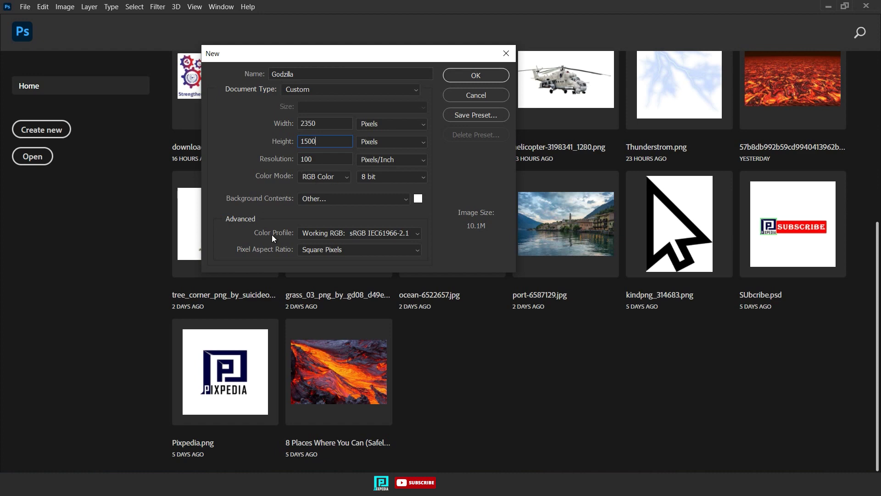
Create a new 2350×1500 Godzilla document with a transparent background.
click(354, 199)
click(349, 240)
click(476, 75)
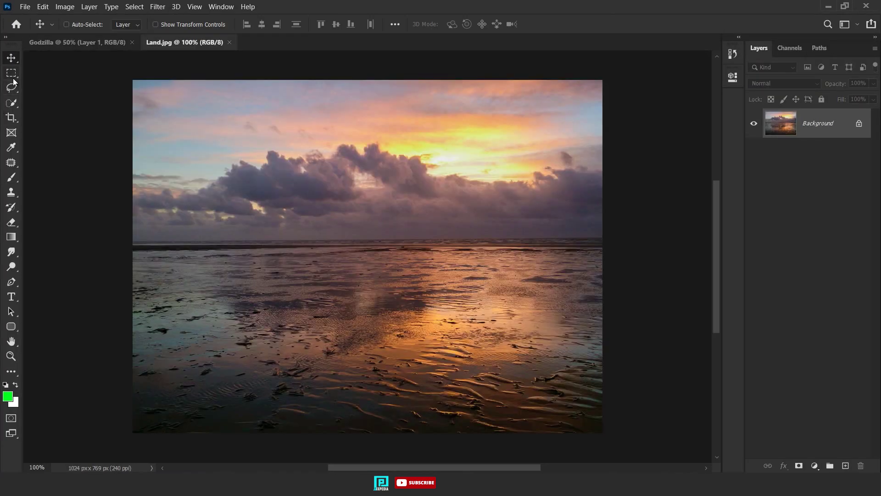
Copy the sand area from Land.jpg into Godzilla and convert it to a Smart Object.
click(11, 73)
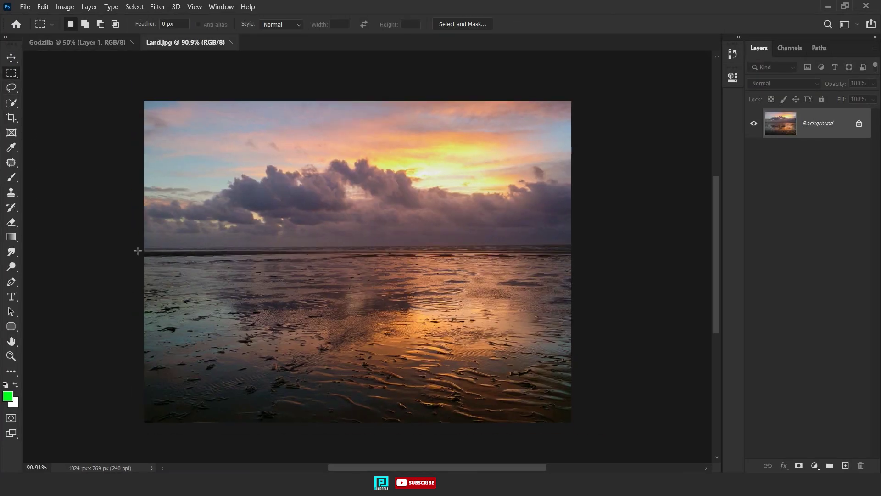
key(ctrl+c)
key(ctrl+Tab)
key(ctrl+v)
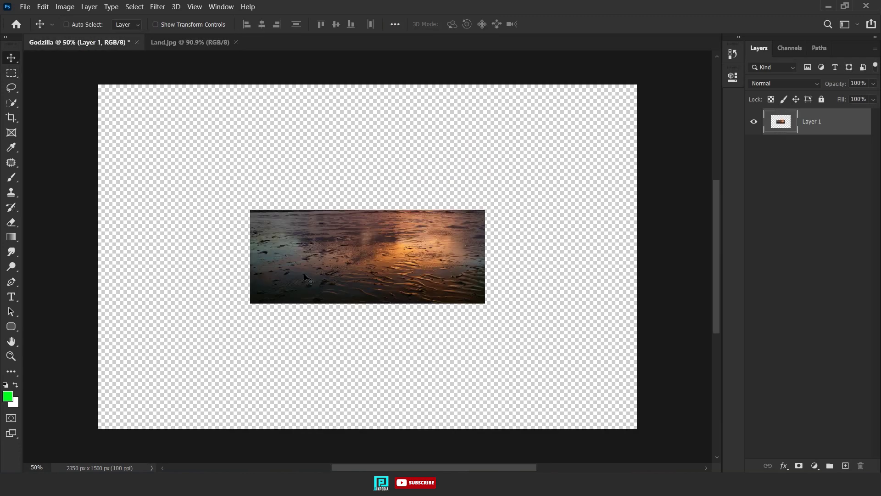
right_click(816, 122)
click(704, 150)
Scale the sand up and position it over the lower half of the canvas.
key(ctrl+t)
drag(484, 208, 557, 181)
drag(340, 233, 339, 292)
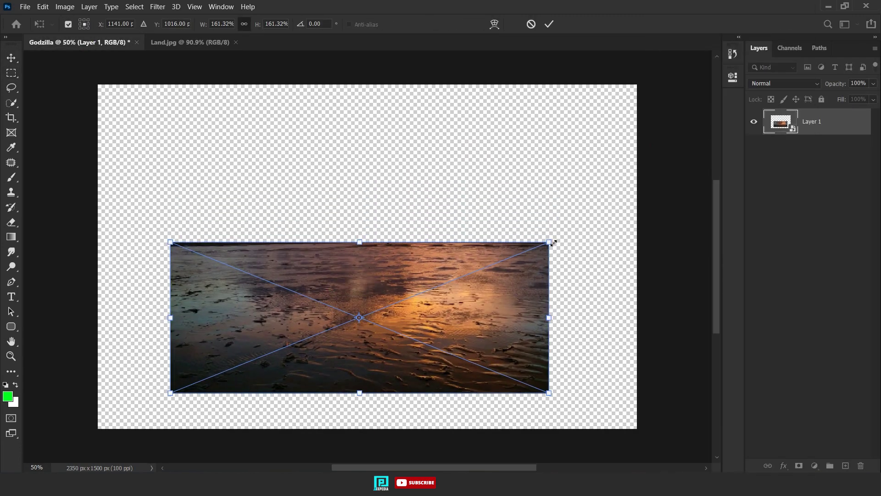
drag(551, 240, 635, 205)
scroll(612, 366, down, 2)
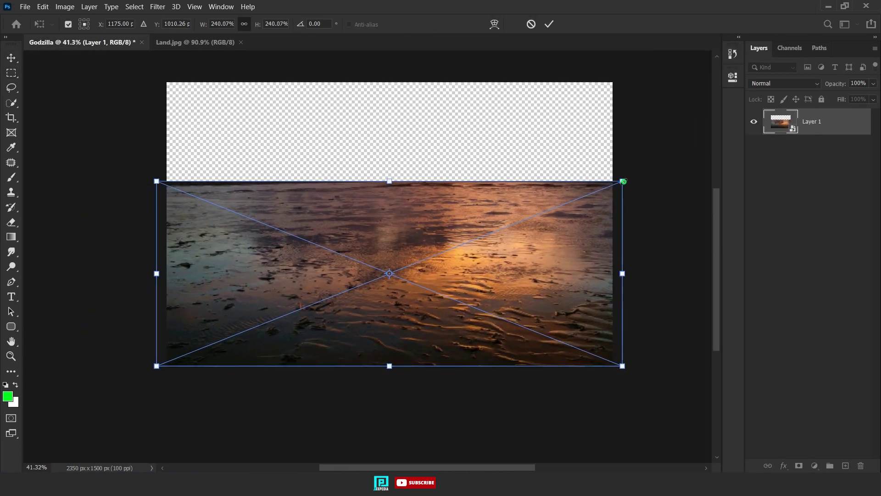
mouse_move(388, 189)
mouse_down()
mouse_move(388, 252)
mouse_move(361, 327)
mouse_up()
key(Return)
scroll(361, 326, up, 1)
Stretch the sand layer out to the canvas's bottom, left and right edges.
key(ctrl+t)
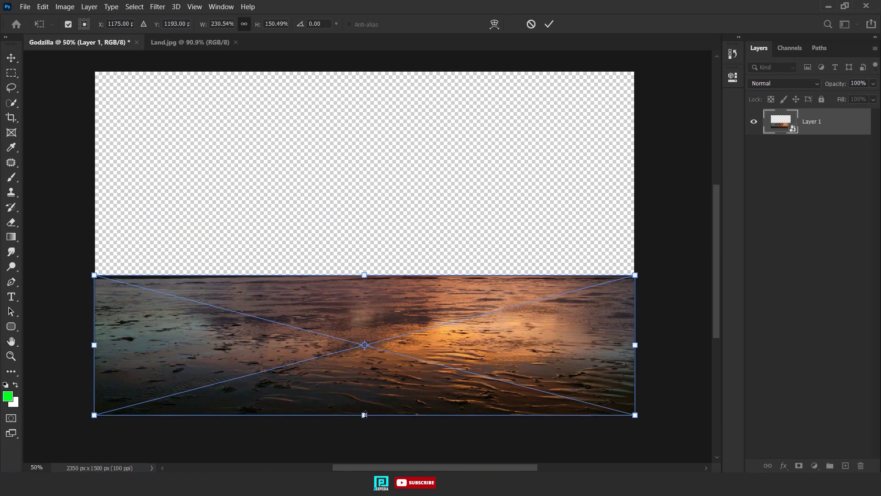
drag(368, 415, 368, 422)
drag(634, 349, 644, 349)
drag(94, 349, 90, 349)
key(Return)
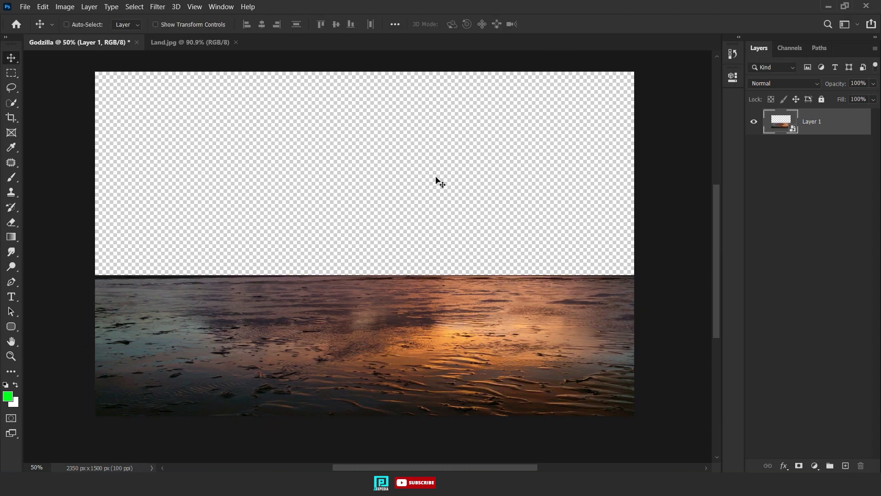
key(ctrl+o)
Quick-select the mountains in Mountain.jpg, mask them, and drag them into Godzilla.
double_click(418, 184)
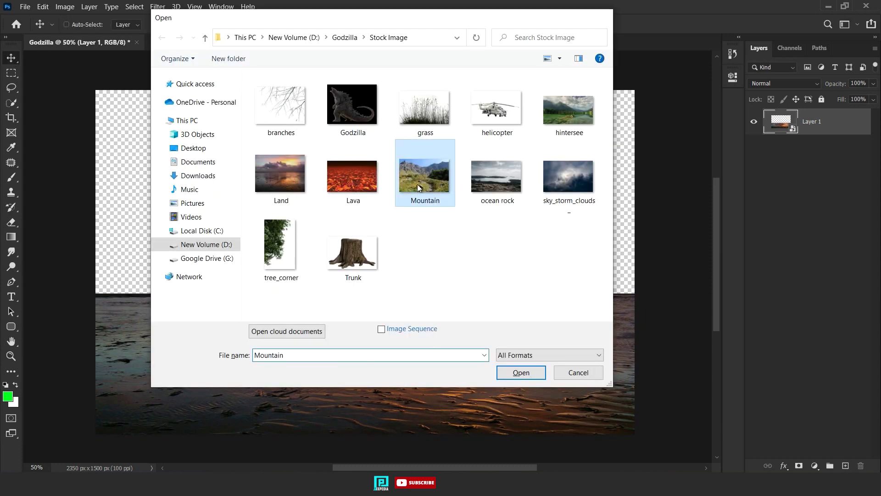
click(12, 105)
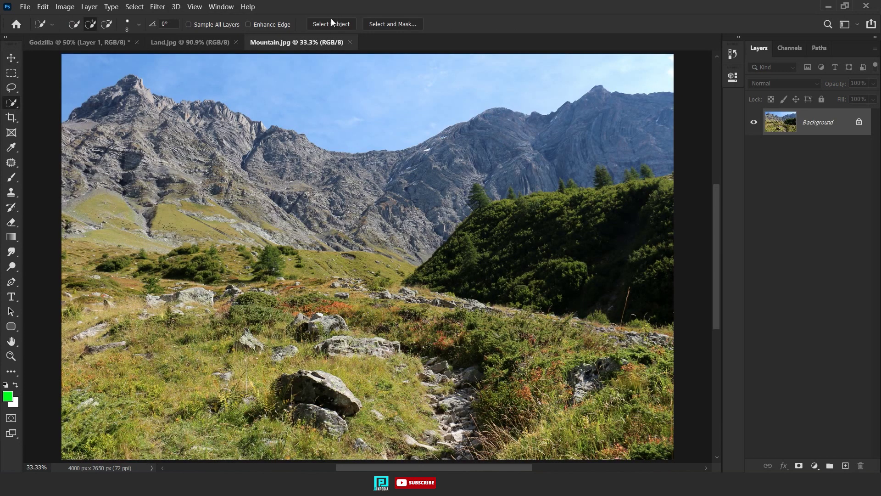
scroll(114, 90, down, 1)
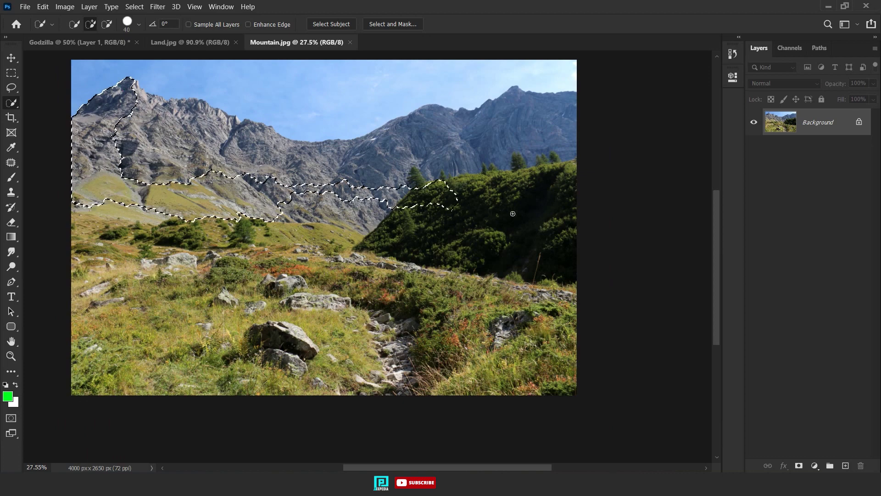
drag(512, 214, 151, 232)
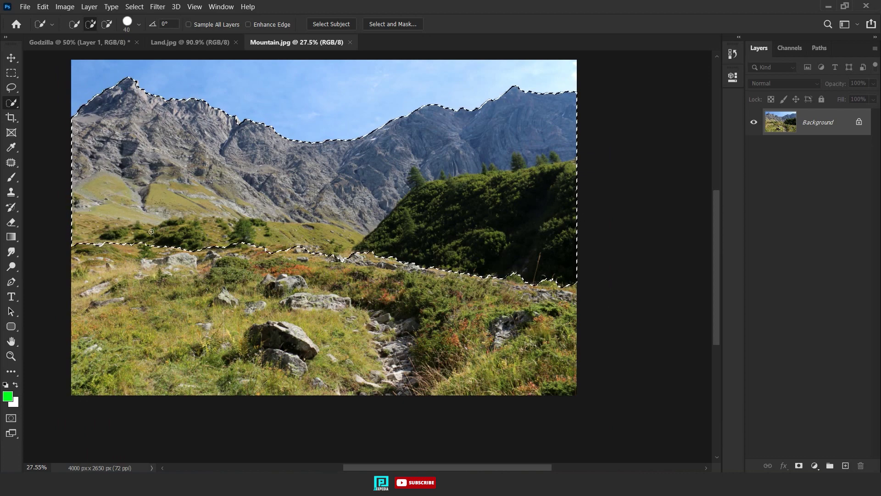
key(v)
click(799, 466)
drag(367, 183, 414, 274)
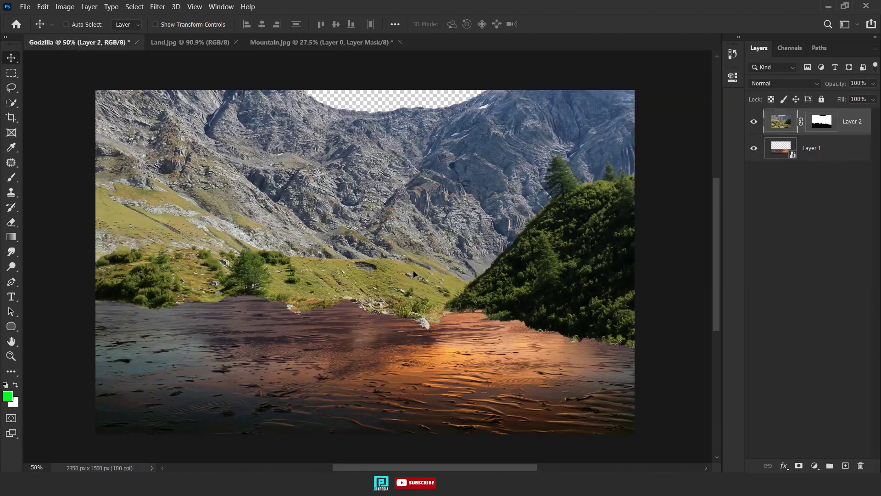
Scale the mountains to the canvas width and place them beneath the sand layer.
key(ctrl+t)
drag(96, 61, 398, 218)
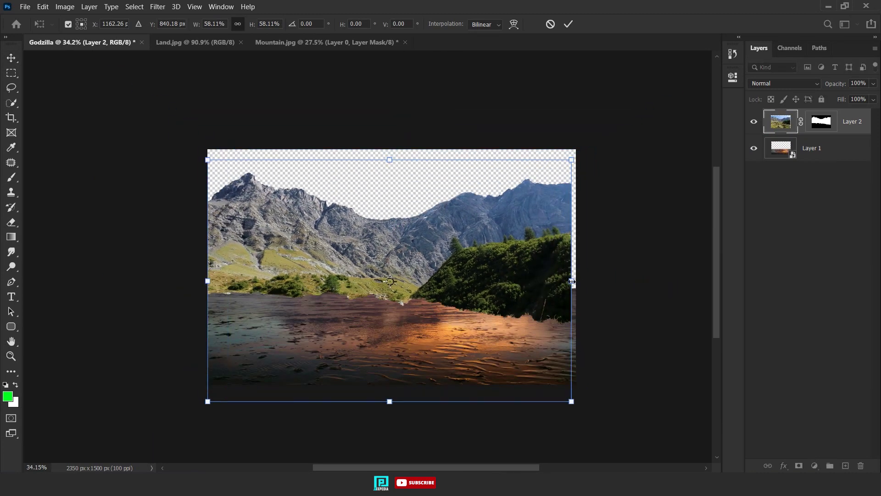
drag(572, 282, 579, 282)
key(Return)
key(ctrl+bracketleft)
Fine-tune the mountains' size and width, then open hintersee.jpg.
key(ctrl+t)
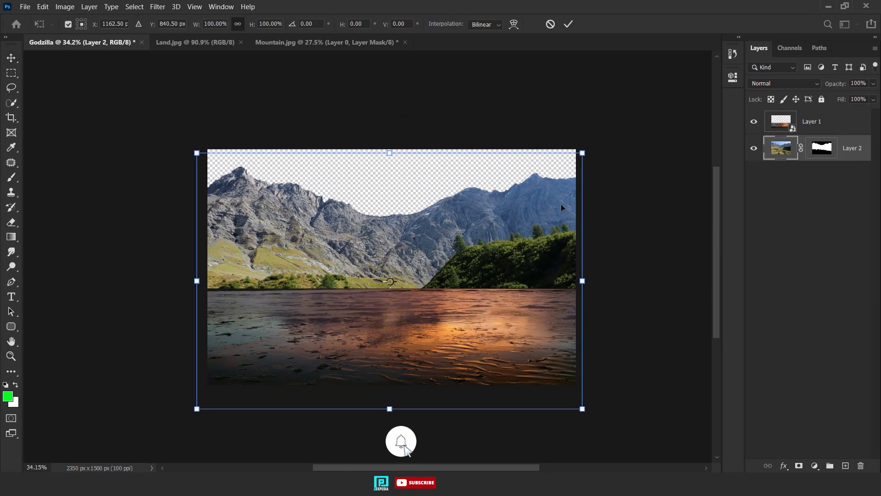
drag(577, 151, 515, 202)
key(Return)
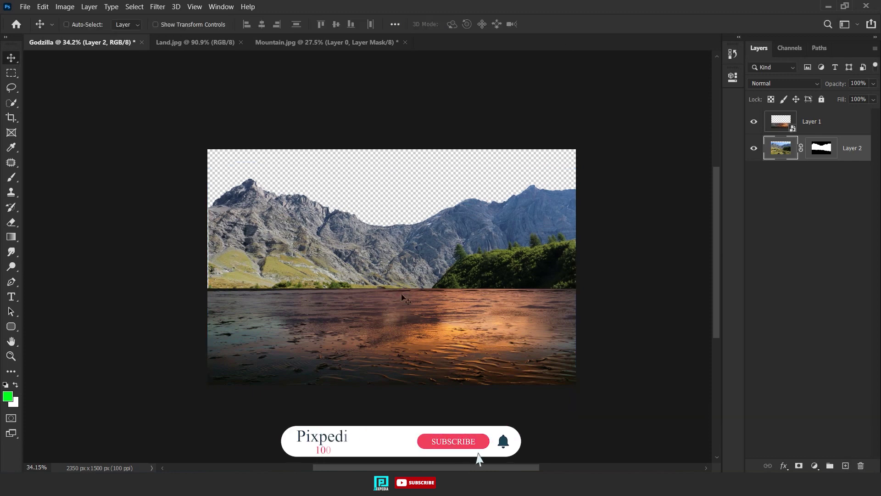
key(ctrl+t)
drag(207, 288, 202, 287)
key(Return)
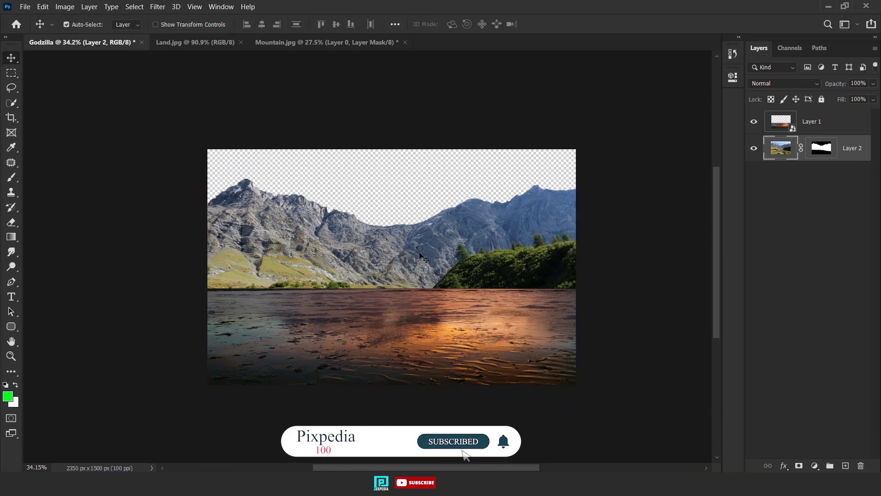
key(ctrl+o)
double_click(573, 103)
Polygonal-lasso the hintersee mountains without the lake, mask them, and drag into Godzilla.
key(w)
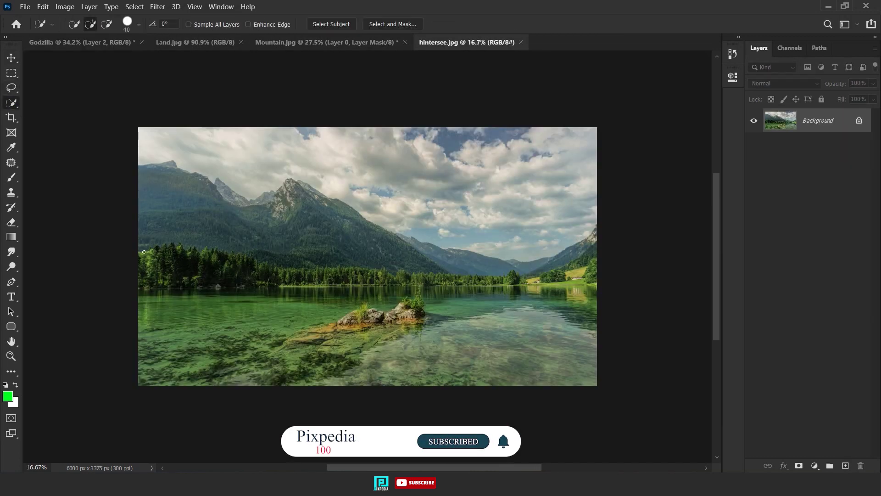
right_click(11, 87)
click(55, 98)
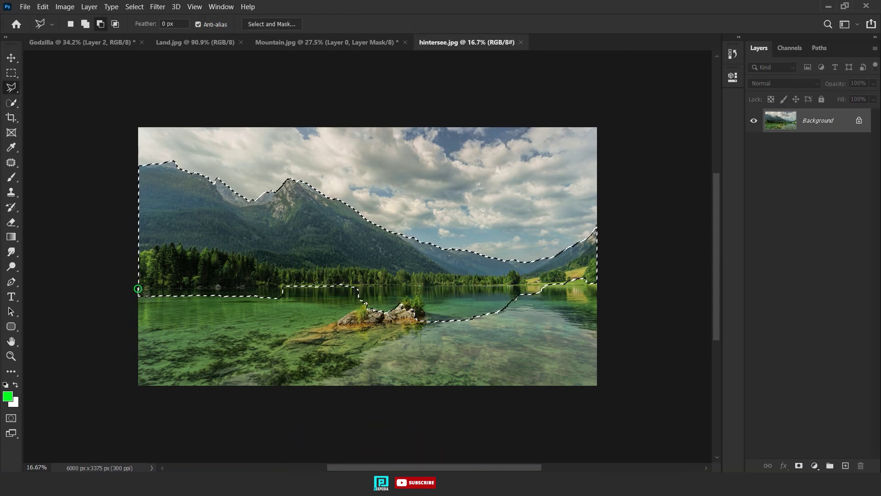
click(144, 337)
scroll(532, 280, up, 2)
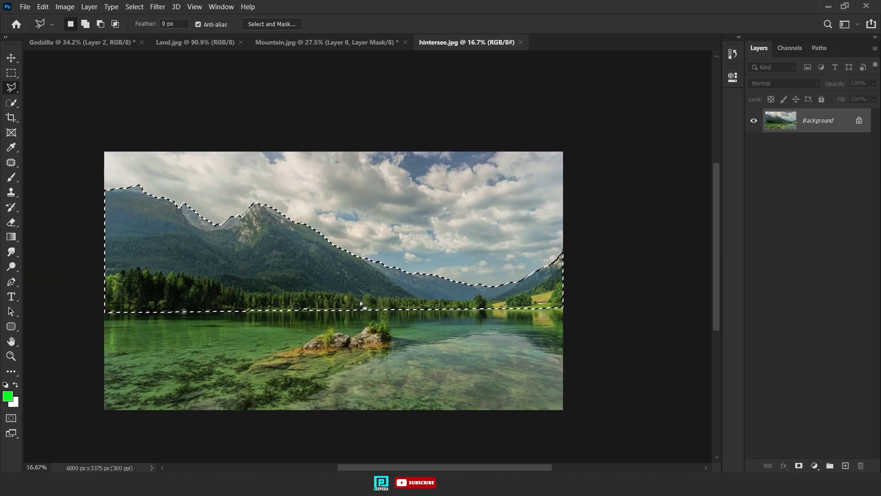
key(v)
click(798, 466)
drag(291, 260, 346, 222)
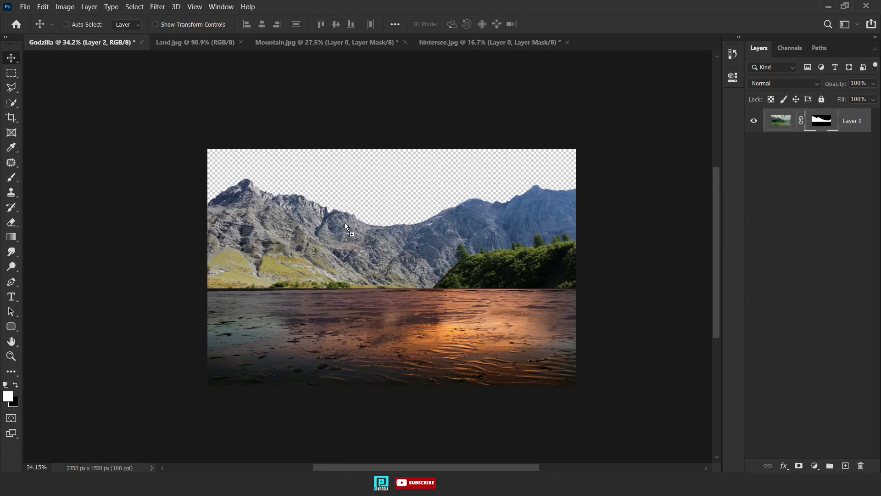
Scale the green mountains down to fit under the rocky range.
key(ctrl+t)
scroll(420, 251, up, 1)
mouse_move(388, 117)
mouse_down()
mouse_move(388, 146)
mouse_move(489, 189)
mouse_up()
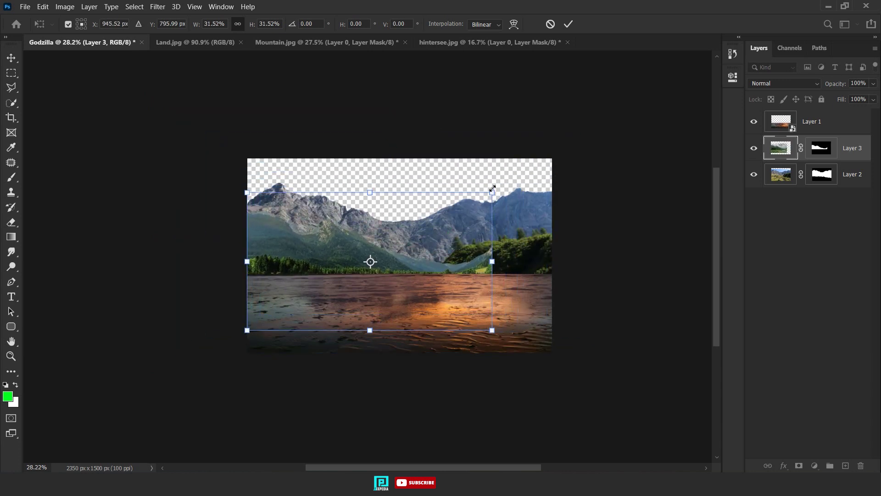
key(Return)
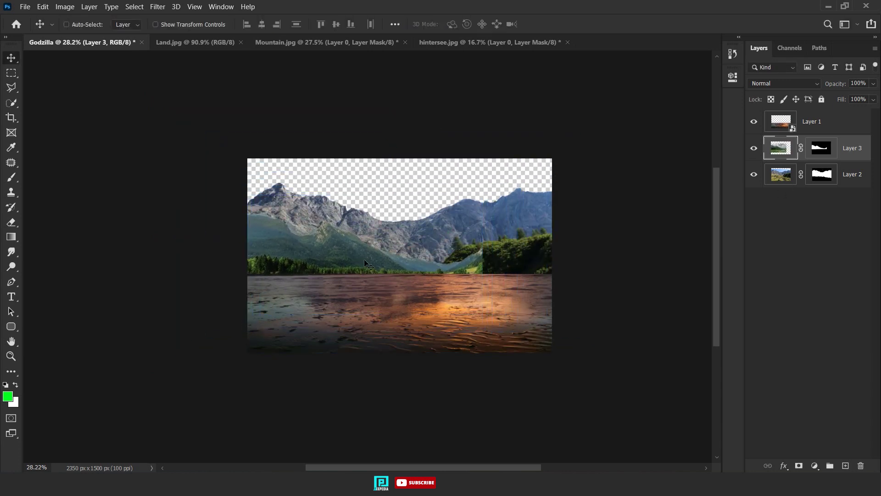
Duplicate the green mountains, flip the copy horizontally, and shift it right beneath the original.
key(ctrl+j)
key(ctrl+t)
right_click(434, 259)
click(458, 325)
click(568, 27)
key(ctrl+bracketleft)
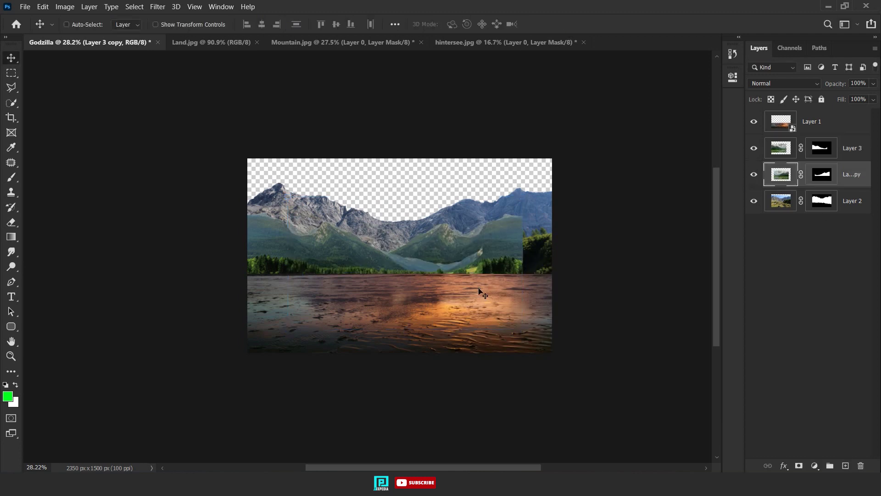
key(ctrl+t)
mouse_move(544, 251)
mouse_down()
mouse_move(533, 273)
mouse_move(540, 261)
mouse_move(584, 262)
mouse_up()
key(Return)
Blend the green mountains' mask edge using a large, low-flow black brush.
click(821, 148)
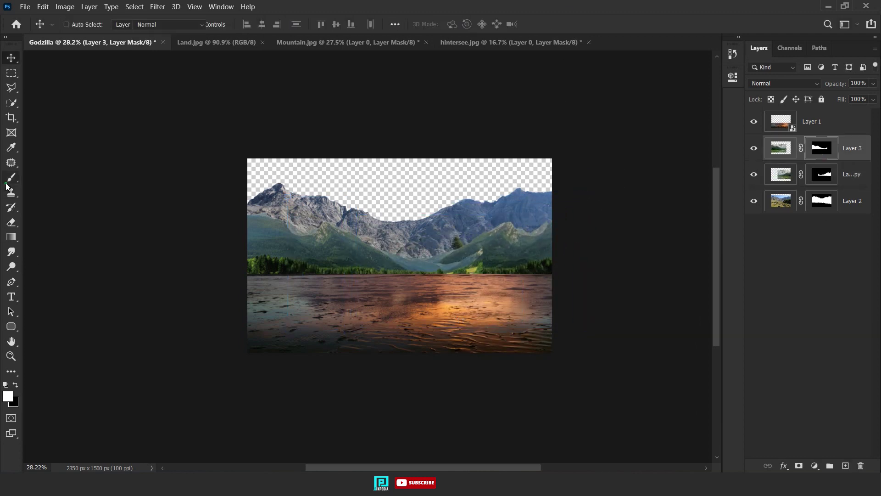
key(ctrl+plus)
key(b)
scroll(352, 304, up, 2)
key(x)
scroll(495, 283, up, 2)
key(bracketright)
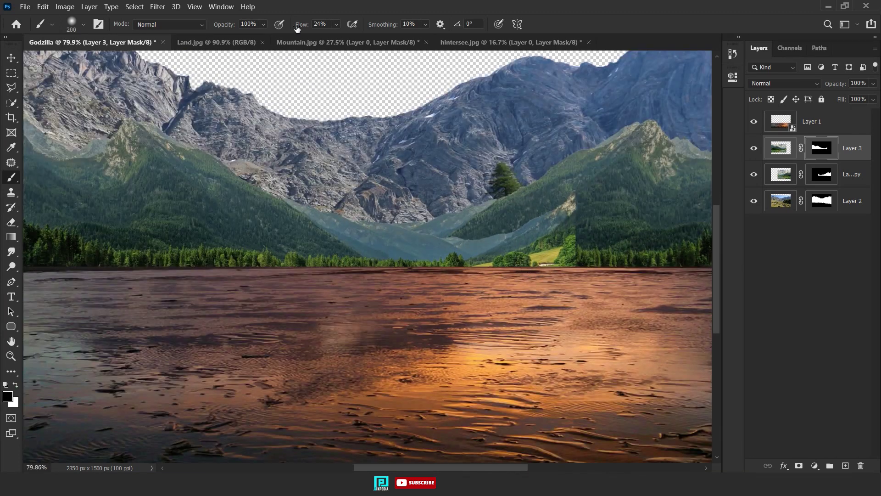
drag(297, 29, 288, 28)
right_click(507, 230)
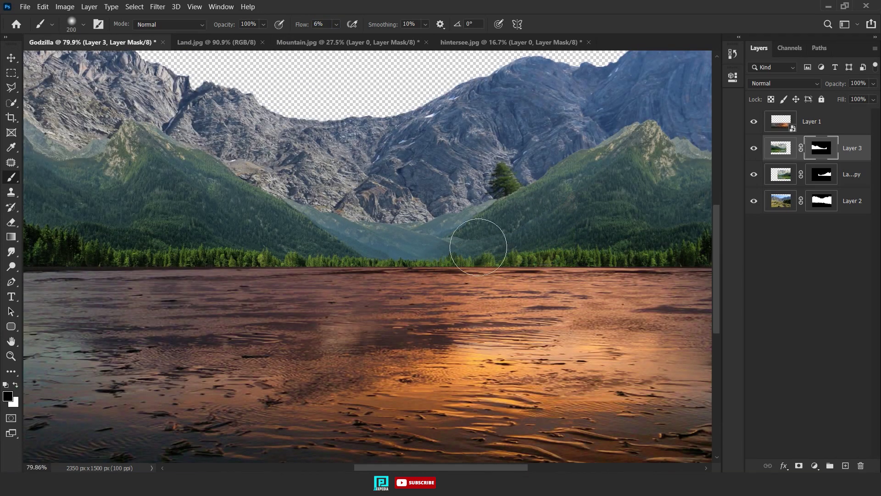
key(v)
scroll(395, 282, down, 3)
scroll(429, 379, down, 2)
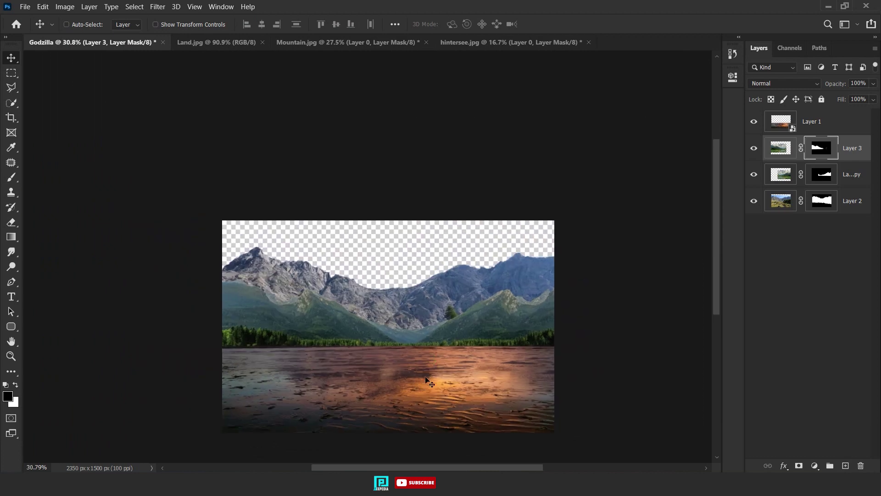
Add a Brightness/Contrast adjustment to the rocky mountains: contrast 83, brightness lowered.
click(780, 200)
click(815, 466)
click(832, 307)
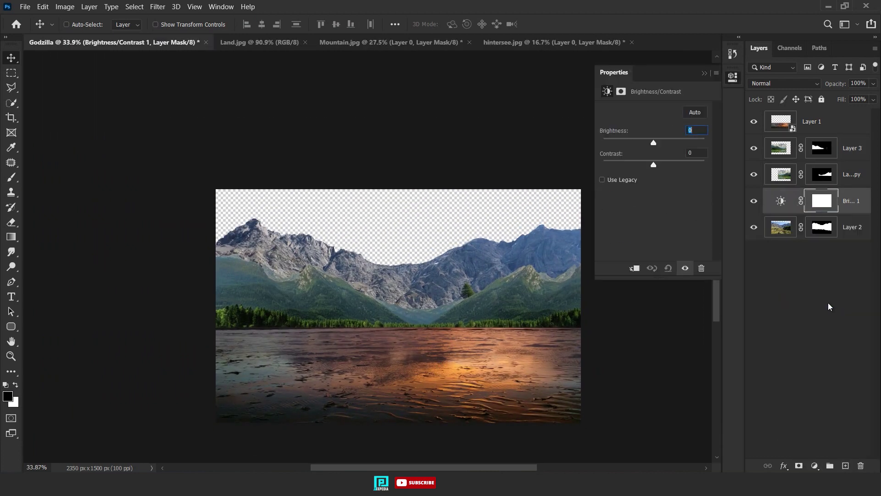
drag(653, 161, 696, 166)
drag(654, 143, 643, 143)
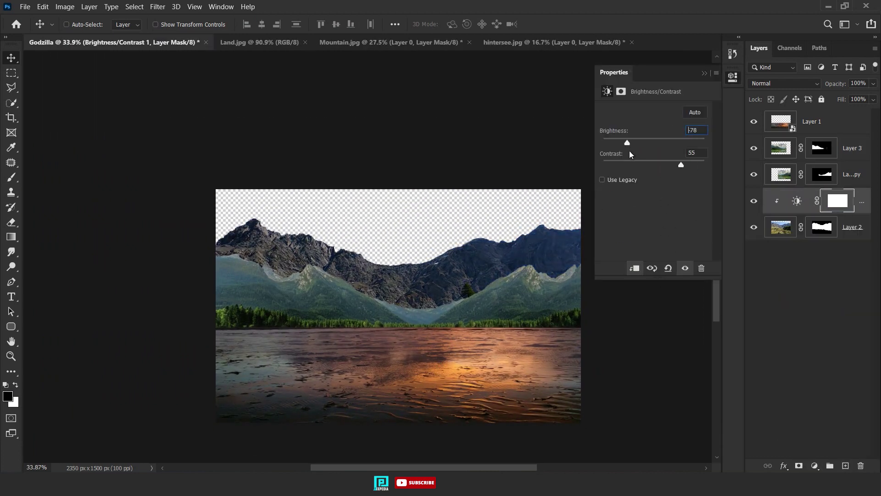
Add a Color Balance shifting the rocky mountains' midtones toward yellow, green and cyan.
click(815, 466)
click(827, 366)
click(639, 174)
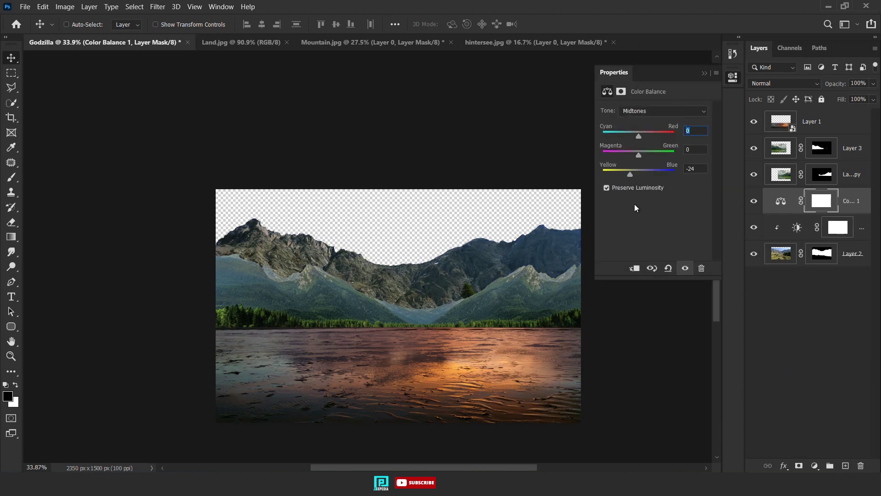
drag(641, 153, 634, 137)
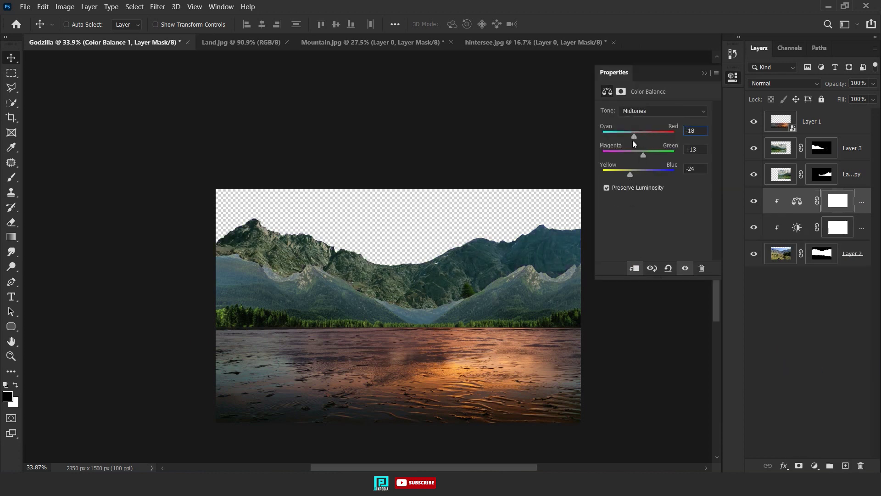
click(661, 111)
click(638, 130)
click(704, 73)
Merge Layer 3 copy into Layer 3 and darken it with higher-contrast Brightness/Contrast.
ctrl+click(780, 174)
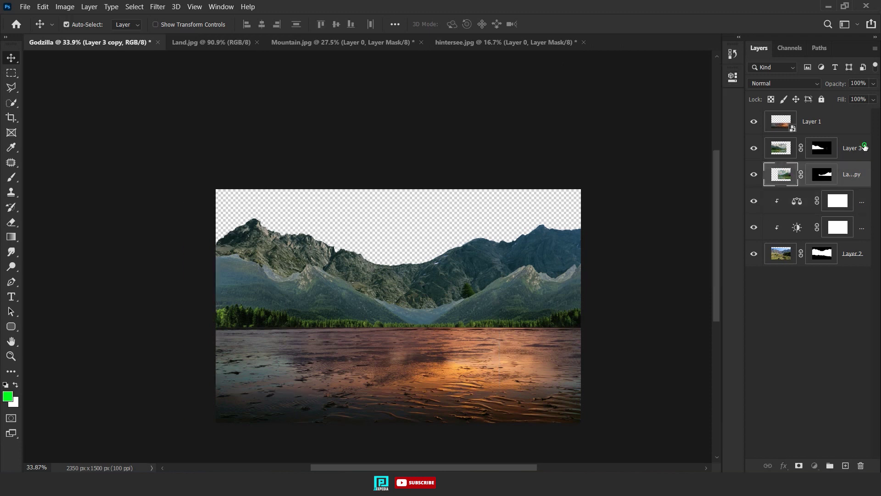
key(ctrl+e)
click(814, 465)
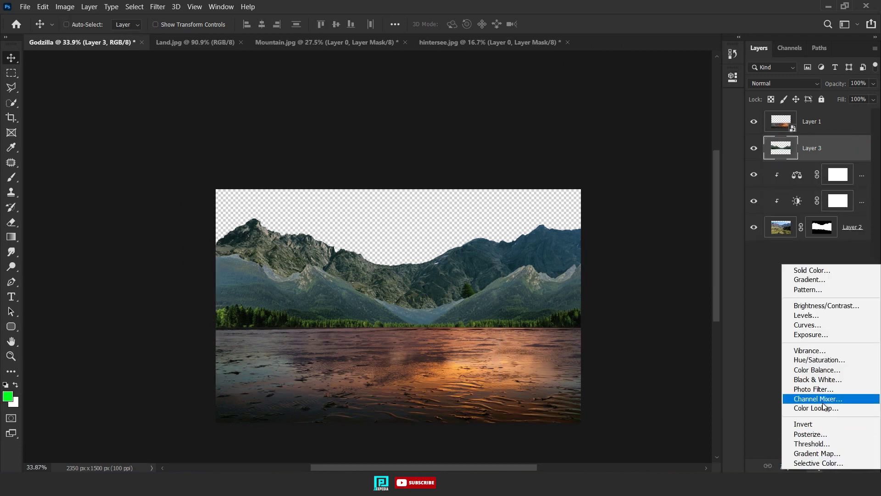
click(826, 305)
mouse_move(654, 164)
mouse_down()
mouse_move(677, 164)
mouse_move(637, 142)
mouse_move(617, 146)
mouse_up()
Lower the first brightness to -109 and clip a yellow-midtone Color Balance to Layer 3.
double_click(796, 228)
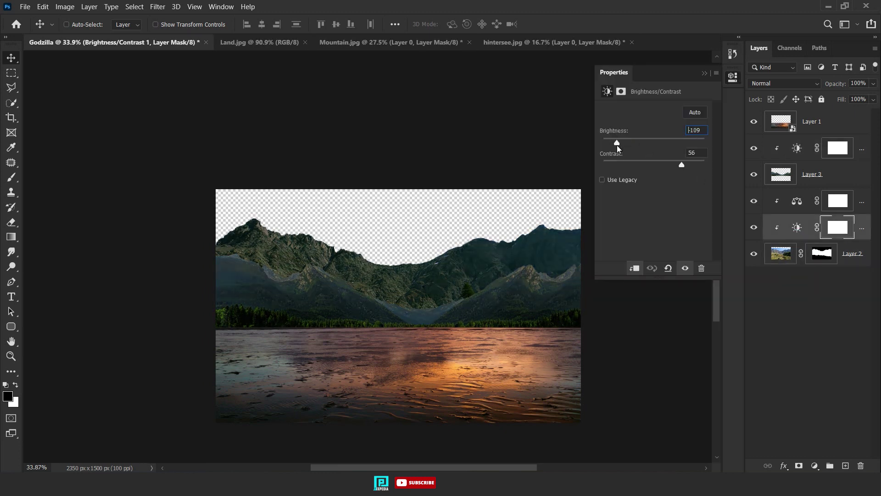
click(780, 148)
click(815, 465)
click(826, 359)
drag(639, 174, 625, 174)
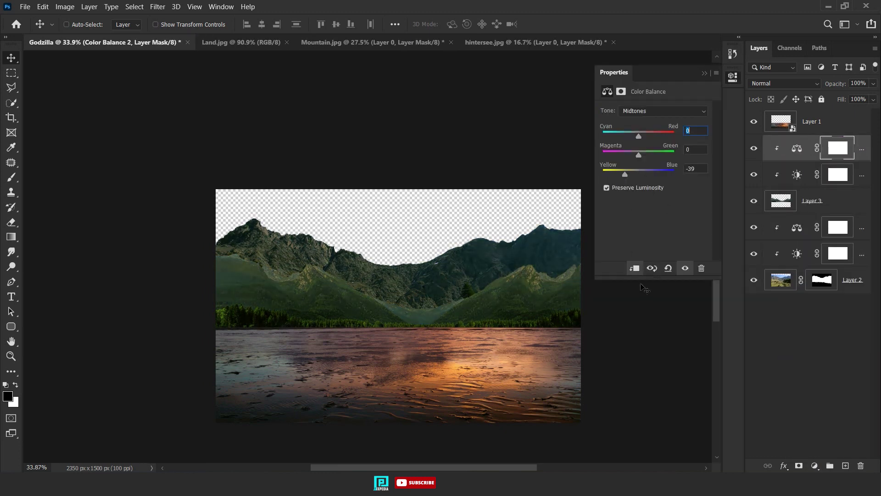
Open sky_storm_clouds and copy the whole image into the Godzilla composite.
click(705, 73)
scroll(462, 237, up, 2)
key(ctrl+o)
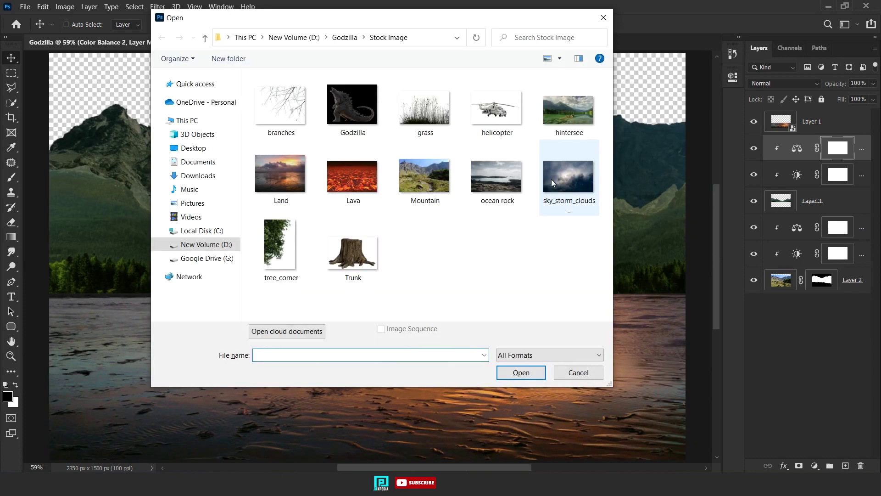
double_click(551, 179)
key(ctrl+a)
key(ctrl+Tab)
click(780, 281)
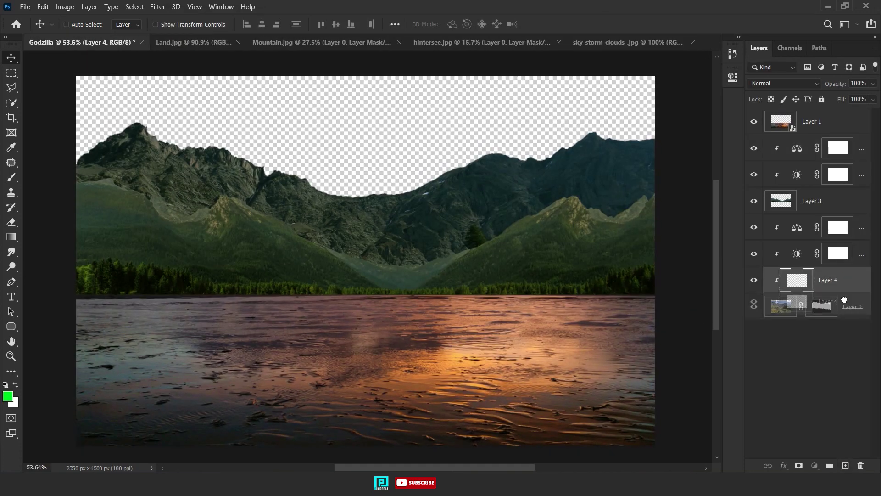
Move the storm sky below Layer 2 and shift it up behind the mountains.
drag(843, 299, 844, 316)
scroll(370, 313, down, 2)
key(ctrl+t)
drag(477, 256, 492, 175)
key(Return)
key(ctrl+t)
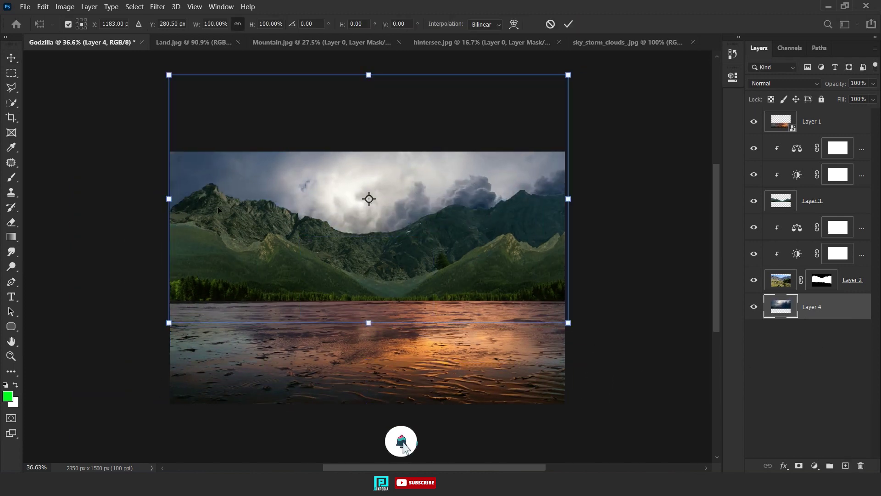
key(Return)
key(ctrl+0)
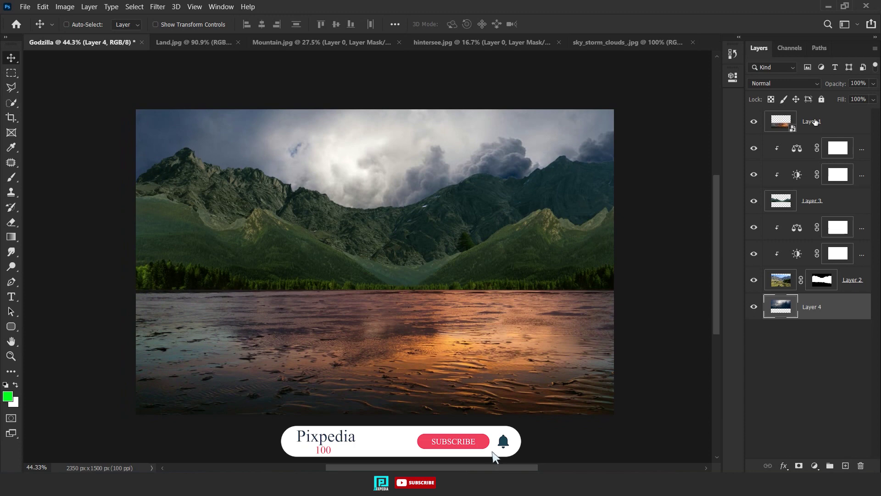
click(812, 121)
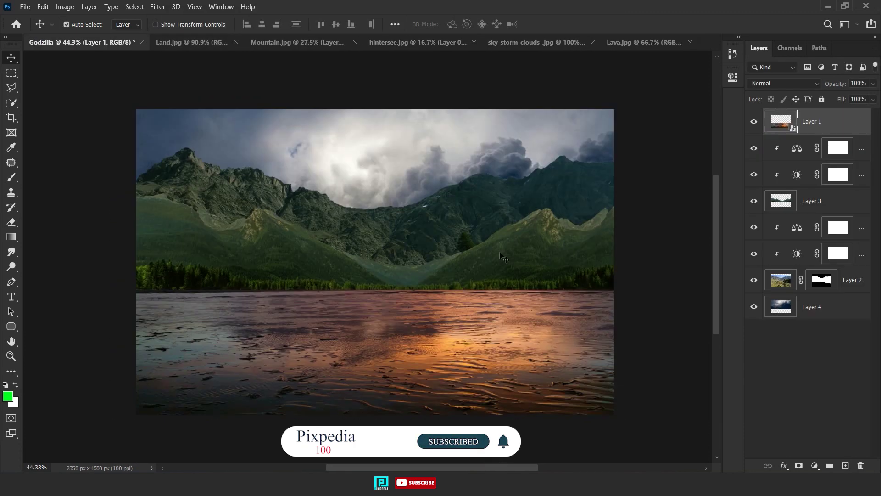
Paste the lava image and stretch it to full canvas width, top at the horizon.
key(ctrl+v)
key(ctrl+t)
drag(546, 367, 625, 413)
drag(375, 103, 371, 290)
Mask the lava with a polygonal lasso so the sandy shore stays in front.
key(Return)
click(12, 87)
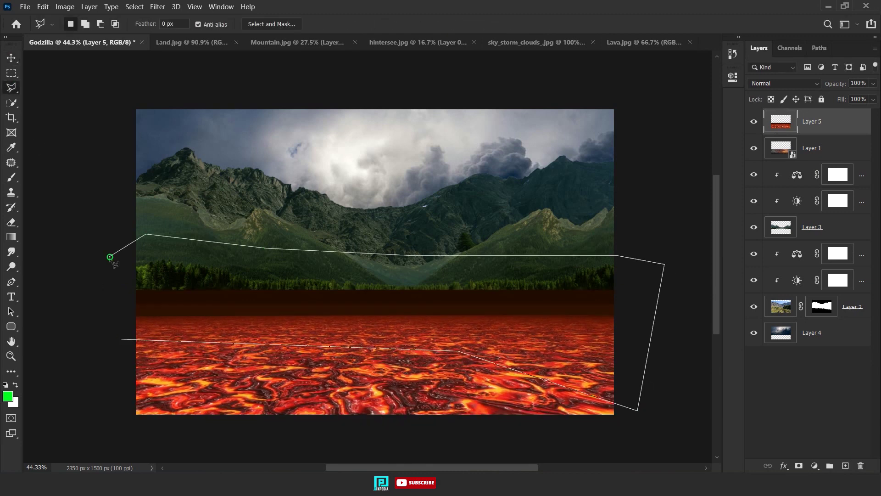
click(797, 466)
key(v)
scroll(448, 380, up, 1)
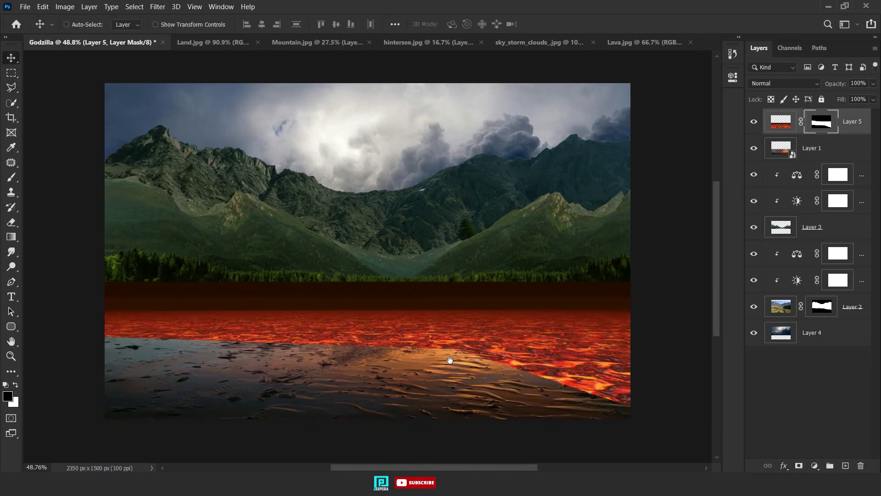
Darken the storm sky with a Levels adjustment, output set to 89.
click(813, 333)
click(815, 466)
click(801, 311)
drag(709, 229, 645, 251)
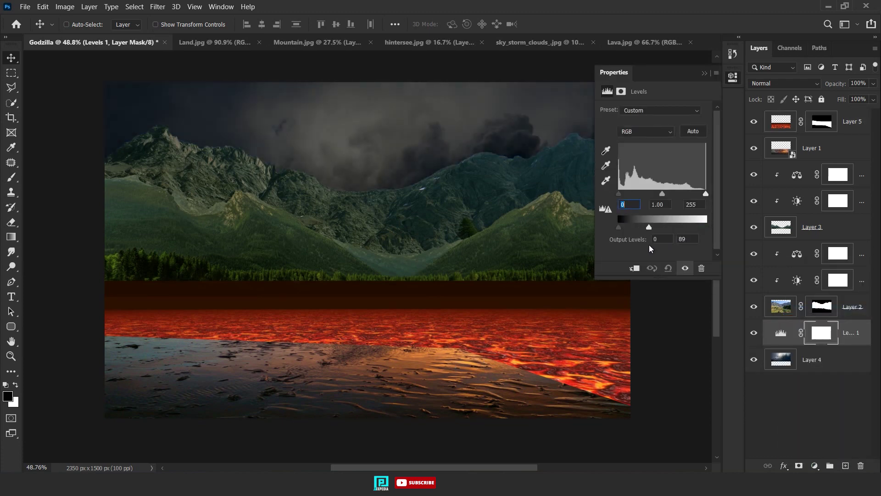
click(707, 73)
Pull the lava layer's top edge down slightly.
ctrl+click(612, 363)
key(ctrl+t)
scroll(375, 294, up, 1)
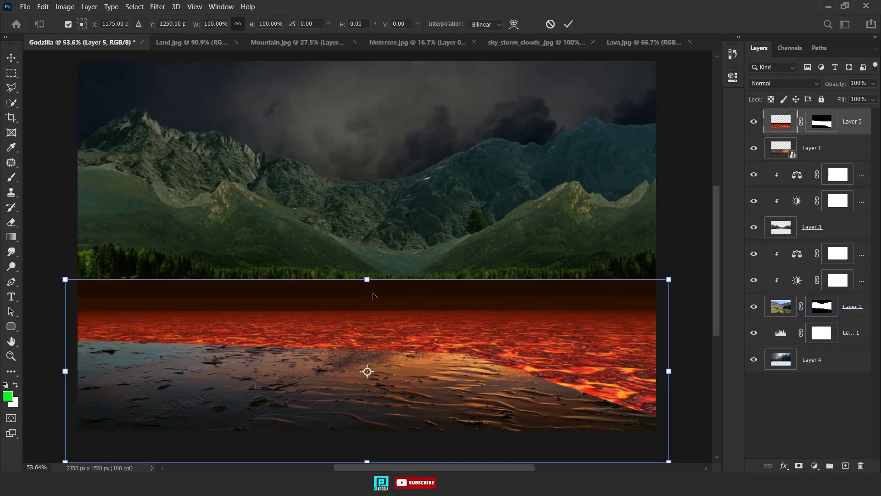
drag(366, 278, 366, 287)
key(Return)
scroll(540, 314, down, 1)
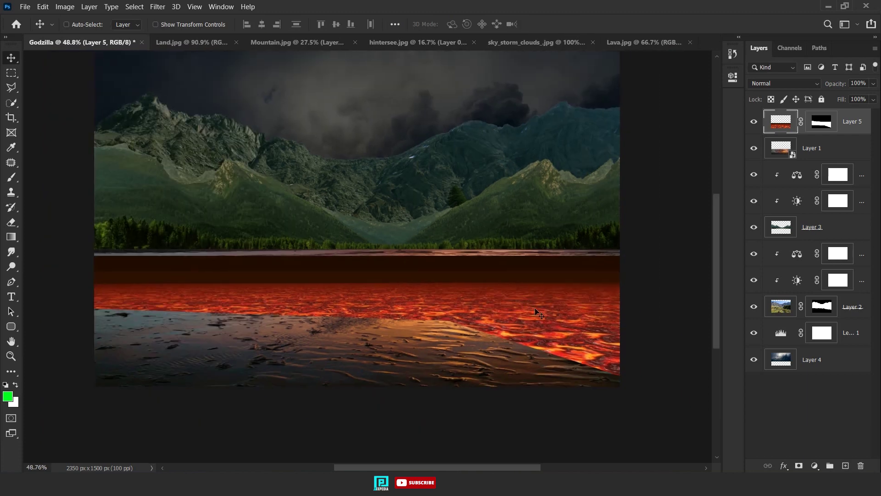
key(ctrl+a)
Copy the Godzilla image and paste it into the composite.
key(ctrl+c)
key(ctrl+Tab)
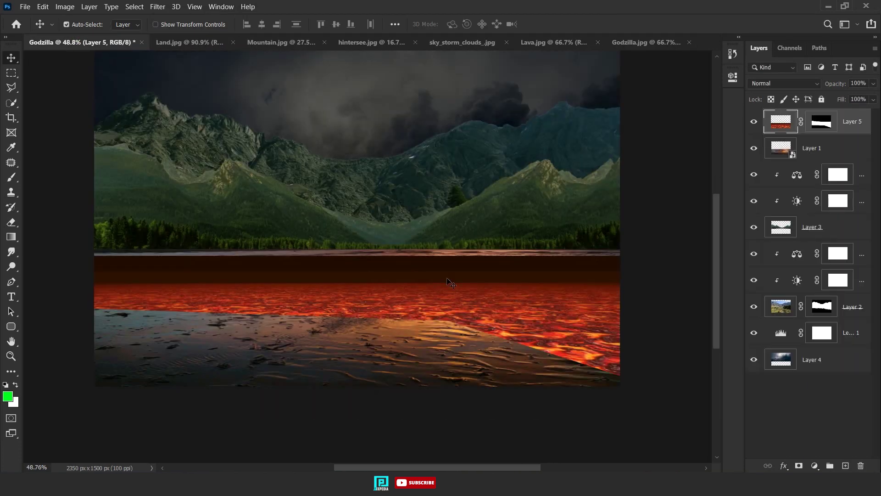
key(ctrl+v)
scroll(357, 274, down, 1)
Select and hide the black background around Godzilla with the Magic Wand.
key(w)
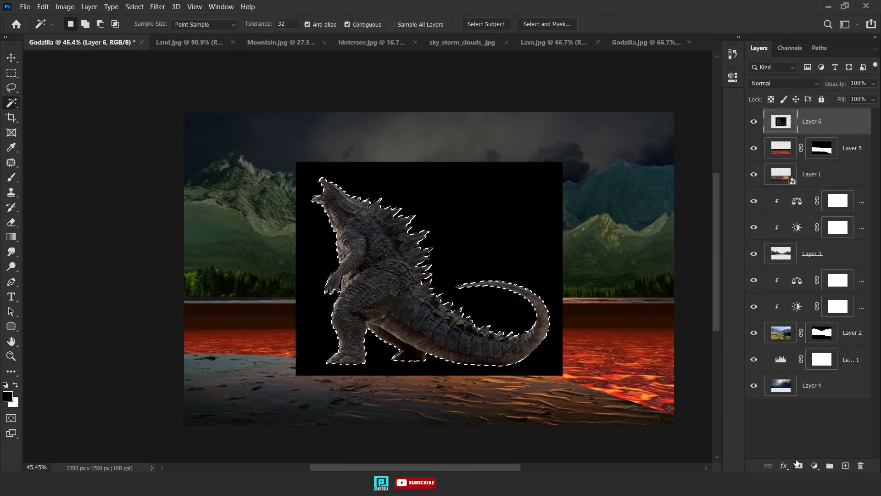
click(798, 465)
key(v)
scroll(373, 319, down, 1)
Lasso the leftover dark gaps between Godzilla's spikes.
click(10, 91)
scroll(400, 291, up, 3)
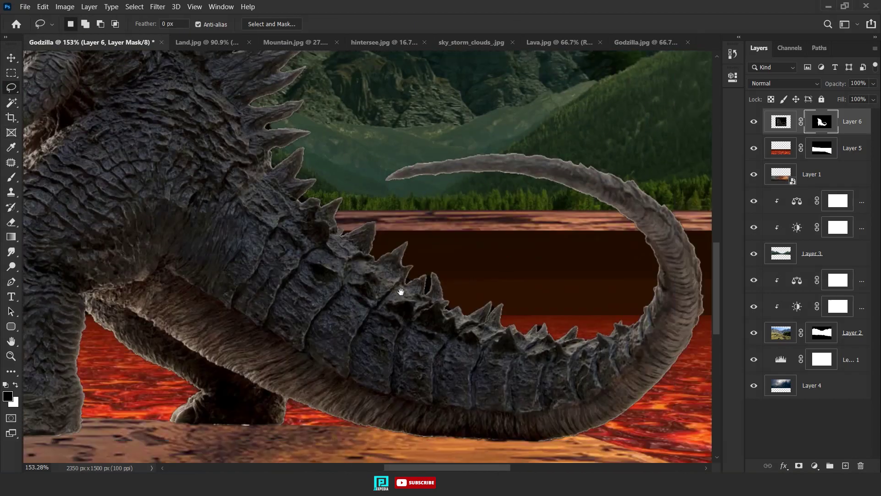
scroll(554, 284, up, 4)
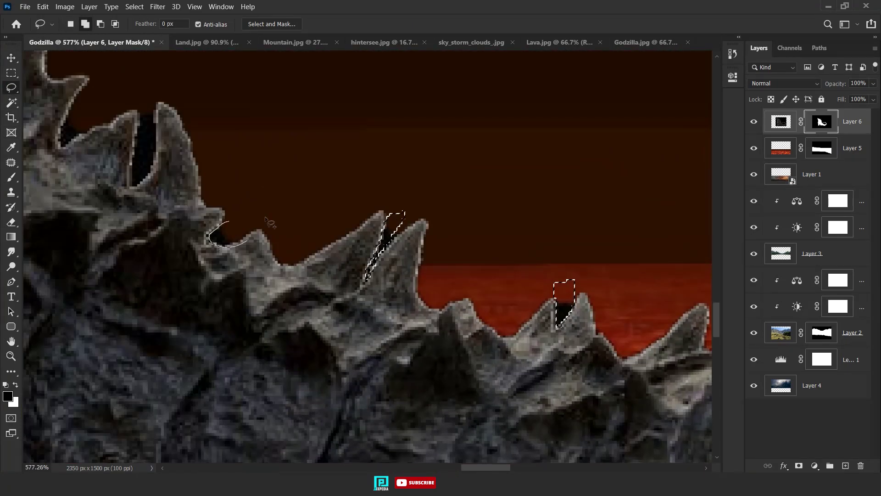
scroll(270, 223, left, 2)
scroll(322, 225, up, 2)
scroll(344, 227, up, 2)
scroll(359, 230, up, 2)
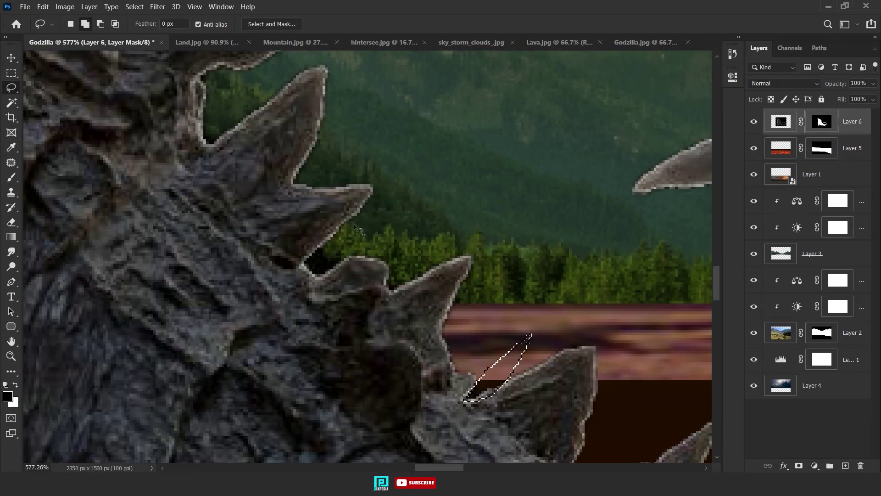
scroll(390, 288, up, 3)
scroll(465, 154, left, 2)
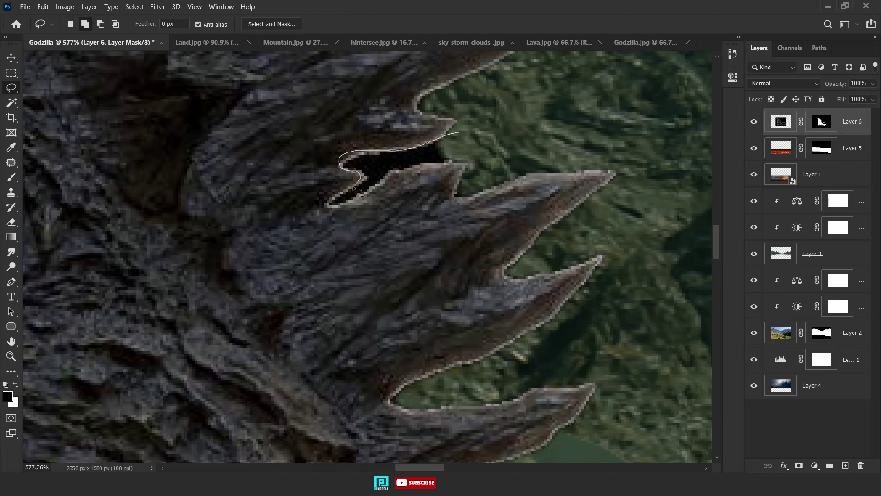
scroll(514, 131, up, 3)
scroll(275, 367, up, 2)
scroll(390, 285, left, 2)
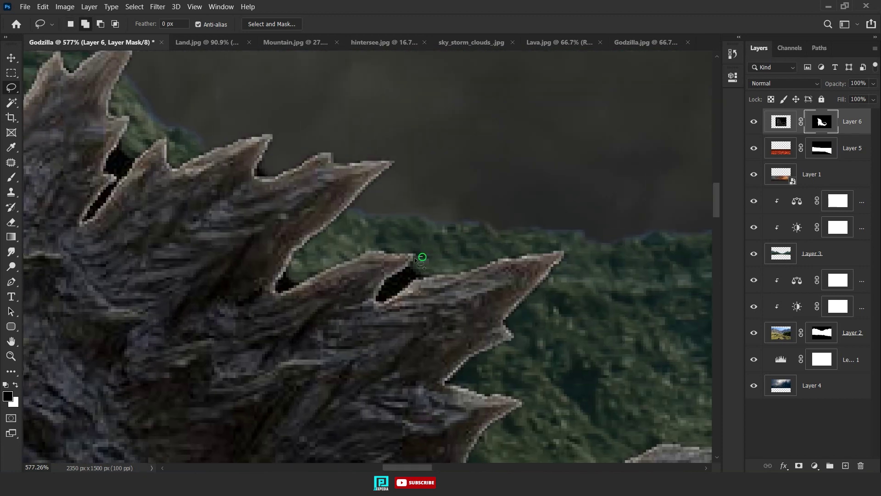
scroll(280, 290, up, 3)
scroll(322, 285, left, 3)
drag(225, 287, 522, 302)
scroll(368, 294, up, 2)
scroll(367, 294, left, 6)
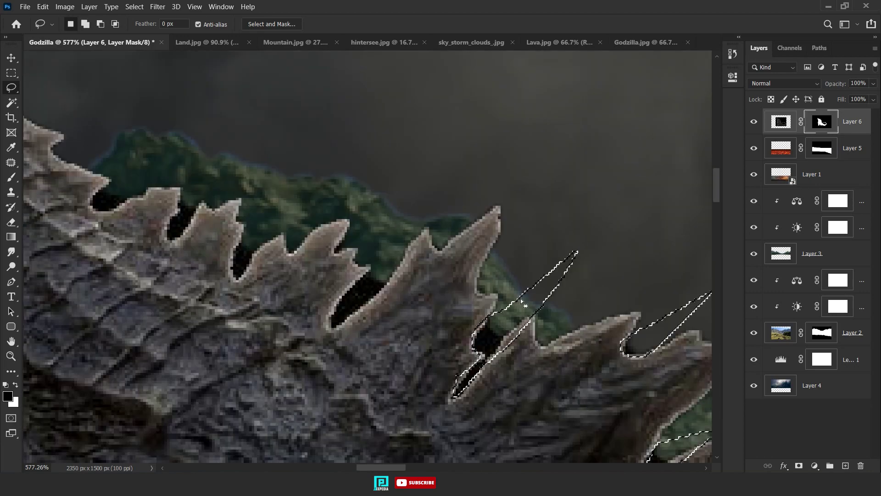
drag(237, 265, 238, 277)
scroll(406, 191, left, 10)
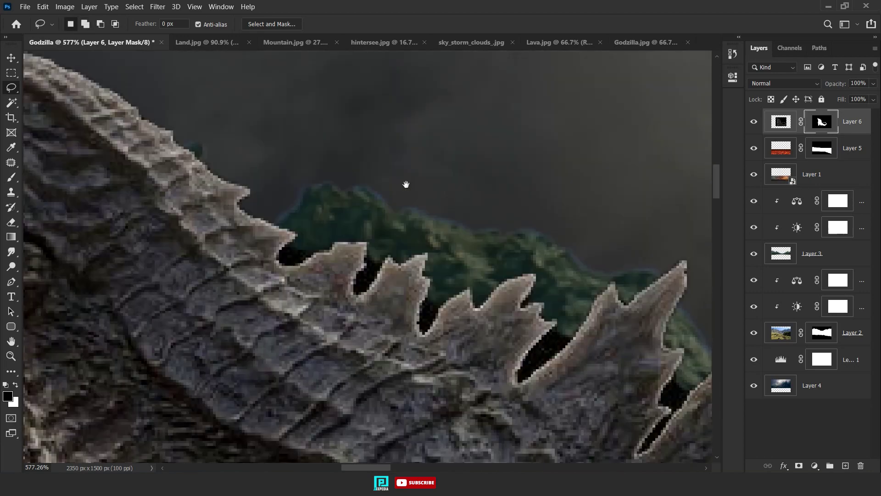
Lasso the dark patch near Godzilla's mouth and the gaps between his fingers.
drag(351, 216, 402, 237)
scroll(430, 246, down, 2)
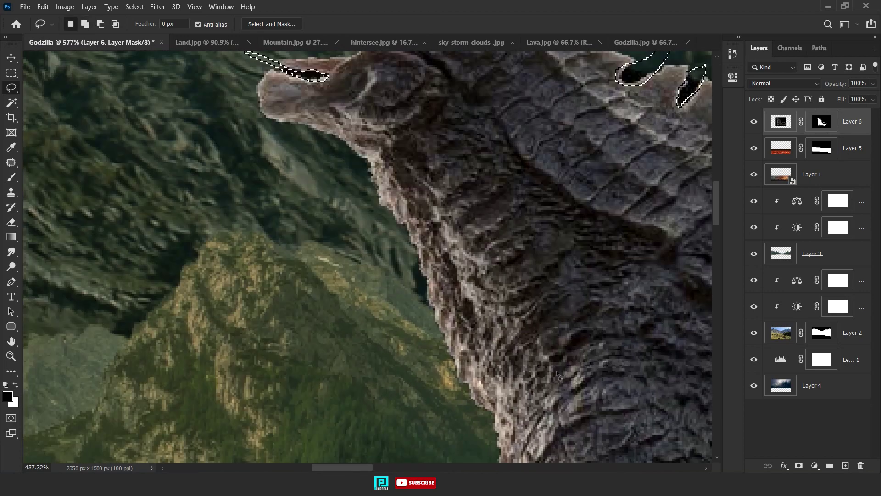
scroll(399, 189, down, 5)
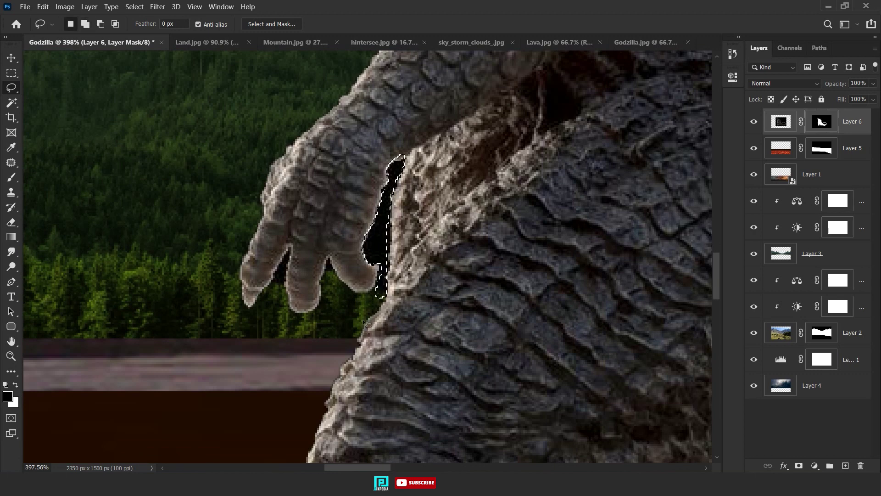
scroll(365, 322, down, 1)
scroll(365, 321, left, 1)
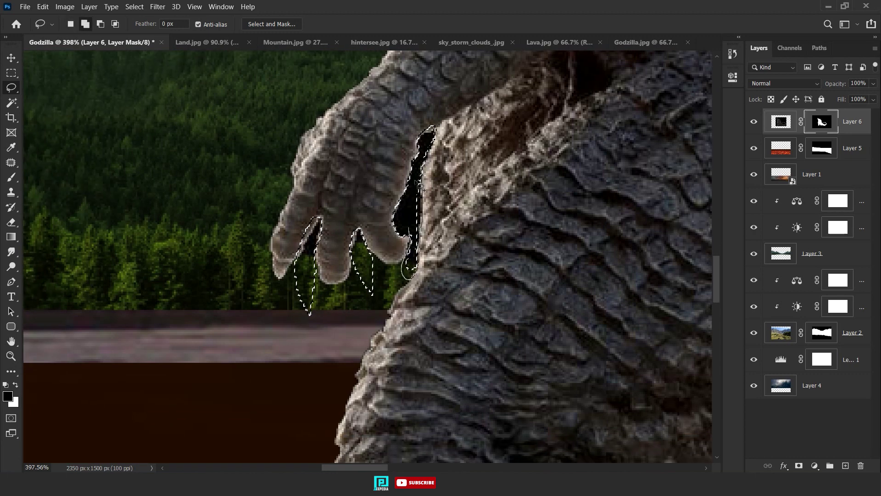
drag(418, 184, 418, 184)
scroll(418, 183, down, 5)
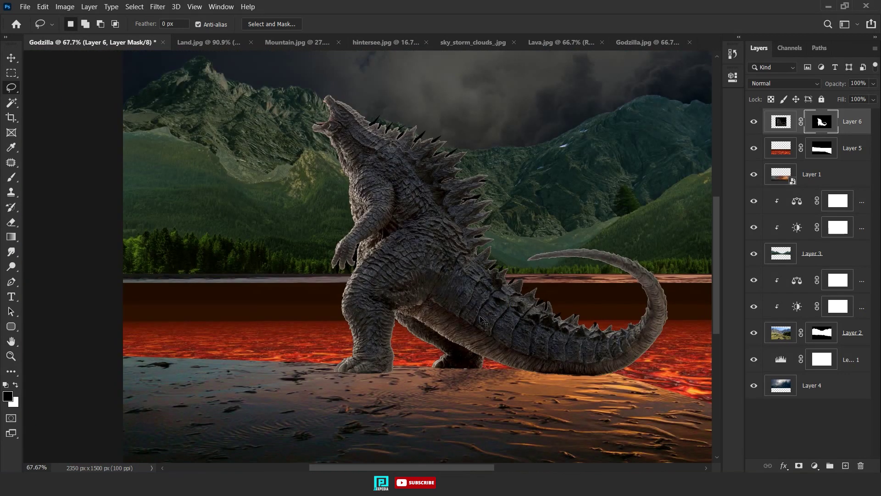
scroll(481, 320, up, 1)
Deselect, then nudge Godzilla slightly right and down with Free Transform.
key(ctrl+d)
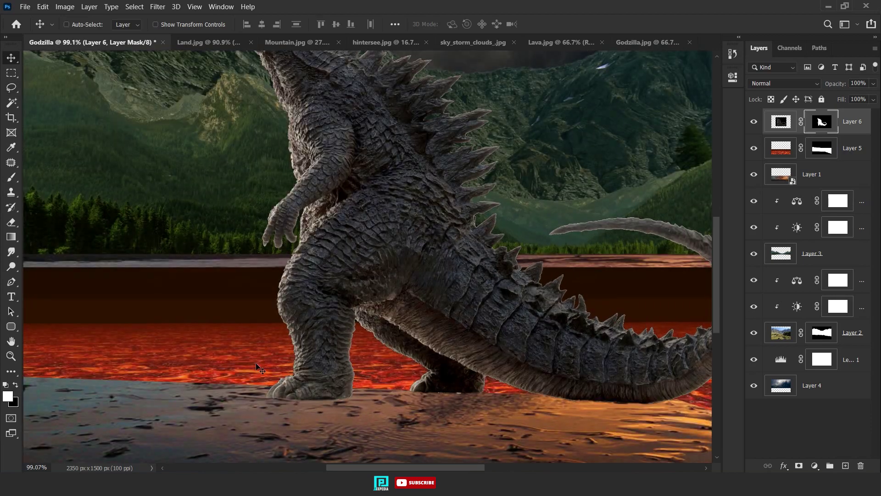
scroll(255, 362, down, 3)
key(ctrl+t)
scroll(367, 275, up, 1)
drag(462, 263, 474, 283)
Add a grid of guides with View > New Guide Layout.
click(195, 7)
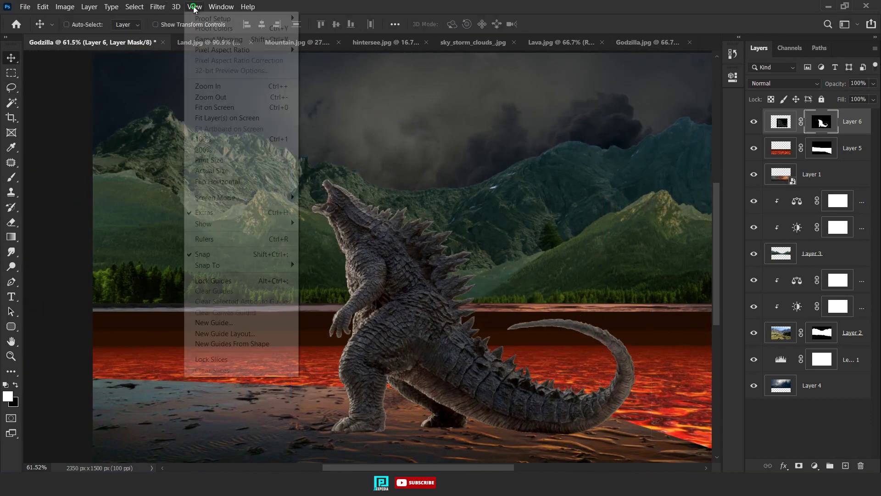
click(216, 334)
click(780, 110)
scroll(413, 276, down, 2)
Scale Godzilla to about 136% from centre, position him up and right, then hide guides.
drag(572, 205, 612, 171)
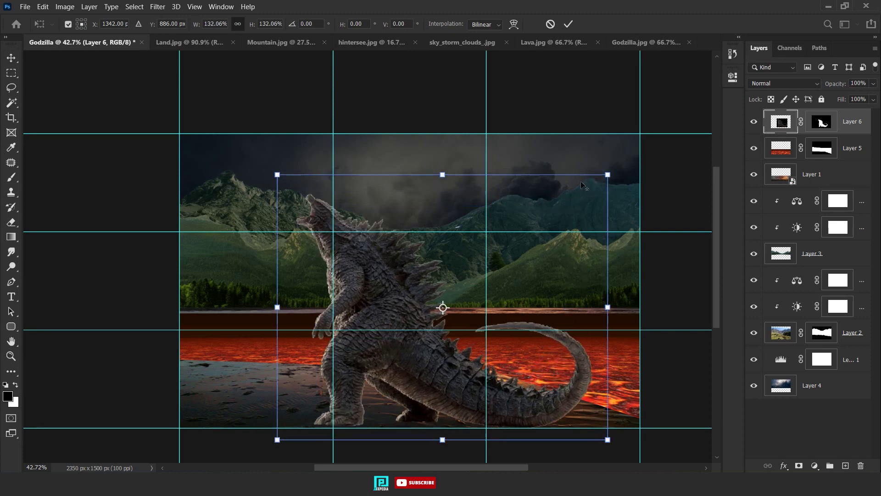
drag(446, 284, 477, 257)
scroll(475, 294, down, 2)
drag(309, 107, 304, 104)
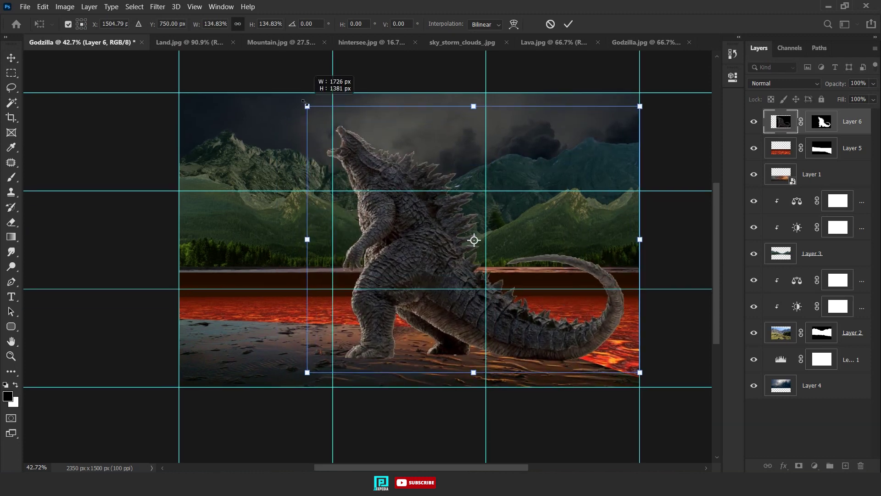
key(shift+Left)
key(shift+Left)
key(shift+Left)
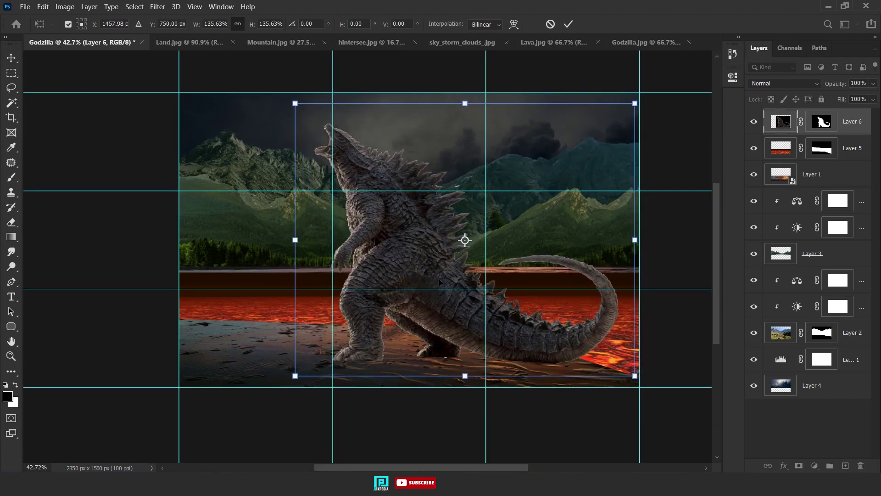
drag(439, 273, 455, 269)
key(Return)
key(ctrl+semicolon)
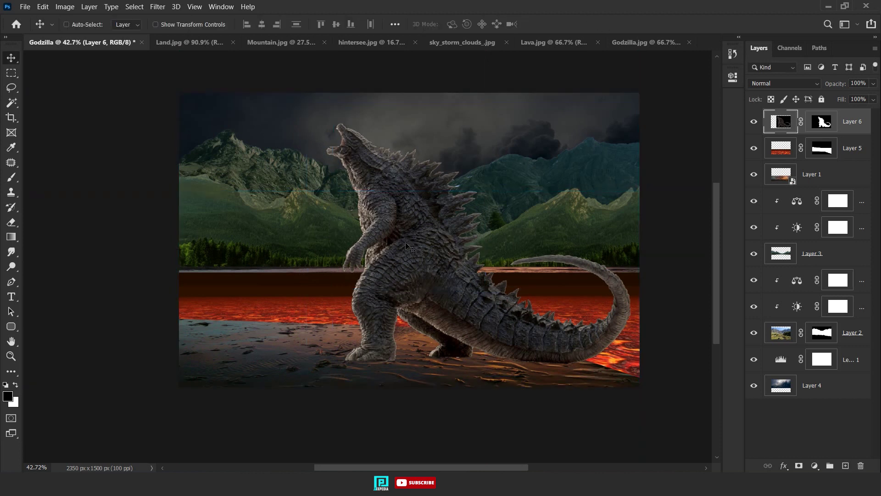
Nudge Godzilla further left, checking placement against the guides.
key(ctrl+t)
key(shift+Left)
key(shift+Left)
key(shift+Left)
key(shift+Left)
key(shift+Left)
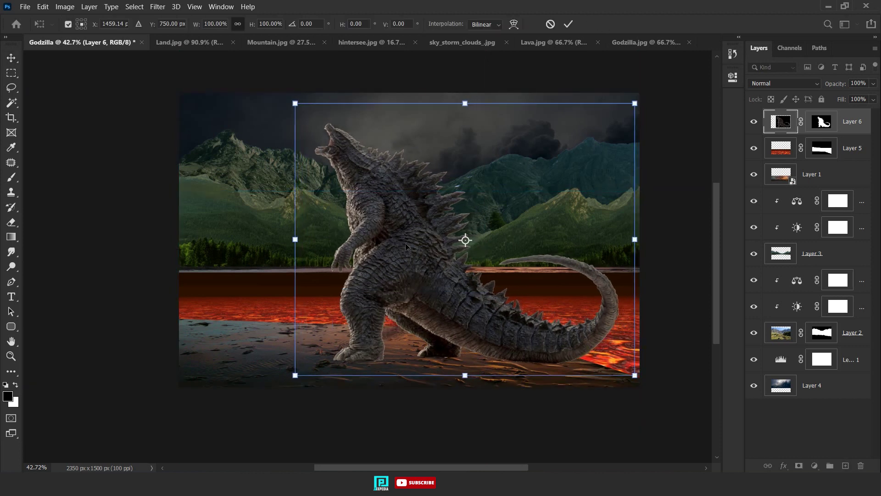
key(shift+Left)
key(ctrl+semicolon)
key(Return)
key(ctrl+semicolon)
drag(395, 302, 402, 293)
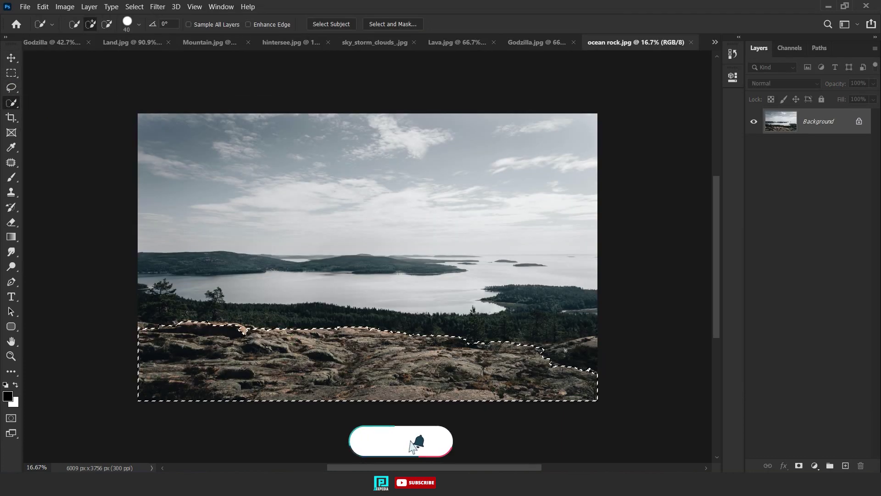
Move the selected rocky ground from ocean rock.jpg into the Godzilla composite.
drag(433, 338, 510, 316)
key(v)
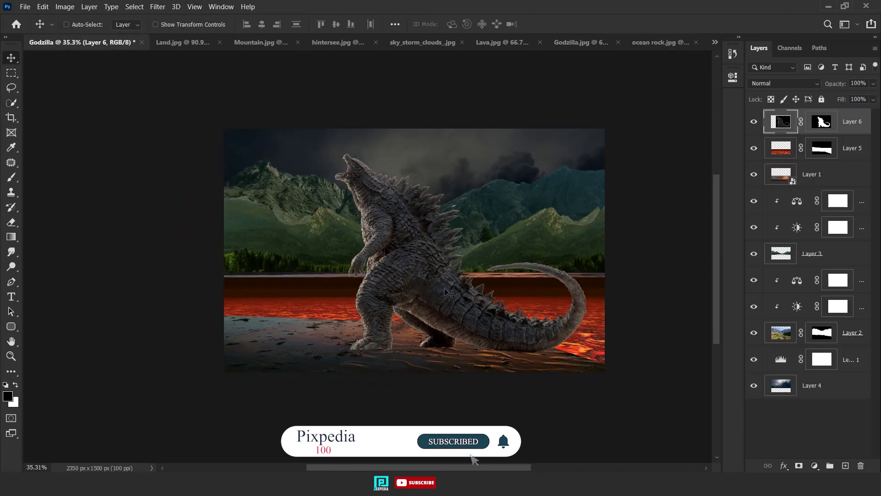
drag(328, 361, 399, 278)
Shrink the rock, tilt it about 45°, and place it in the bottom-left corner.
key(ctrl+t)
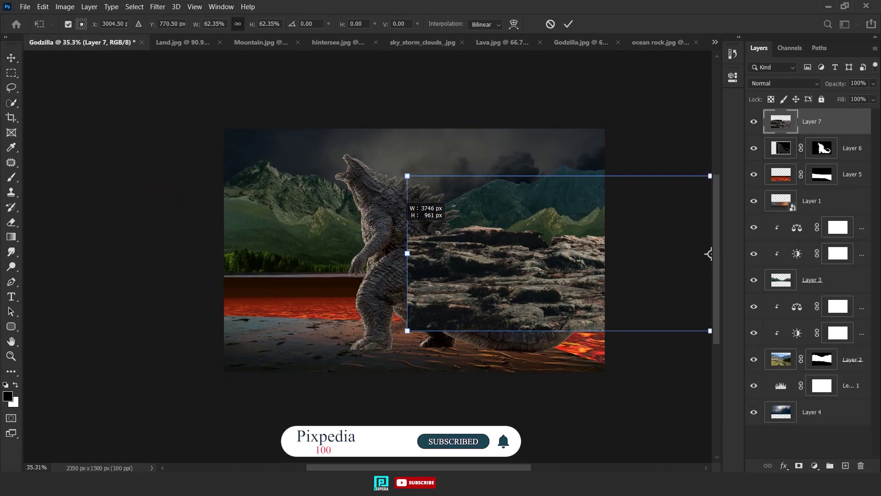
drag(95, 277, 196, 277)
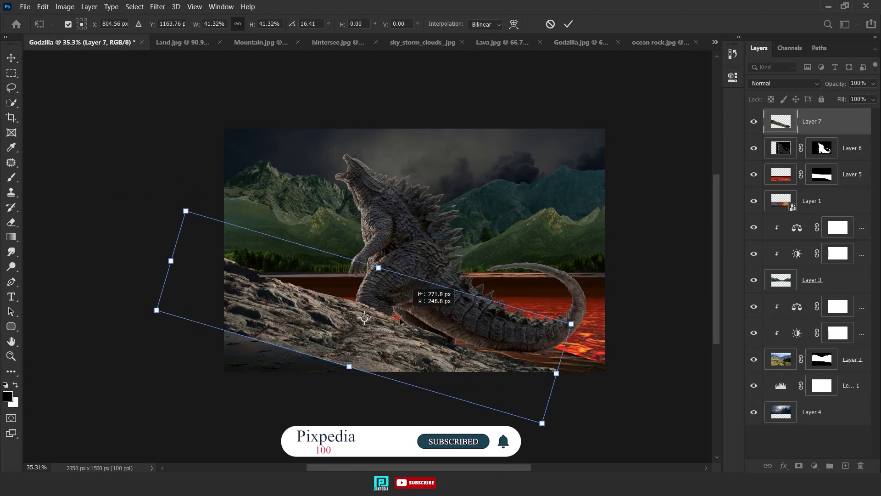
drag(83, 184, 119, 157)
key(ctrl+minus)
drag(133, 248, 211, 161)
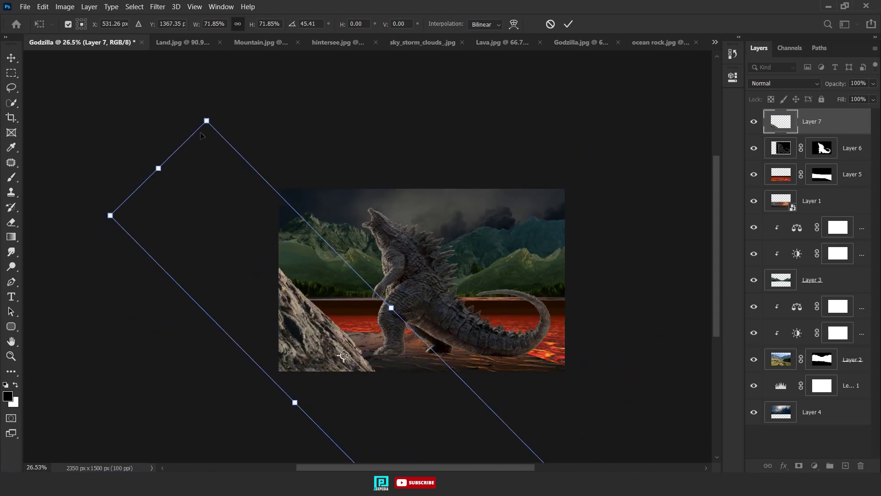
drag(319, 274, 309, 284)
click(570, 24)
View the rock layer on its own, then show all layers again.
key(ctrl+0)
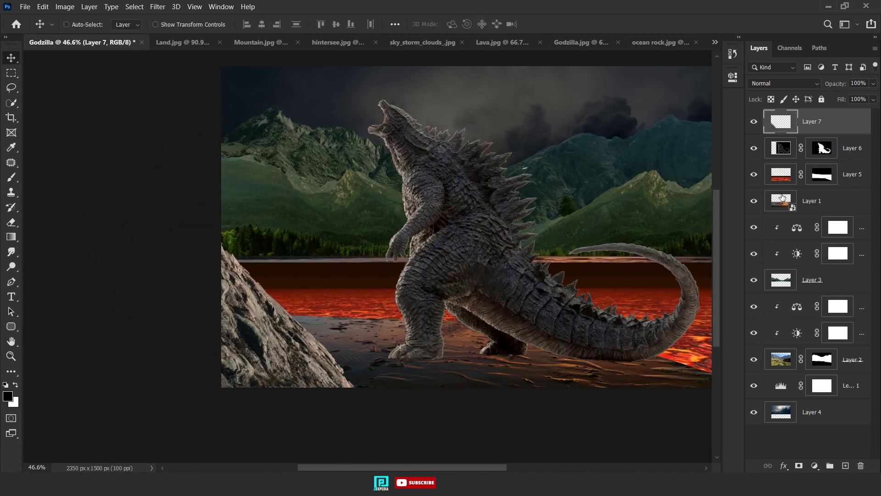
alt+click(753, 122)
click(815, 465)
Darken the rock with clipped Levels layers, lowering output white, and brush on an inverted mask.
click(815, 320)
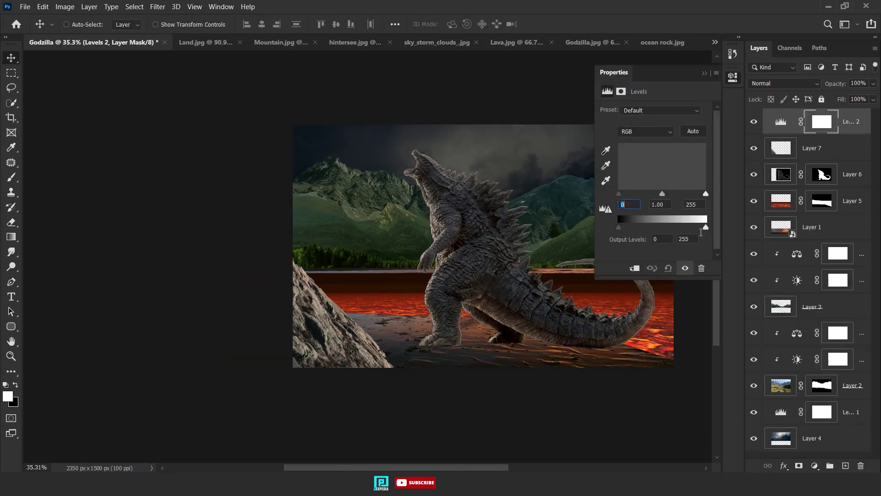
drag(706, 227, 642, 227)
key(ctrl+j)
key(b)
key(ctrl+i)
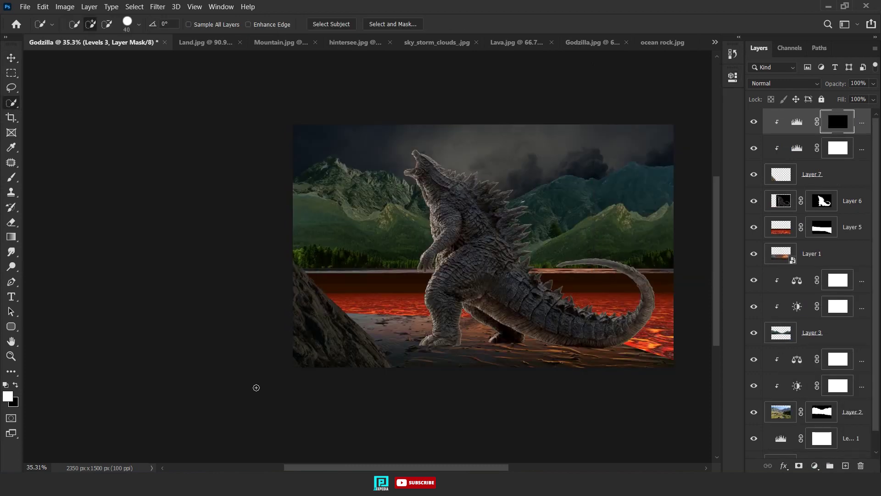
scroll(276, 358, up, 5)
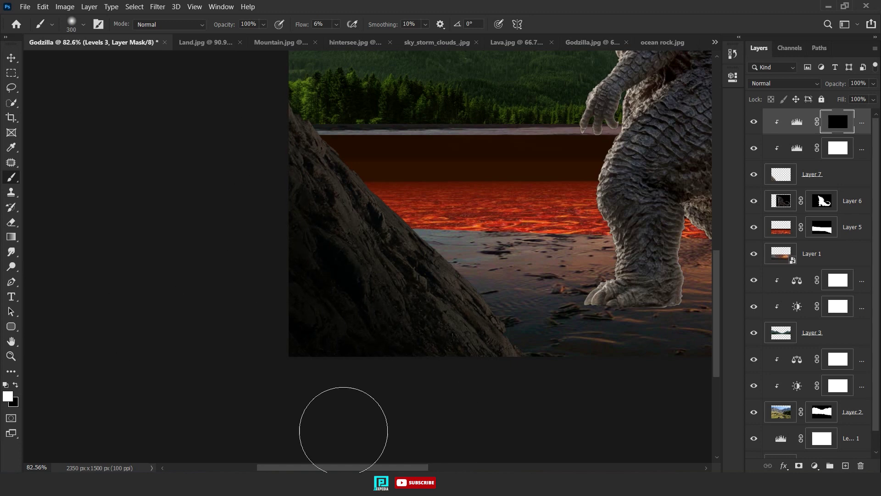
key(v)
scroll(343, 431, down, 5)
Add two Levels adjustments above Godzilla that darken his highlights.
click(808, 200)
click(815, 466)
click(806, 329)
drag(706, 227, 668, 227)
key(ctrl+j)
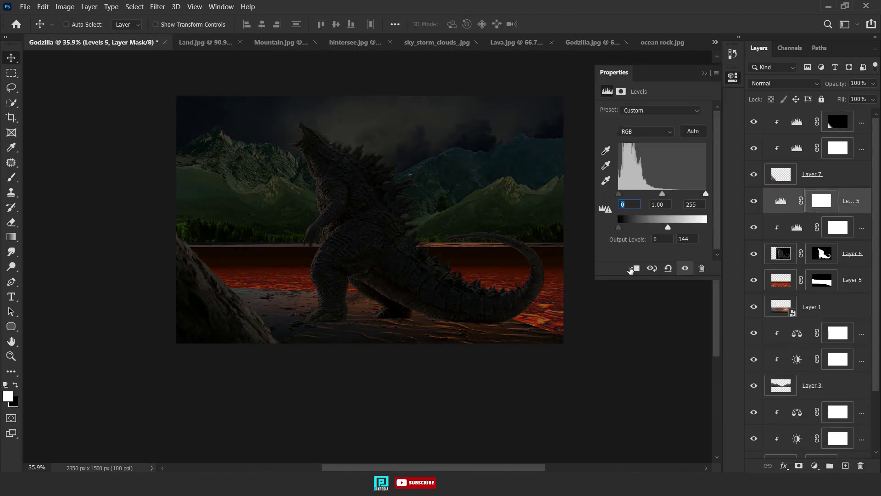
click(631, 270)
Rename the sky, mountain, trees and land layers to Sky, Mountain, Trees and LAnd.
scroll(808, 321, down, 3)
double_click(810, 445)
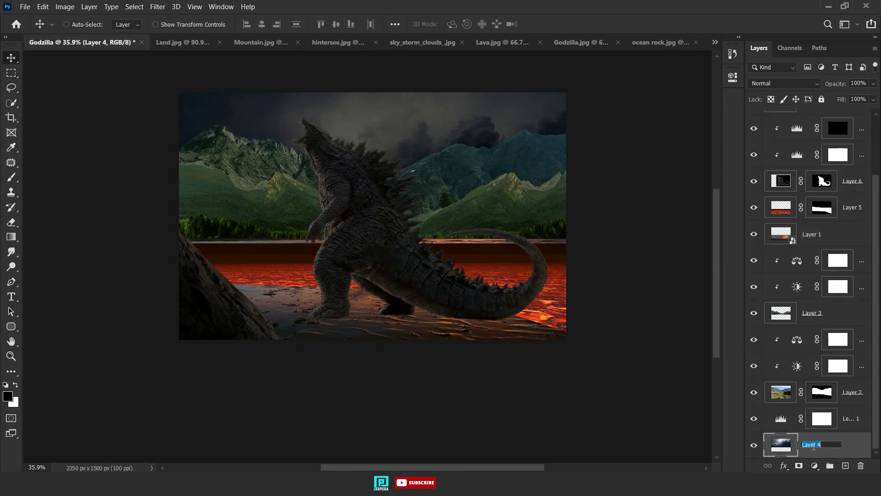
double_click(853, 392)
text(Mo...in)
double_click(812, 313)
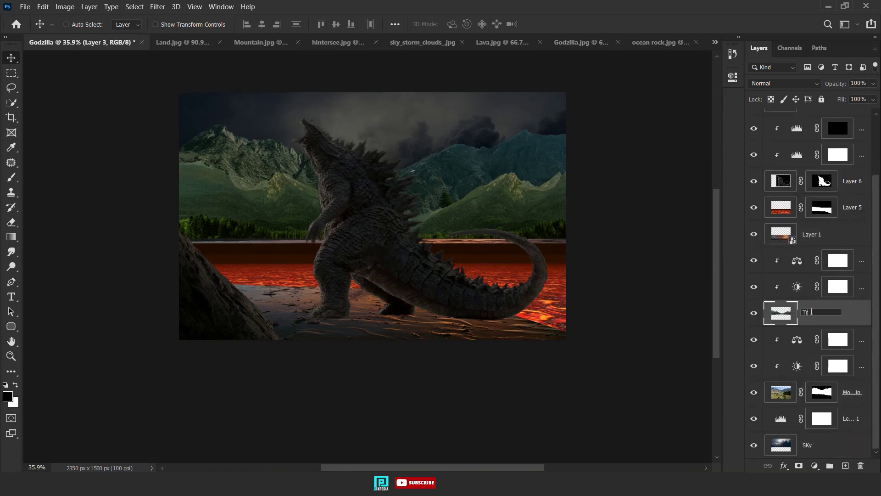
text(Trees)
double_click(811, 234)
text(LAnd)
Rename the lava, Godzilla and Layer 7 layers to Lava, Godzillz and Tree.
double_click(852, 260)
text(Lava)
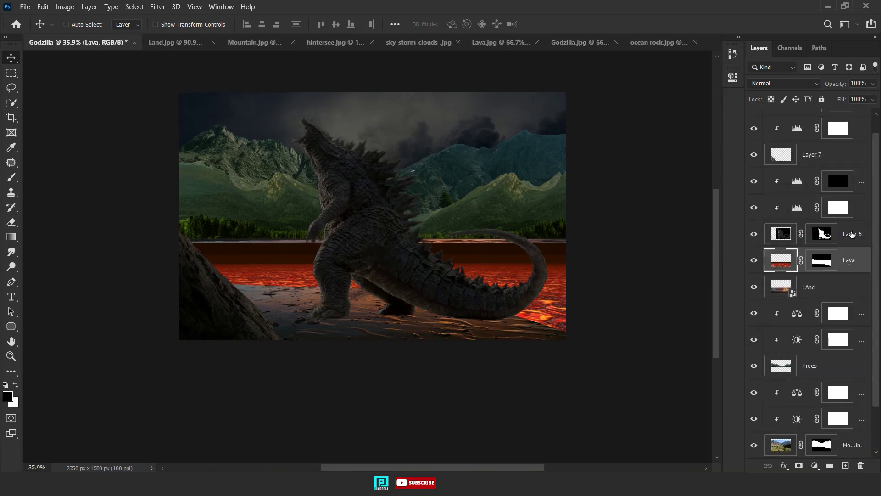
double_click(853, 233)
text(zillz)
scroll(812, 184, up, 1)
double_click(812, 174)
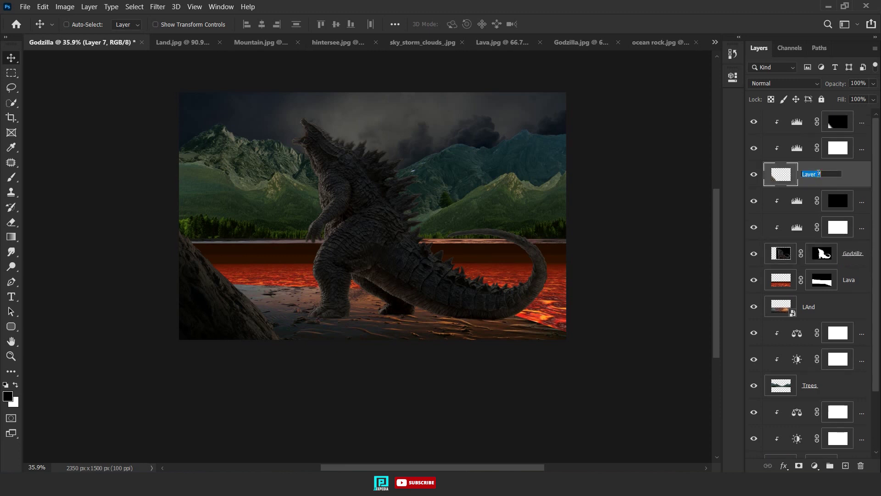
text(Tree)
click(819, 307)
Darken the land strongly with a clipped Levels 7 adjustment and invert its mask to black.
drag(706, 227, 650, 227)
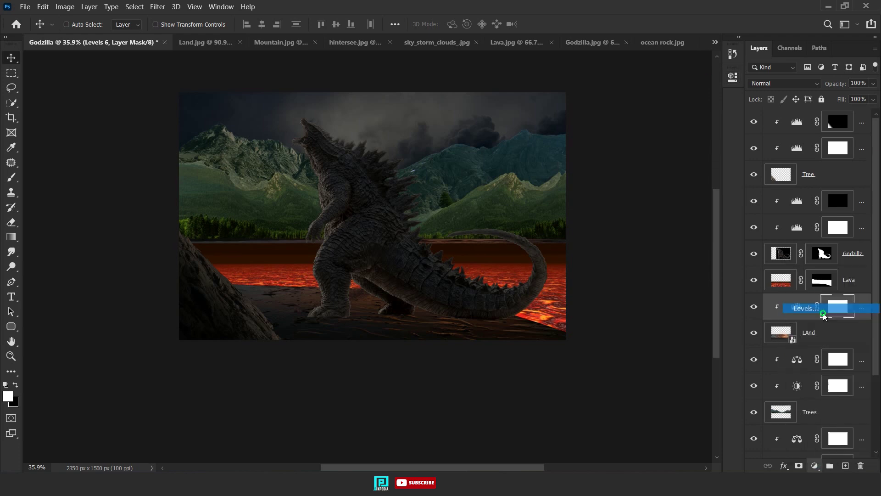
drag(706, 227, 628, 233)
click(733, 77)
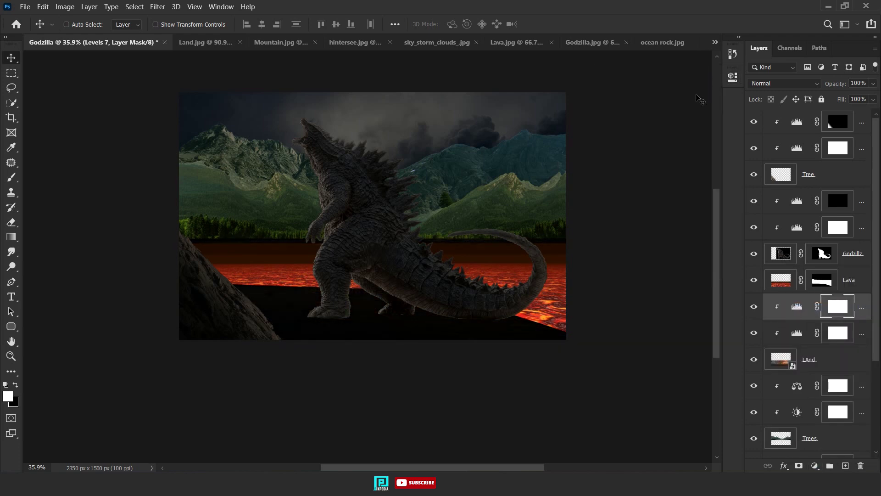
key(b)
key(ctrl+i)
Flatten the brush tip into an ellipse for painting shadows.
scroll(376, 298, up, 10)
right_click(349, 285)
drag(327, 300, 326, 289)
key(Return)
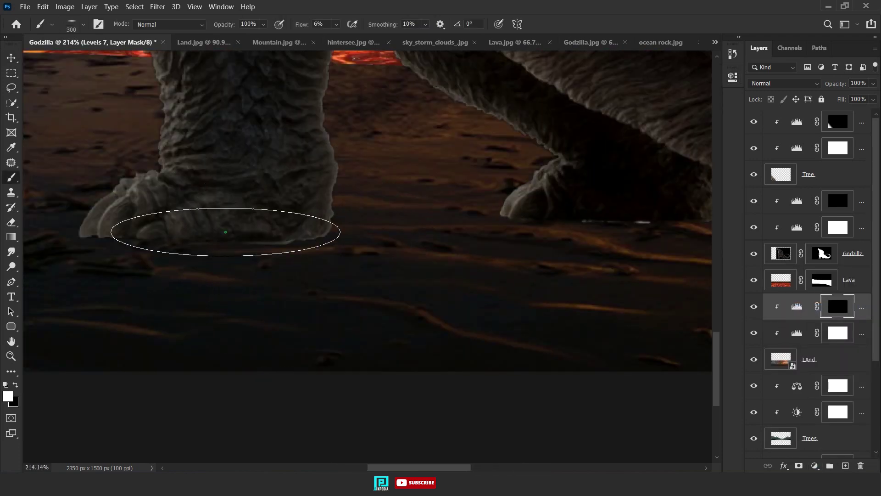
scroll(316, 270, left, 1)
scroll(212, 229, up, 3)
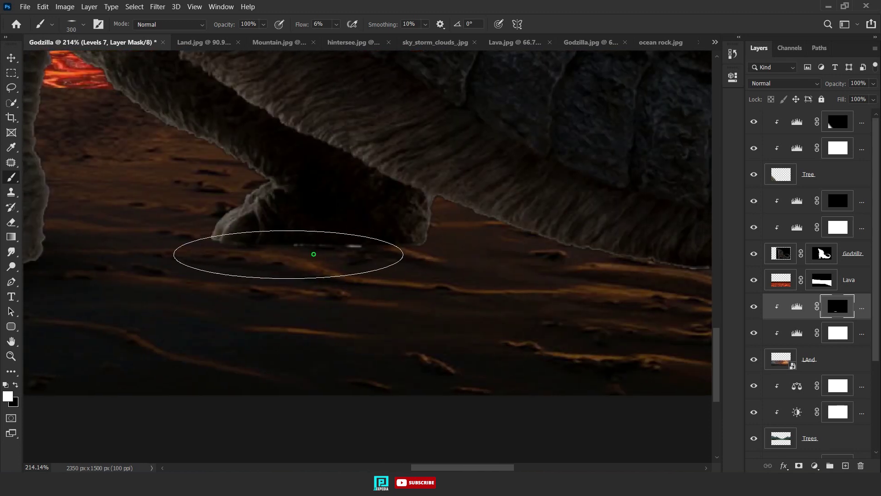
Fill the stray white streaks on Godzilla's layer mask with black using a lasso selection.
click(822, 253)
scroll(295, 252, up, 2)
key(l)
scroll(519, 205, up, 2)
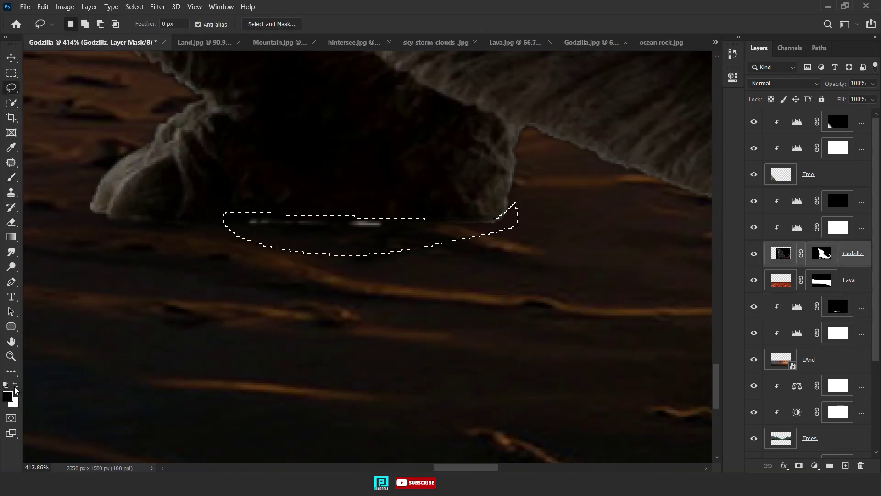
key(Delete)
key(ctrl+d)
key(v)
Paint contact shadow onto the Levels 7 mask over the LAnd layer.
scroll(284, 306, down, 3)
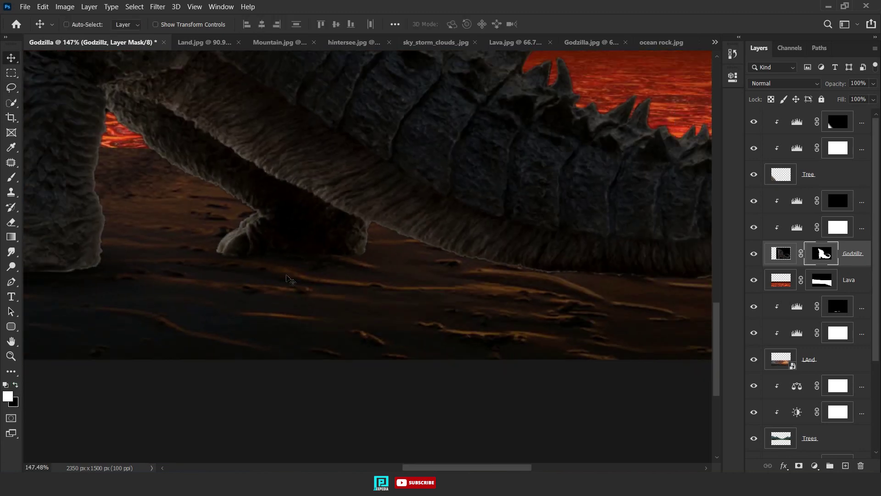
scroll(284, 305, down, 2)
scroll(285, 306, down, 1)
click(754, 227)
click(838, 227)
click(808, 359)
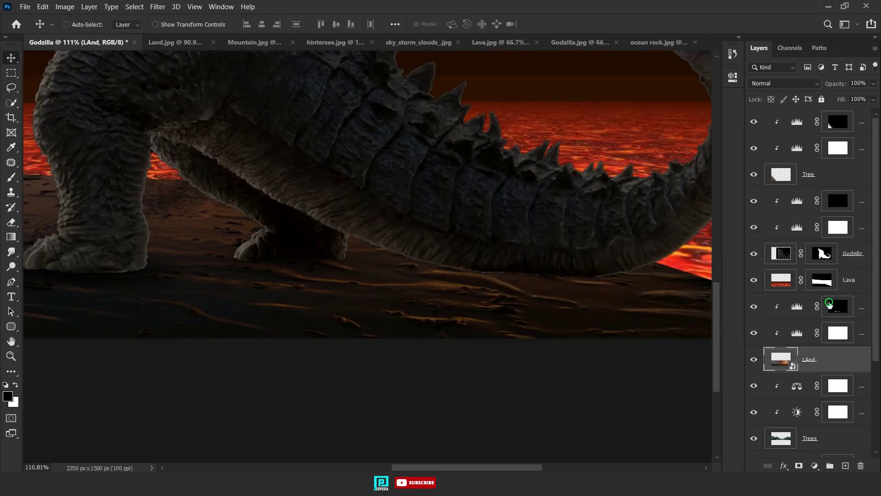
click(838, 306)
scroll(304, 283, up, 4)
key(b)
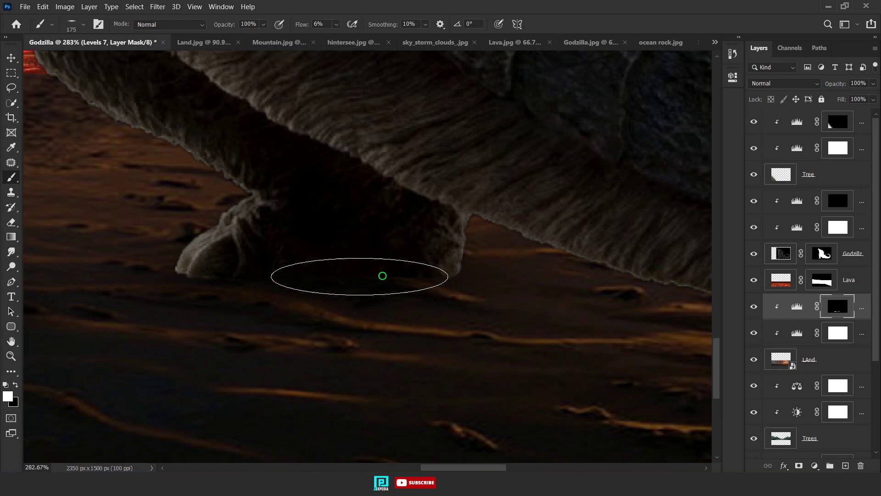
scroll(421, 323, down, 5)
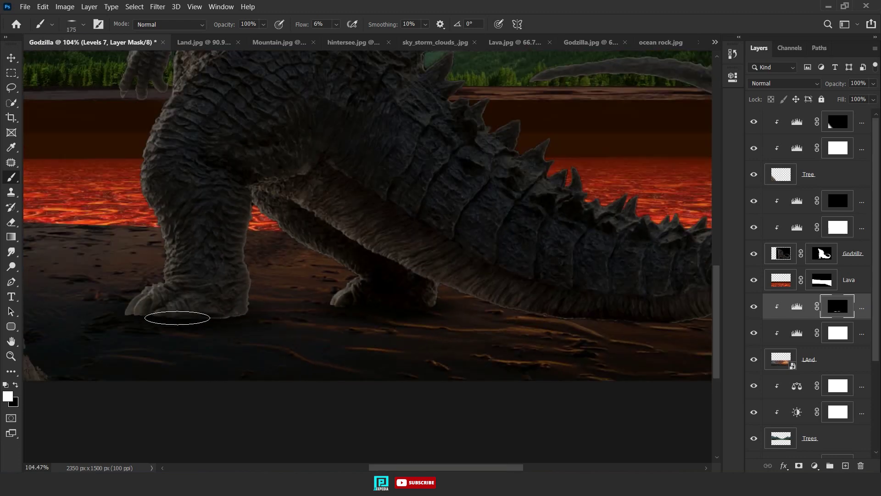
scroll(352, 315, down, 3)
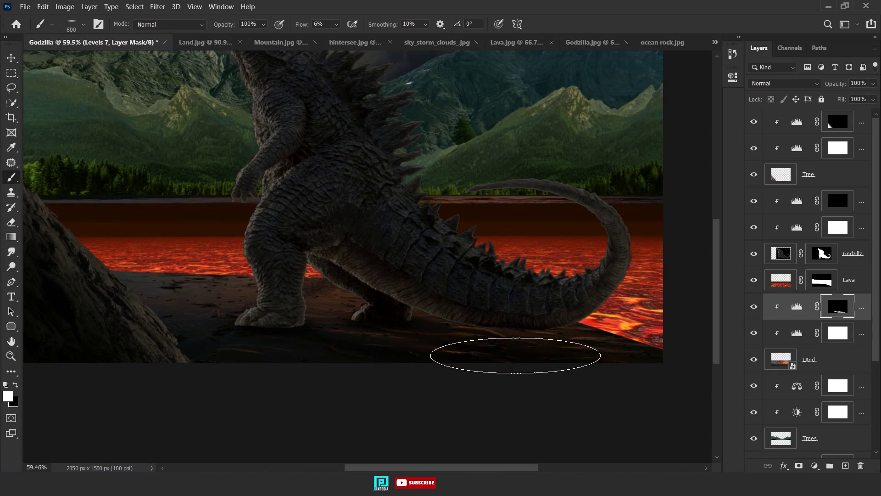
On the Levels 5 mask, shrink the brush and darken the ground beside the left toes.
click(837, 201)
right_click(299, 284)
scroll(312, 281, up, 5)
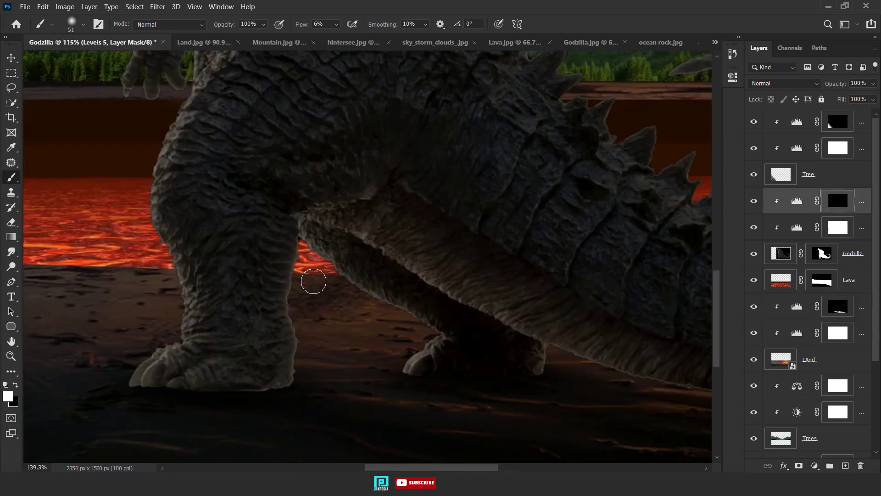
drag(311, 281, 352, 309)
scroll(352, 308, up, 1)
drag(197, 249, 129, 271)
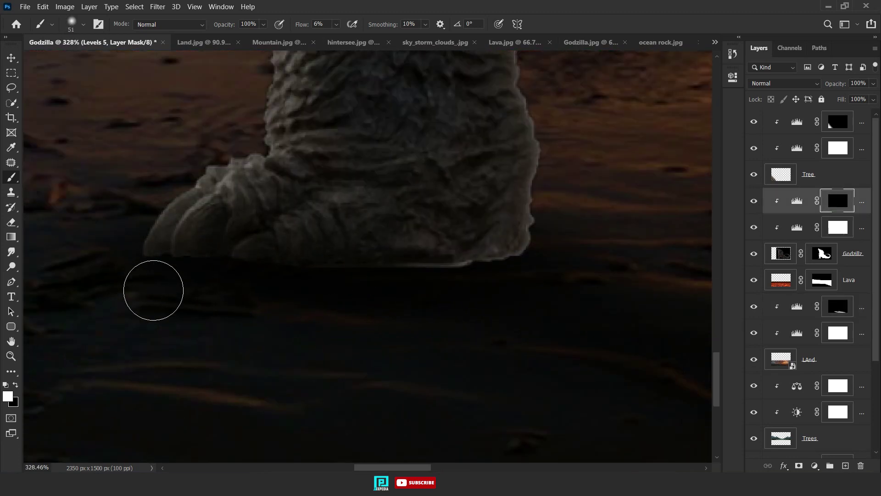
scroll(159, 261, up, 2)
key(bracketleft)
key(bracketleft)
key(bracketleft)
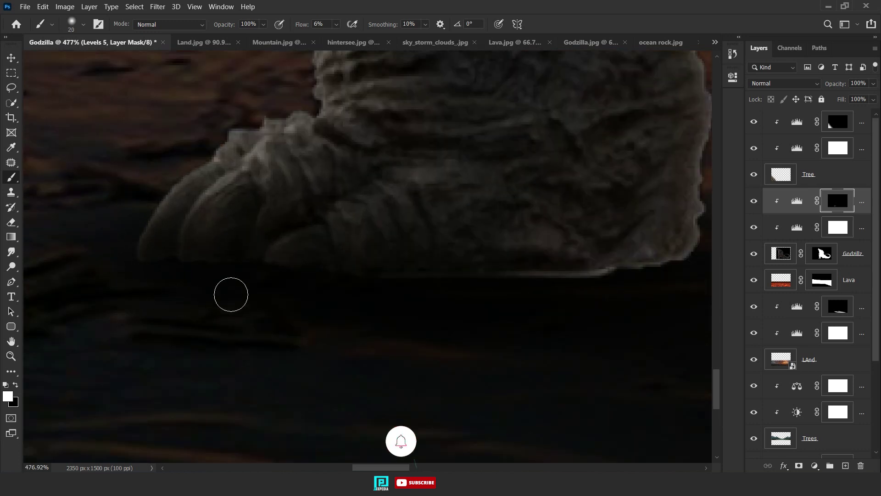
Paint shadow under Godzilla's foot on the Levels 5 mask and check the result.
drag(618, 325, 504, 367)
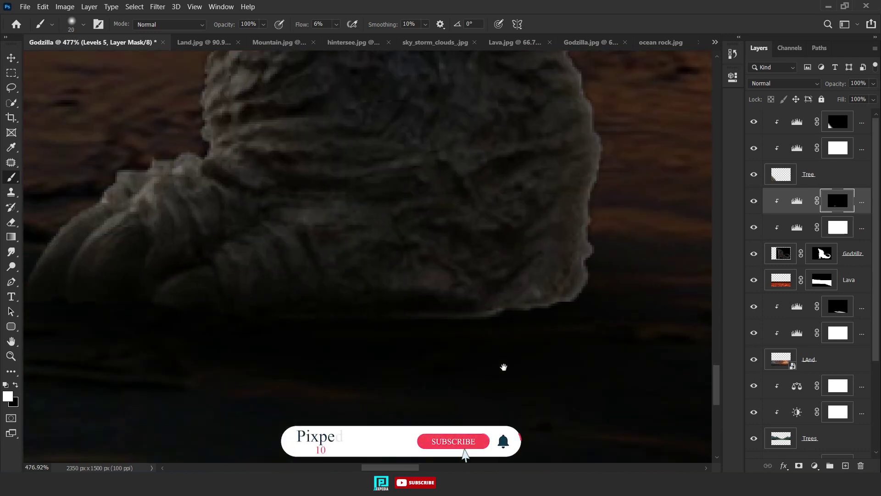
key(bracketright)
key(bracketright)
key(bracketright)
drag(440, 321, 556, 324)
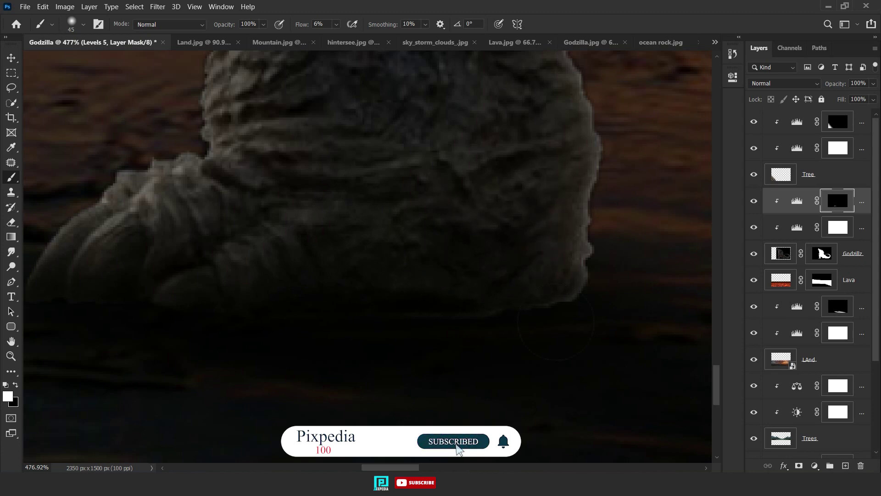
scroll(357, 286, down, 4)
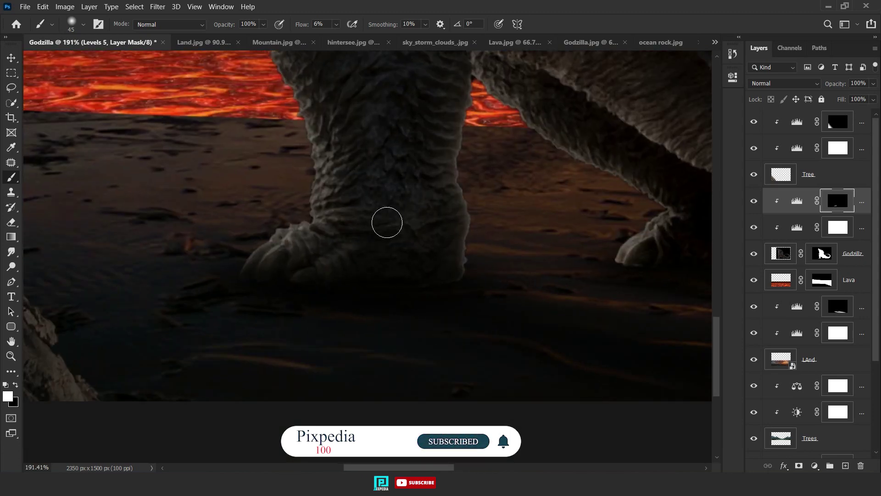
scroll(387, 222, down, 3)
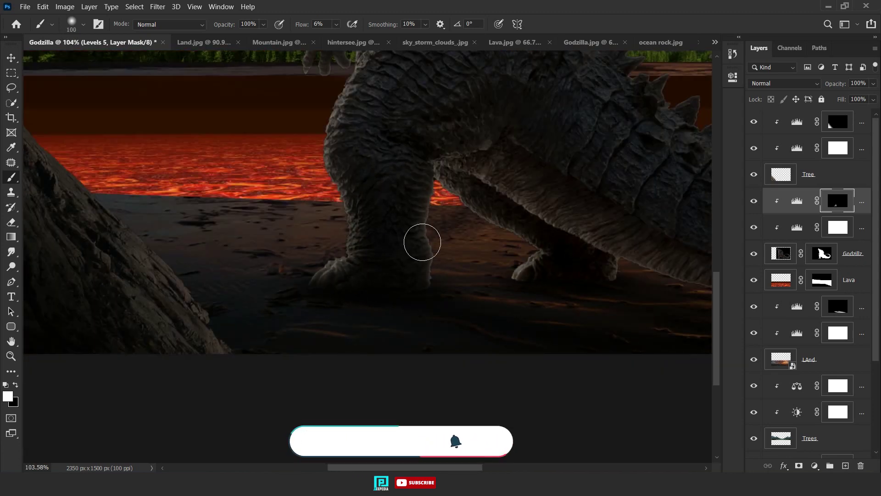
scroll(351, 225, up, 3)
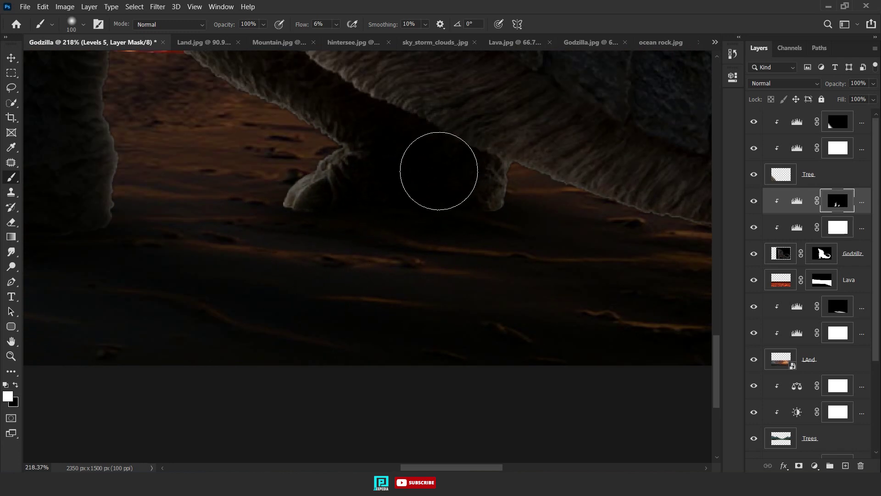
scroll(488, 250, down, 2)
scroll(446, 228, down, 2)
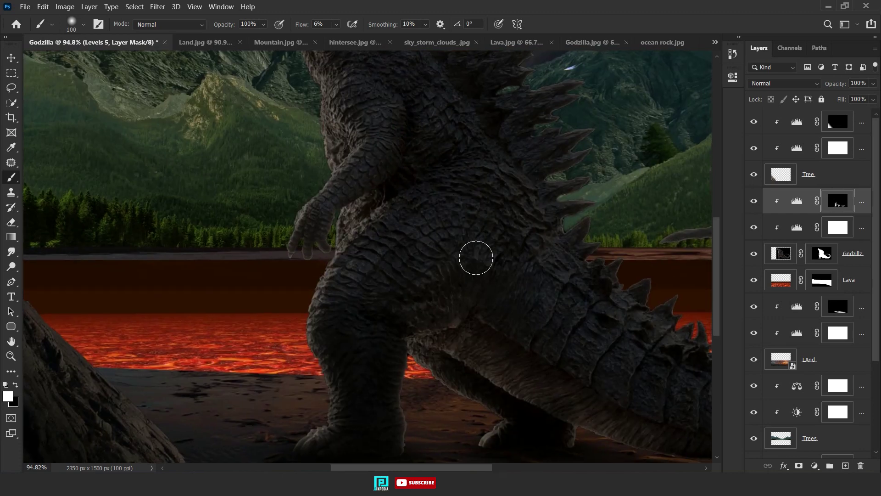
scroll(381, 266, up, 3)
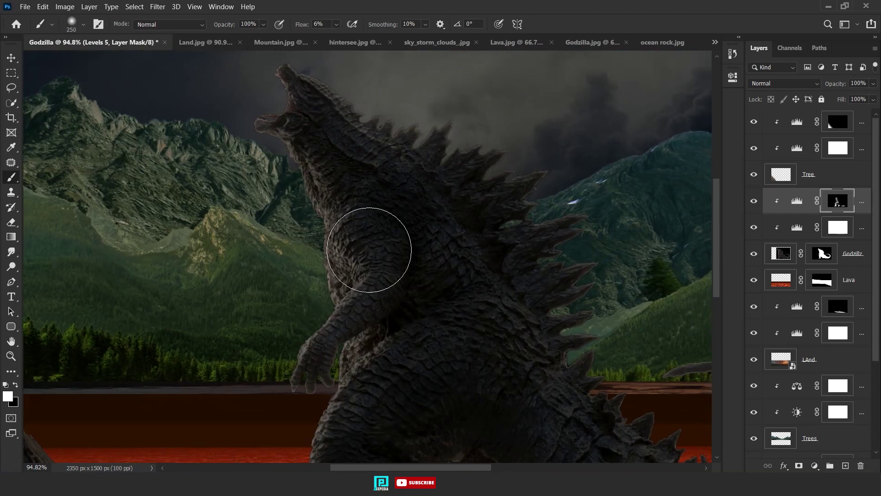
scroll(461, 264, down, 2)
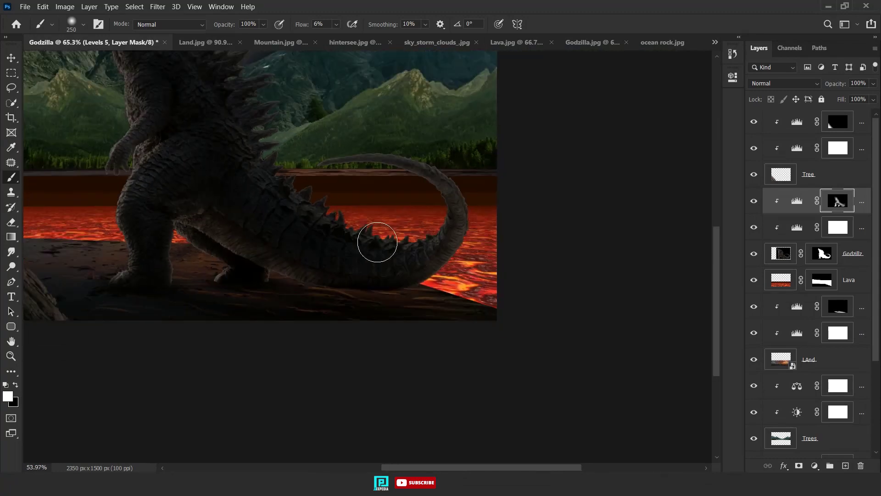
scroll(378, 240, down, 1)
scroll(427, 222, down, 2)
Set the paint colour to bright green and the brush size to a tiny 6 for the eye.
key(v)
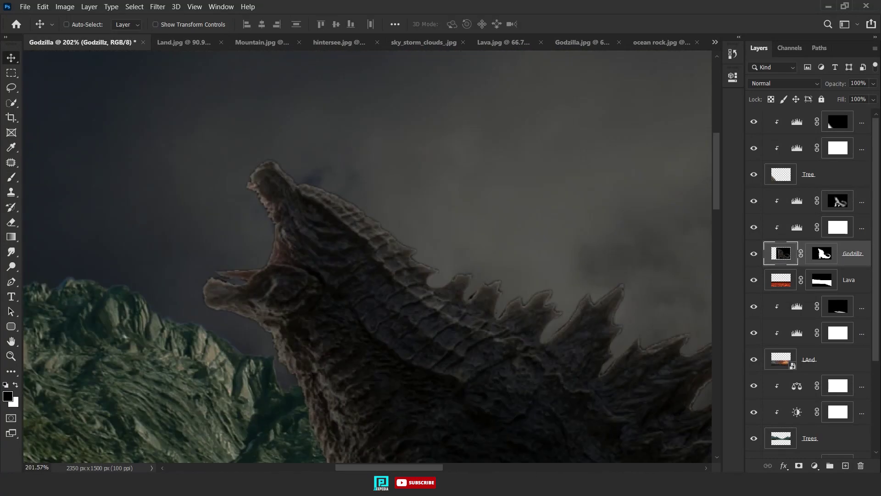
click(8, 395)
click(814, 161)
right_click(314, 205)
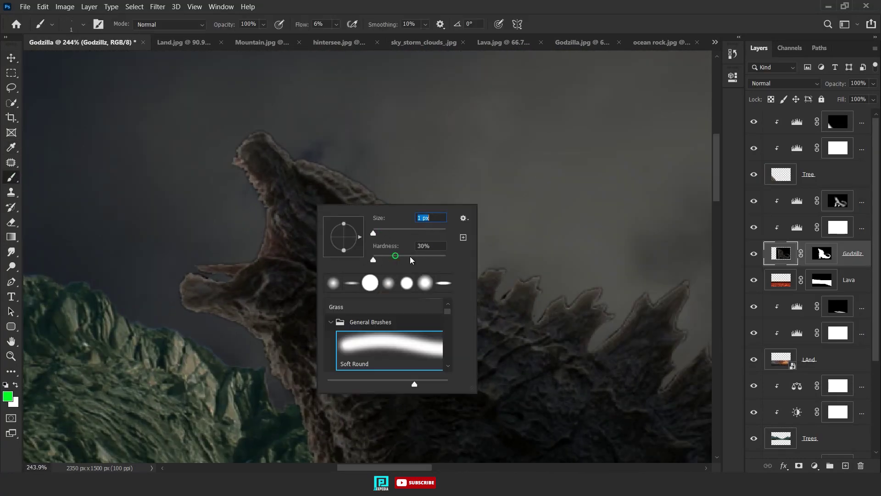
key(Return)
scroll(272, 216, up, 3)
right_click(316, 186)
text(6)
key(Return)
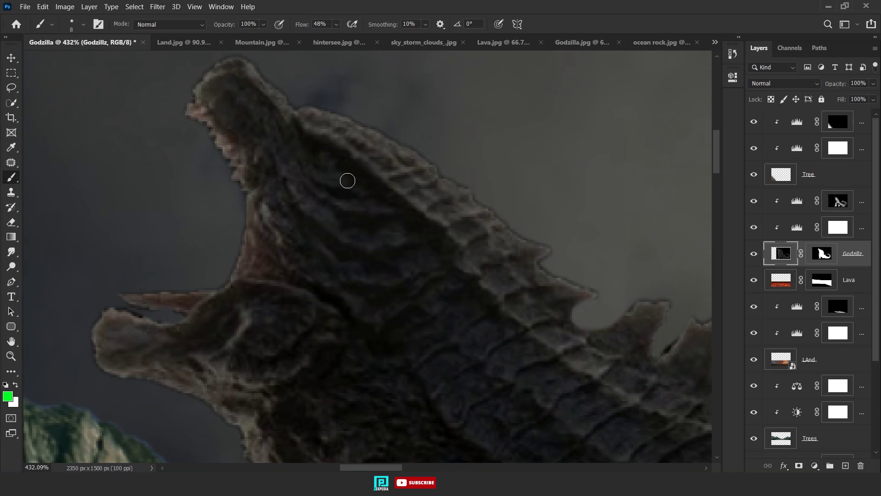
key(alt+bracketright)
key(alt+bracketright)
Create a new layer for the eye glow and raise the Eraser's flow to trim it.
key(ctrl+shift+alt+n)
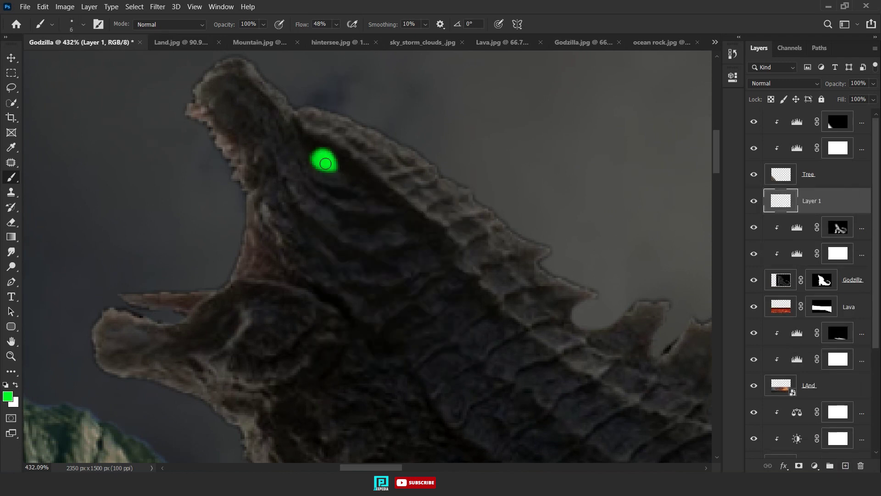
key(e)
right_click(331, 154)
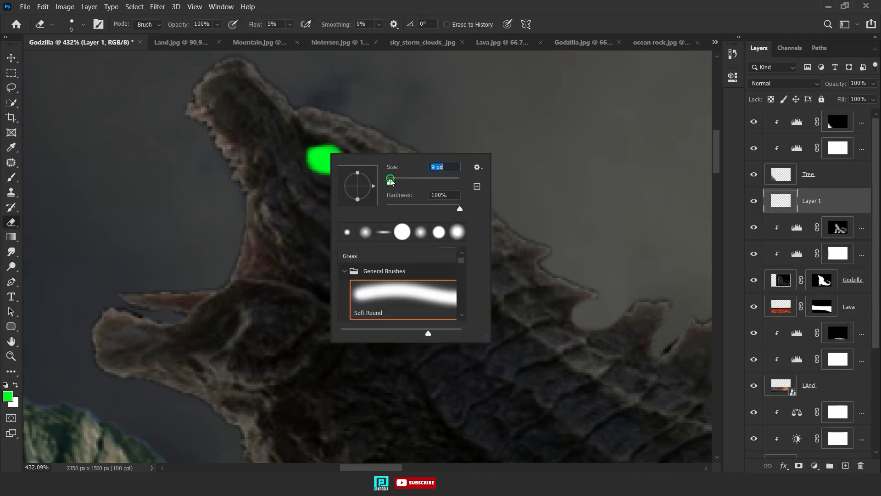
key(Return)
right_click(365, 159)
key(shift+6)
key(shift+3)
key(Return)
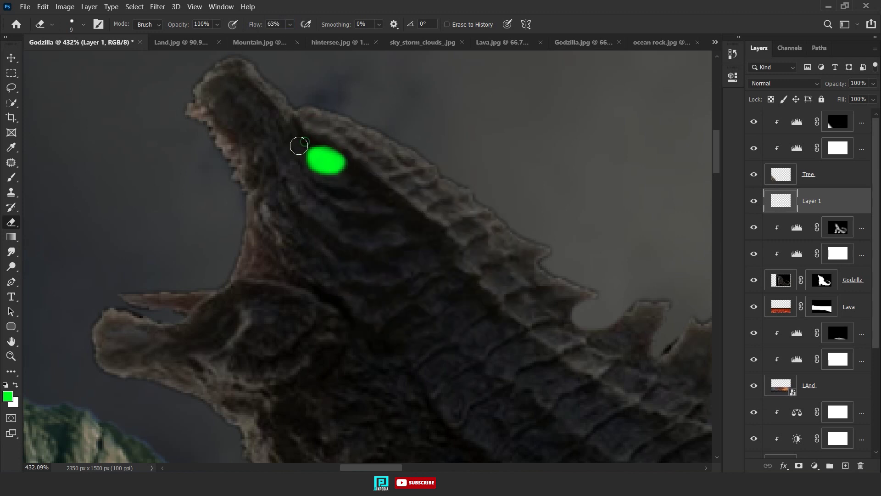
scroll(299, 146, down, 5)
key(v)
scroll(352, 250, down, 3)
scroll(352, 250, up, 2)
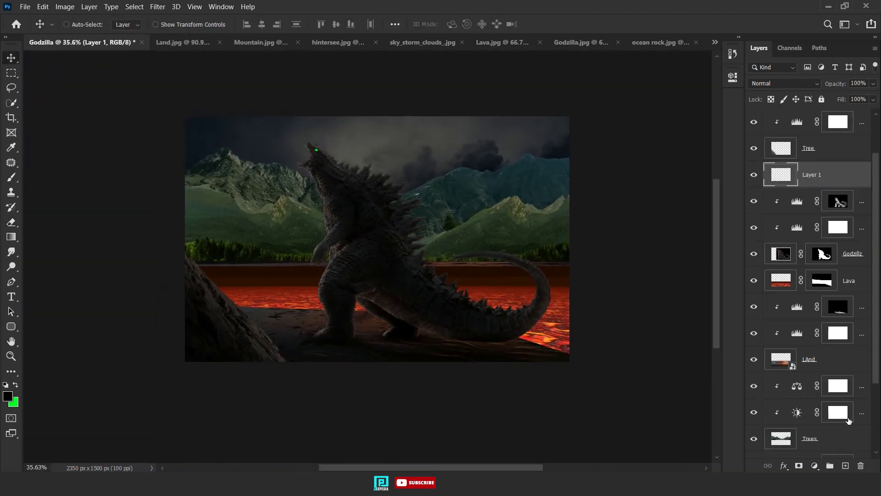
scroll(849, 420, down, 3)
Darken the mountain layer with a clipped Levels by lowering its output white.
click(838, 340)
click(815, 465)
click(803, 313)
drag(706, 228, 647, 228)
click(635, 268)
click(705, 73)
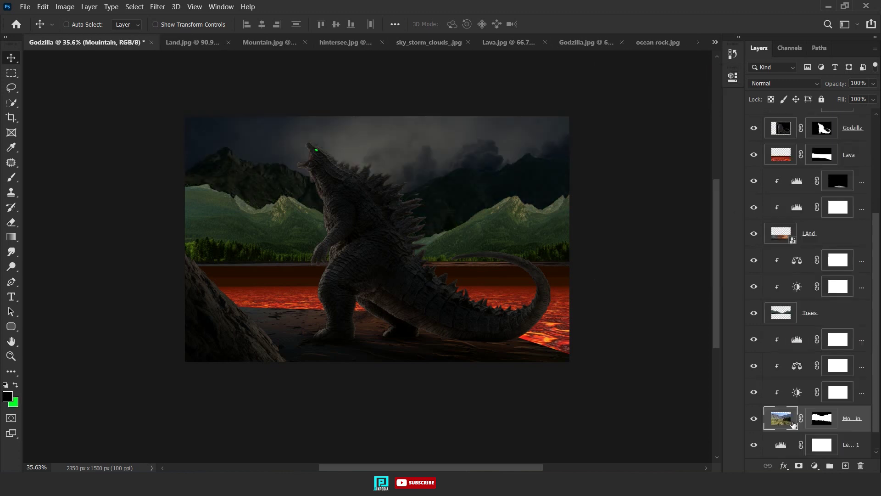
Add a second clipped Levels beneath LAnd, lowering output white to darken the hills.
click(848, 260)
click(814, 466)
click(803, 314)
click(635, 268)
drag(706, 227, 641, 234)
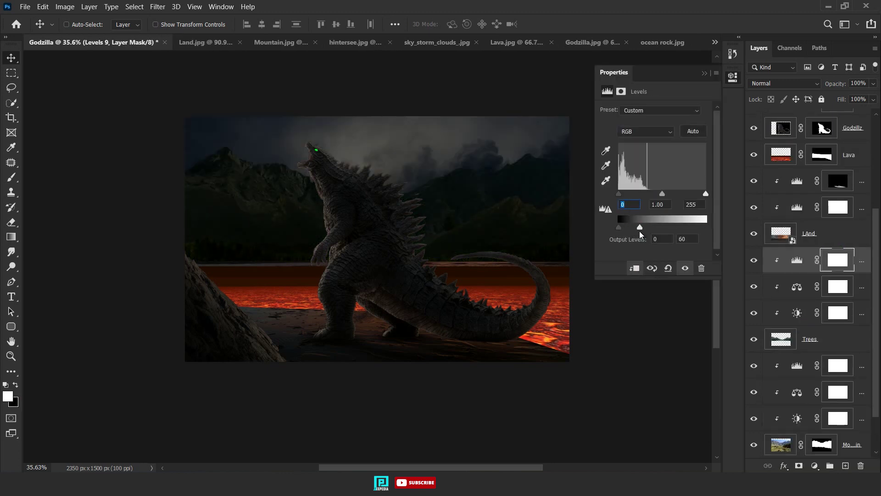
click(704, 73)
click(846, 466)
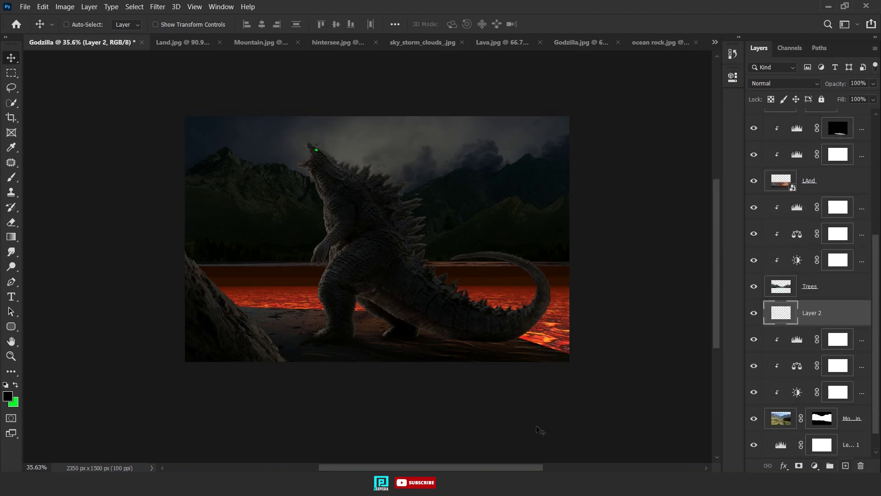
Hide Godzilla, pick cyan, and drop the soft brush's flow to almost nothing.
key(b)
click(755, 279)
scroll(323, 229, up, 2)
scroll(803, 230, down, 3)
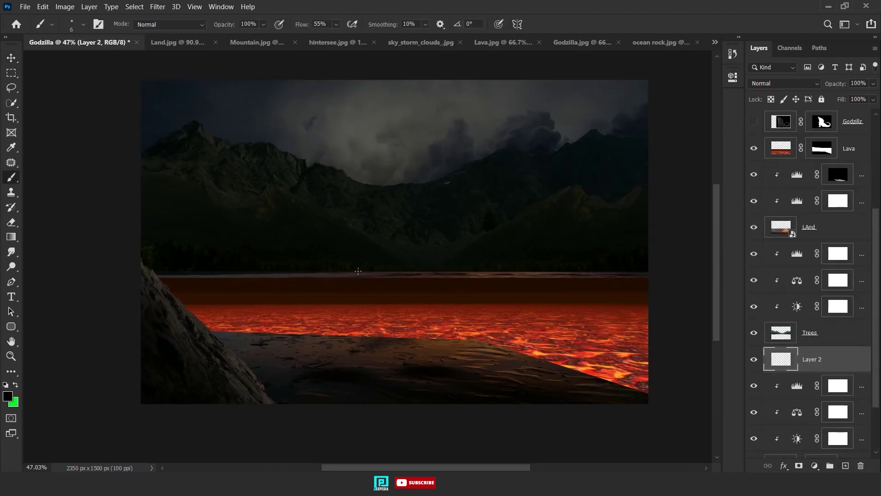
click(9, 394)
click(814, 161)
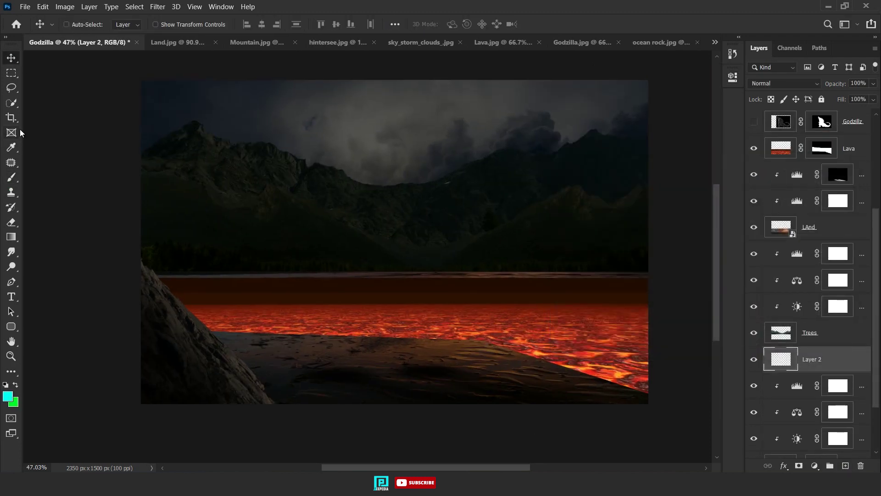
drag(455, 263, 418, 276)
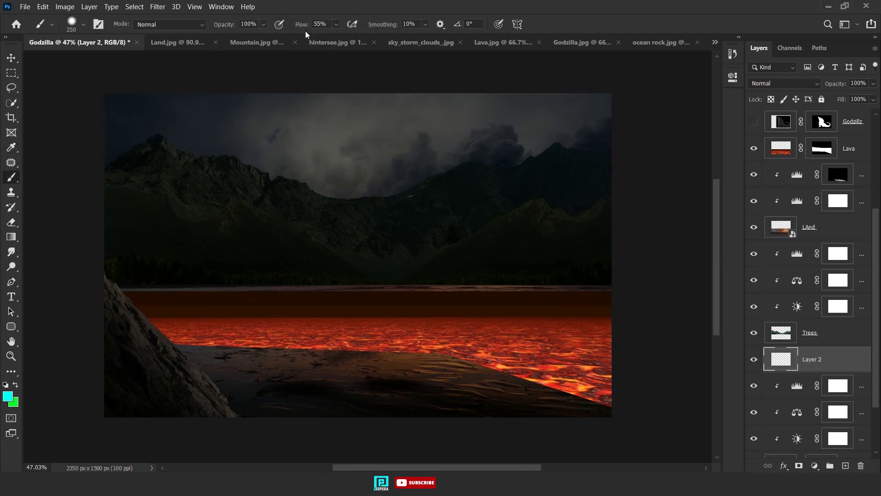
drag(305, 31, 246, 95)
right_click(433, 318)
key(Return)
Switch the paint colour to white and bring the mountain peak into view.
scroll(289, 299, up, 5)
click(7, 396)
click(559, 170)
click(817, 160)
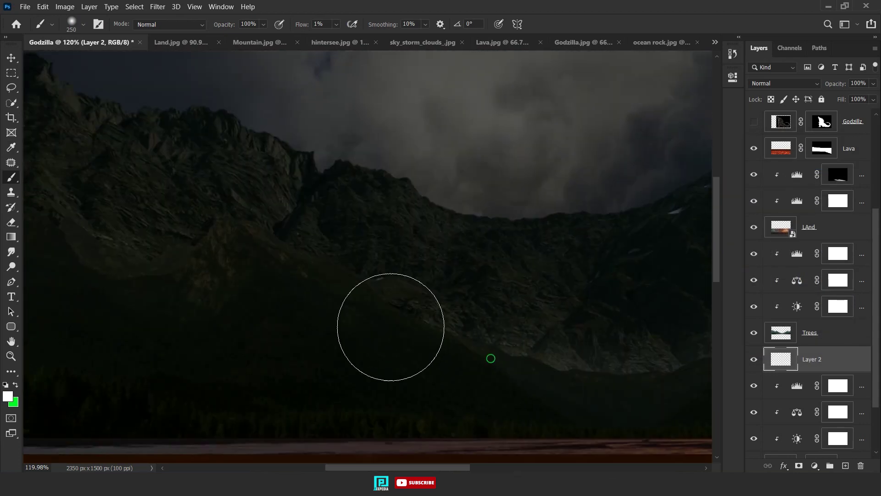
mouse_move(393, 189)
mouse_down()
mouse_move(384, 377)
mouse_move(298, 314)
mouse_up()
Paint a soft grey-blue stroke across the base of the mountains.
click(7, 396)
click(714, 212)
click(604, 255)
click(817, 160)
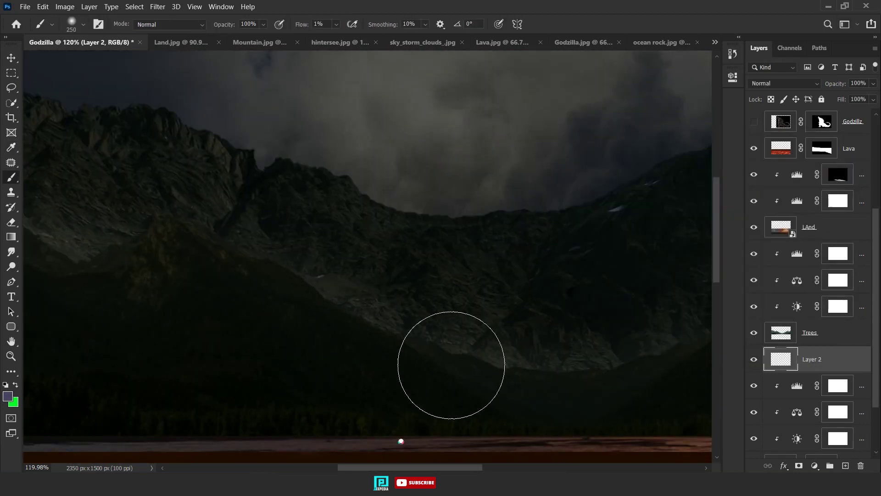
scroll(99, 285, down, 1)
scroll(393, 291, right, 3)
scroll(361, 276, right, 1)
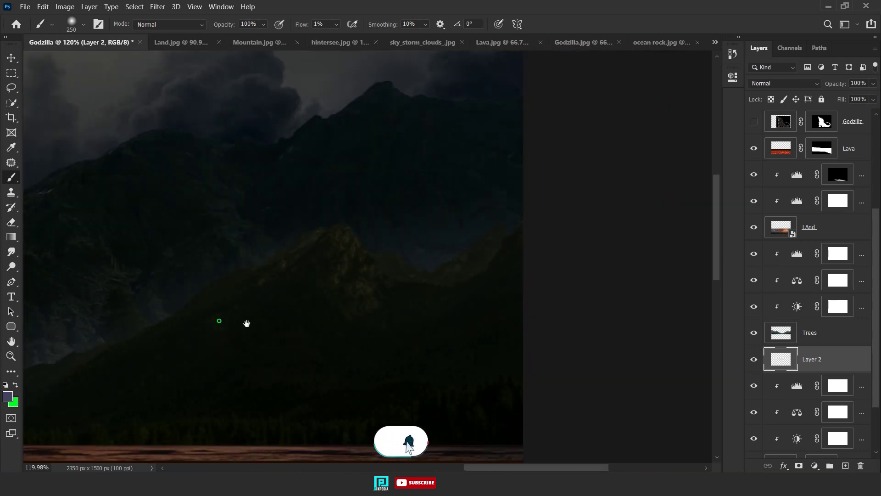
drag(246, 324, 476, 338)
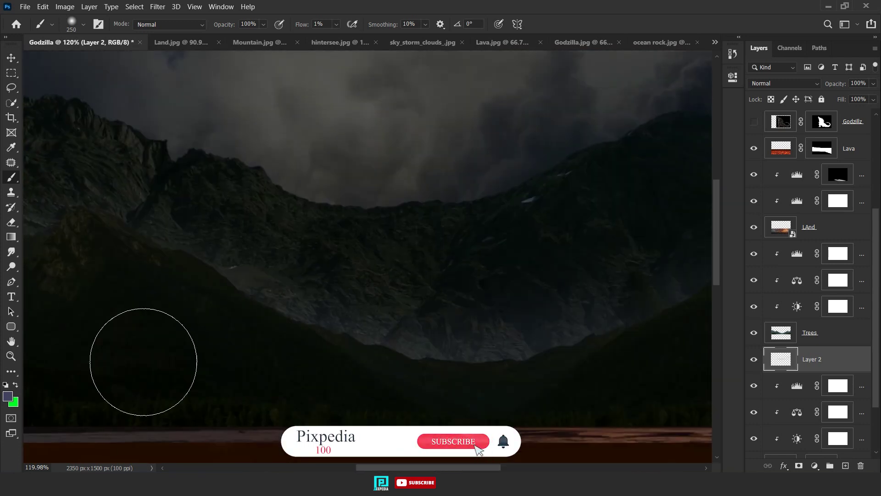
Brush teal haze over the left mountain slopes, rename the layer MIddel, add a layer below LAnd.
click(8, 396)
click(714, 227)
click(817, 160)
drag(477, 348, 228, 298)
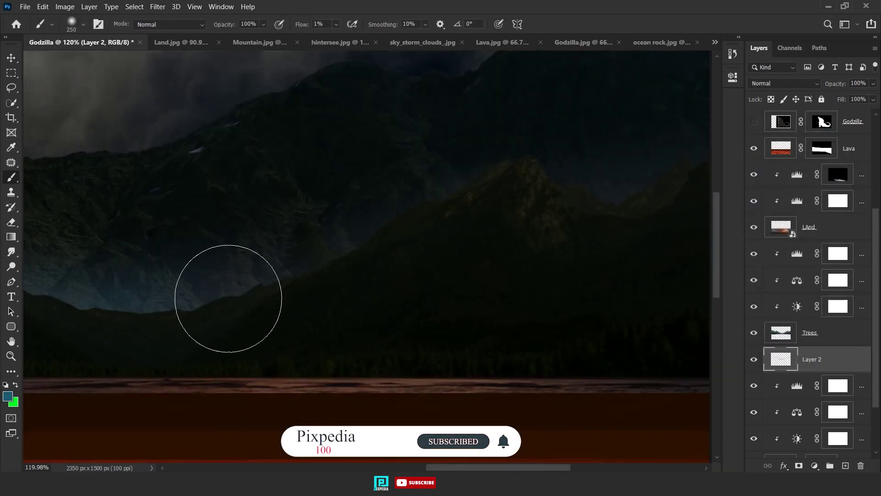
drag(502, 258, 477, 304)
drag(492, 225, 228, 252)
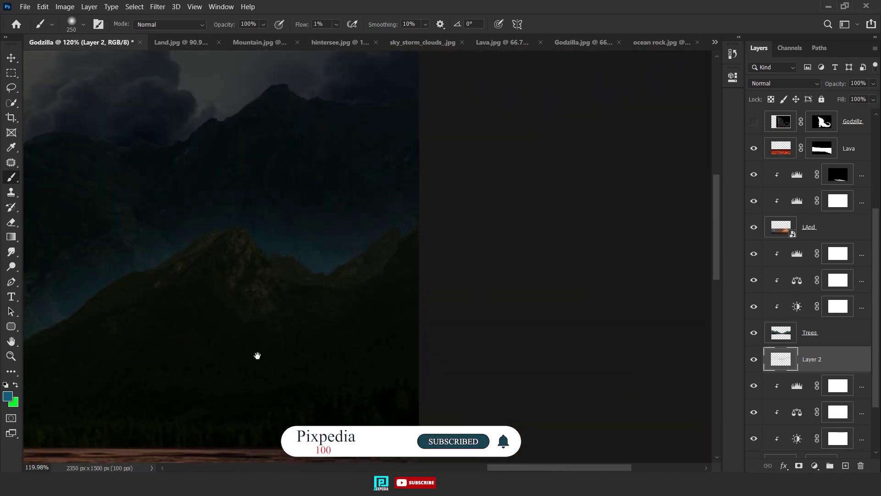
drag(257, 356, 399, 329)
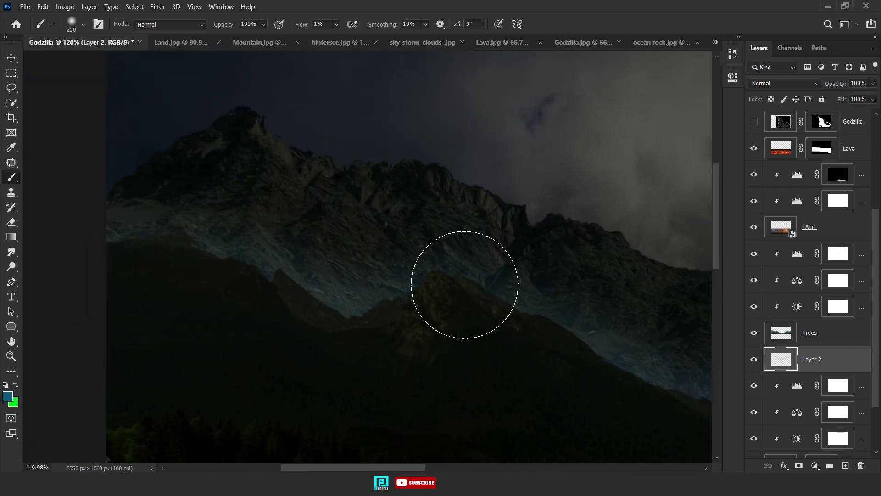
scroll(464, 284, down, 3)
double_click(813, 358)
text(MIddel)
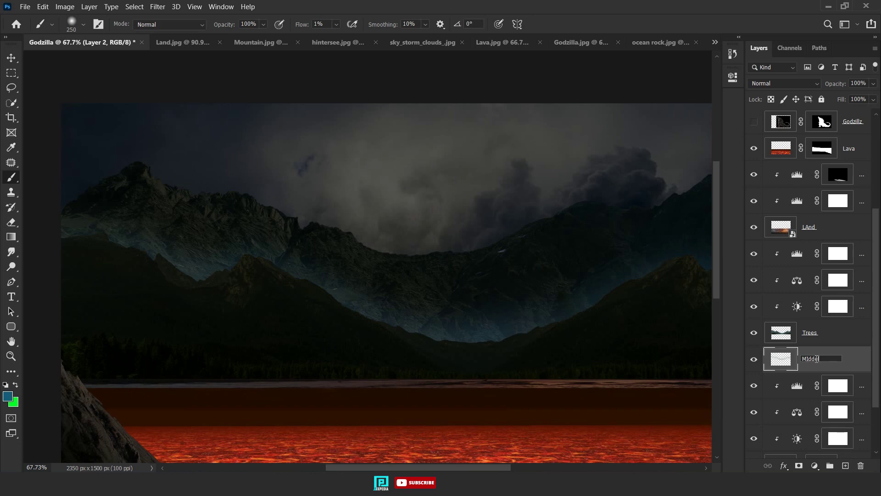
key(ctrl+shift+alt+n)
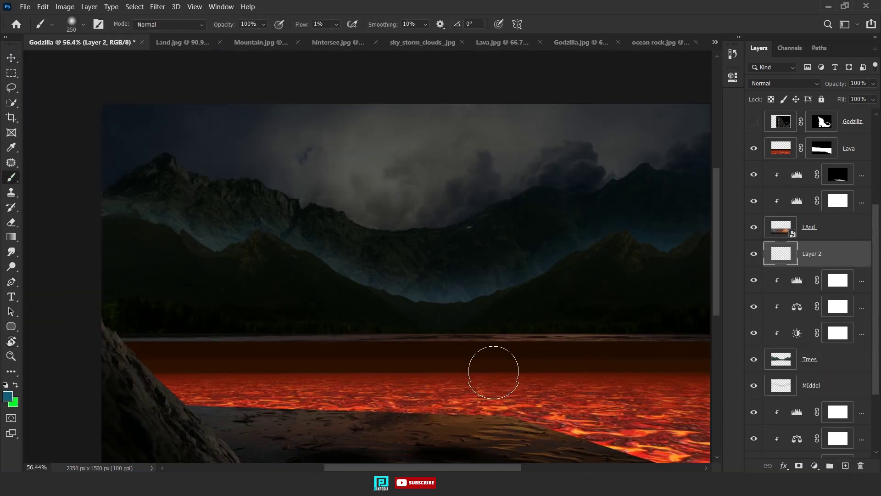
Rename the new layer Front and paint white haze along the horizon.
double_click(811, 254)
text(Front)
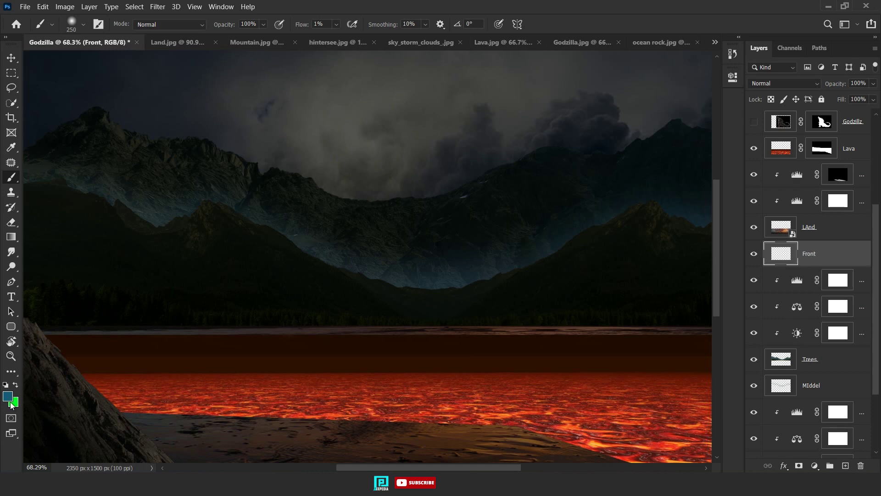
click(10, 400)
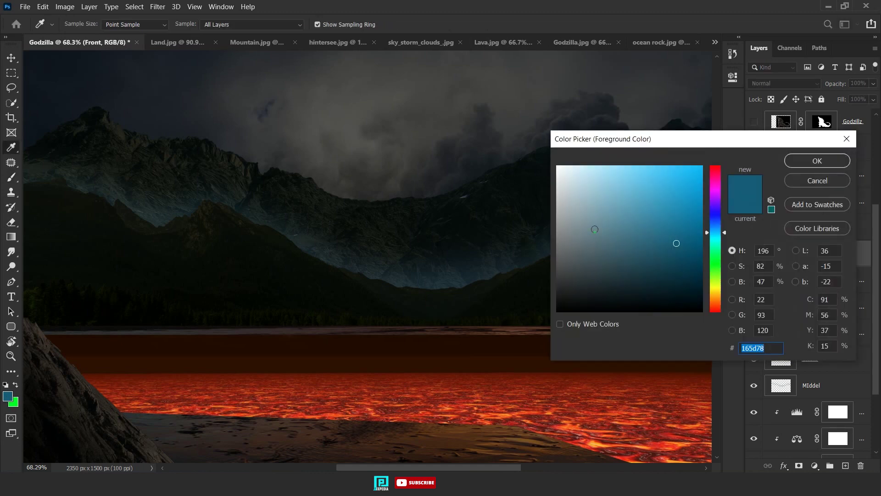
click(556, 165)
click(817, 159)
scroll(210, 279, up, 3)
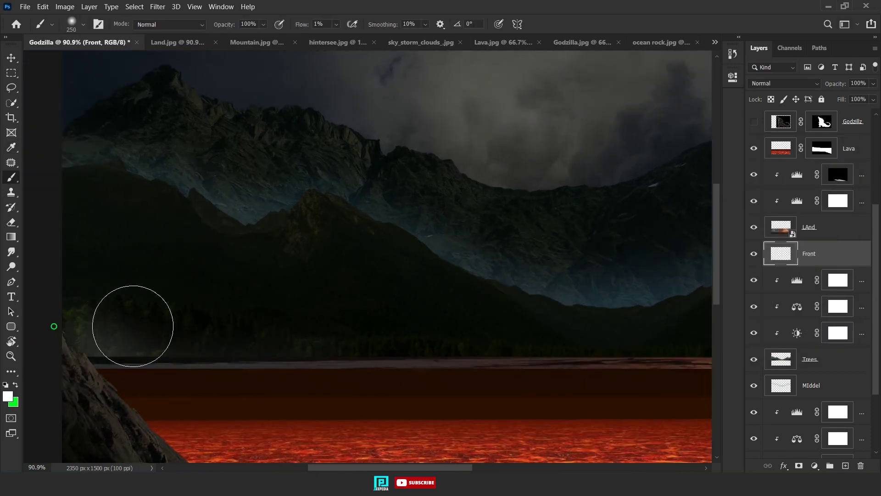
scroll(270, 325, right, 3)
scroll(624, 325, right, 3)
scroll(591, 307, left, 5)
scroll(218, 303, left, 5)
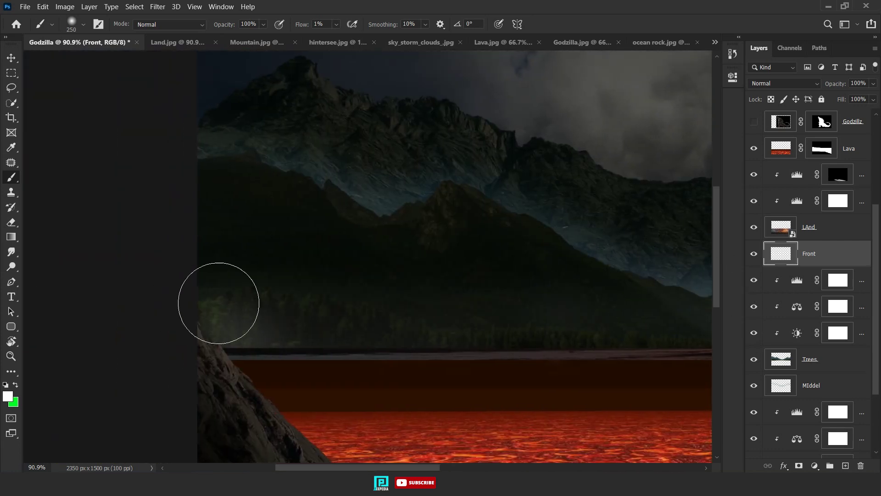
scroll(185, 216, up, 2)
scroll(433, 269, down, 3)
scroll(433, 269, down, 3)
Paint blue #002aff haze along the horizon with a soft brush.
click(8, 395)
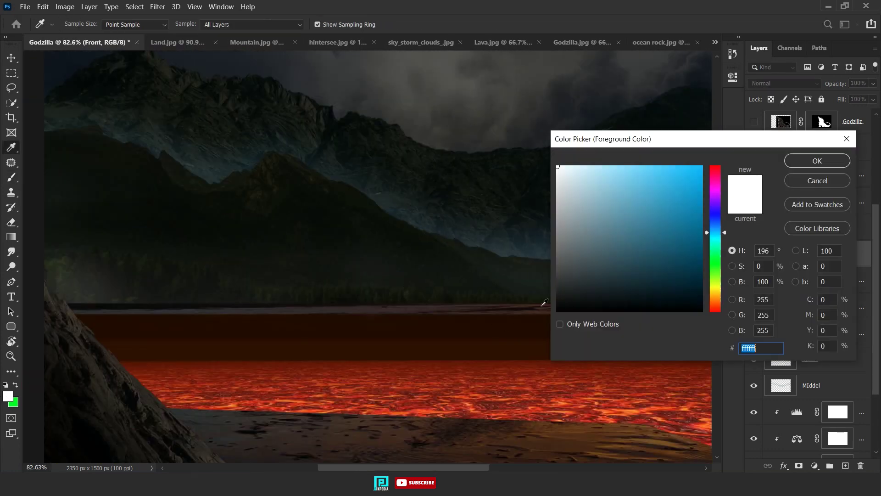
text(002aff)
key(Return)
key(b)
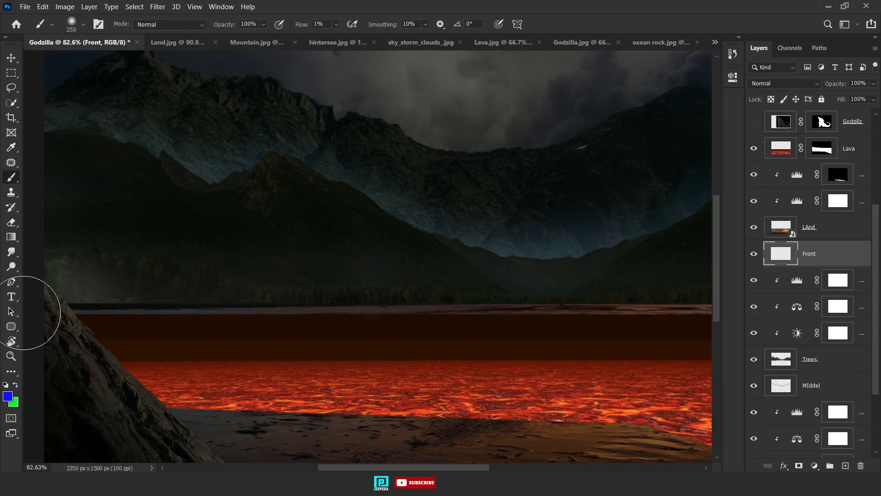
scroll(295, 318, right, 3)
Add dark blue-grey haze strokes along the horizon.
click(8, 395)
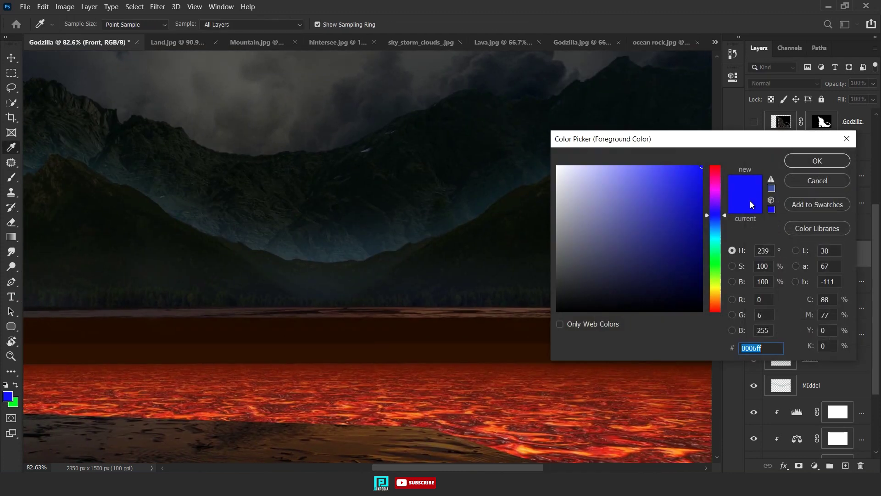
click(322, 193)
key(Return)
scroll(416, 343, right, 3)
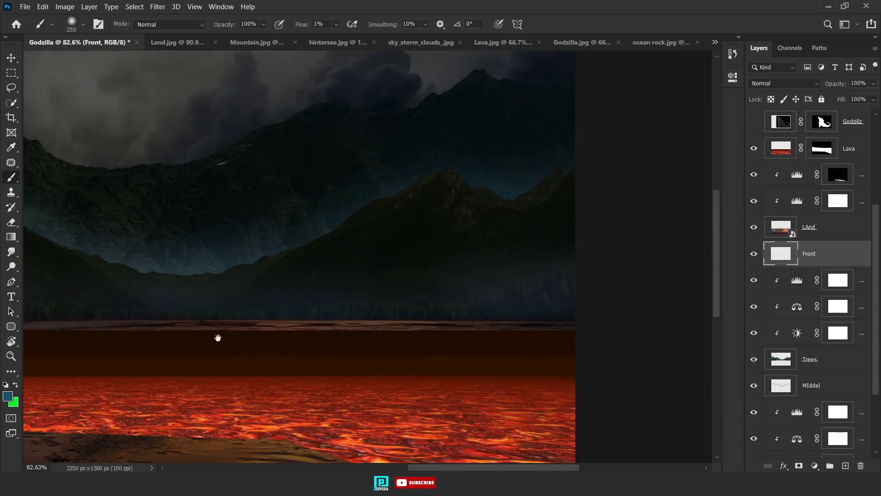
scroll(458, 308, left, 2)
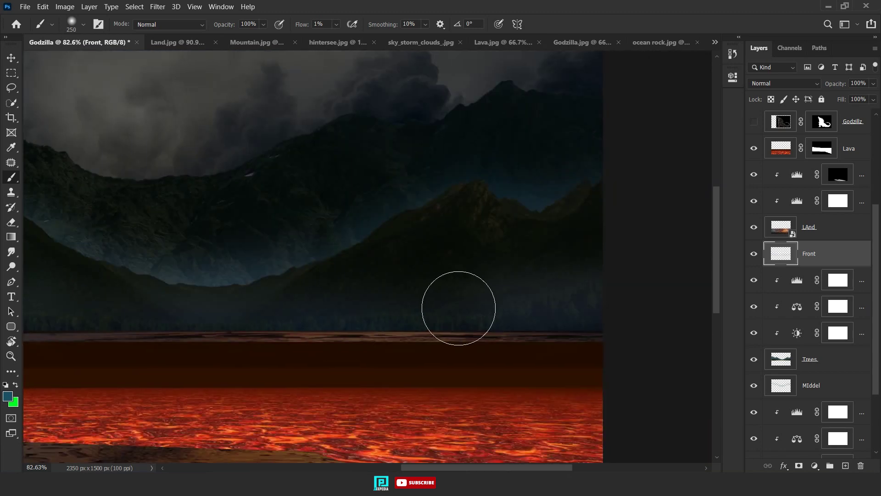
scroll(591, 202, up, 2)
scroll(575, 281, down, 2)
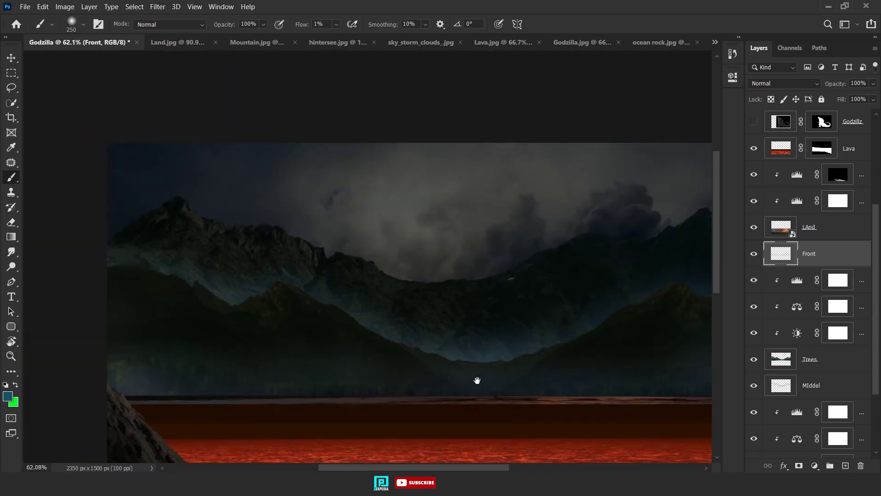
scroll(417, 261, down, 2)
scroll(417, 261, down, 1)
scroll(808, 184, up, 3)
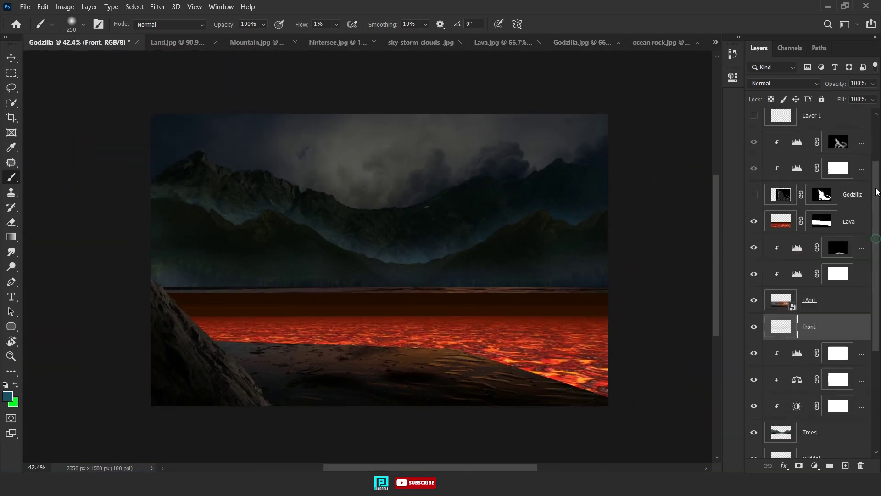
Add a new empty layer at the top of the stack named TOp.
click(806, 133)
click(846, 466)
scroll(319, 315, up, 3)
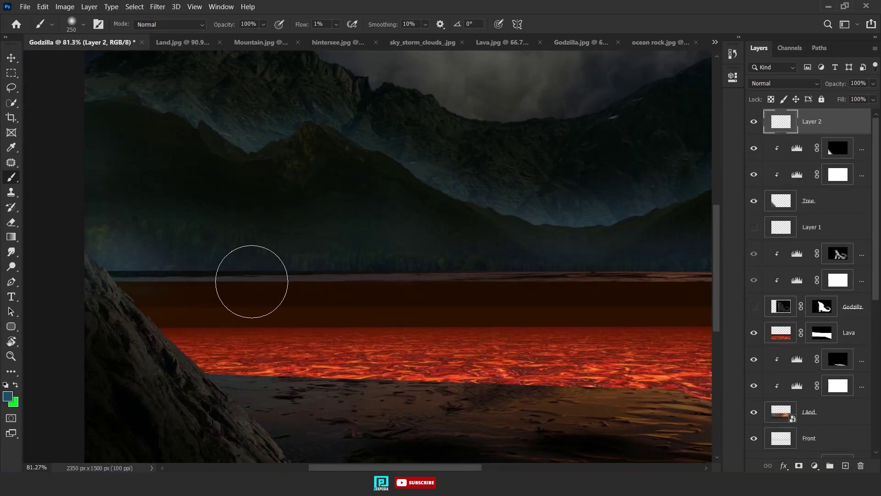
scroll(487, 279, down, 1)
scroll(521, 325, down, 1)
scroll(321, 270, down, 1)
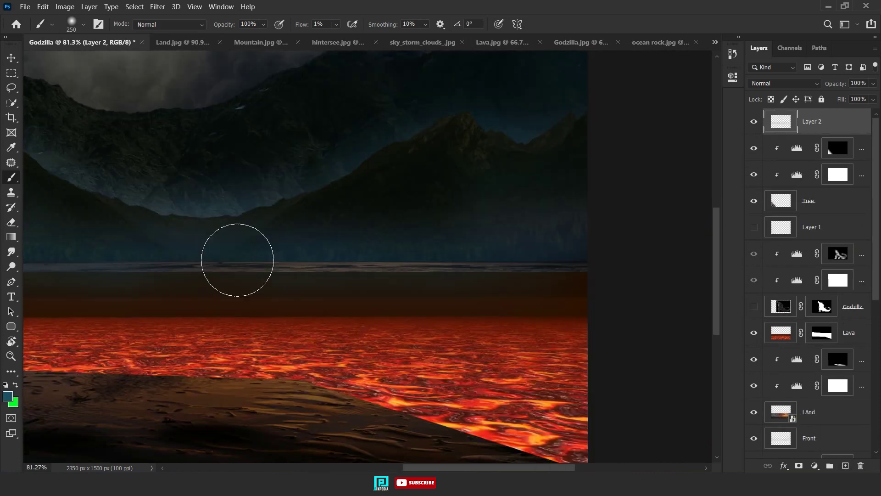
scroll(234, 258, down, 1)
scroll(373, 323, down, 1)
text(TOp)
key(Return)
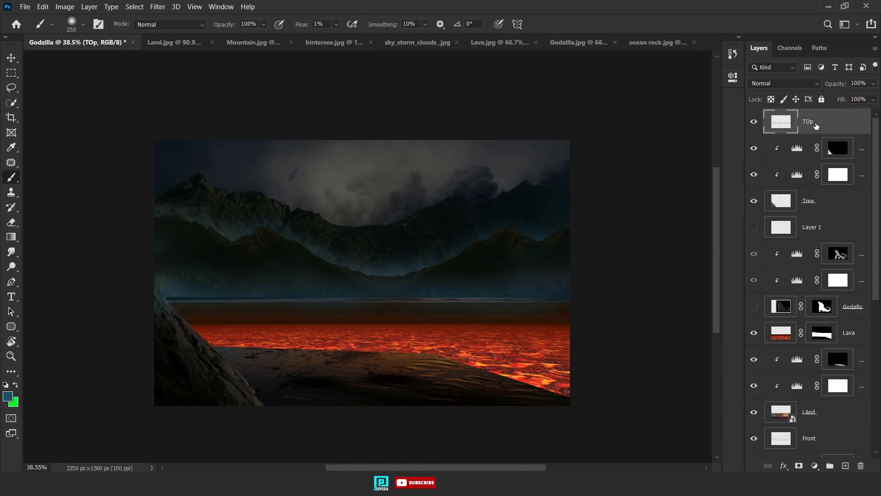
click(814, 466)
Add an orange #9d580e Solid Color fill in Linear Dodge with Blend If and an inverted mask.
click(799, 272)
text(9d580e)
drag(690, 221, 701, 171)
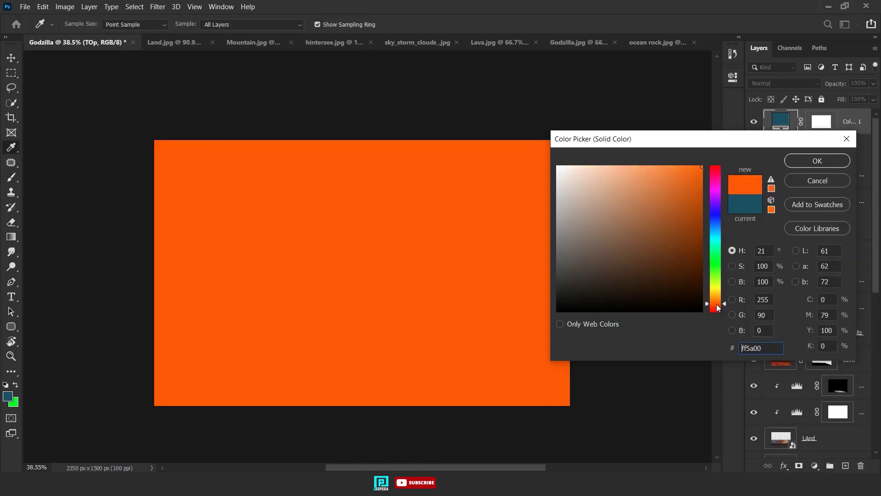
click(817, 161)
click(784, 83)
click(780, 173)
double_click(858, 121)
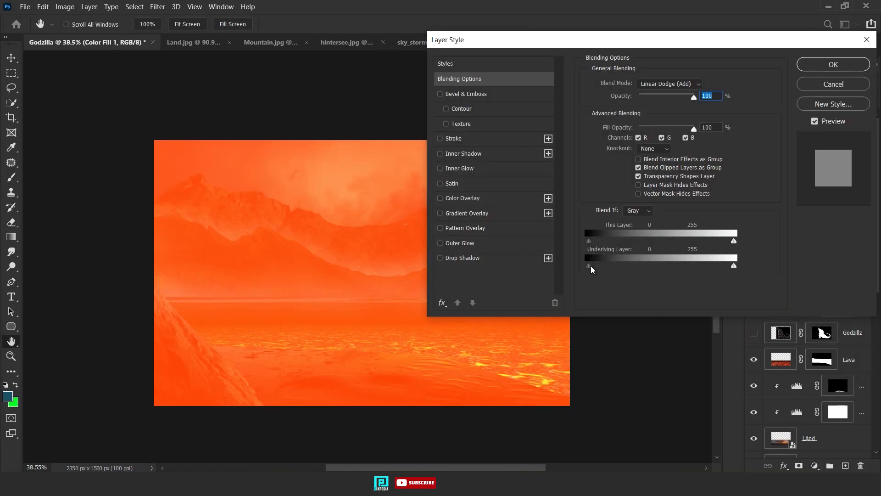
drag(589, 266, 624, 266)
click(809, 66)
key(ctrl+i)
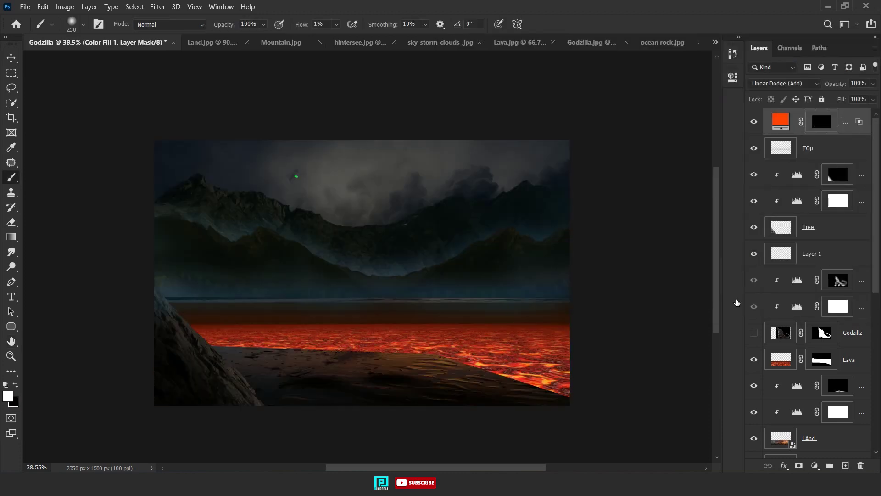
Show Godzilla again and erase the TOp haze inside his outline selection.
click(754, 333)
key(v)
key(Delete)
ctrl+click(786, 229)
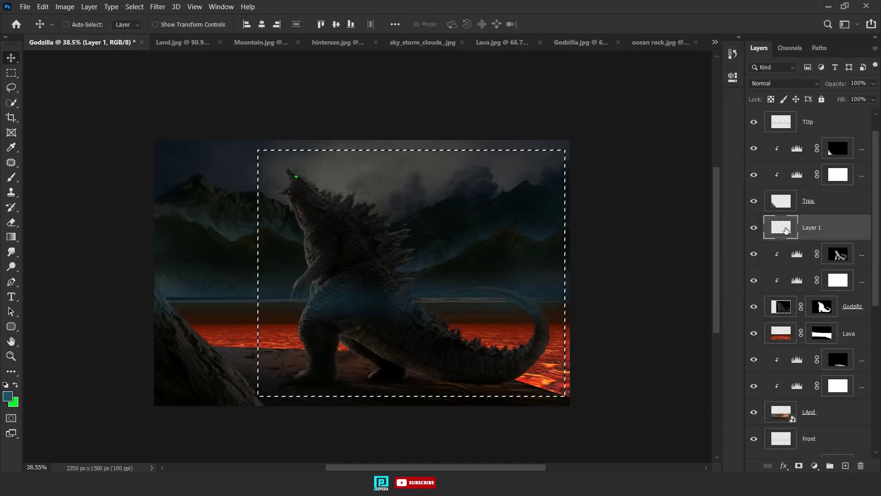
ctrl+click(823, 306)
click(808, 122)
key(e)
scroll(339, 275, down, 1)
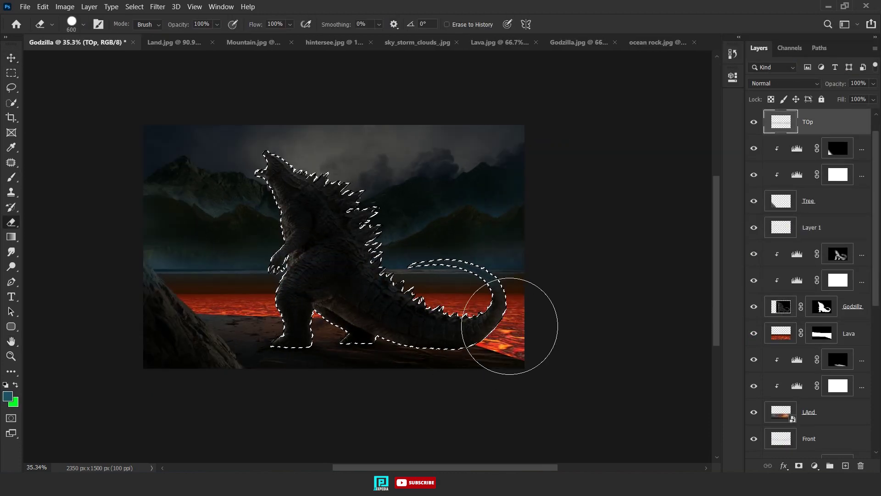
key(ctrl+d)
key(v)
scroll(364, 309, down, 2)
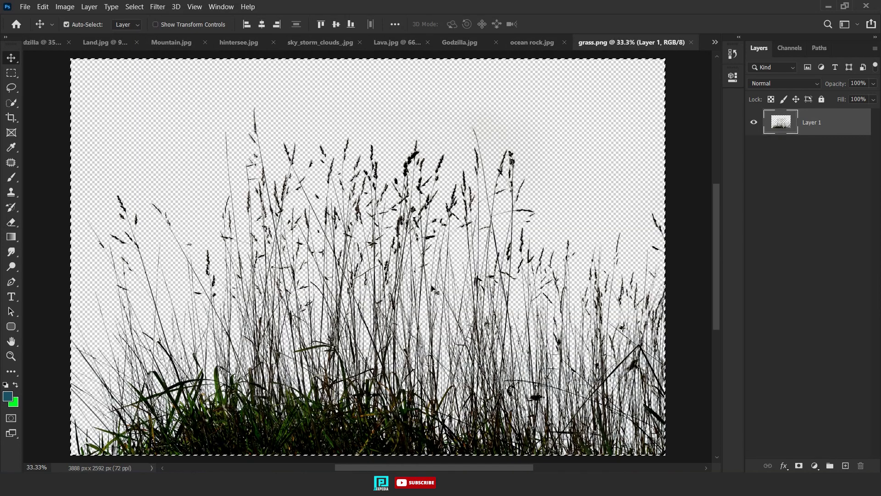
Paste the grass twice along the lower foreground shore, scaled down, below the Tree layer.
key(ctrl+v)
key(ctrl+t)
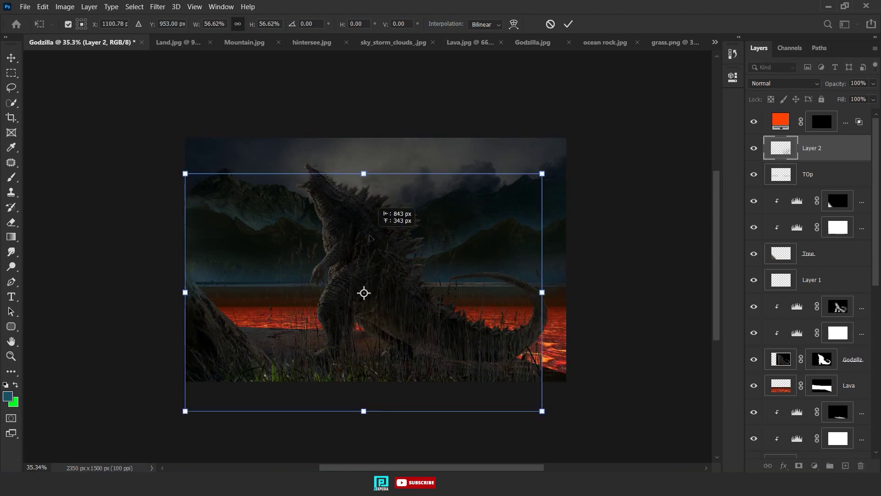
drag(362, 171, 356, 218)
drag(363, 294, 309, 330)
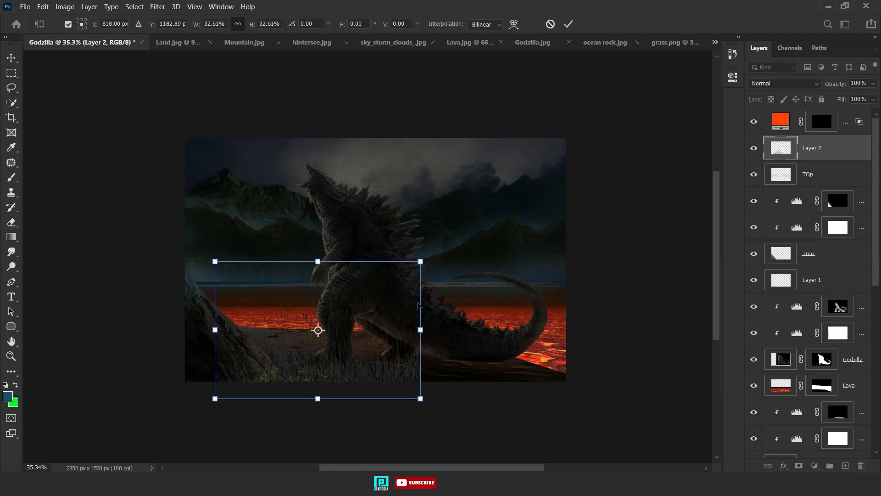
drag(419, 257, 412, 286)
key(Return)
drag(491, 322, 647, 309)
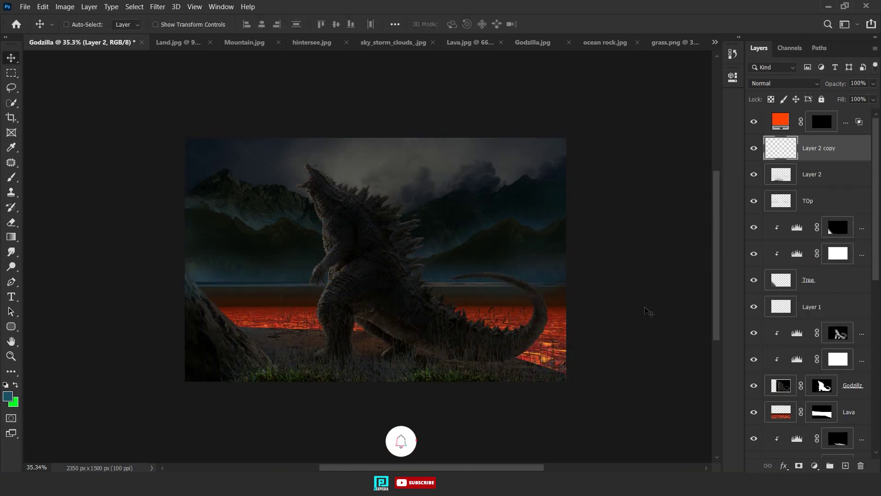
mouse_move(817, 147)
mouse_down()
mouse_move(842, 160)
mouse_move(814, 266)
mouse_up()
Merge both grass layers and darken them with a clipped Levels adjustment.
ctrl+click(842, 156)
key(ctrl+e)
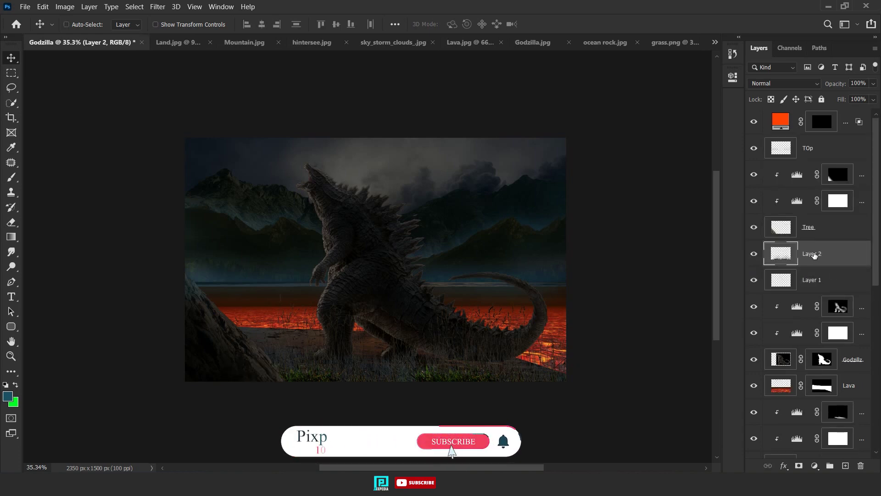
click(814, 465)
click(817, 312)
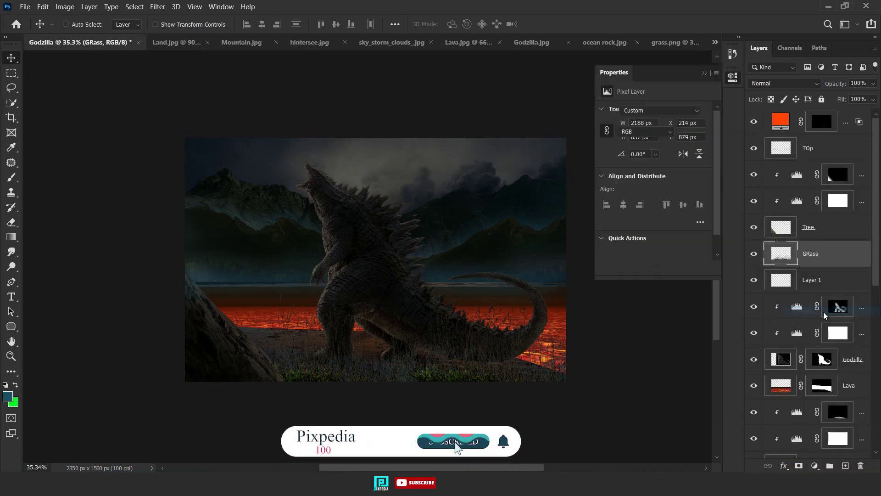
drag(652, 204, 635, 205)
click(633, 263)
Apply a slight Gaussian Blur to the GRass and Tree layers.
click(849, 283)
click(157, 6)
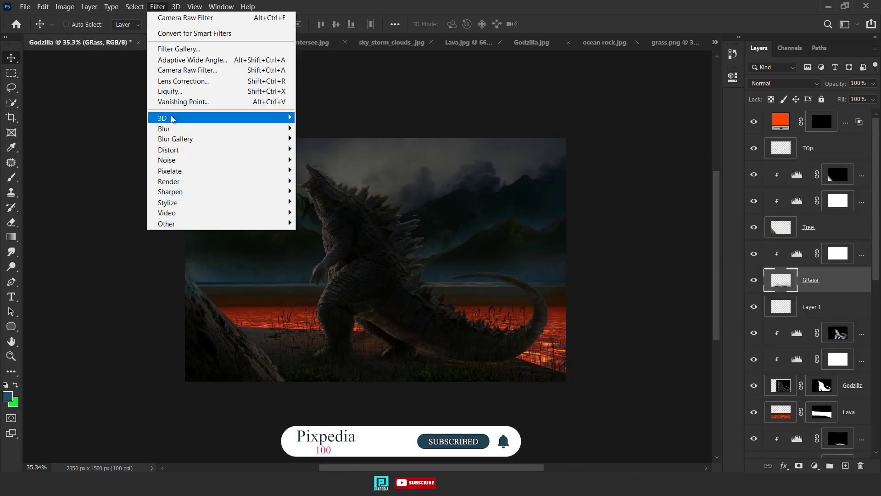
click(327, 169)
drag(620, 298, 580, 301)
click(698, 142)
click(807, 226)
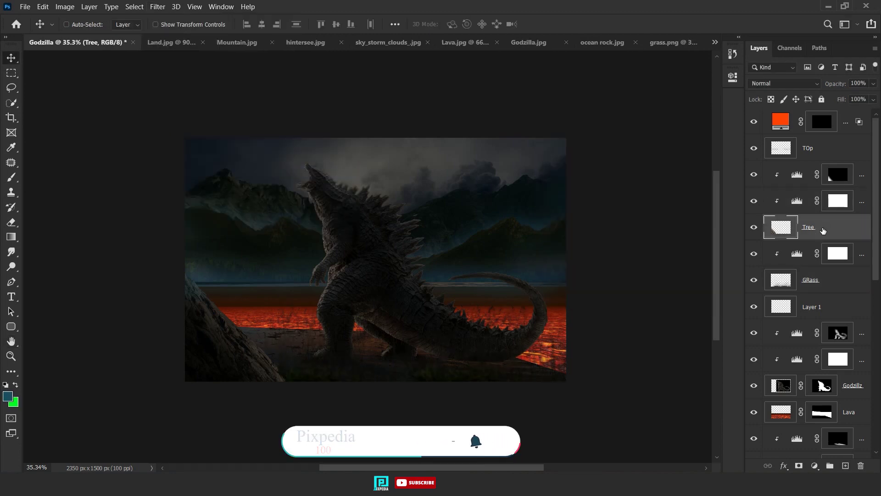
click(157, 6)
click(326, 169)
click(697, 141)
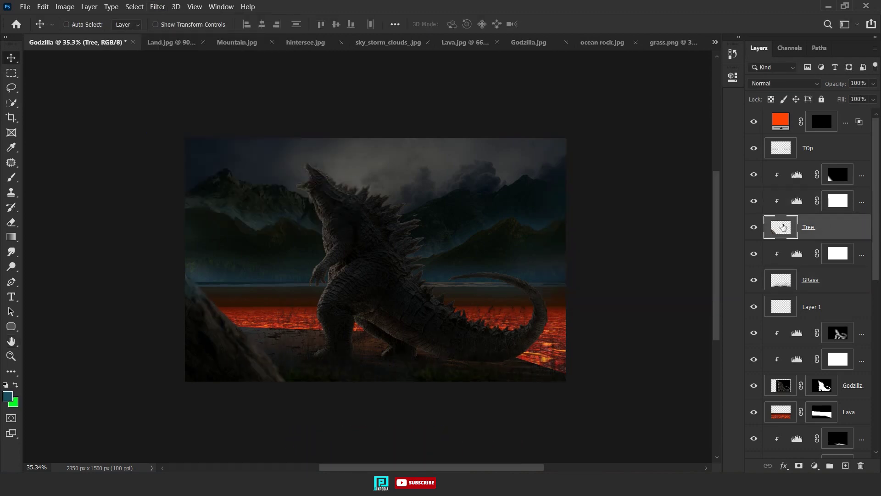
click(808, 148)
scroll(326, 351, down, 1)
scroll(326, 351, up, 1)
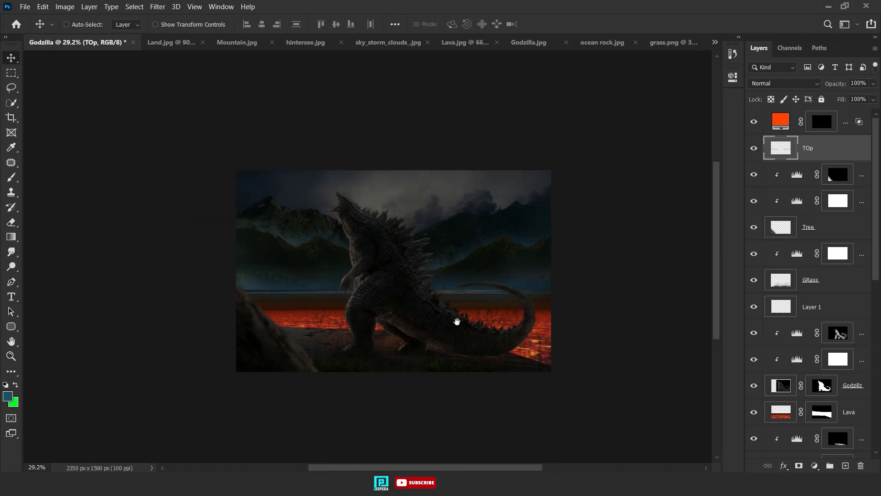
scroll(456, 319, up, 1)
Bring branches.png into the composite, shrunk and flipped in the lower right.
key(ctrl+o)
mouse_move(478, 282)
mouse_down()
mouse_move(508, 128)
mouse_move(514, 229)
mouse_up()
key(ctrl+t)
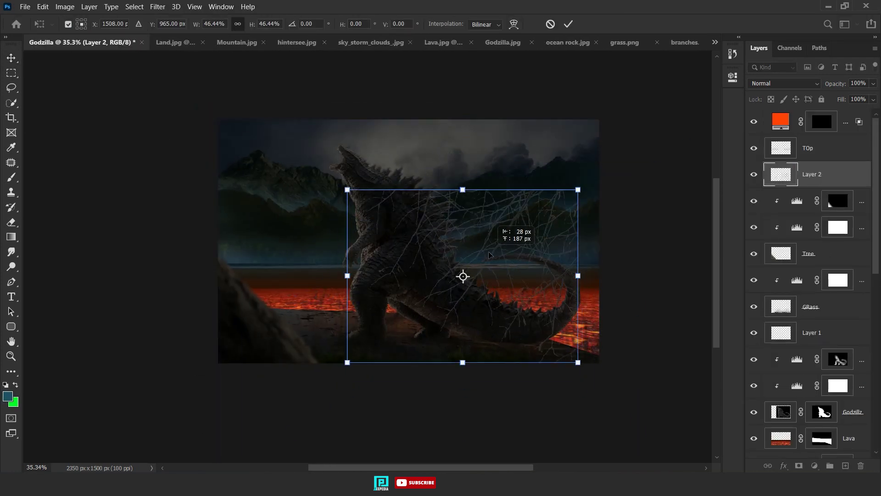
drag(546, 292, 570, 314)
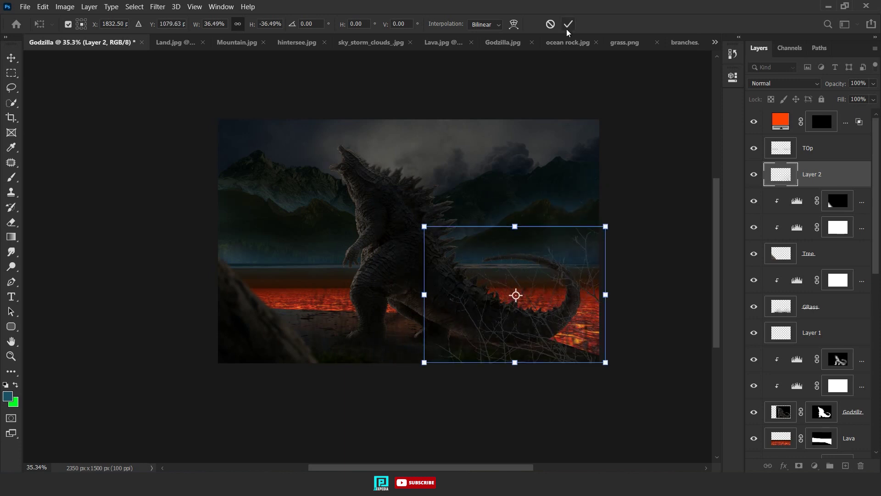
click(568, 24)
Darken the branches with a Levels adjustment lowering the output white.
click(815, 466)
click(807, 316)
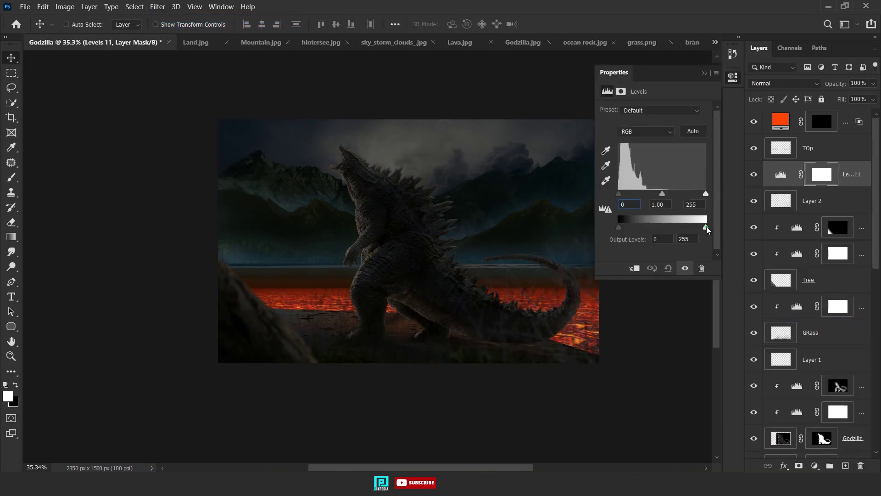
drag(706, 226, 634, 227)
click(704, 73)
scroll(403, 299, up, 3)
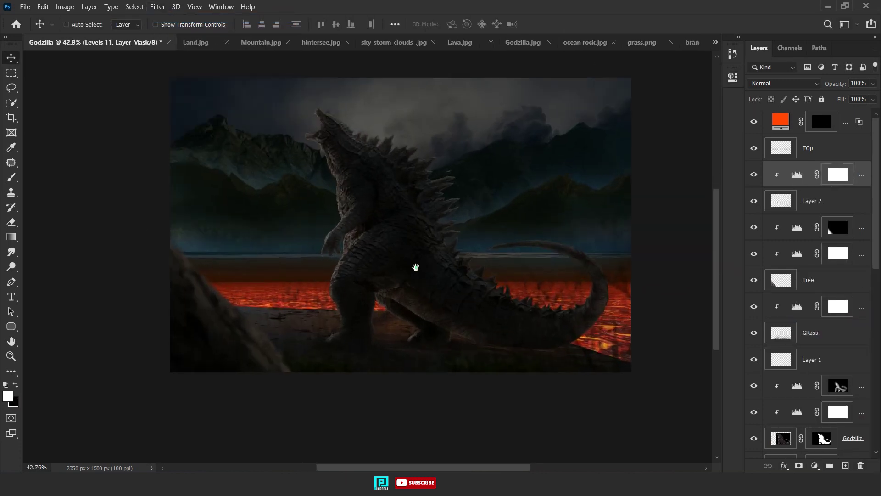
Paint orange glow over the lava near Godzilla's tail within the lava selection.
key(b)
scroll(808, 276, down, 2)
click(816, 411)
scroll(191, 339, up, 5)
scroll(166, 226, up, 3)
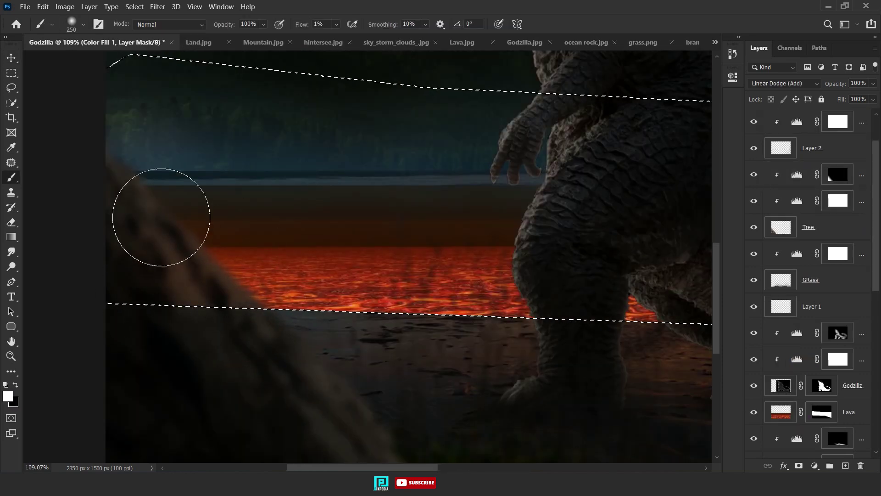
scroll(374, 281, right, 5)
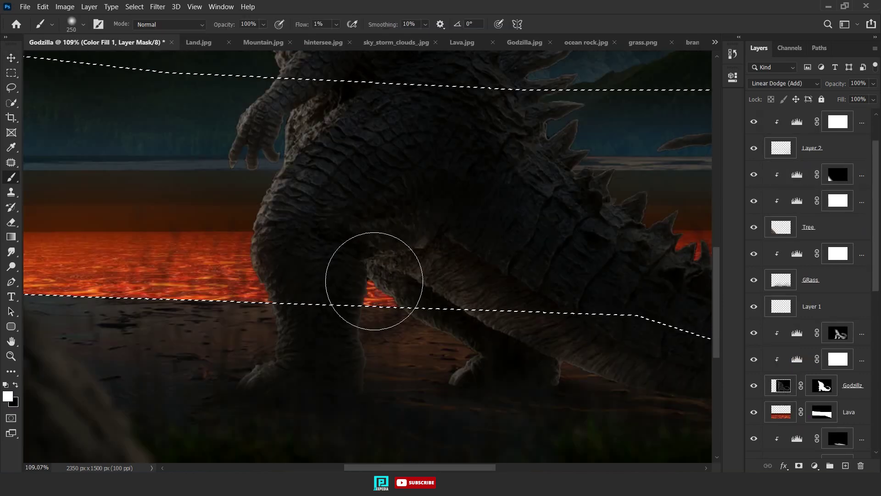
scroll(523, 317, right, 5)
scroll(478, 276, right, 5)
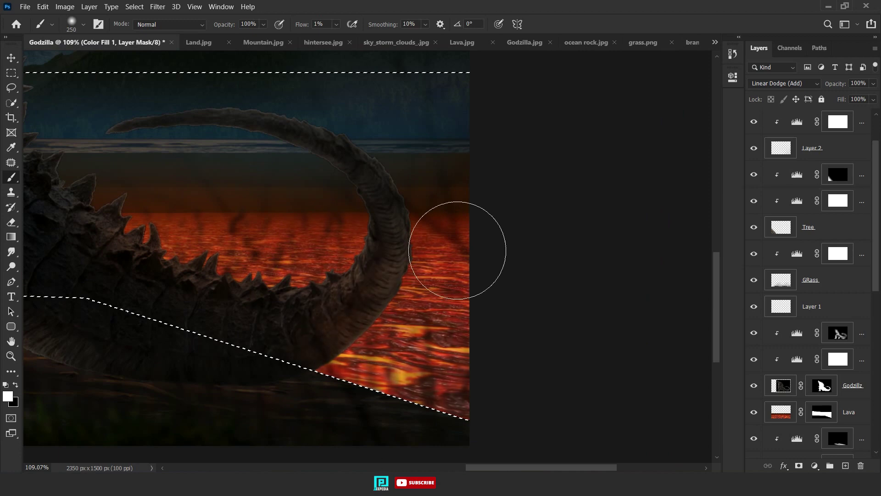
drag(457, 250, 368, 296)
key(ctrl+d)
key(v)
Reselect the lava area, check the orange fill layer's mask, and deselect.
scroll(266, 373, down, 5)
scroll(558, 338, up, 2)
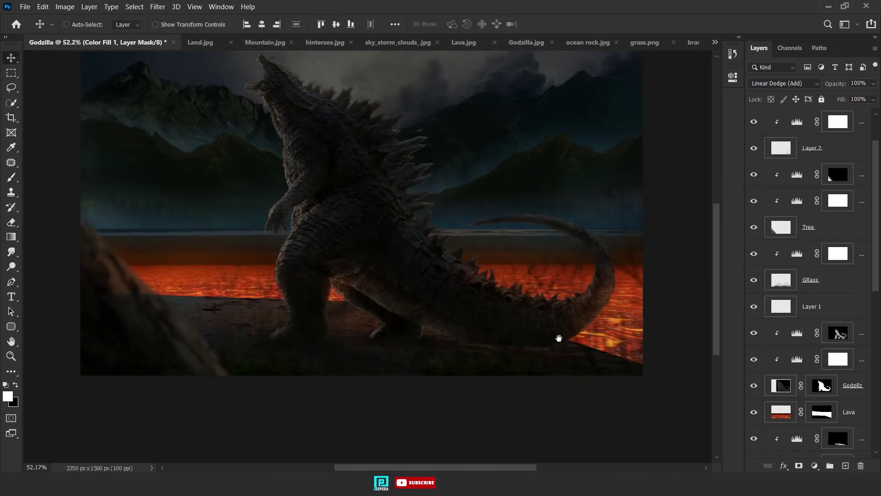
drag(559, 338, 574, 336)
key(ctrl+shift+d)
scroll(821, 327, up, 2)
ctrl+click(821, 437)
key(ctrl+d)
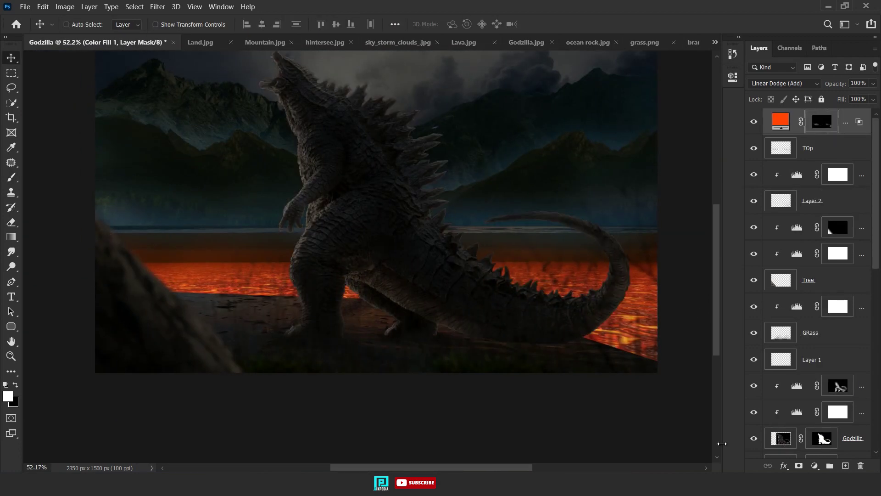
scroll(477, 349, down, 2)
Select the Levels 4 mask on Godzilla and load his outline as a selection.
click(839, 412)
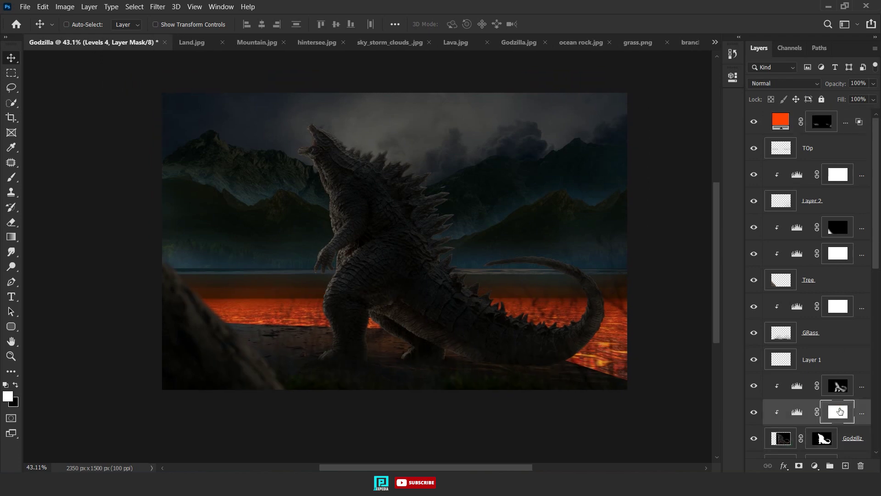
key(b)
scroll(344, 196, up, 4)
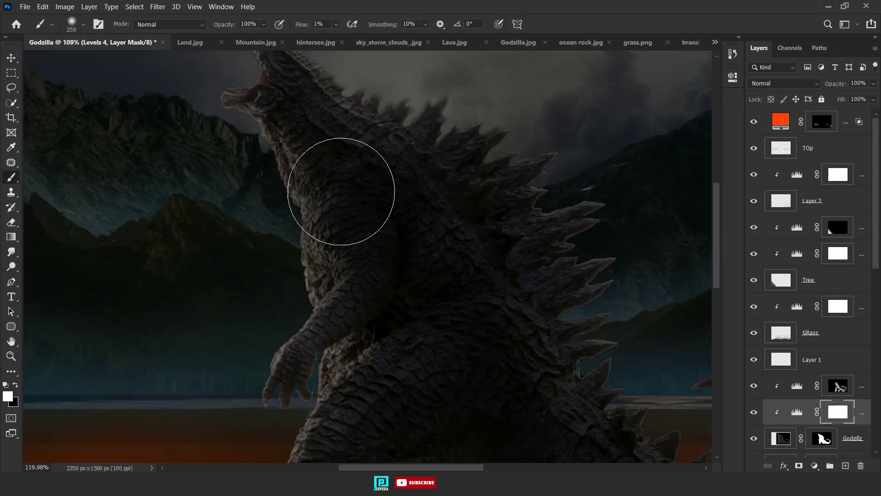
scroll(46, 397, up, 1)
scroll(843, 339, down, 3)
scroll(842, 340, down, 3)
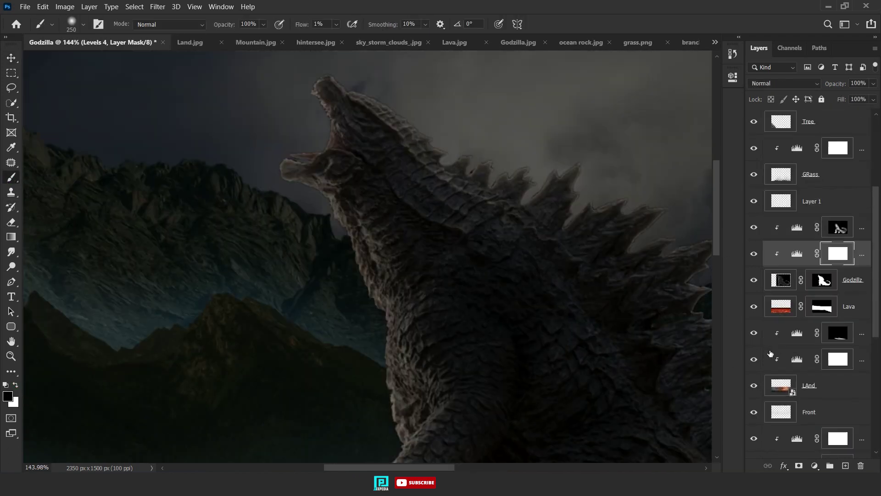
ctrl+click(821, 280)
key(v)
scroll(404, 300, up, 2)
scroll(404, 300, up, 1)
scroll(404, 300, up, 2)
key(b)
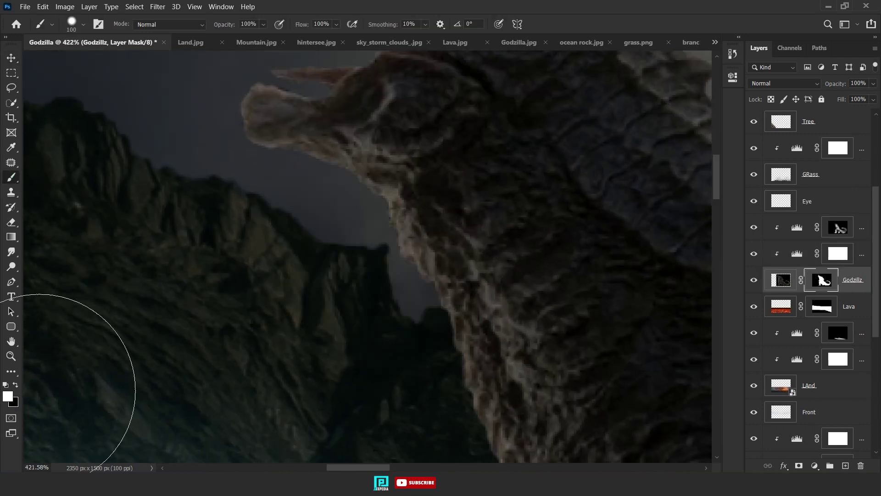
click(838, 254)
scroll(347, 315, down, 1)
With a soft, low-flow black brush, lift the darkening along Godzilla's head, arm, back and leg edges.
right_click(356, 269)
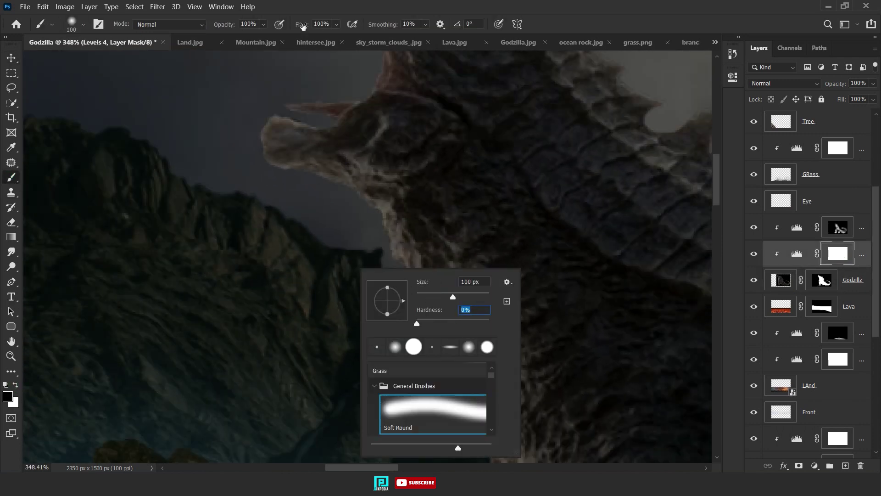
drag(303, 26, 271, 27)
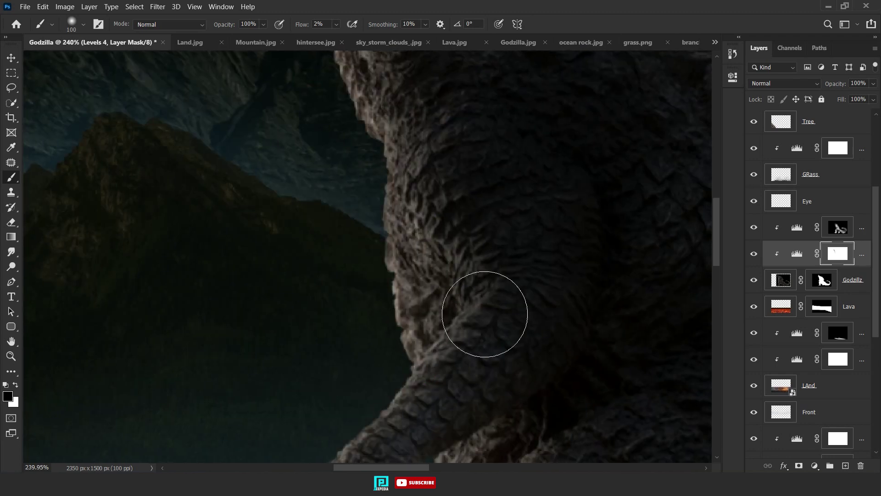
scroll(416, 260, down, 3)
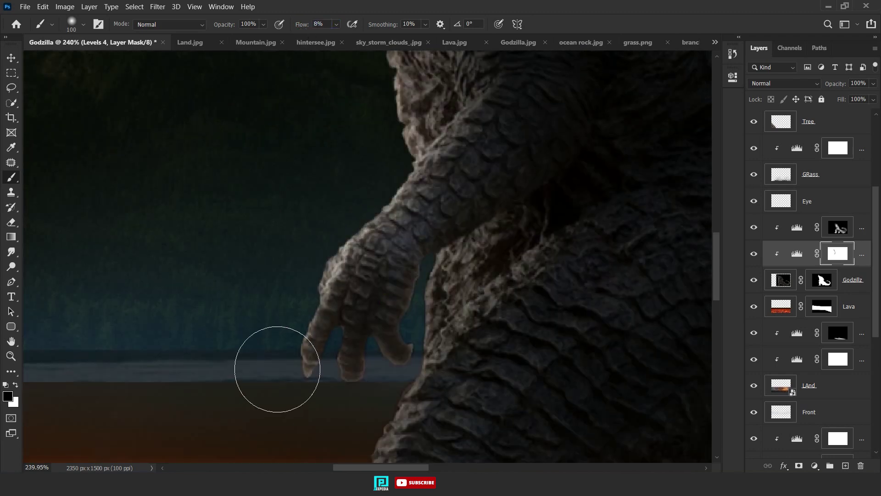
scroll(323, 354, up, 2)
scroll(360, 360, down, 4)
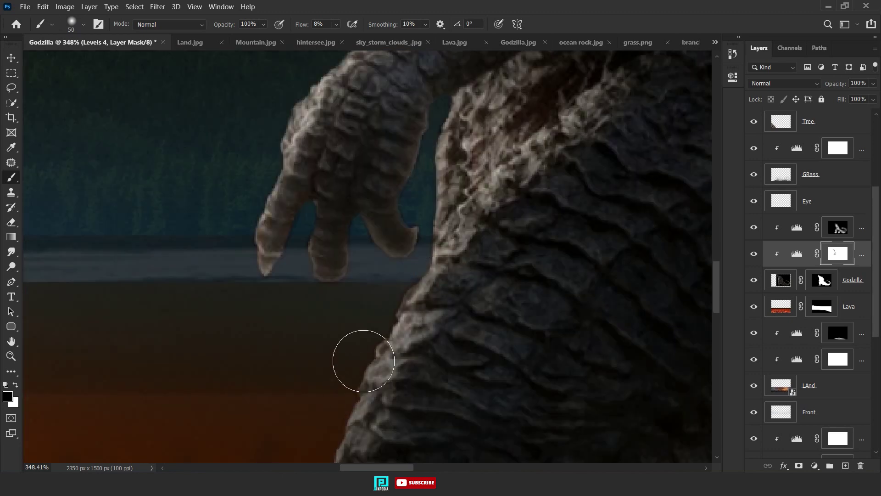
scroll(399, 360, down, 4)
scroll(357, 303, down, 3)
scroll(402, 430, right, 5)
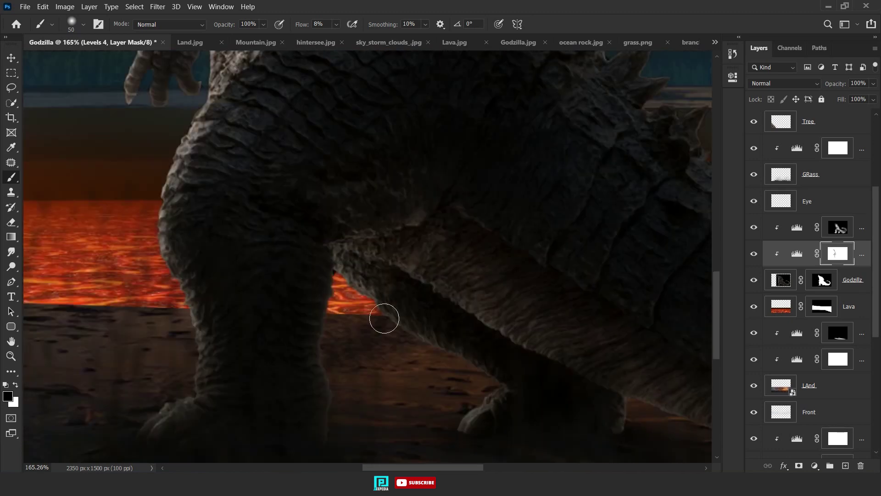
scroll(592, 375, down, 2)
scroll(522, 340, up, 3)
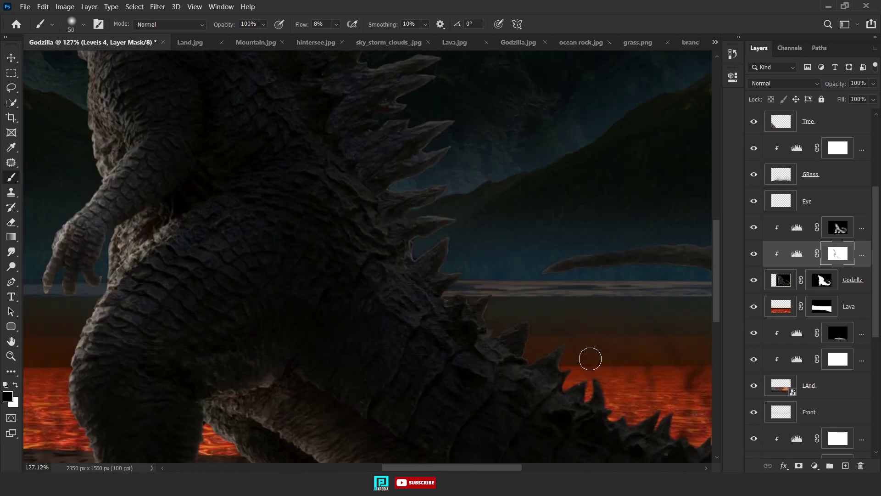
scroll(587, 356, up, 4)
scroll(291, 164, up, 4)
scroll(398, 404, down, 3)
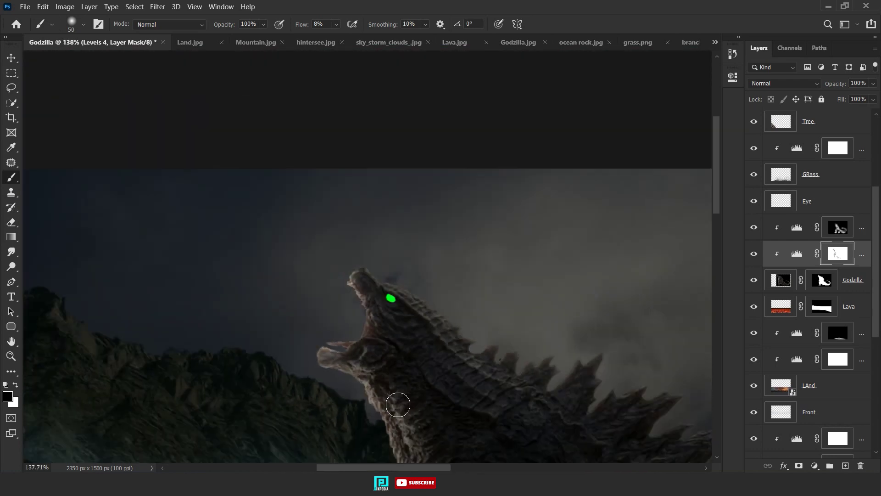
scroll(322, 322, up, 2)
scroll(275, 298, up, 3)
scroll(302, 284, up, 2)
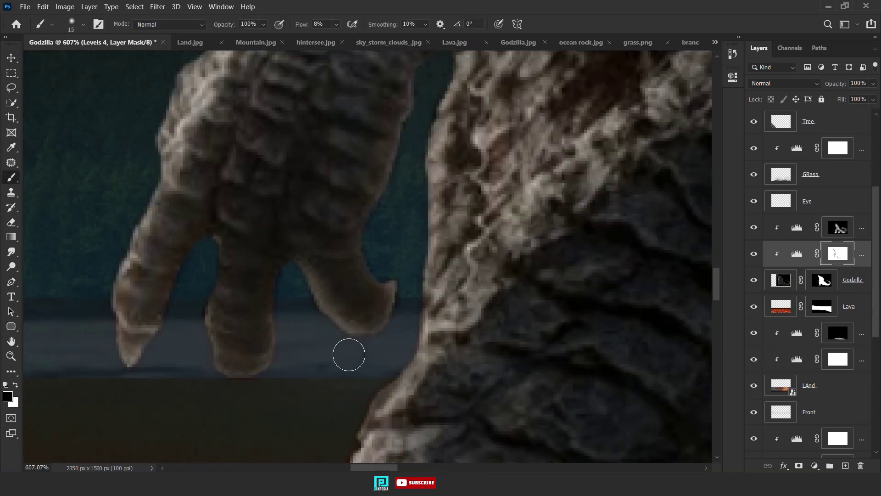
key(v)
scroll(276, 298, down, 5)
scroll(305, 311, down, 3)
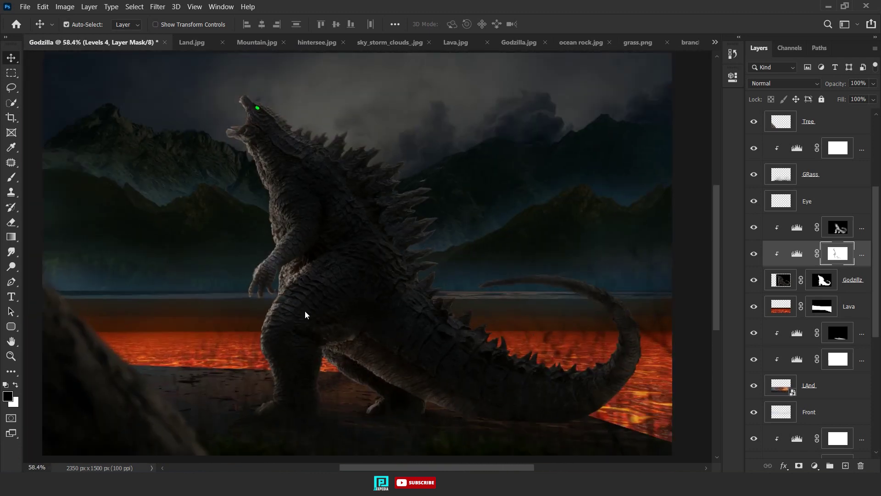
scroll(349, 366, down, 1)
On a new layer, fill a left-side rectangle with a white-to-transparent gradient.
key(ctrl+shift+alt+n)
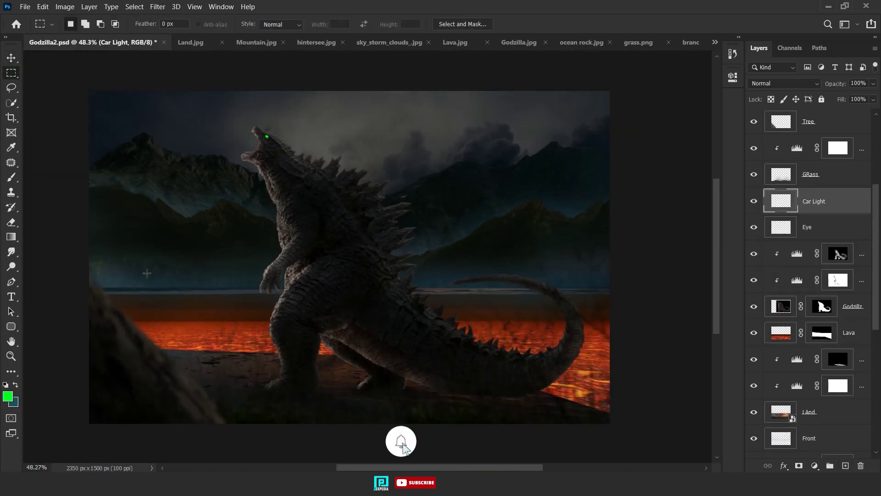
scroll(147, 273, down, 1)
drag(103, 159, 276, 316)
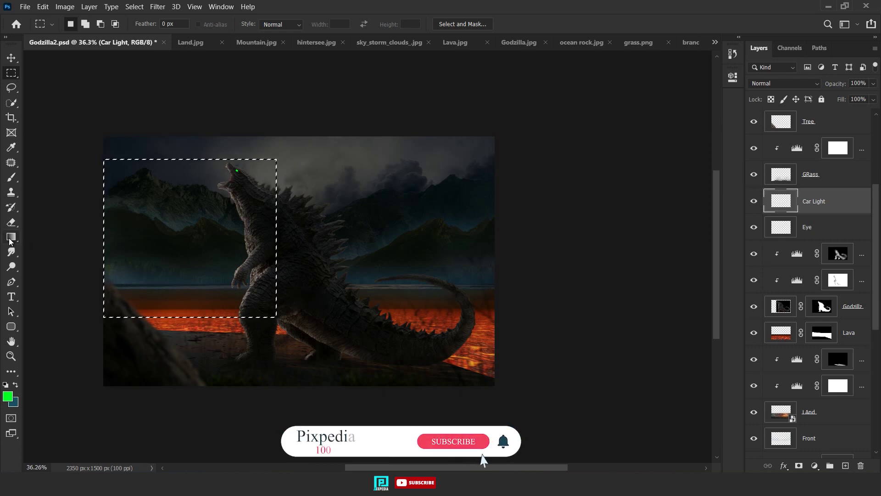
click(11, 237)
key(d)
click(84, 24)
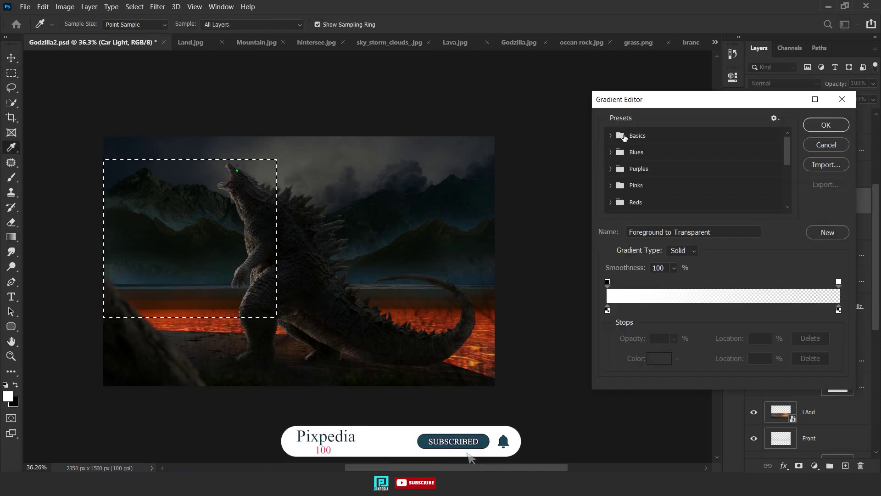
key(Return)
drag(64, 223, 260, 233)
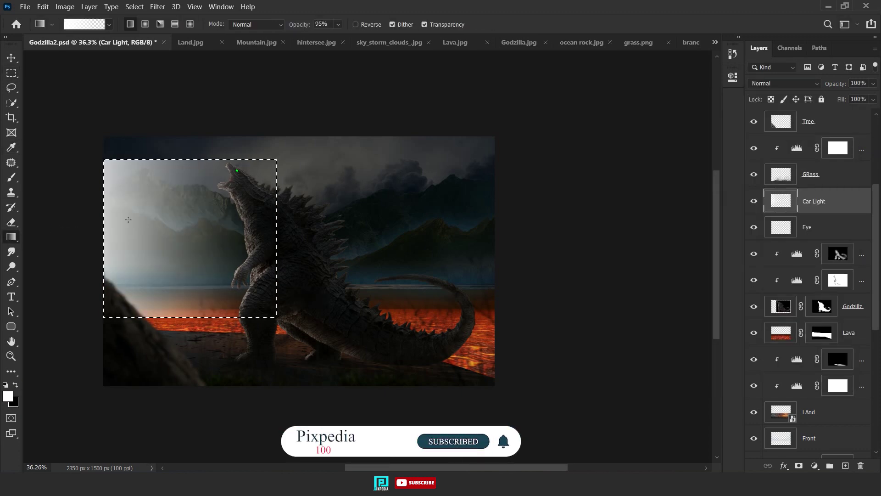
Transform the gradient into a tapered, tilted light beam coming from the left.
key(ctrl+t)
scroll(180, 220, up, 2)
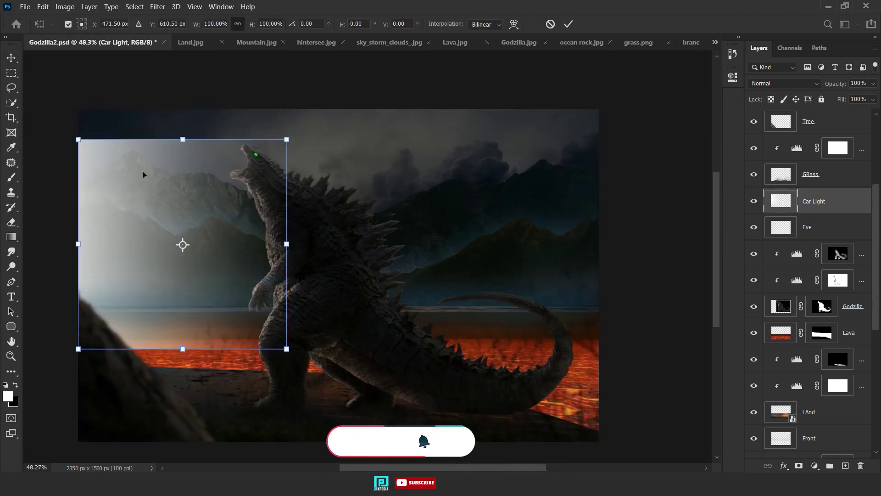
drag(79, 140, 79, 225)
key(Return)
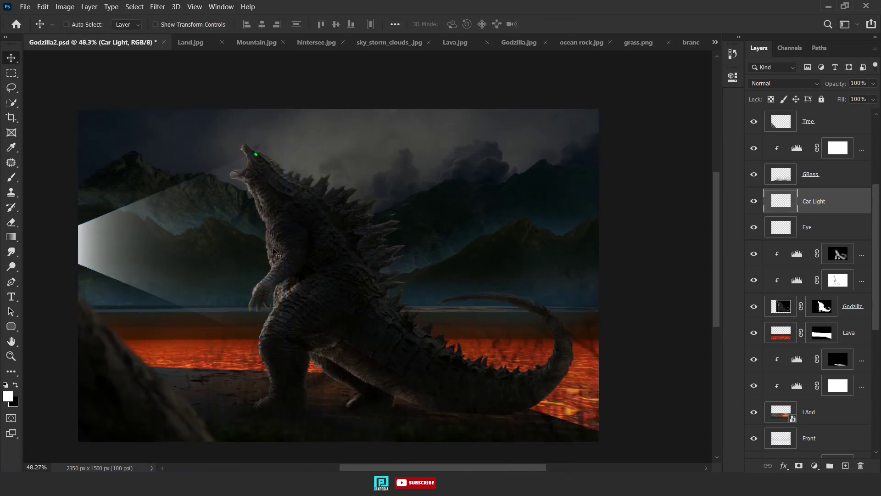
drag(134, 266, 244, 223)
drag(396, 197, 549, 197)
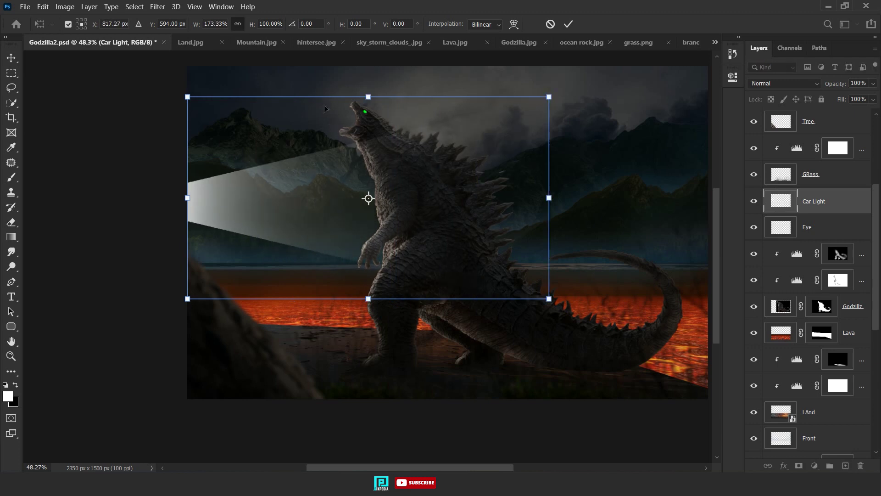
drag(368, 97, 368, 153)
drag(323, 224, 272, 235)
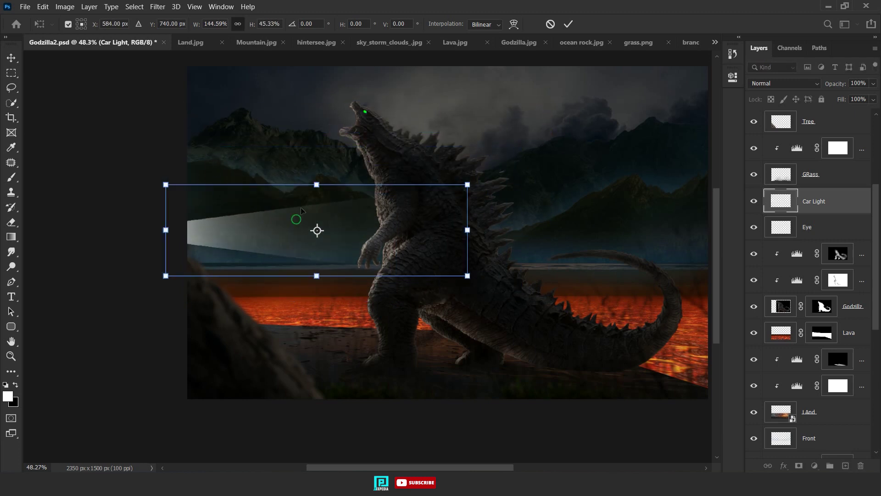
drag(316, 185, 317, 59)
drag(309, 206, 309, 250)
drag(479, 294, 463, 322)
Enlarge, rotate and reposition the beam over the mountains.
key(ctrl+minus)
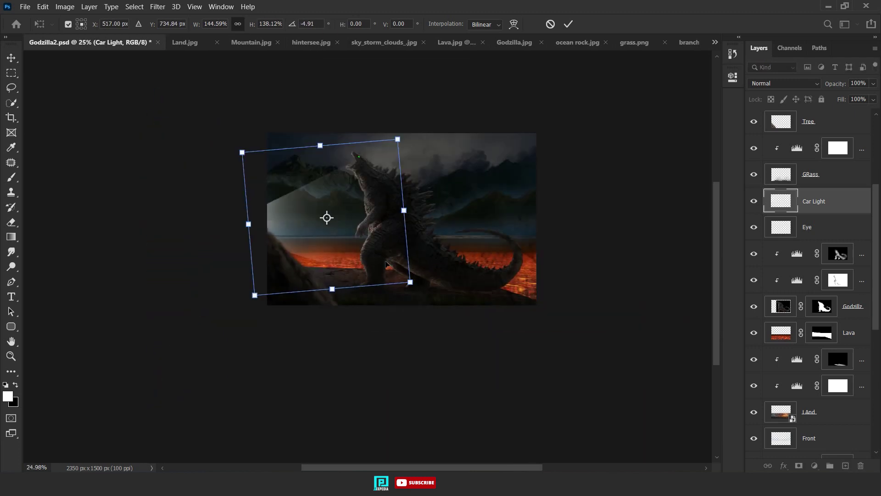
drag(242, 152, 199, 116)
drag(500, 315, 454, 281)
drag(332, 104, 333, 117)
drag(334, 196, 334, 200)
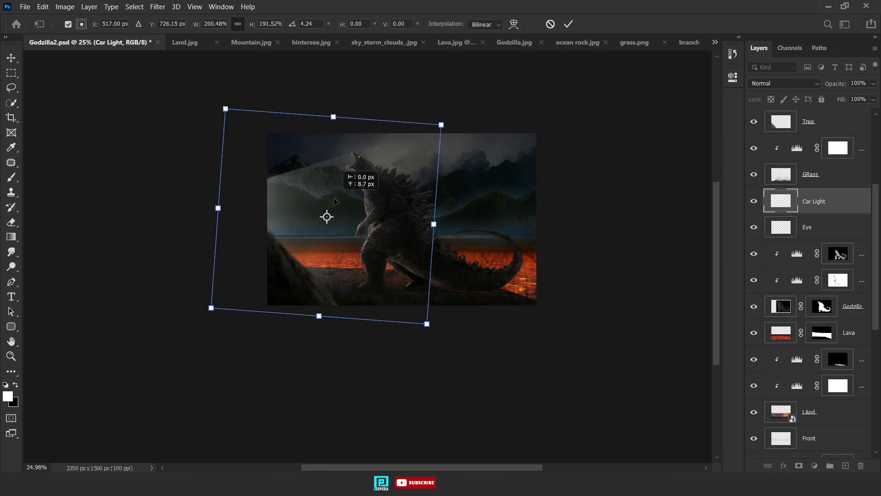
key(Return)
key(ctrl+0)
Duplicate and merge the beam, narrow it, and lower its opacity.
key(ctrl+j)
key(ctrl+j)
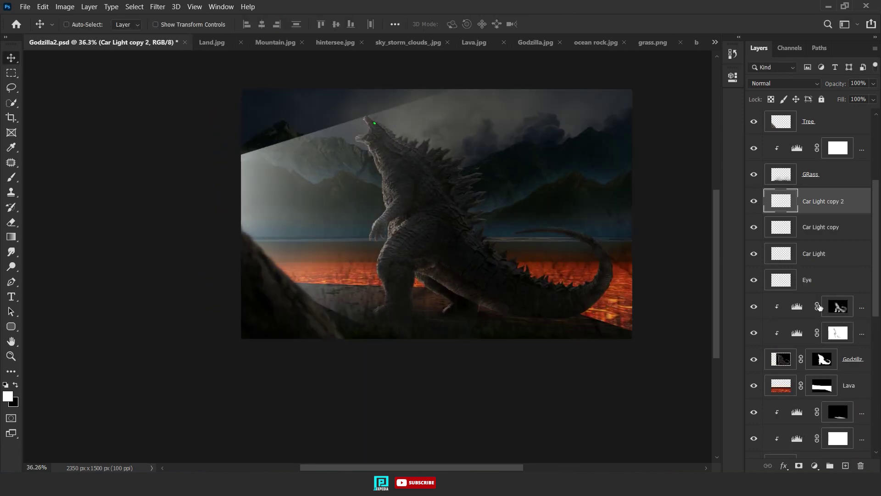
shift+click(845, 230)
key(ctrl+e)
key(ctrl+t)
drag(329, 79, 321, 158)
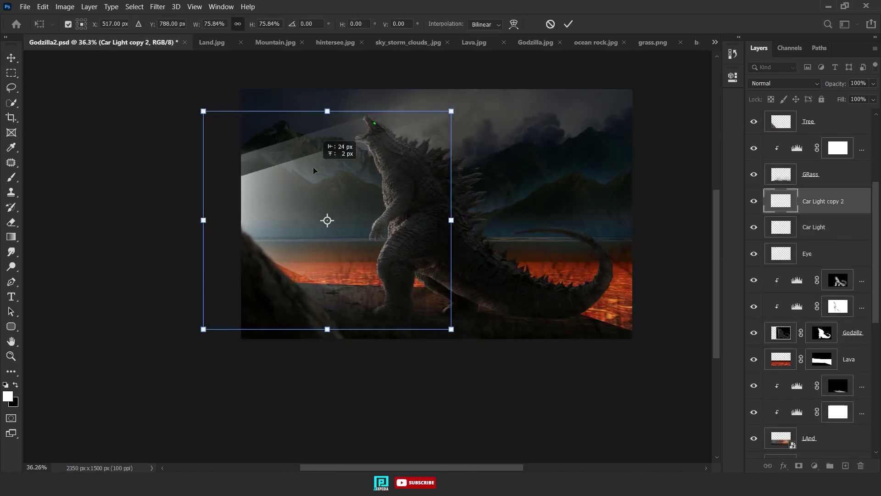
drag(451, 329, 451, 281)
key(Return)
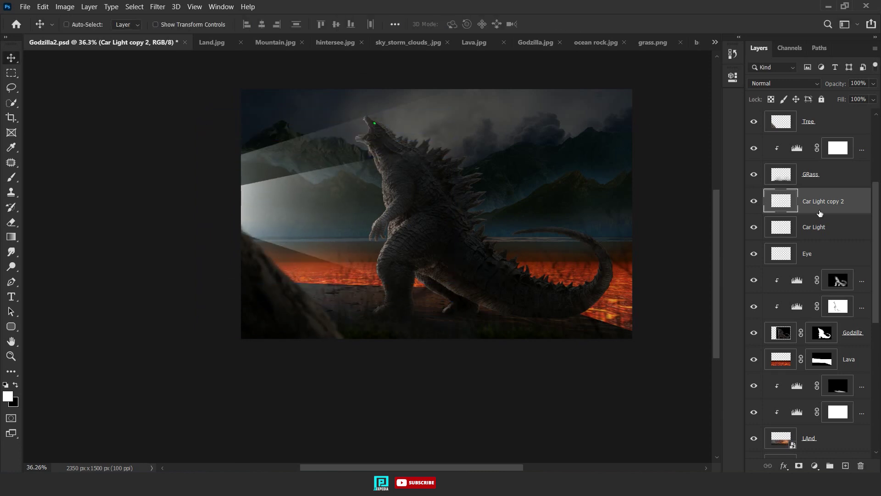
drag(850, 86, 822, 86)
Merge with the original Car Light beam, hide it with an inverted mask, and paint it back over the left mountains.
scroll(517, 276, up, 1)
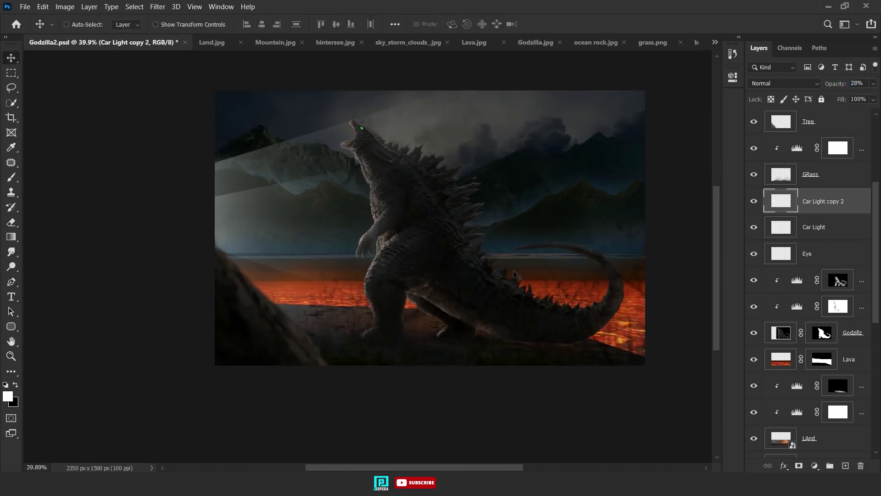
shift+click(826, 227)
key(ctrl+e)
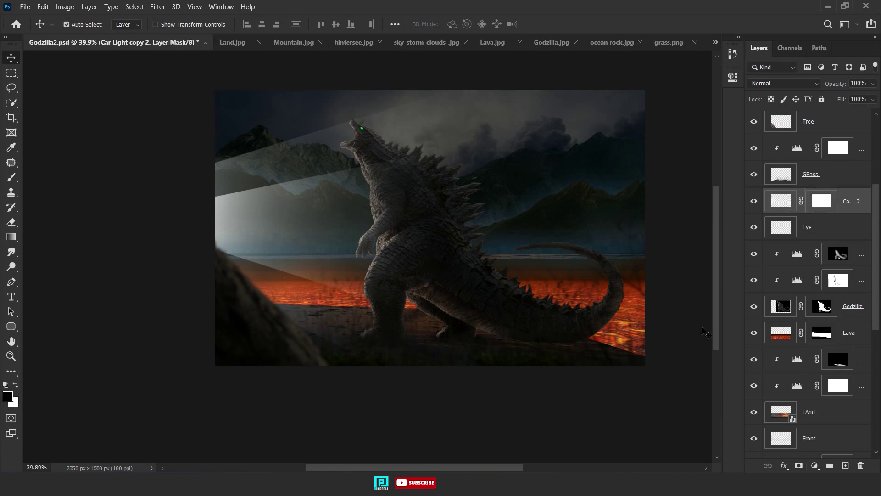
key(ctrl+i)
key(b)
scroll(216, 137, up, 2)
right_click(255, 210)
key(Escape)
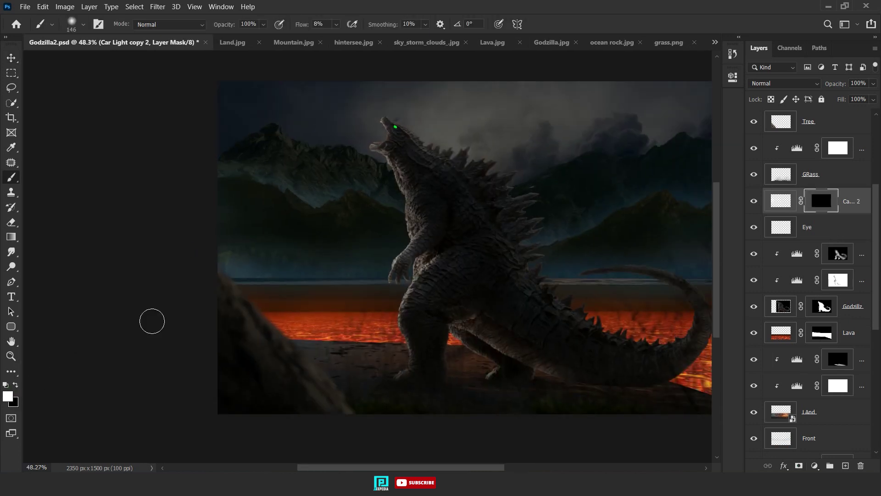
drag(316, 298, 287, 173)
scroll(418, 266, down, 2)
Save the document.
key(ctrl+s)
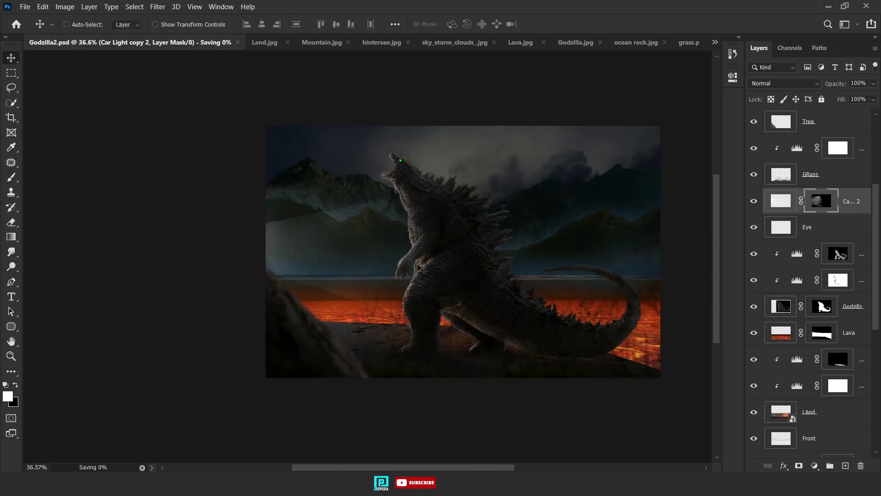
key(v)
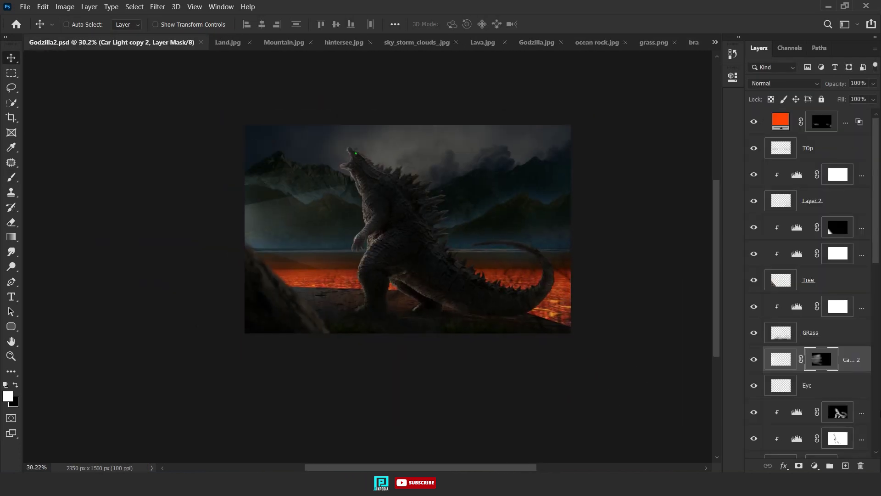
scroll(812, 322, down, 5)
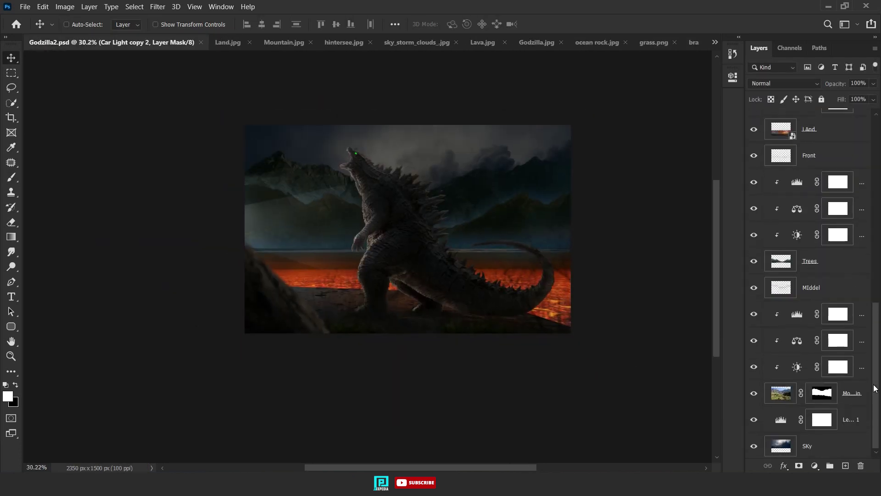
Enlarge and rotate the Moon layer behind Godzilla.
click(817, 420)
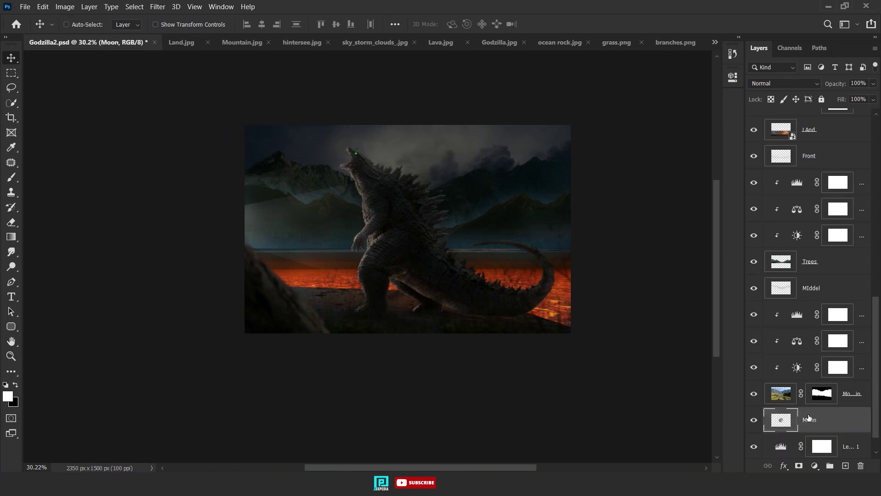
key(ctrl+t)
drag(445, 191, 492, 144)
key(Return)
key(ctrl+semicolon)
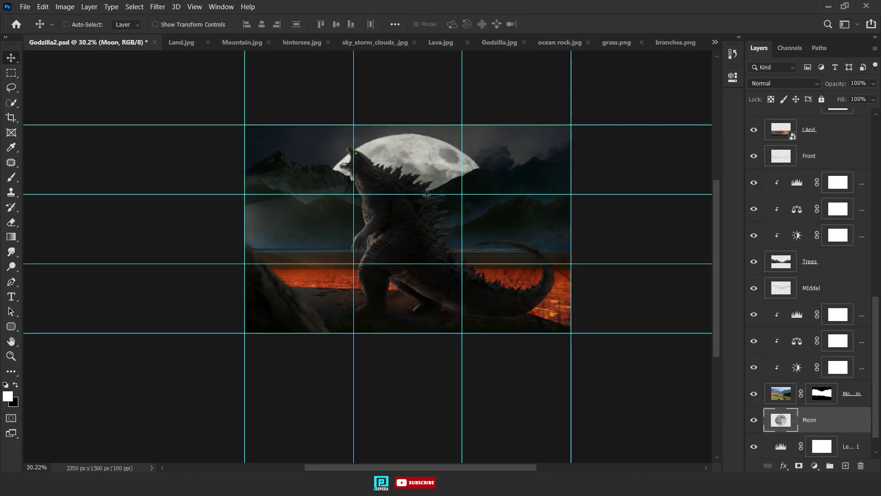
key(ctrl+t)
drag(526, 117, 542, 216)
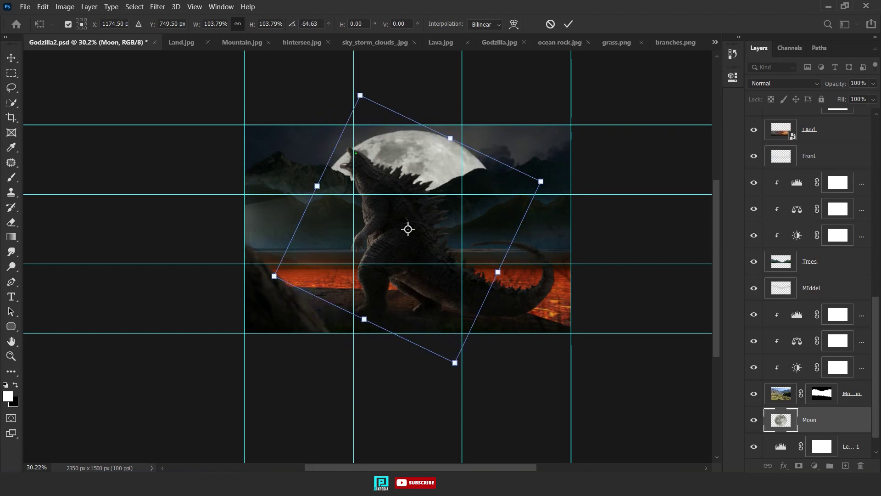
drag(404, 220, 525, 246)
key(Return)
key(ctrl+semicolon)
Give the Moon layer a green Color Overlay and a green Drop Shadow.
scroll(433, 230, up, 1)
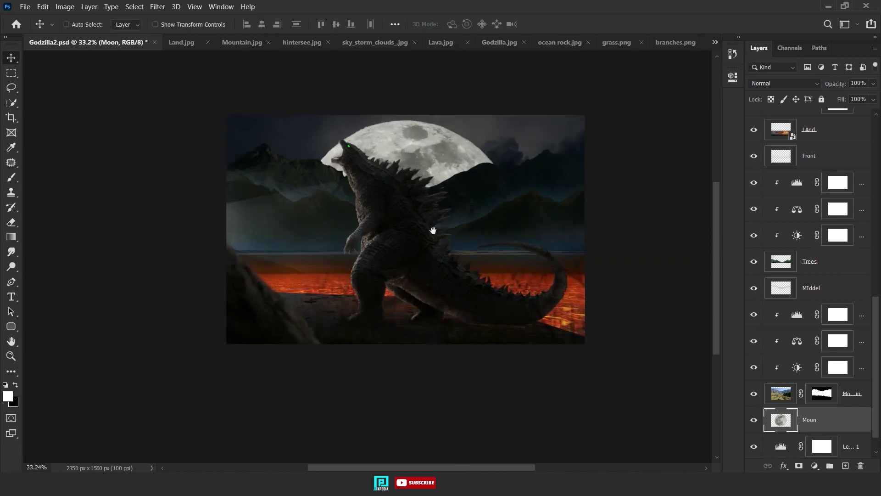
scroll(433, 231, up, 3)
scroll(384, 258, down, 1)
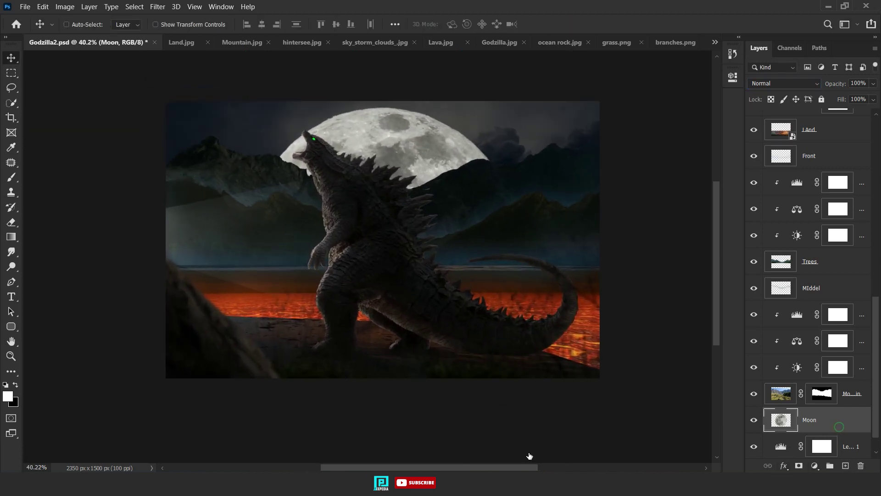
double_click(839, 427)
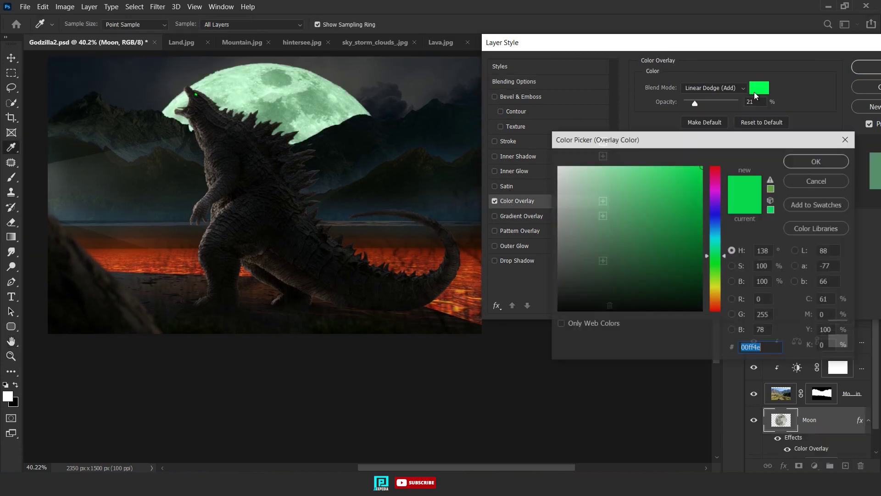
key(Return)
click(517, 261)
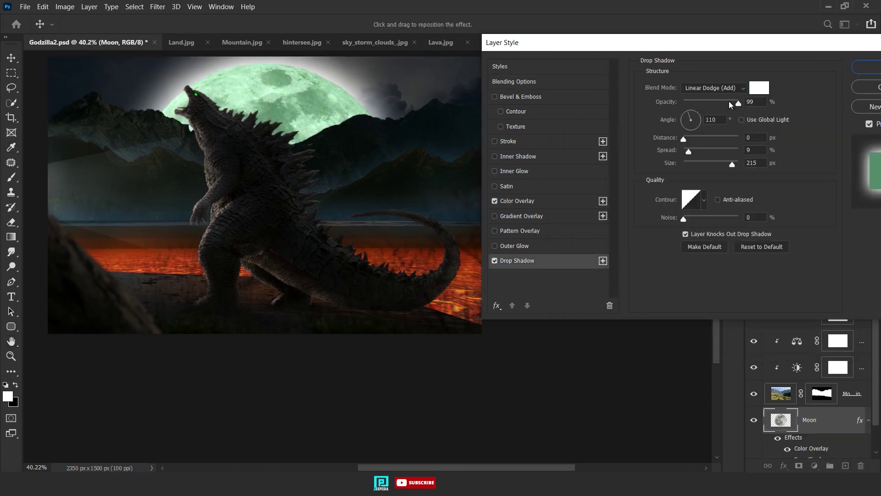
click(759, 88)
click(702, 167)
click(817, 161)
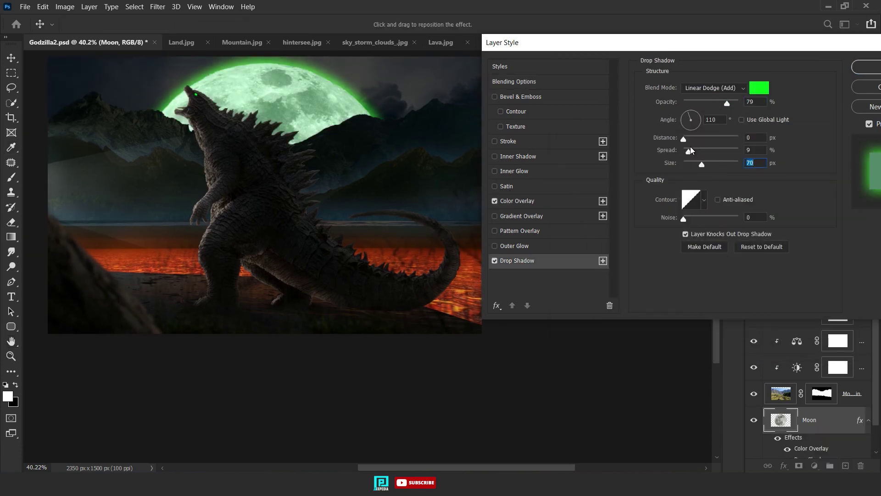
Add an Outer Glow with spread 0 and a larger, softer size, then recheck the shadow colour.
click(528, 246)
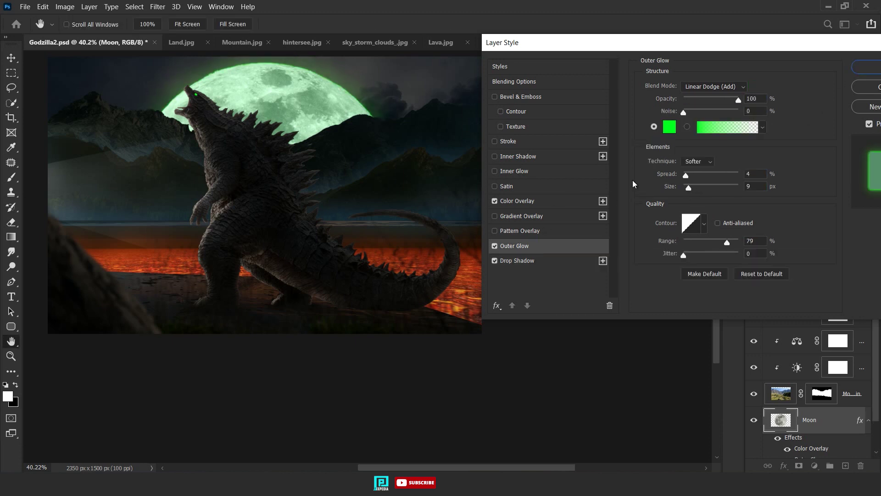
drag(695, 176, 684, 176)
drag(689, 188, 728, 189)
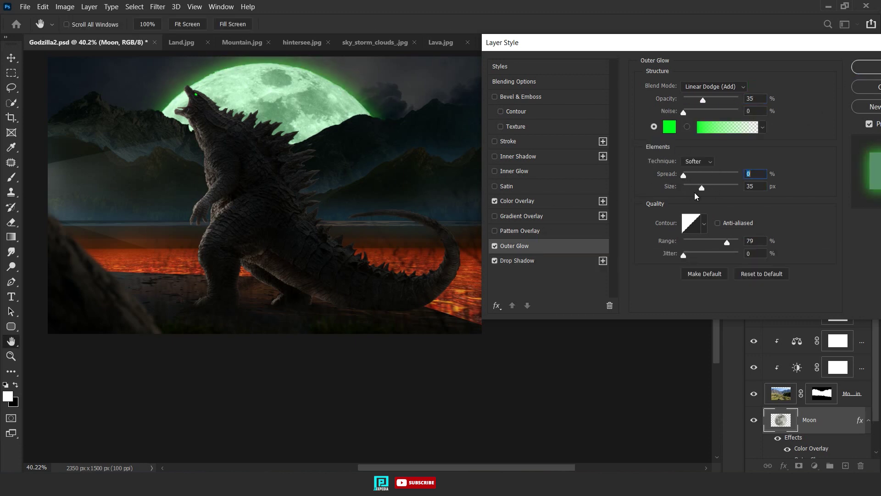
click(517, 260)
click(759, 87)
key(Return)
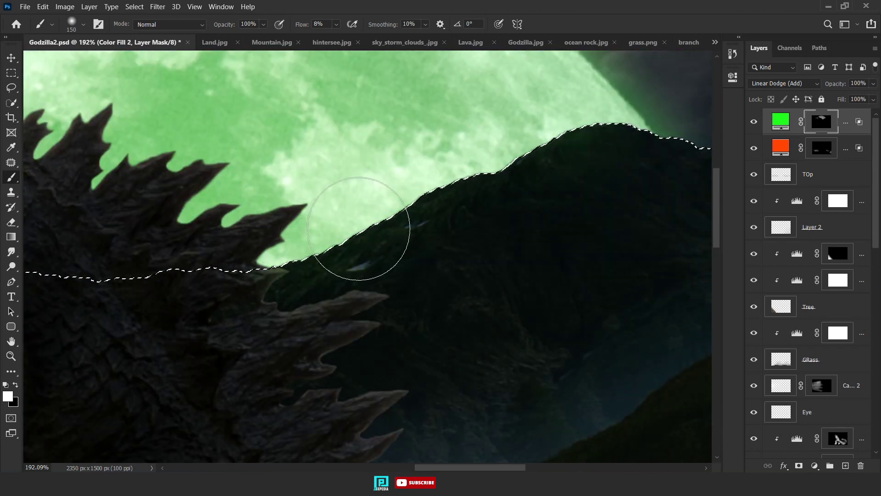
Paint green moonlight along the ridge edge on Color Fill 2's mask, then zoom out.
drag(649, 242, 521, 212)
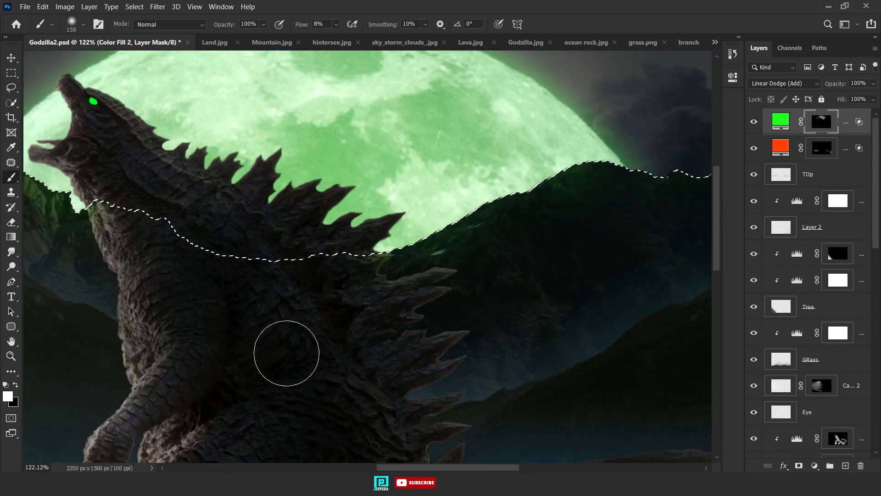
scroll(411, 275, down, 5)
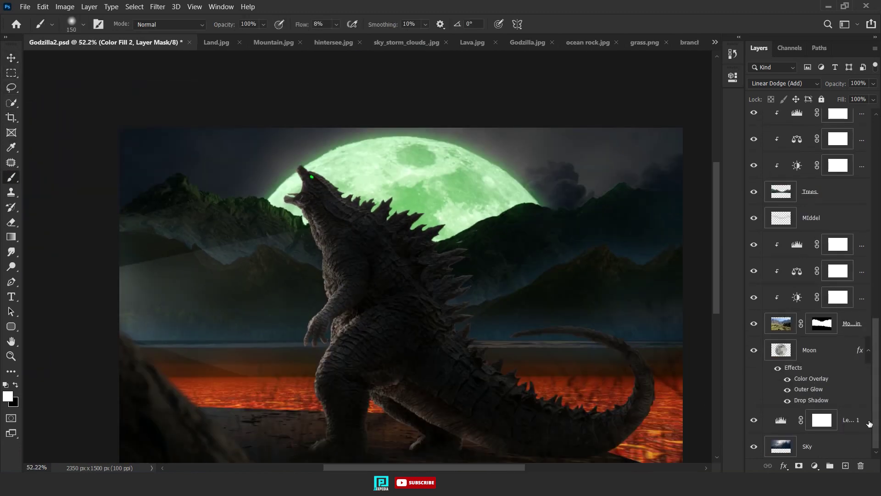
Add a Colorize Hue/Saturation layer at Hue 30 above Levels 1 and invert its mask.
click(814, 466)
click(809, 359)
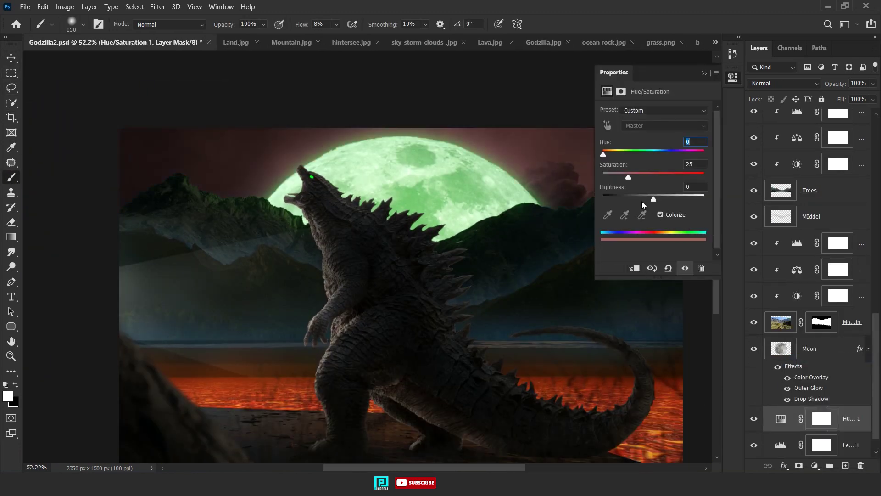
text(30)
click(705, 73)
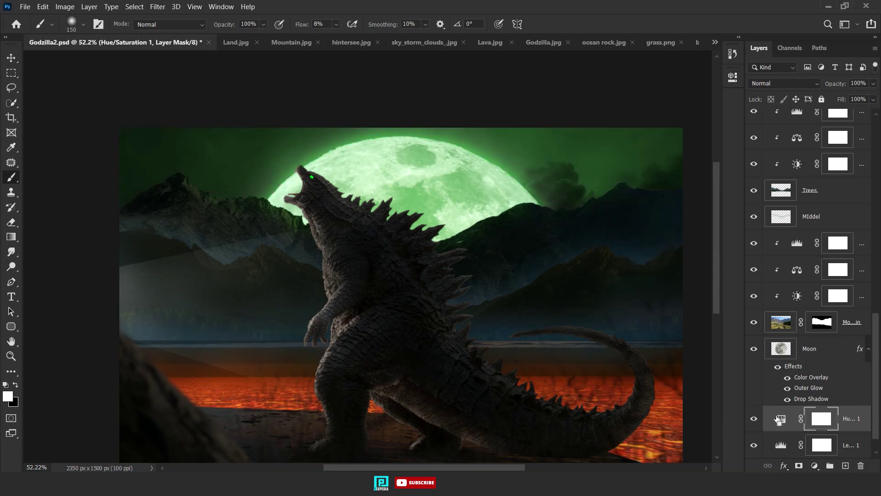
key(ctrl+i)
key(bracketright)
key(bracketright)
key(bracketright)
scroll(322, 222, down, 1)
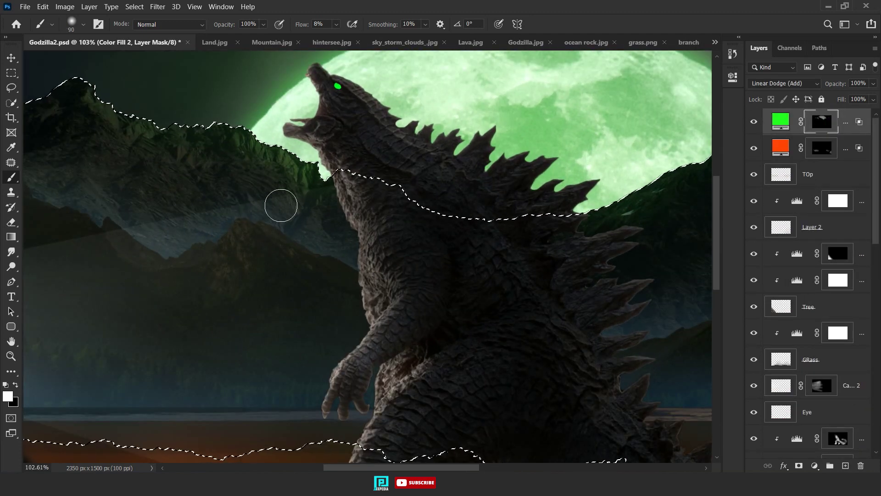
With a smaller 2%-flow brush, paint faint green moonlight over the ridges on Color Fill 2's mask.
scroll(282, 202, up, 5)
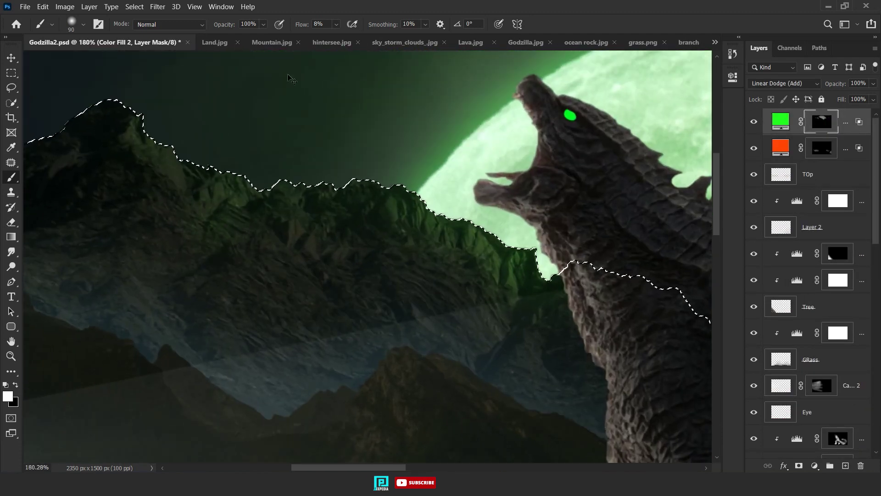
right_click(224, 246)
key(bracketleft)
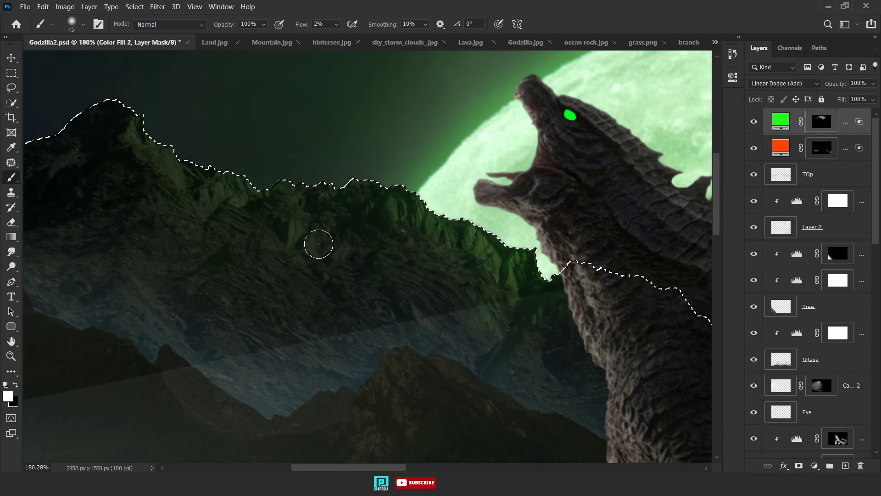
scroll(318, 244, down, 2)
scroll(309, 295, right, 5)
scroll(563, 236, right, 3)
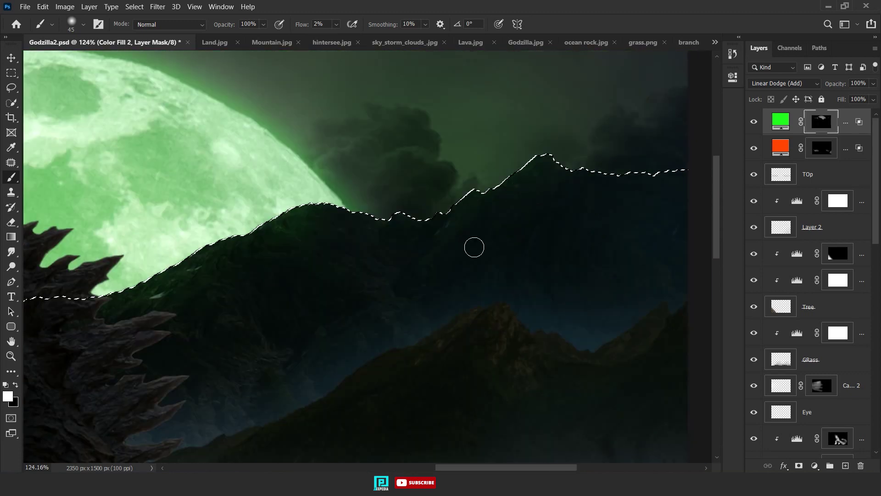
scroll(224, 265, left, 5)
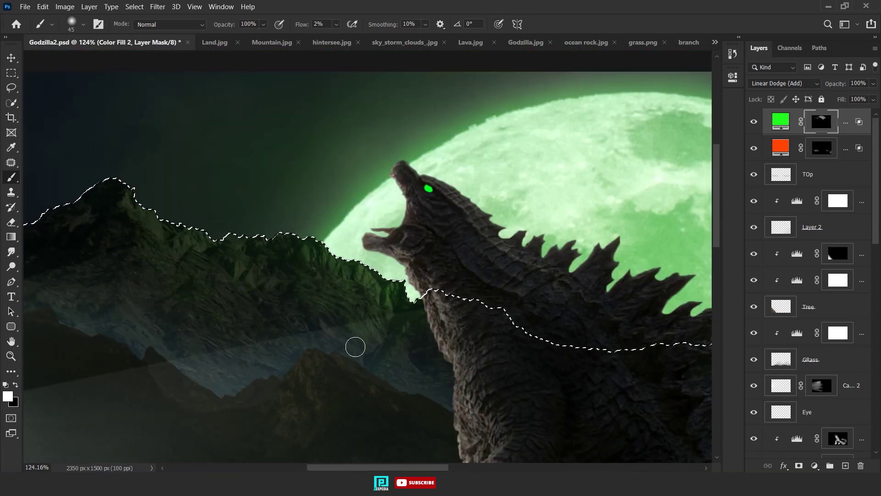
scroll(166, 317, down, 3)
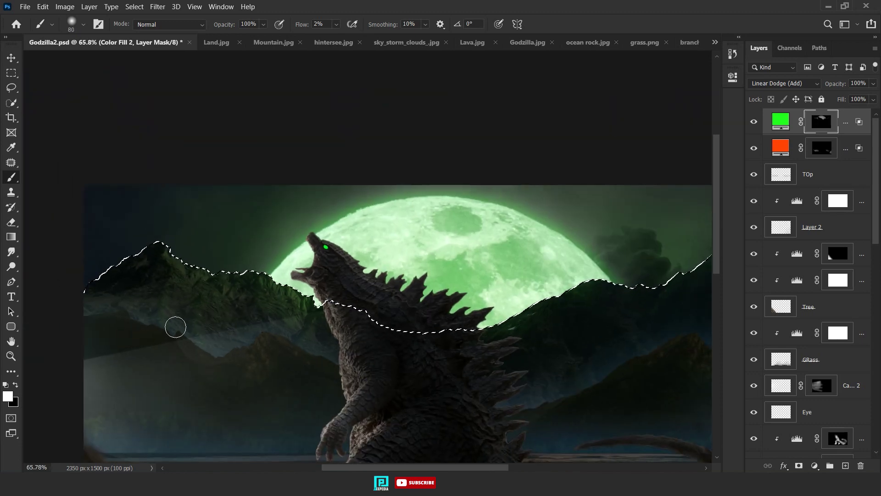
scroll(258, 332, up, 1)
scroll(785, 342, down, 3)
scroll(785, 342, down, 3)
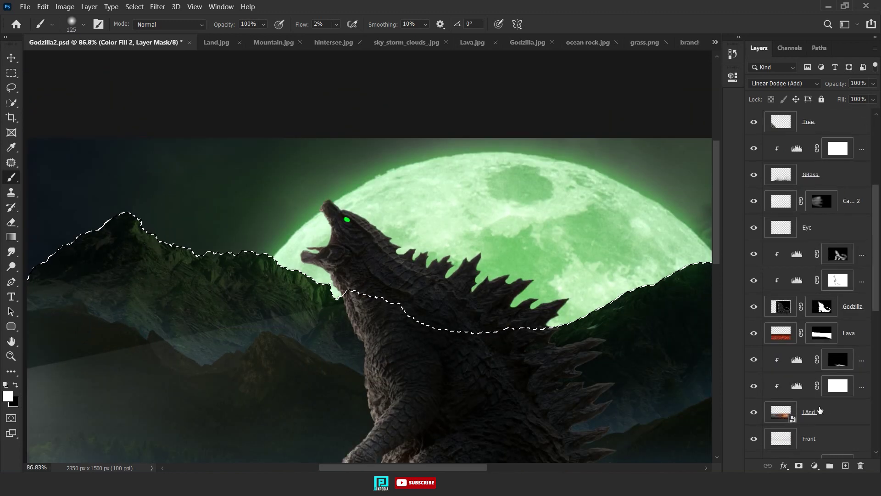
scroll(785, 342, down, 2)
scroll(298, 322, up, 2)
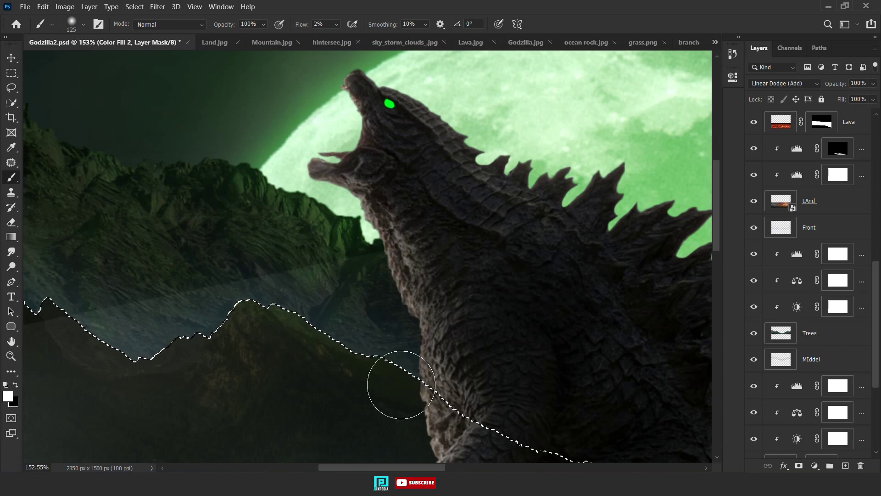
scroll(236, 265, left, 5)
scroll(267, 314, right, 5)
scroll(435, 344, right, 5)
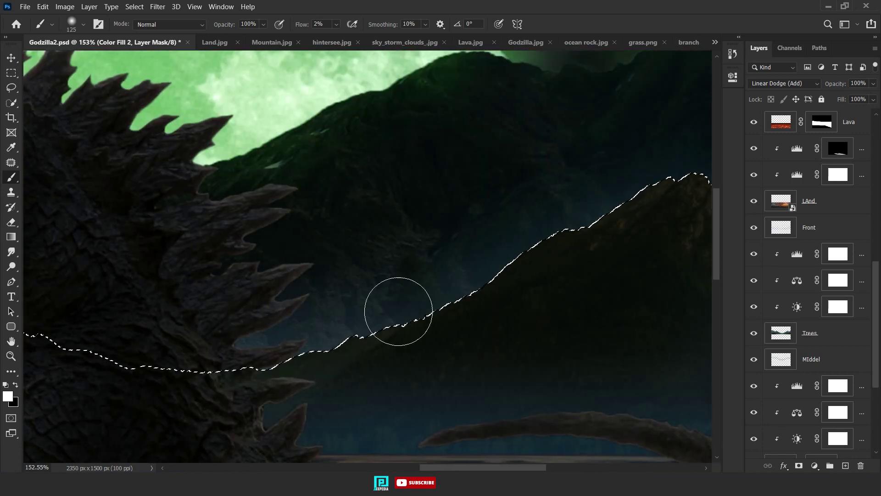
scroll(398, 309, right, 5)
scroll(255, 346, right, 5)
scroll(237, 376, left, 5)
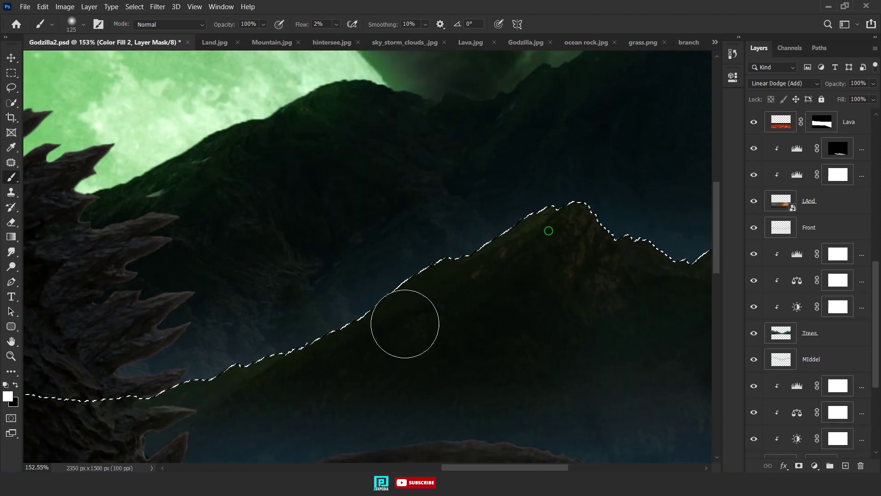
scroll(322, 340, down, 3)
Load Godzilla's outline as a selection from his mask thumbnail.
key(v)
scroll(773, 317, up, 3)
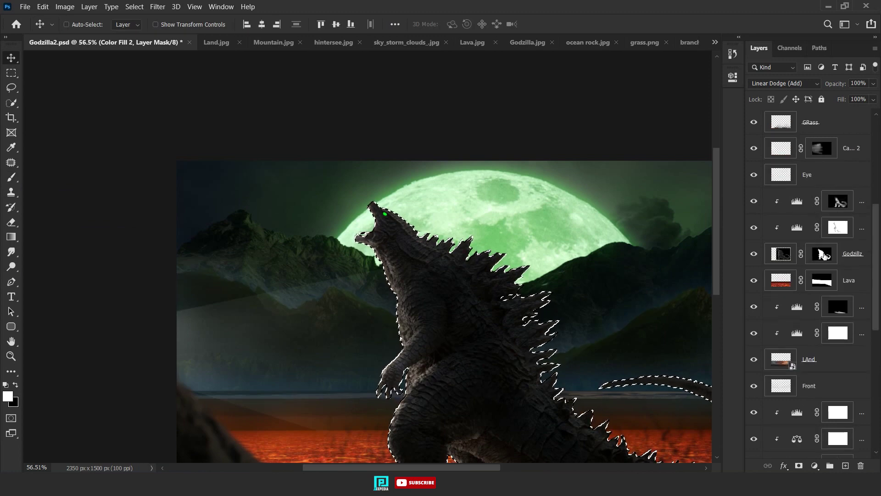
scroll(474, 337, down, 3)
scroll(474, 337, up, 1)
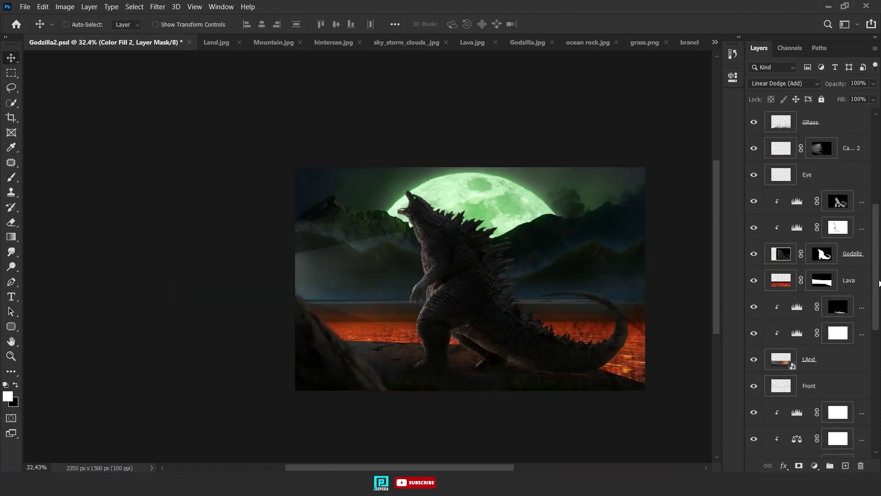
scroll(808, 275, up, 5)
ctrl+click(821, 150)
Target Color Fill 1's mask and paint orange rim light along Godzilla's tail edge.
click(820, 149)
scroll(428, 330, up, 6)
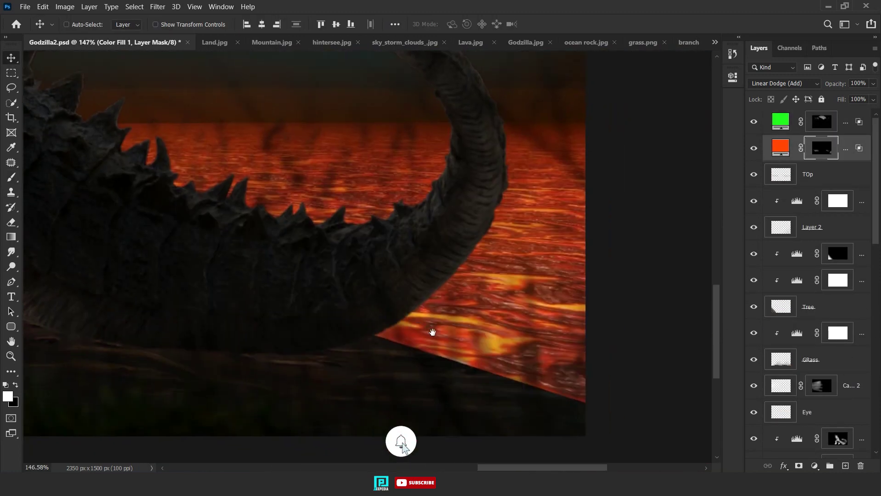
scroll(429, 330, up, 3)
key(b)
drag(347, 322, 531, 285)
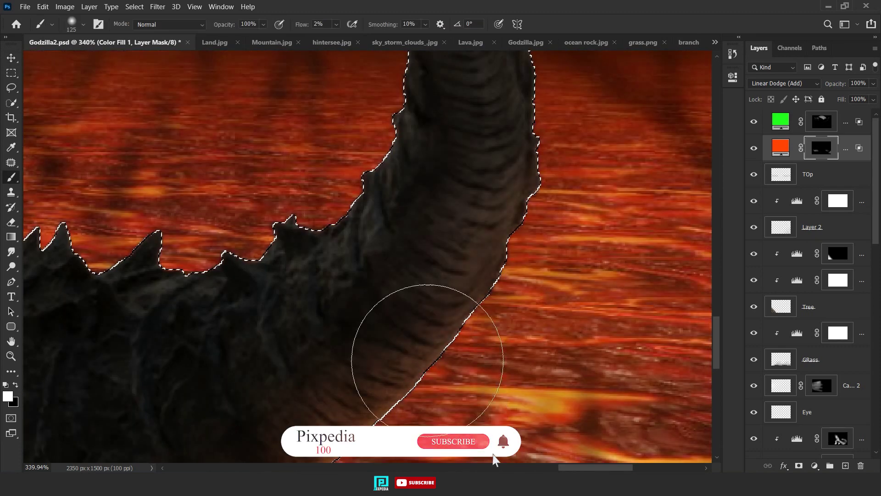
mouse_move(425, 354)
mouse_down()
mouse_move(590, 286)
mouse_move(679, 330)
mouse_up()
drag(335, 216, 350, 285)
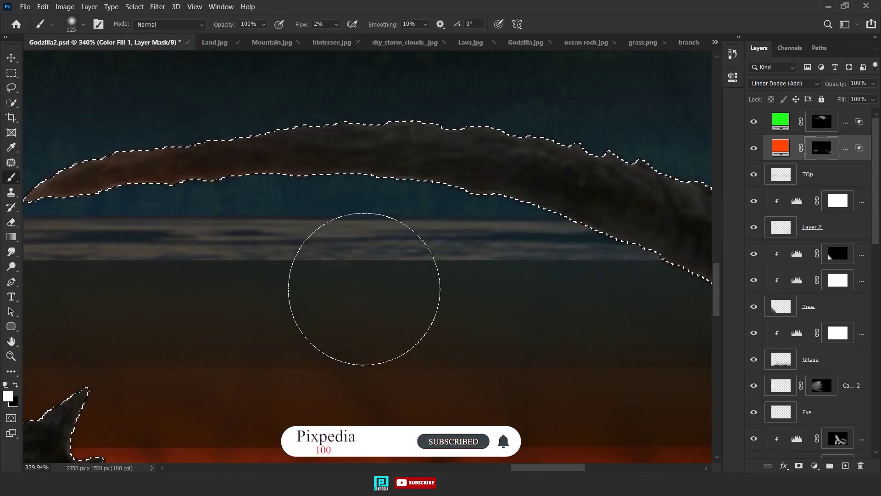
key(bracketleft)
key(bracketleft)
key(bracketleft)
drag(517, 197, 547, 239)
With a smaller brush, paint orange lava glow along the back spikes' edges and tips.
drag(557, 400, 532, 216)
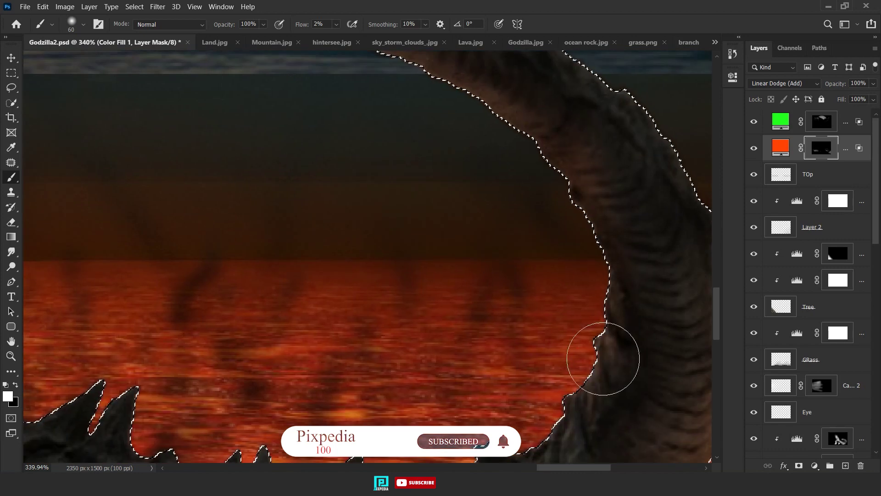
scroll(417, 314, up, 2)
key(bracketleft)
key(bracketleft)
key(bracketleft)
mouse_move(257, 305)
mouse_down()
mouse_move(433, 295)
mouse_move(488, 384)
mouse_move(458, 262)
mouse_up()
drag(377, 114, 402, 241)
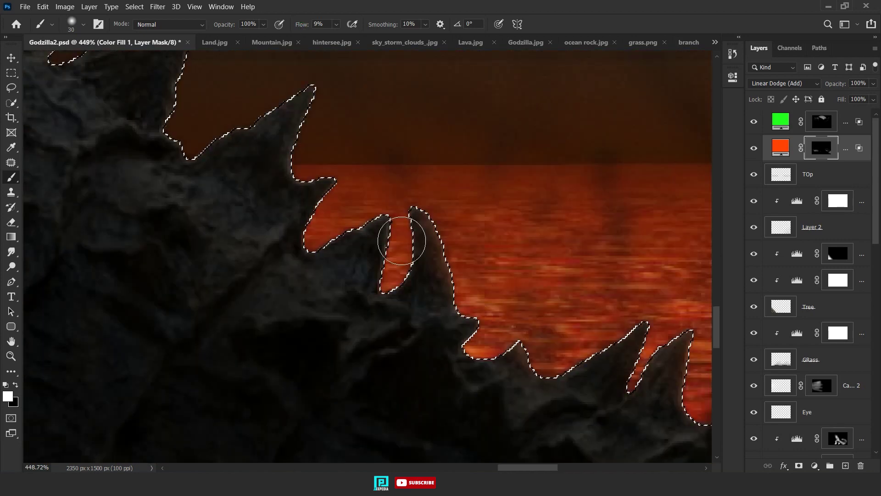
drag(329, 178, 375, 252)
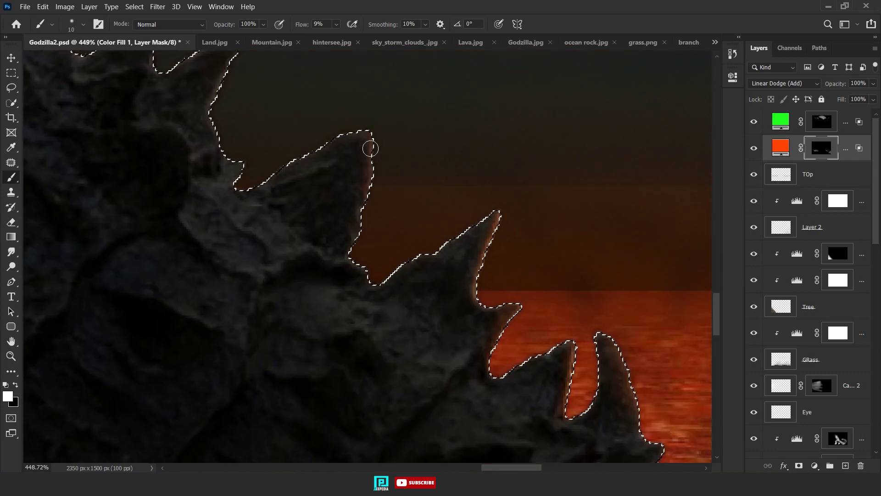
drag(370, 144, 513, 261)
drag(404, 298, 468, 405)
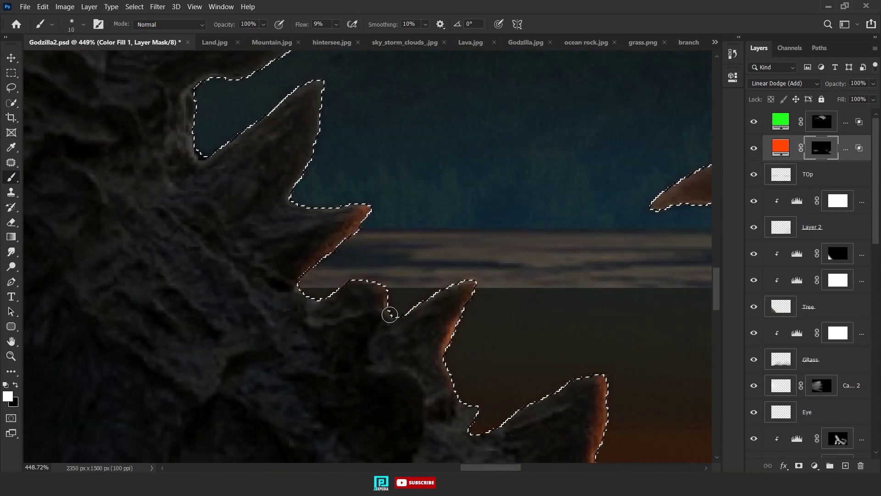
drag(390, 315, 520, 381)
drag(413, 128, 450, 174)
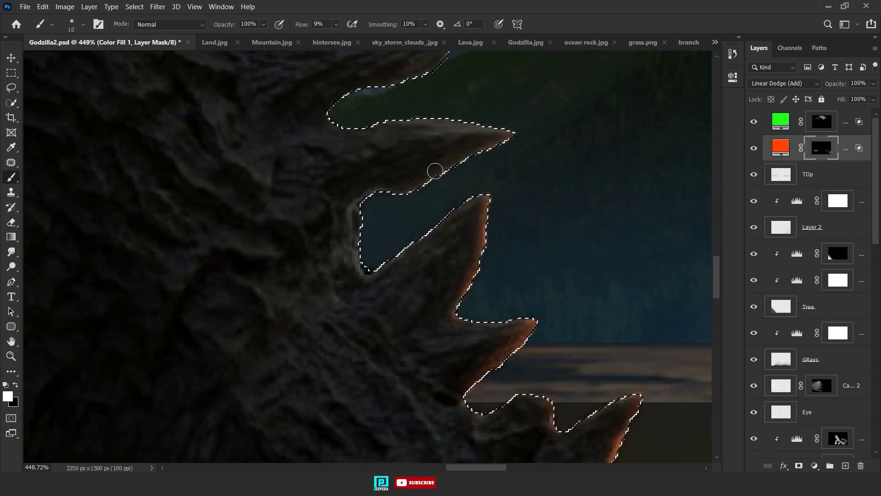
drag(393, 199, 490, 275)
mouse_move(478, 69)
mouse_down()
mouse_move(498, 193)
mouse_move(527, 122)
mouse_move(399, 183)
mouse_move(441, 208)
mouse_up()
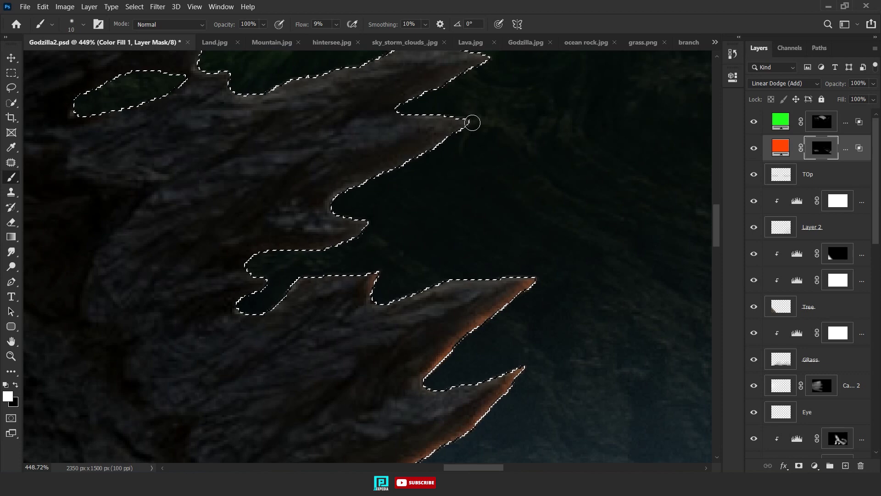
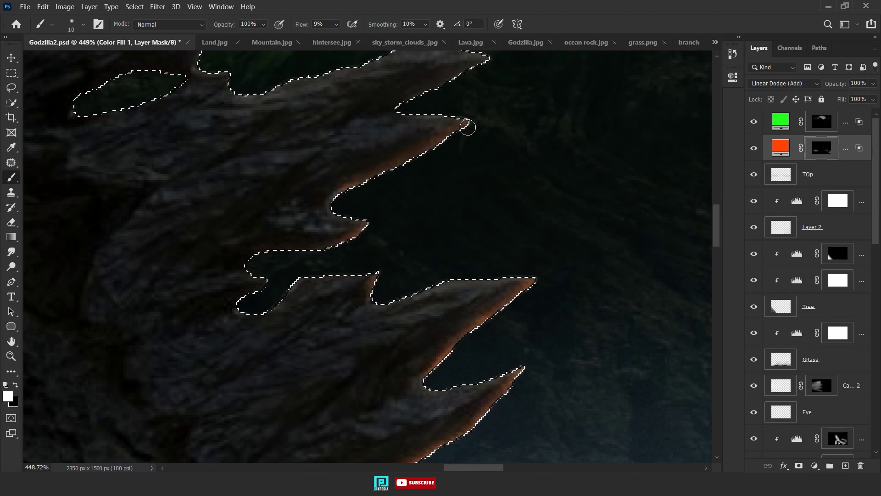
Paint the orange lava glow along the toe edges with an enlarged brush.
scroll(468, 127, up, 3)
scroll(475, 161, left, 5)
scroll(288, 267, down, 5)
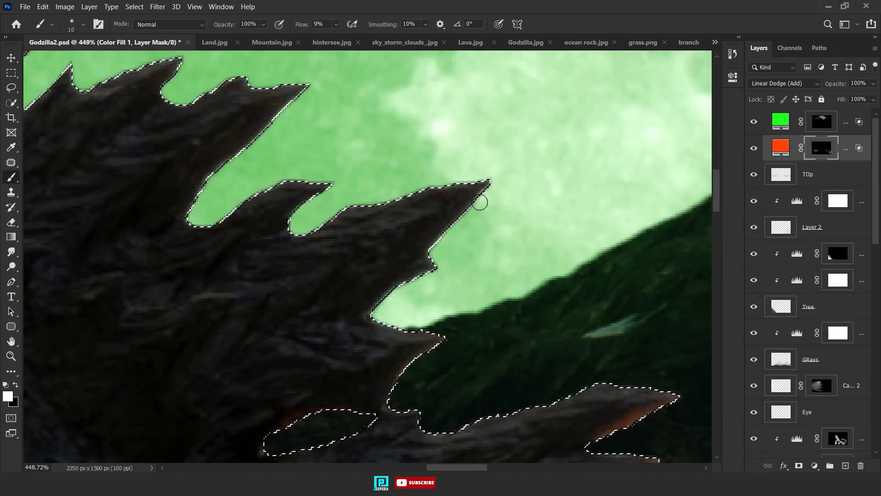
scroll(458, 257, down, 2)
scroll(315, 108, down, 2)
scroll(426, 235, down, 5)
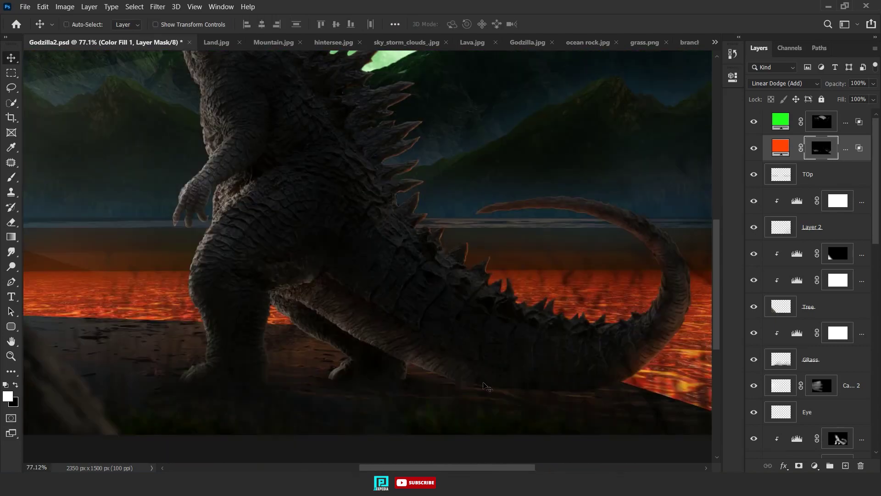
scroll(459, 321, down, 3)
scroll(468, 350, up, 5)
scroll(468, 350, up, 2)
scroll(469, 350, up, 5)
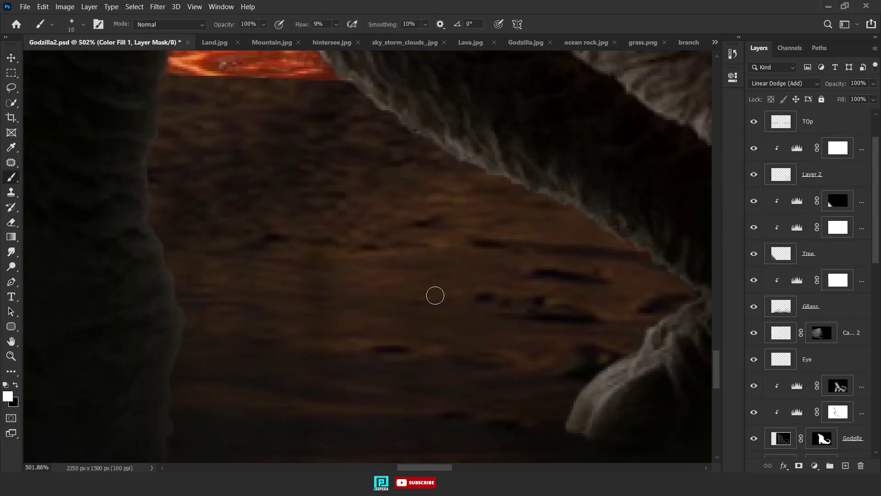
scroll(435, 293, left, 5)
scroll(357, 171, down, 3)
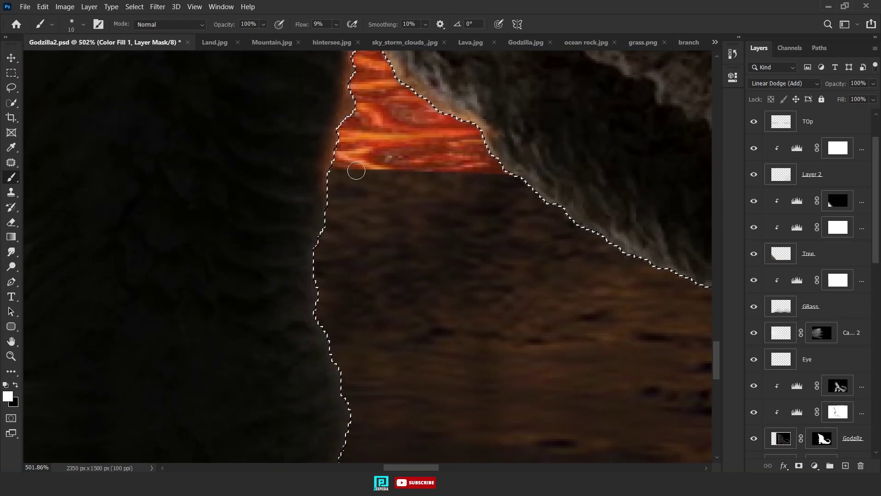
key(])
key(])
scroll(334, 321, down, 1)
scroll(321, 309, down, 2)
scroll(358, 367, down, 3)
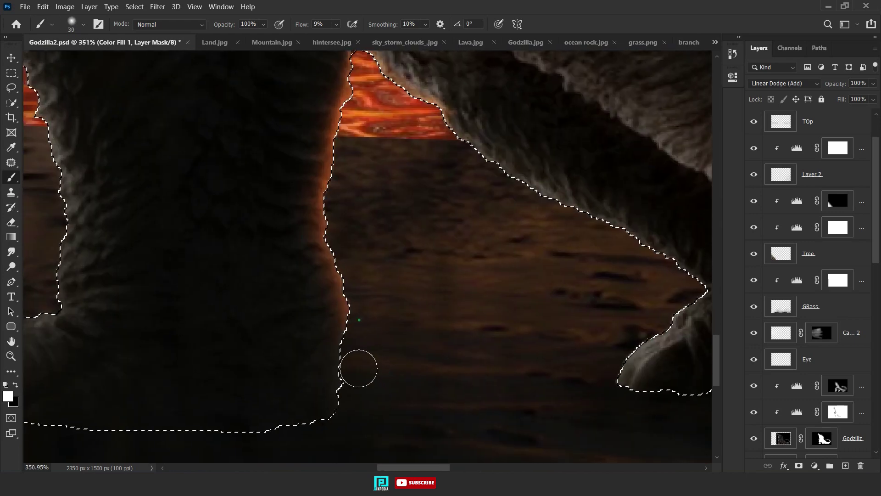
scroll(523, 307, right, 3)
key(v)
Target the green fill layer's mask and pan along the spike edges with the brush.
scroll(524, 307, down, 5)
scroll(523, 307, down, 5)
scroll(808, 321, up, 2)
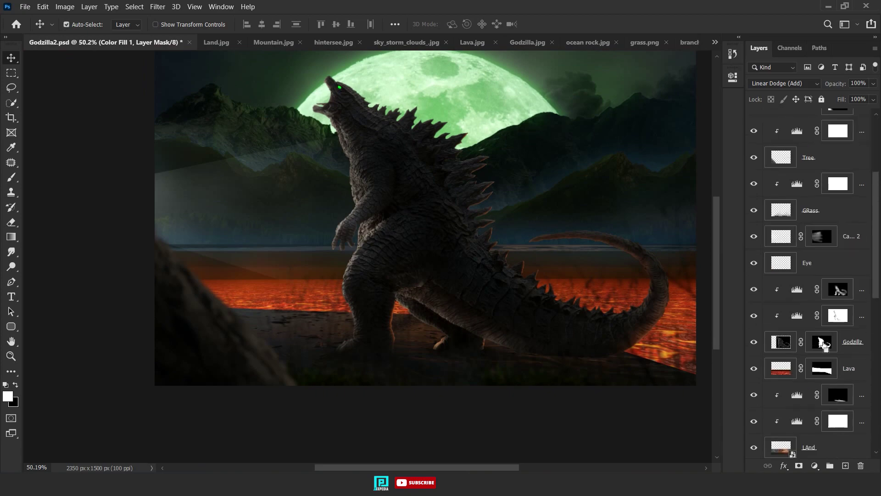
click(822, 120)
key(b)
scroll(394, 114, up, 3)
scroll(340, 223, up, 5)
scroll(193, 163, up, 2)
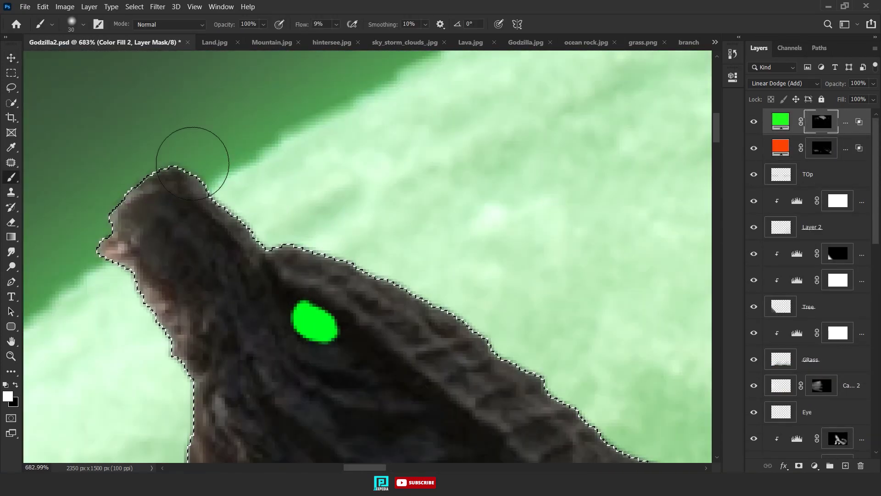
scroll(321, 207, down, 3)
scroll(404, 206, right, 2)
scroll(391, 193, down, 3)
scroll(331, 156, right, 4)
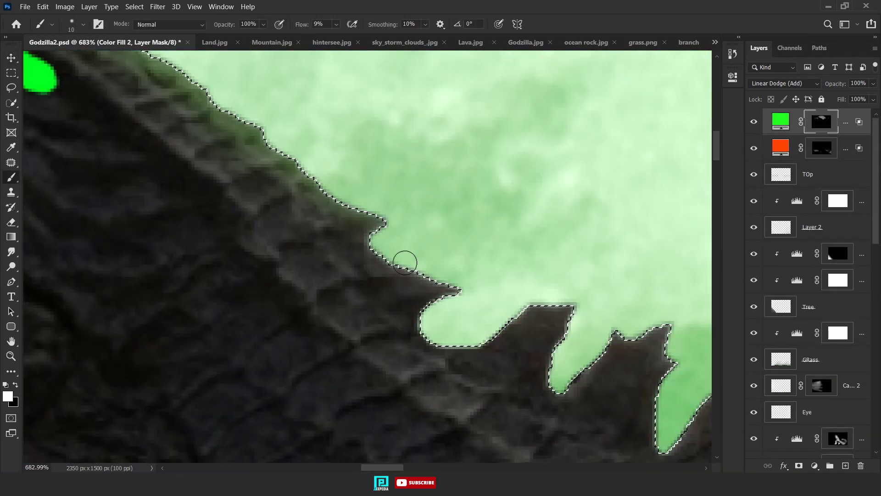
scroll(645, 303, down, 2)
scroll(645, 303, right, 2)
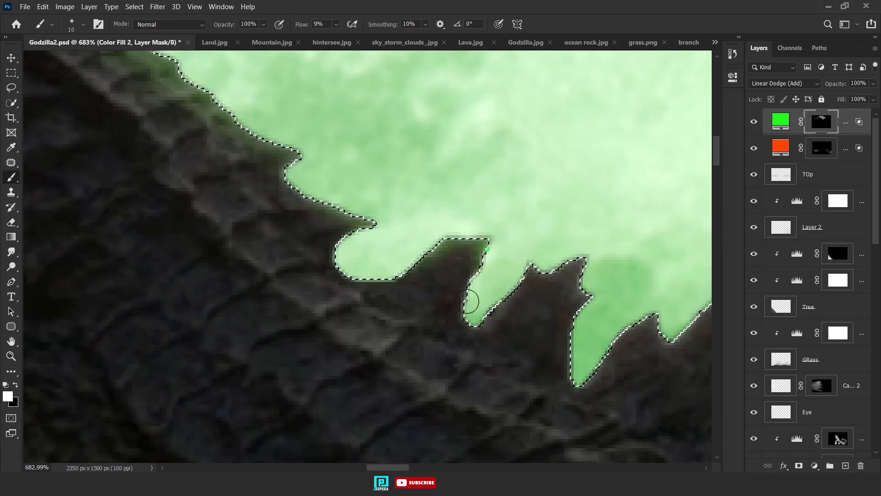
drag(574, 319, 406, 236)
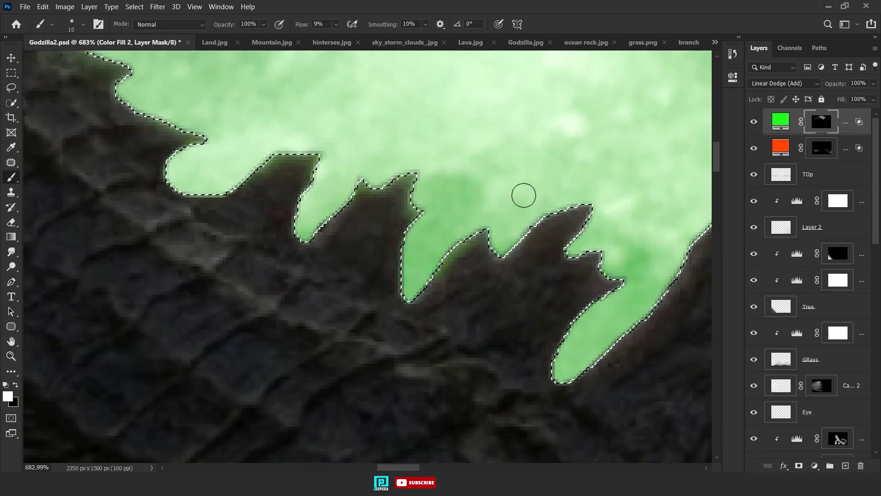
scroll(527, 226, down, 1)
scroll(527, 226, right, 4)
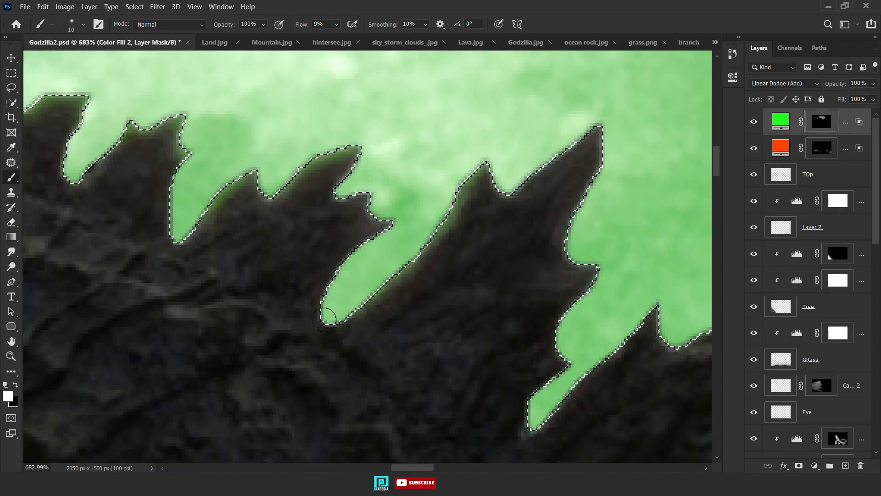
Paint green moonlight glow onto the spike edge, deselect, and shrink the brush for the head.
scroll(466, 285, down, 3)
scroll(554, 175, up, 1)
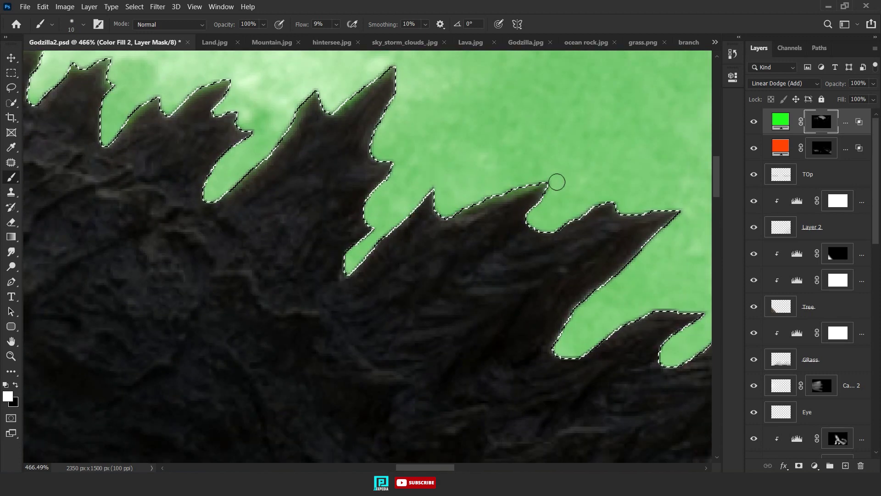
scroll(353, 248, down, 1)
scroll(353, 248, right, 3)
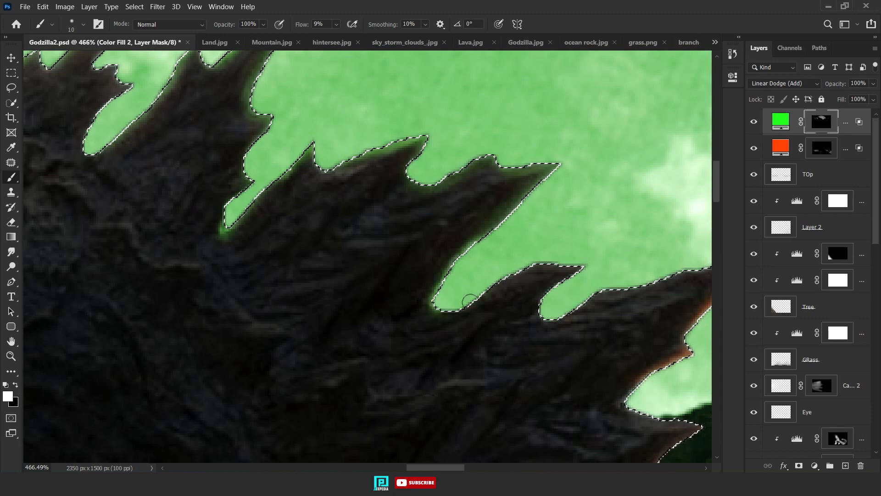
scroll(285, 256, right, 3)
scroll(260, 202, down, 1)
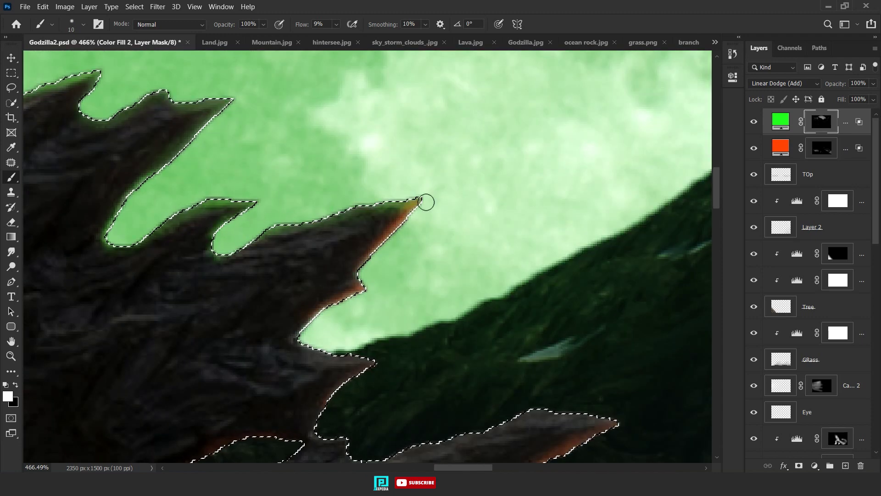
scroll(364, 270, up, 2)
scroll(354, 344, down, 3)
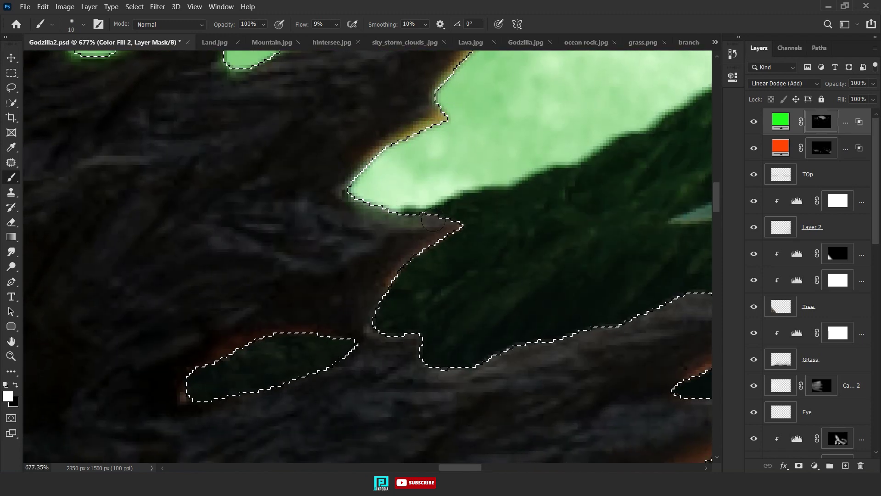
scroll(413, 335, down, 2)
key(bracketright)
key(bracketright)
key(bracketright)
scroll(541, 295, down, 3)
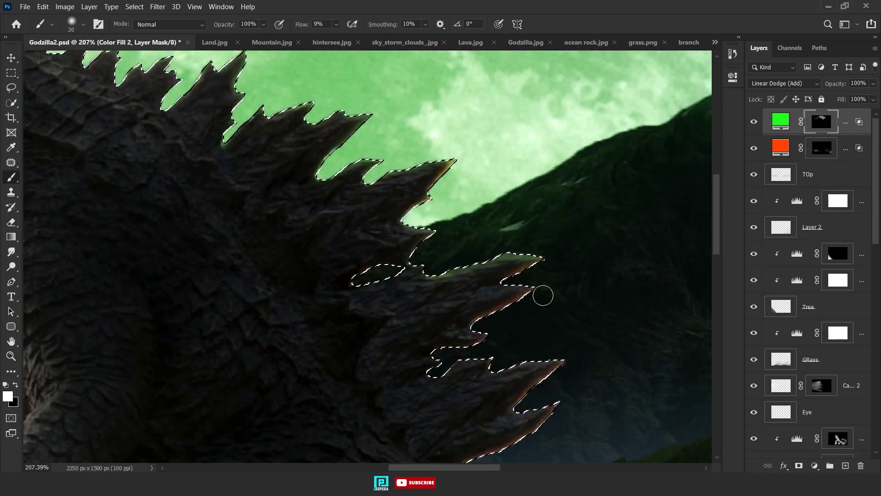
drag(544, 355, 536, 342)
scroll(501, 349, down, 3)
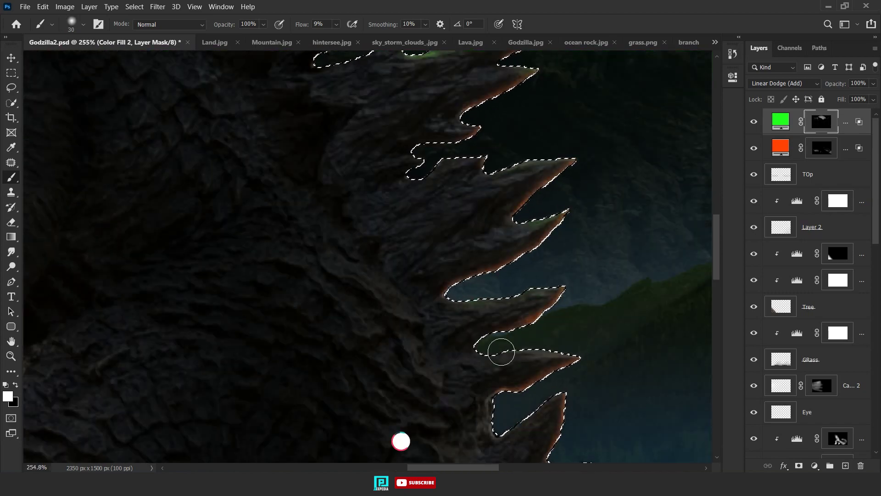
scroll(471, 280, down, 5)
key(ctrl+d)
key(v)
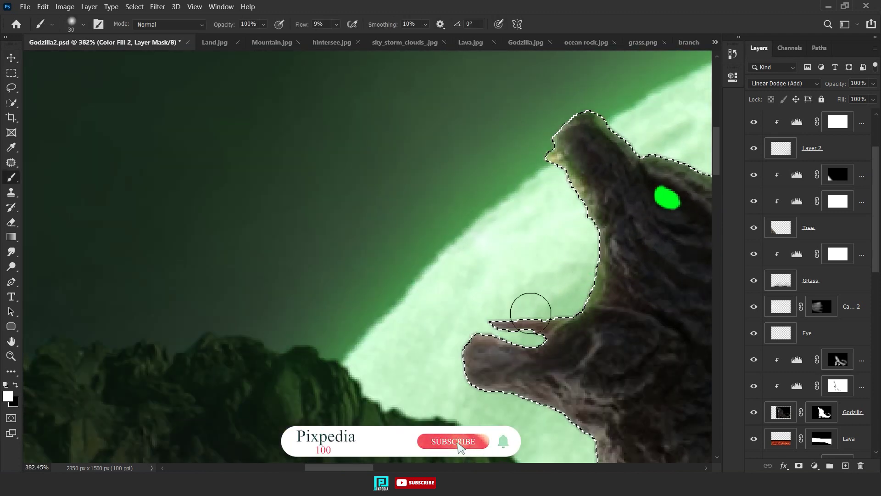
scroll(531, 309, down, 3)
key(bracketleft)
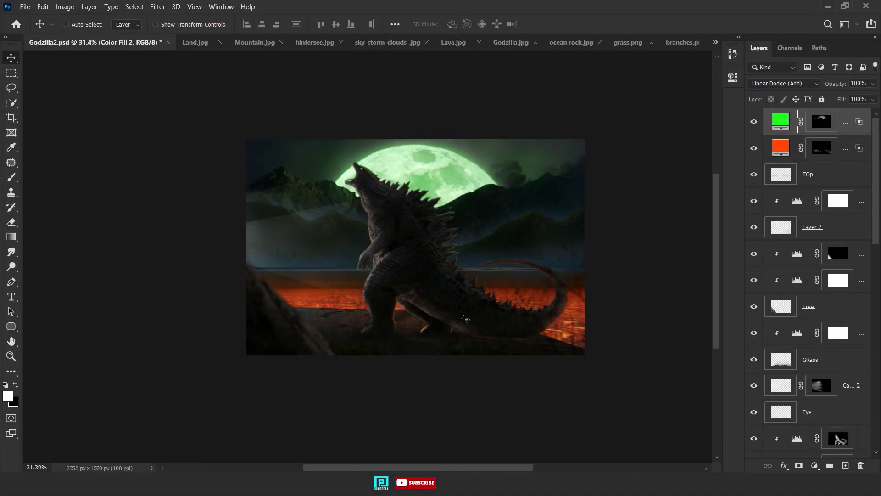
Load the foreground land as a selection and paint glow on the orange fill mask along the rock edge.
click(822, 147)
scroll(808, 230, down, 5)
scroll(808, 230, down, 5)
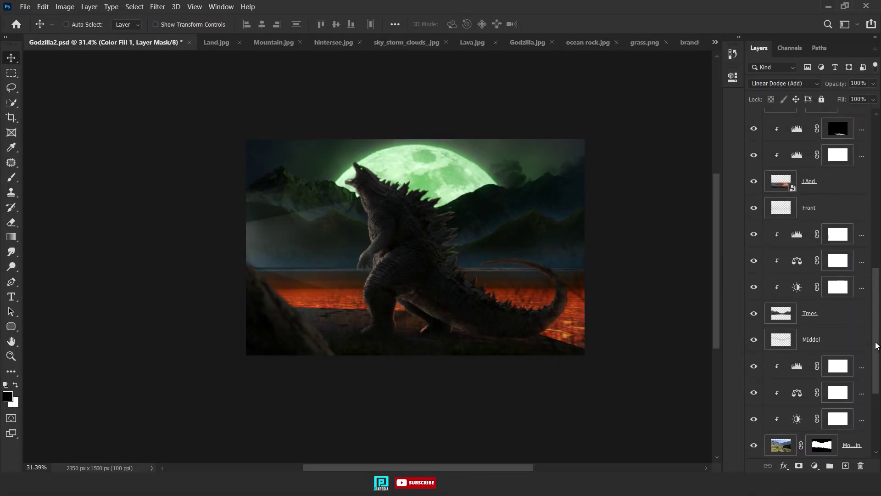
click(780, 205)
scroll(780, 206, up, 5)
scroll(776, 268, up, 5)
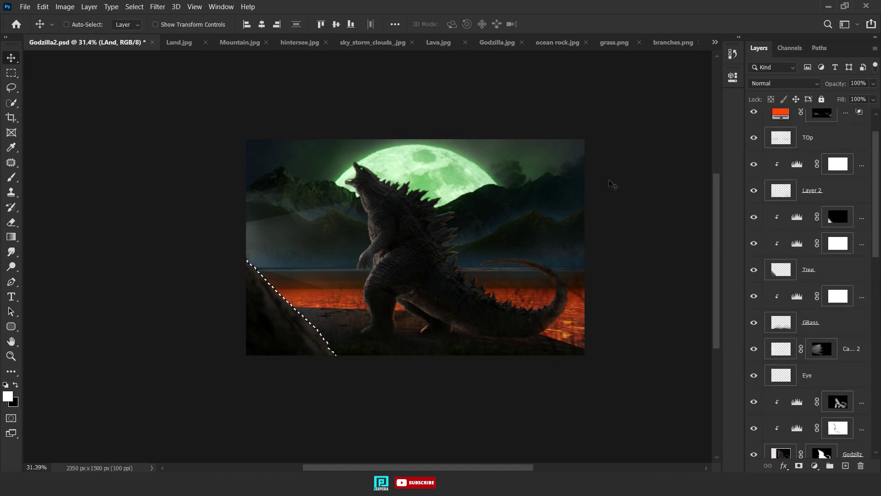
key(b)
scroll(276, 212, up, 3)
key(alt+shift+bracketright)
scroll(414, 295, up, 3)
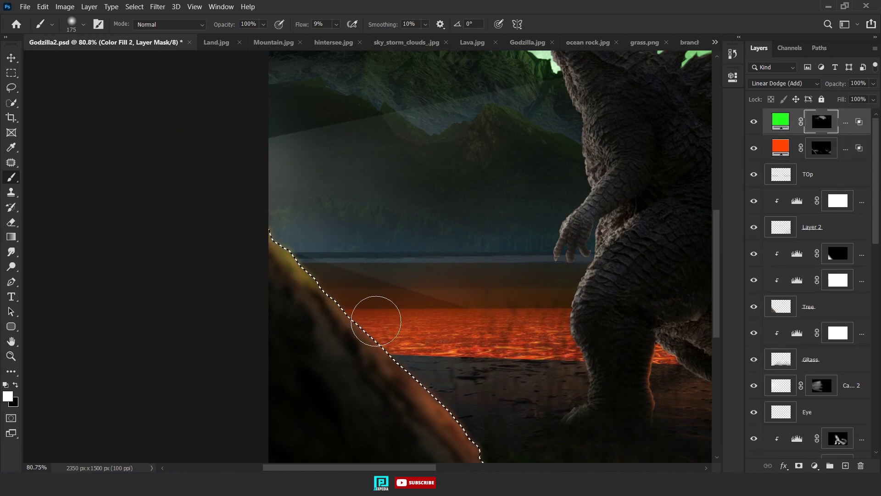
scroll(376, 320, down, 3)
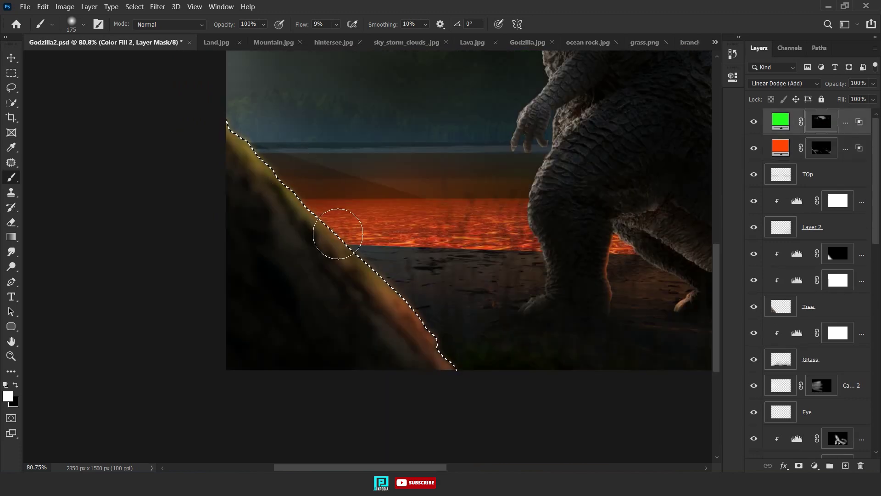
Deselect and save the composite.
key(v)
scroll(335, 236, down, 5)
key(ctrl+d)
key(ctrl+s)
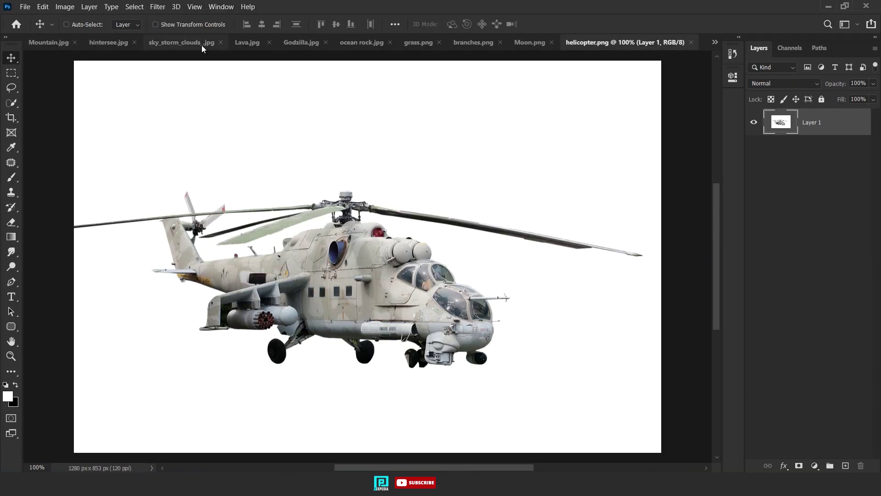
Remove the helicopter's white background using Color Range and delete.
click(134, 6)
click(163, 112)
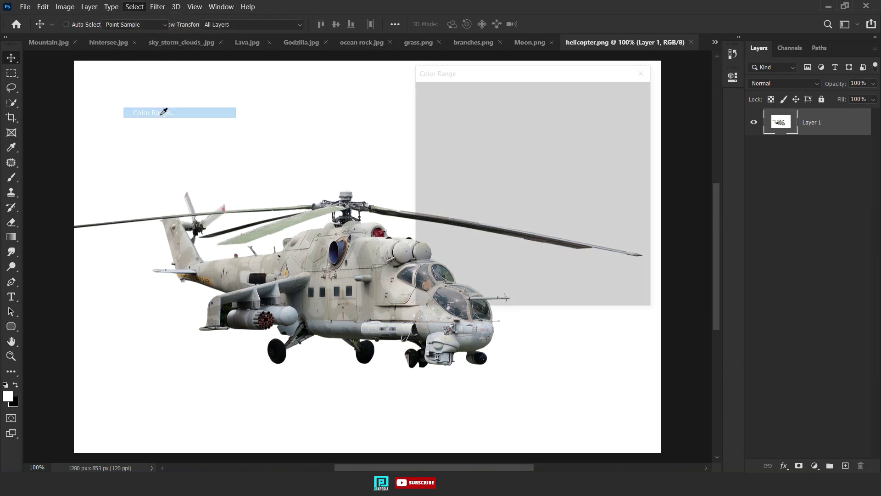
key(Return)
key(Delete)
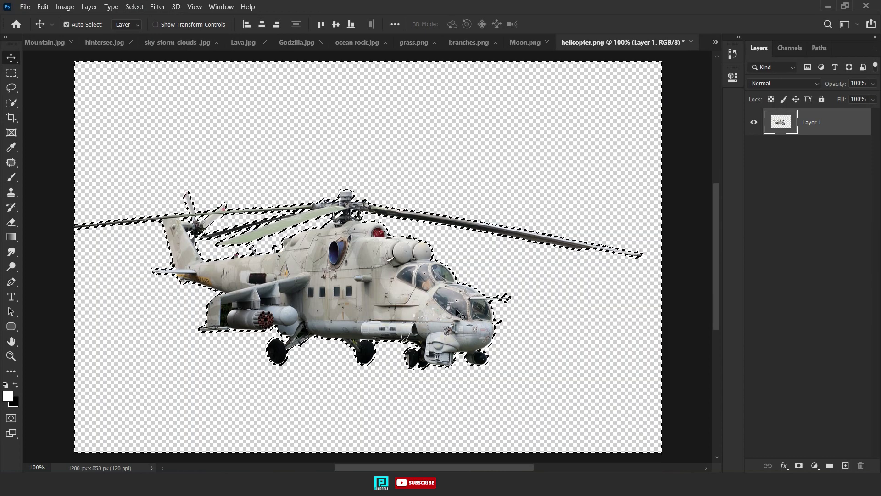
key(ctrl+d)
Paste the helicopter into the composite, flip it horizontally, and shrink it onto the moon.
click(98, 44)
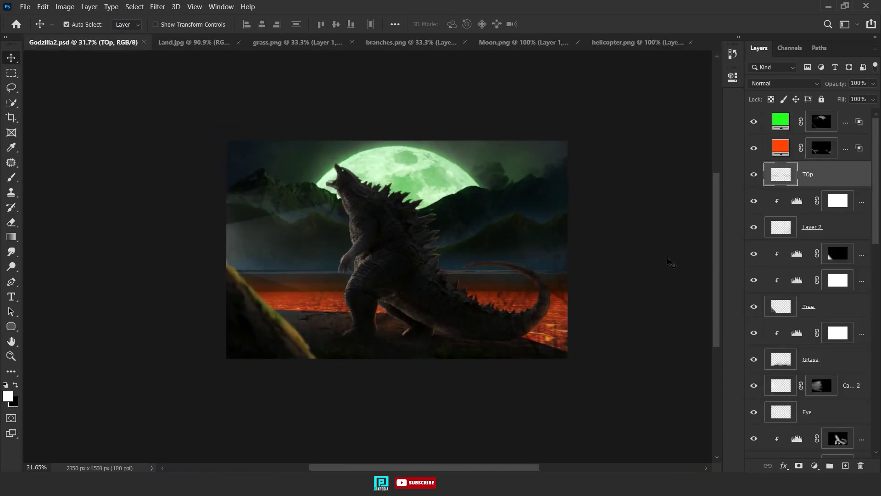
key(ctrl+v)
key(ctrl+t)
right_click(489, 222)
click(519, 437)
mouse_move(487, 222)
mouse_down()
mouse_move(421, 236)
mouse_move(520, 169)
mouse_move(358, 230)
mouse_move(547, 114)
mouse_up()
scroll(513, 273, up, 5)
scroll(513, 272, down, 1)
scroll(333, 245, down, 1)
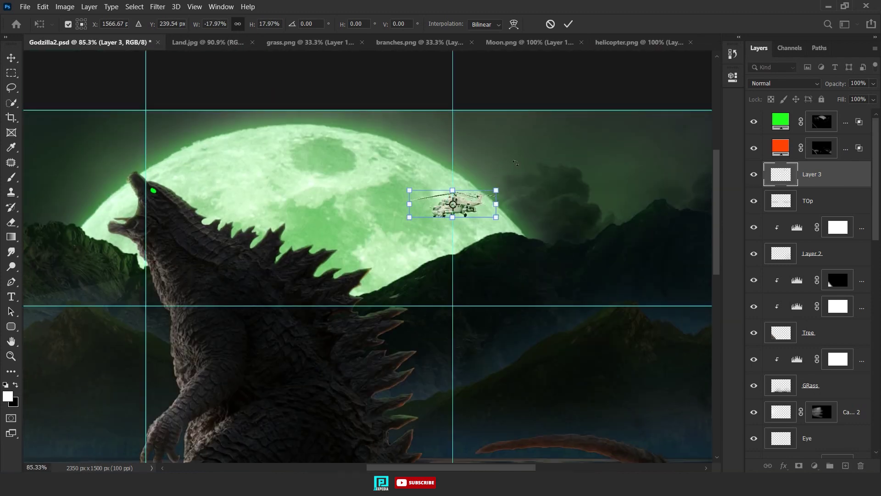
key(Return)
Add a Levels adjustment layer above the helicopter.
scroll(515, 163, down, 3)
scroll(515, 163, down, 3)
click(815, 465)
click(807, 310)
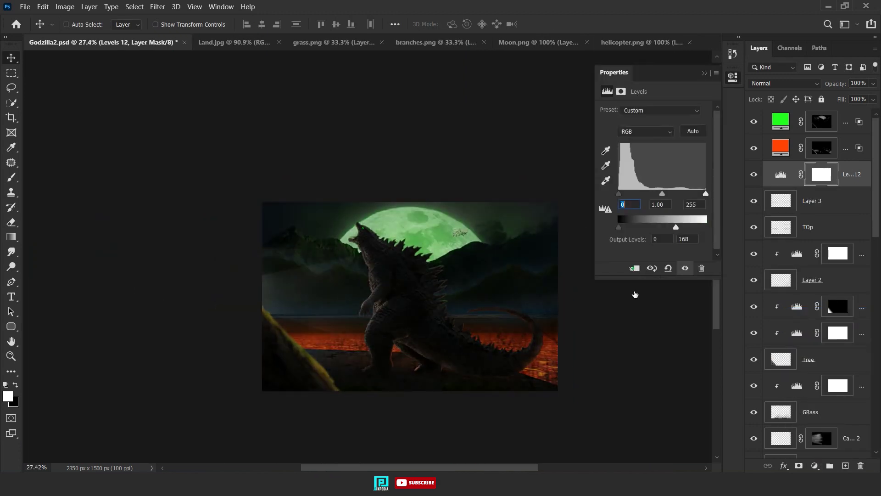
Clip the Levels adjustment to the helicopter and darken it to match the scene.
click(635, 268)
drag(676, 227, 637, 227)
click(704, 73)
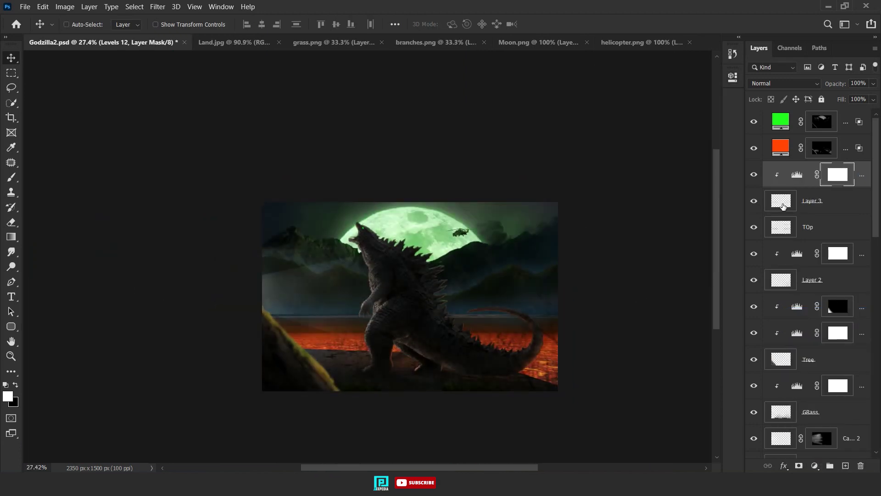
On a new layer, draw a triangular beam selection from the helicopter with Polygonal Lasso.
click(845, 466)
text(Light)
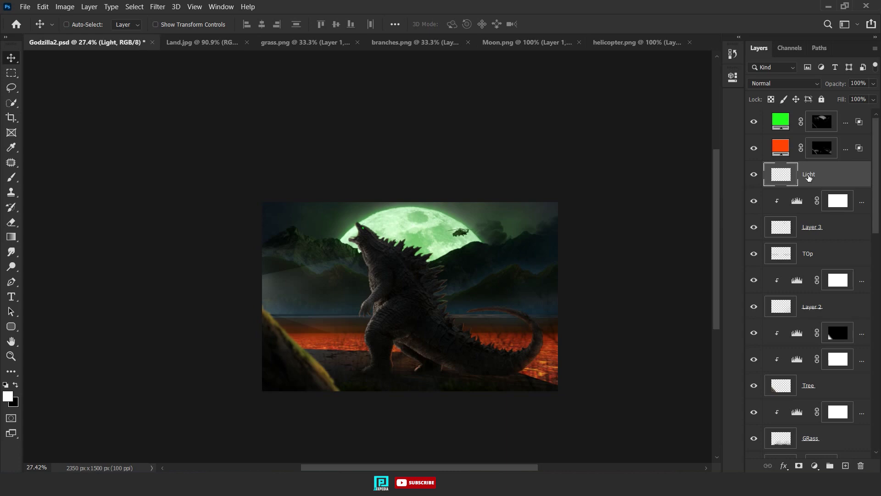
scroll(459, 232, up, 3)
scroll(459, 232, up, 5)
right_click(11, 87)
click(60, 97)
click(424, 225)
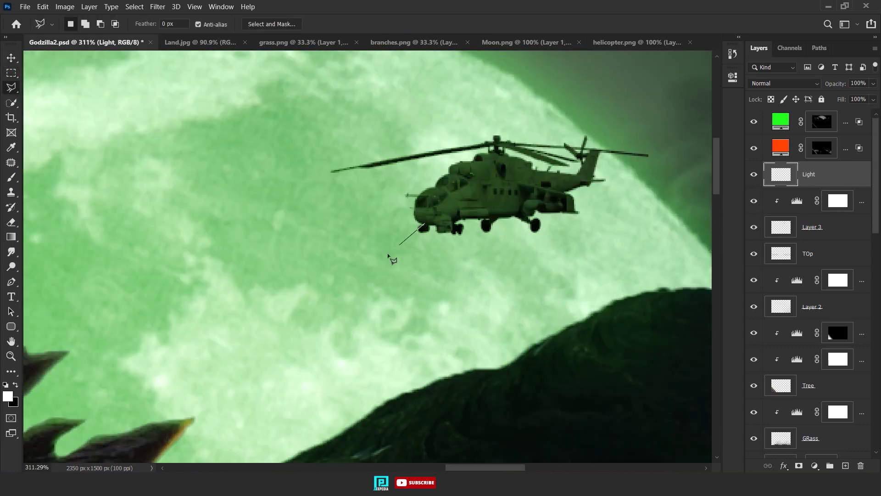
click(427, 226)
click(8, 396)
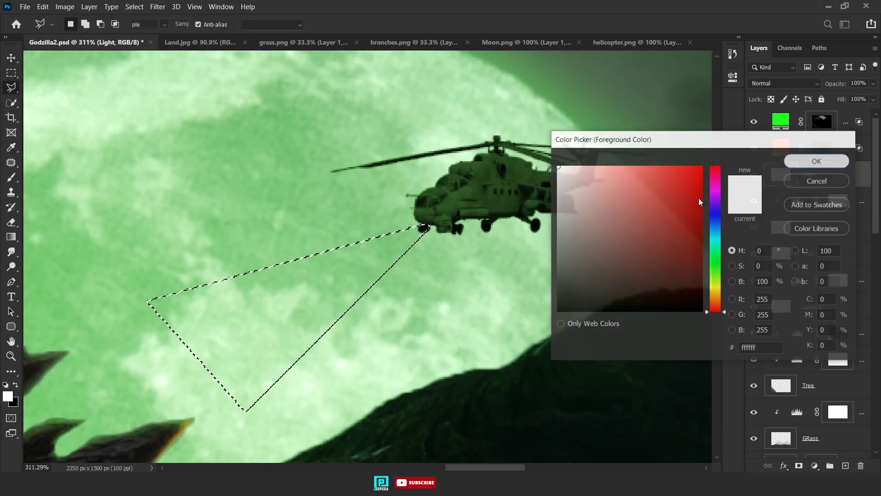
Fill the triangular beam selection with white.
click(817, 159)
key(alt+BackSpace)
key(v)
scroll(357, 318, down, 1)
scroll(360, 323, down, 2)
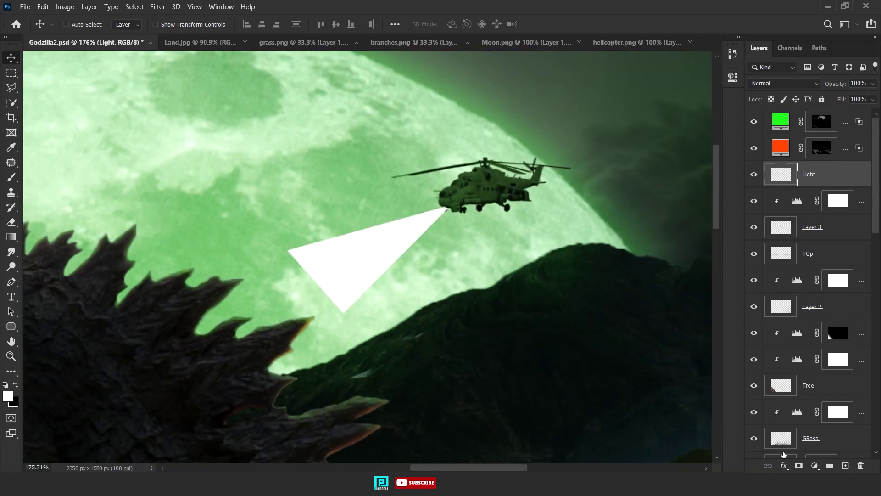
Hide the triangle with a black mask and paint a faint beam back in below the helicopter.
alt+click(799, 465)
key(b)
scroll(459, 257, up, 5)
scroll(484, 170, down, 1)
drag(383, 219, 496, 176)
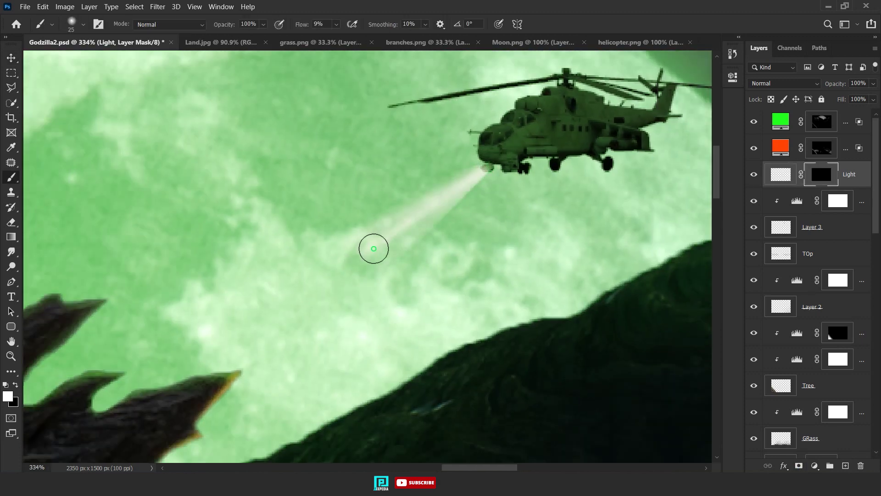
scroll(374, 249, down, 5)
scroll(391, 276, up, 3)
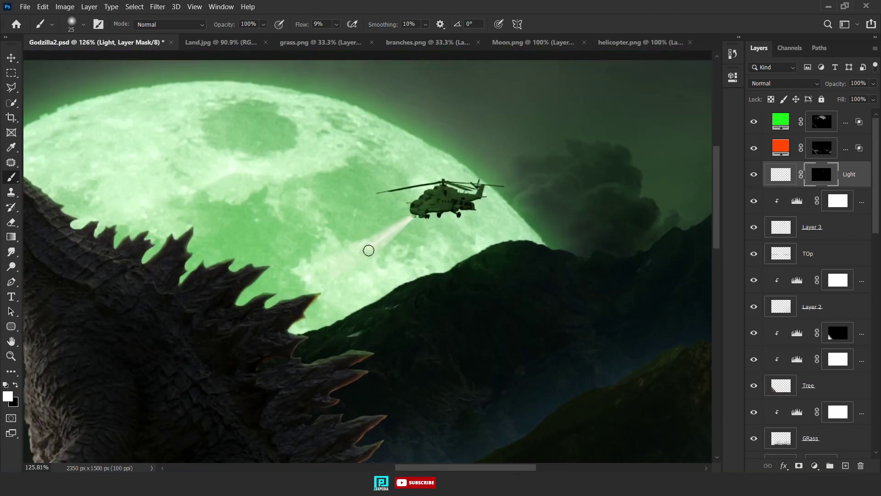
scroll(402, 296, down, 5)
scroll(403, 296, down, 1)
Create a new empty glow layer above the top layer.
click(808, 253)
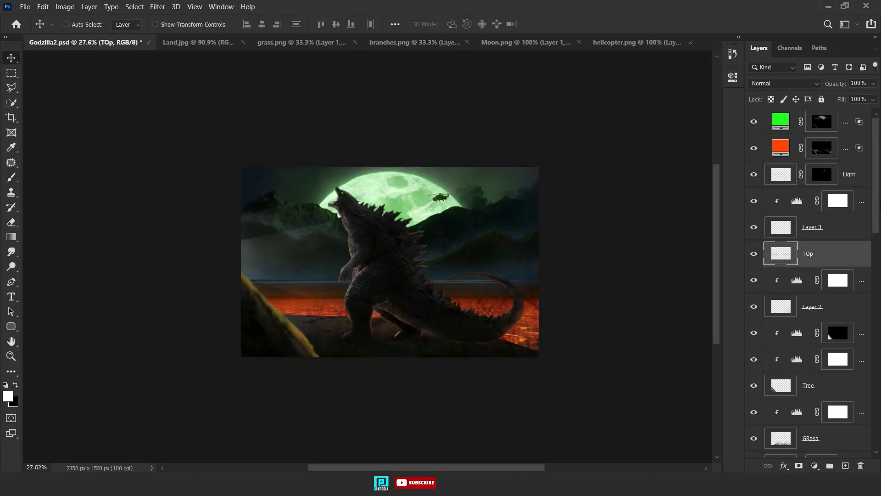
scroll(861, 286, down, 5)
key(ctrl+shift+alt+n)
scroll(417, 233, up, 3)
Lasso several thin streaks and crescents along Godzilla's back.
key(l)
scroll(417, 233, up, 1)
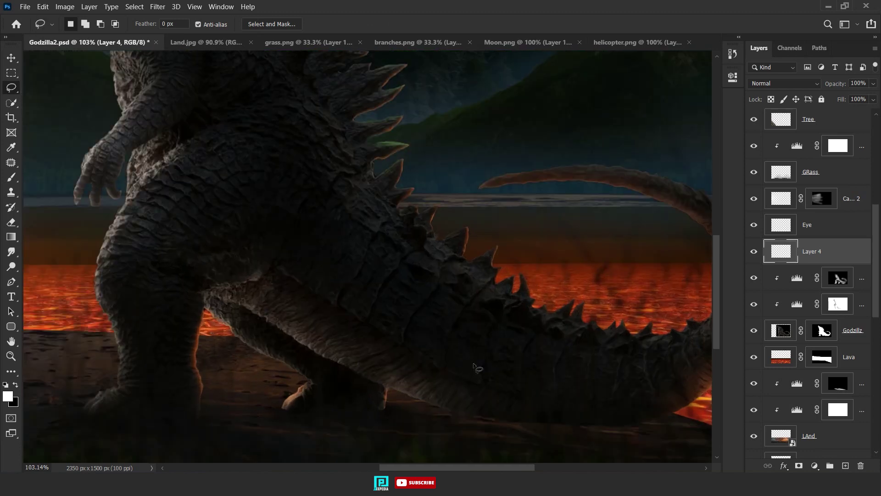
scroll(417, 233, up, 3)
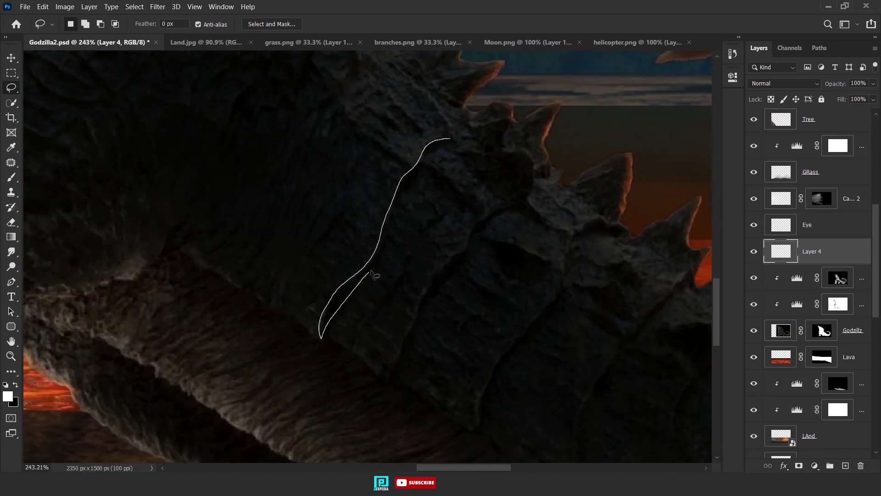
drag(434, 155, 452, 140)
scroll(455, 171, down, 2)
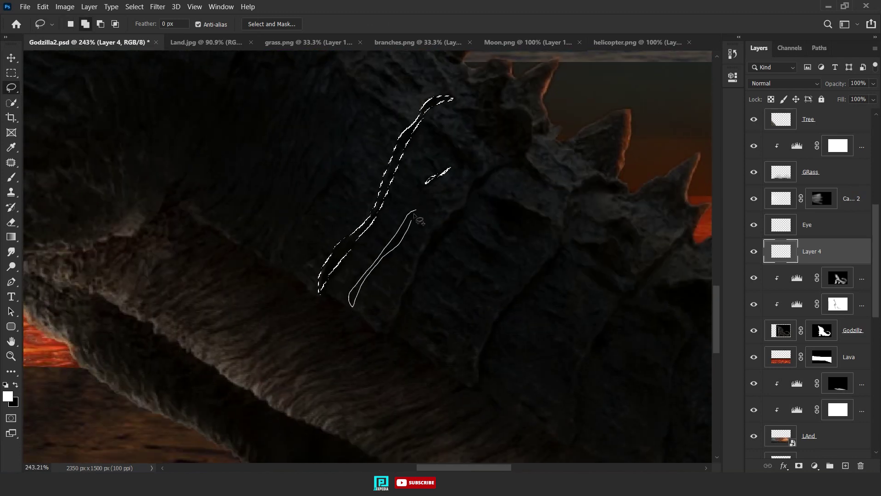
drag(485, 193, 443, 124)
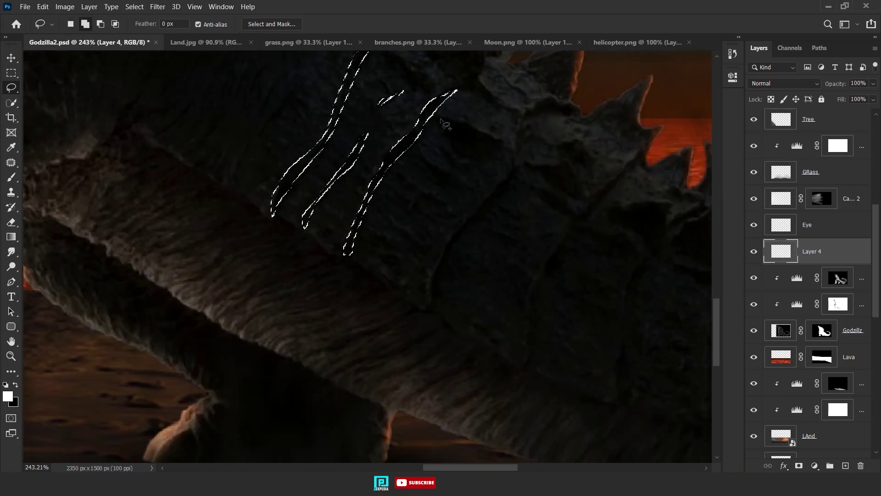
drag(421, 229, 393, 224)
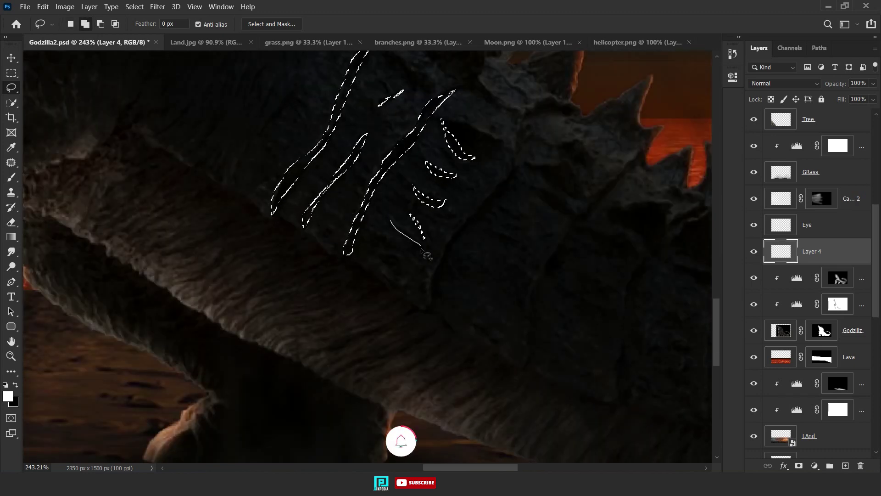
drag(509, 196, 574, 171)
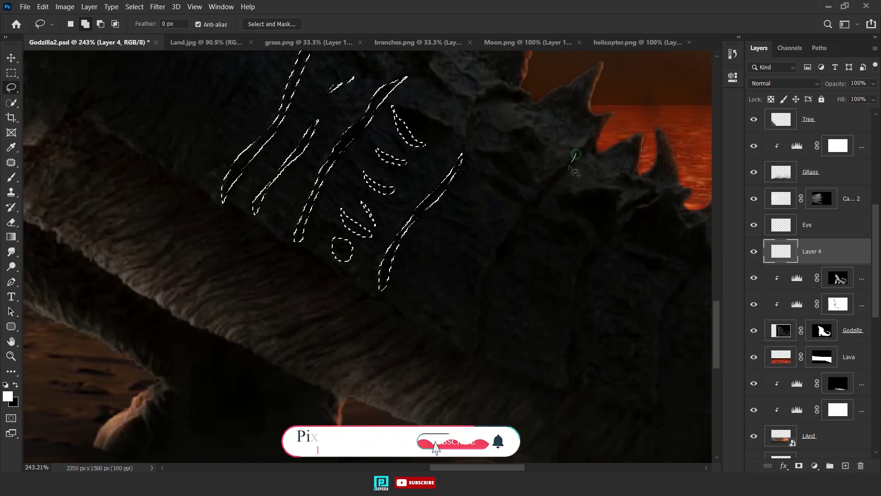
drag(481, 353, 574, 156)
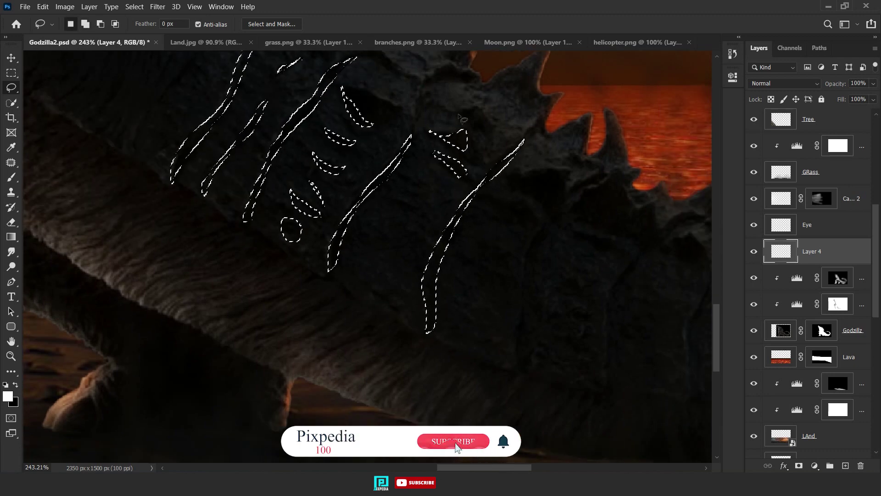
Add more lasso streaks lower on the back and along the tail.
mouse_move(333, 253)
mouse_down()
mouse_move(357, 271)
mouse_move(334, 254)
mouse_up()
mouse_move(342, 228)
mouse_down()
mouse_move(372, 248)
mouse_move(379, 225)
mouse_up()
drag(365, 179, 395, 193)
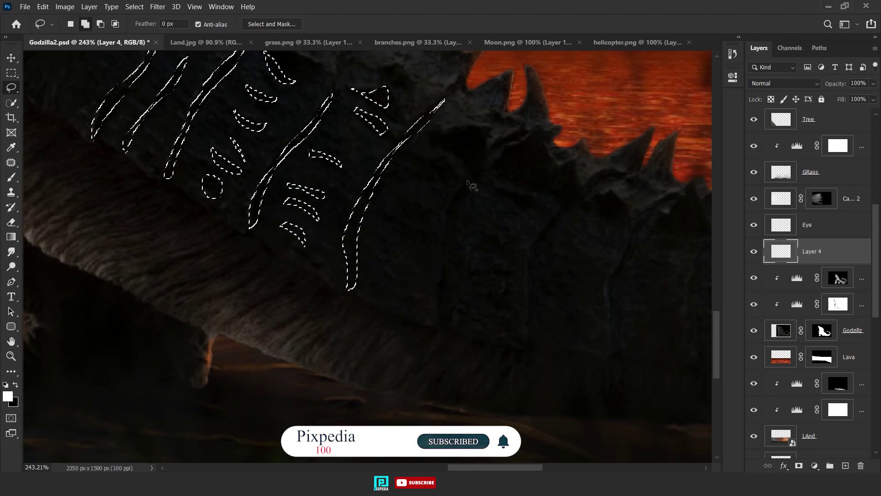
mouse_move(466, 181)
mouse_down()
mouse_move(466, 192)
mouse_move(476, 181)
mouse_up()
drag(422, 182, 411, 213)
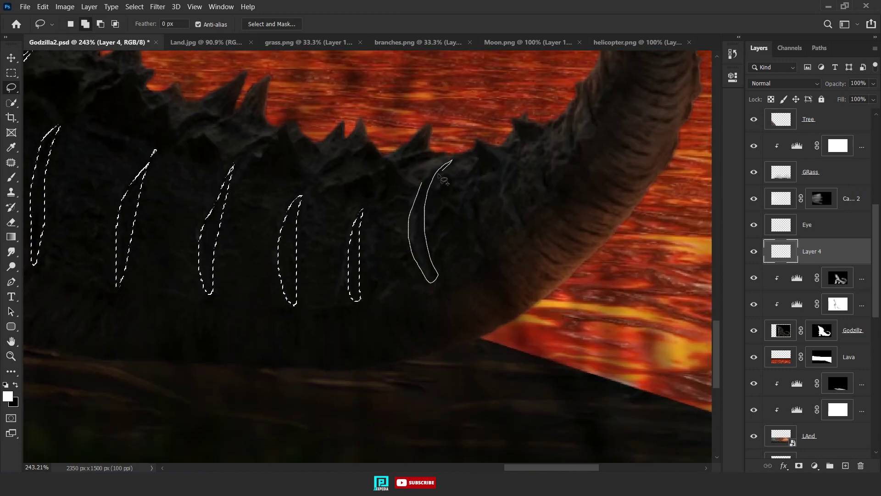
drag(441, 177, 452, 162)
drag(372, 195, 392, 268)
drag(418, 198, 418, 197)
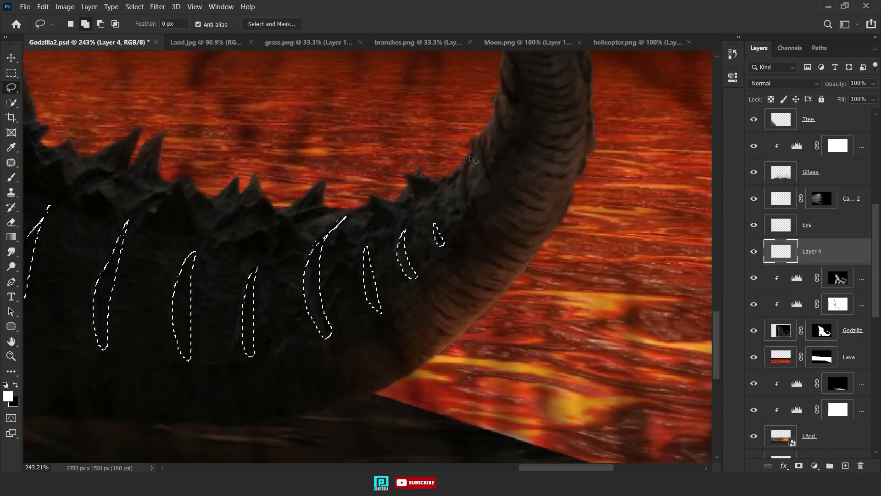
scroll(550, 234, up, 3)
scroll(553, 235, up, 1)
Outline the tips and edges of the back spines with the lasso.
drag(546, 224, 535, 238)
drag(645, 238, 668, 262)
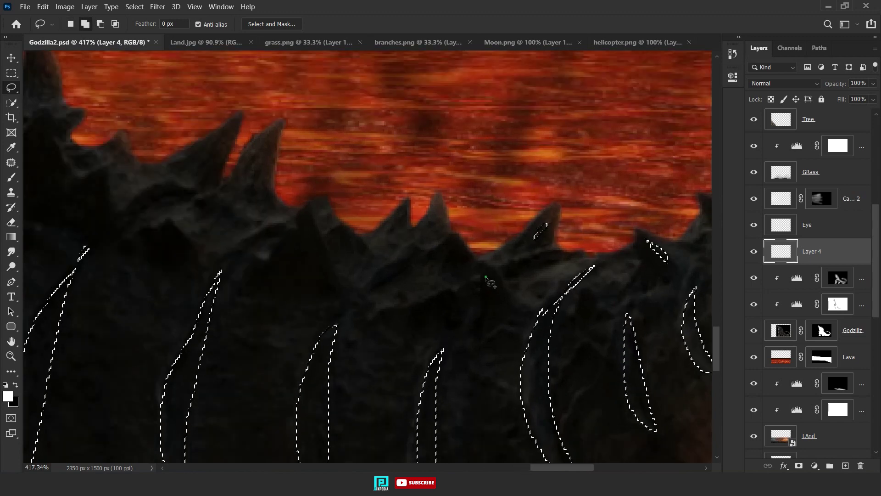
drag(491, 273, 487, 300)
drag(439, 209, 425, 230)
mouse_move(401, 213)
mouse_down()
mouse_move(399, 230)
mouse_move(468, 248)
mouse_up()
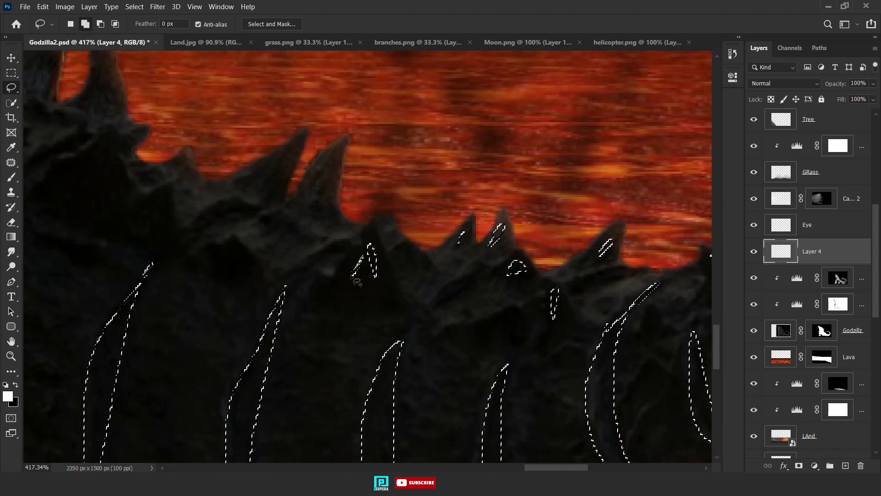
drag(358, 206, 447, 259)
drag(415, 219, 401, 248)
drag(427, 216, 652, 298)
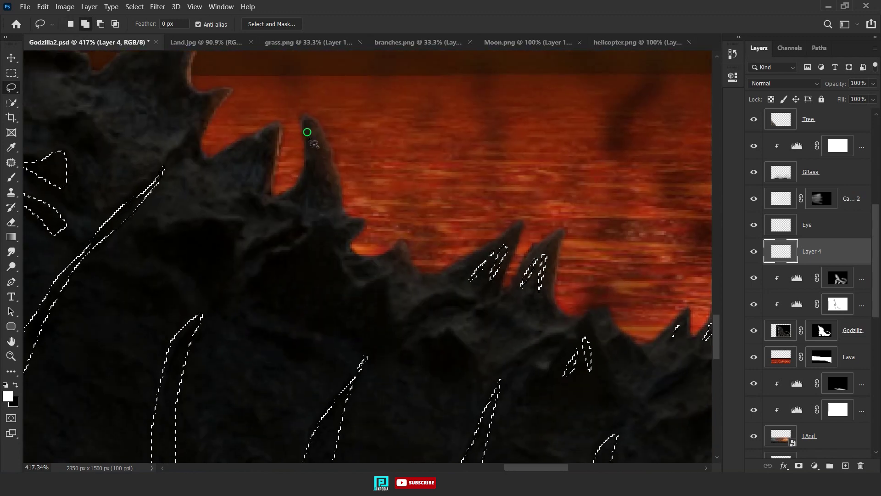
drag(438, 200, 415, 219)
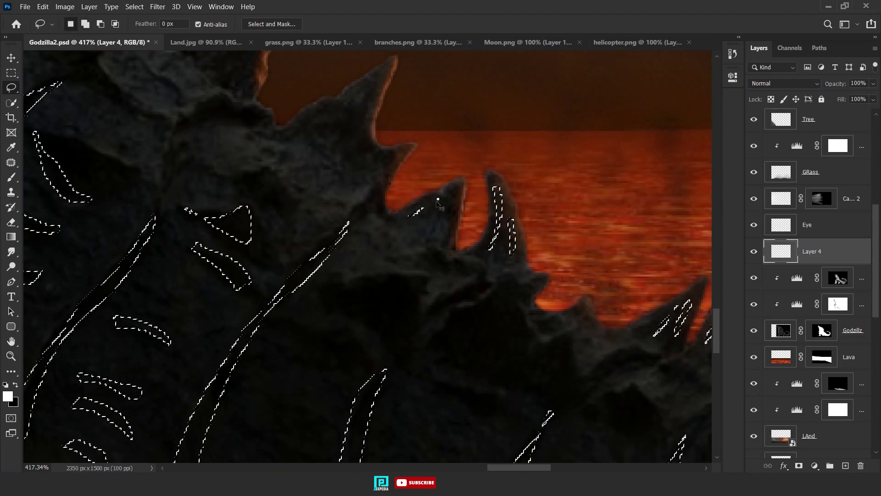
Add thin strips along the spine edges and shapes near the spine bases.
mouse_move(374, 84)
mouse_down()
mouse_move(515, 164)
mouse_move(486, 202)
mouse_up()
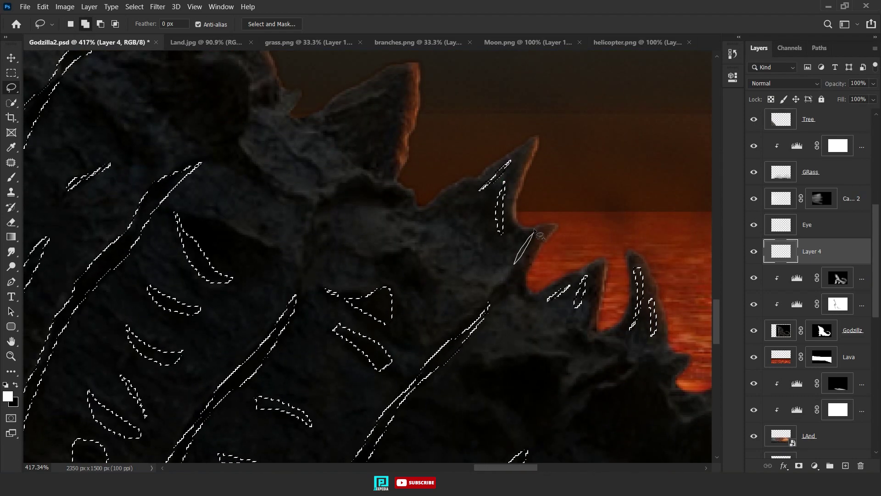
drag(330, 116, 436, 251)
drag(486, 238, 459, 276)
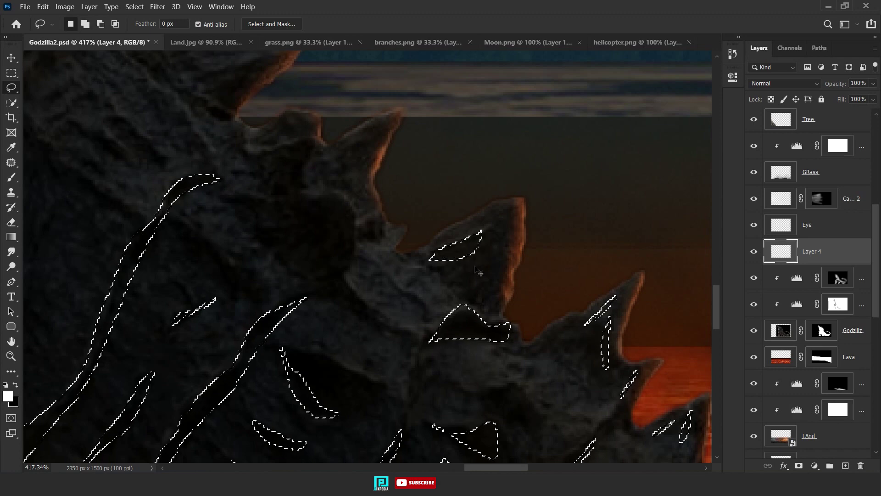
drag(296, 212, 348, 226)
mouse_move(349, 226)
mouse_down()
mouse_move(377, 216)
mouse_move(348, 252)
mouse_move(336, 363)
mouse_move(286, 329)
mouse_up()
drag(233, 333, 309, 273)
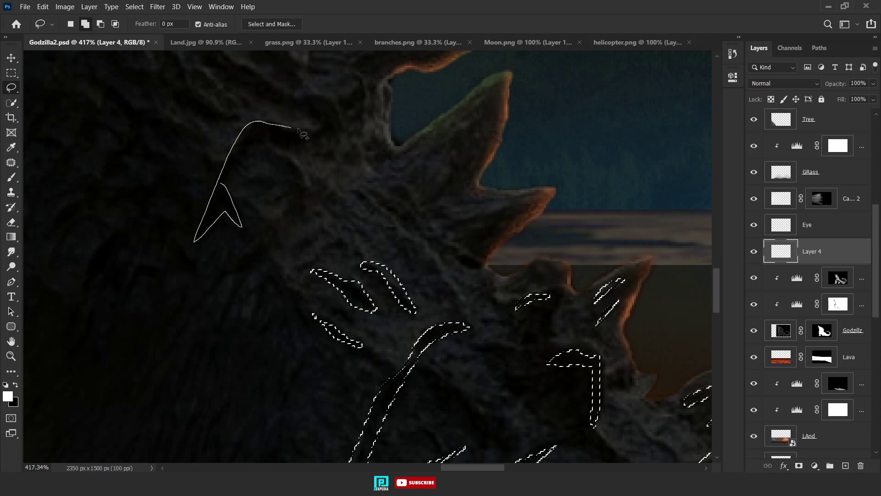
drag(247, 196, 244, 202)
Outline thin strips along the shoulder spines.
scroll(501, 274, up, 3)
drag(484, 324, 478, 331)
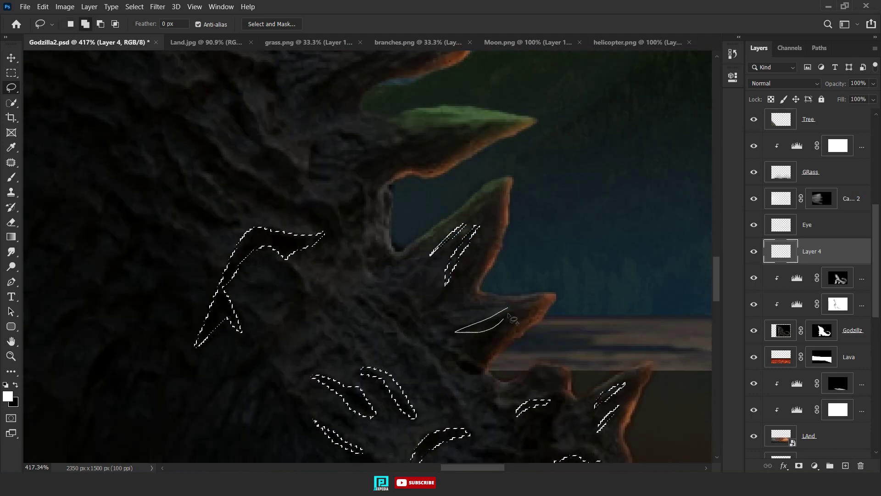
drag(340, 315, 412, 371)
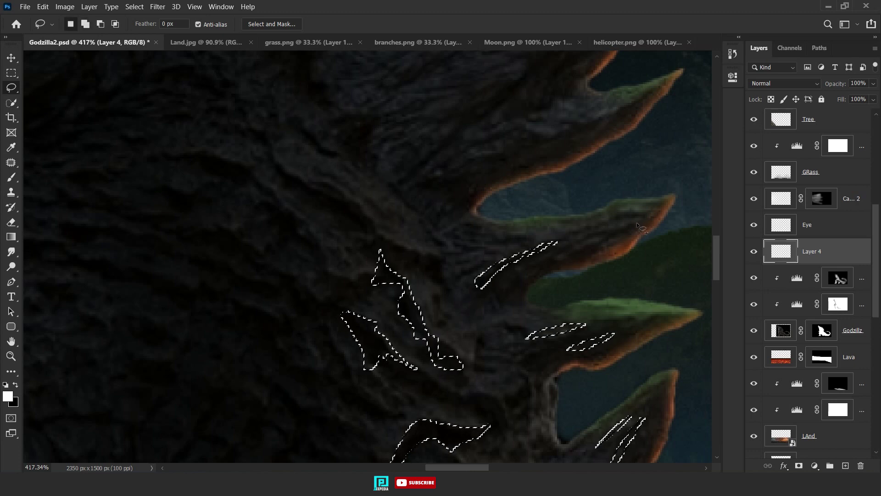
drag(406, 207, 464, 127)
scroll(522, 236, up, 2)
drag(522, 235, 571, 223)
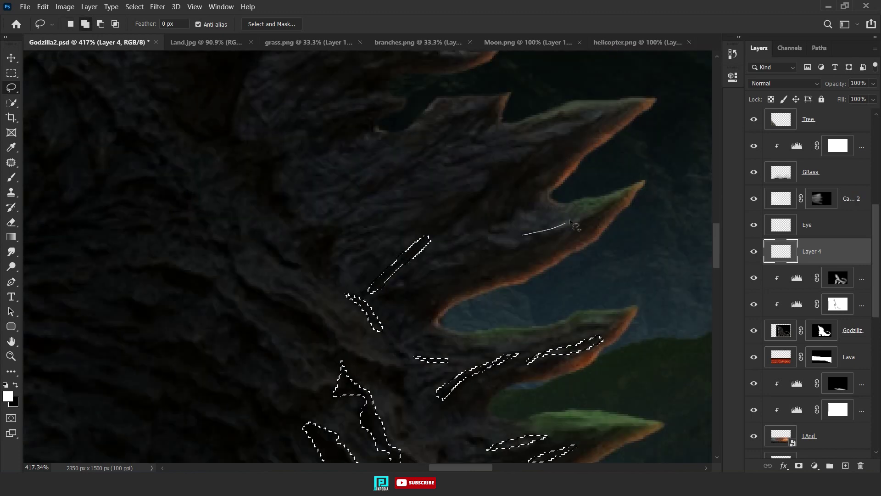
drag(505, 198, 496, 246)
drag(443, 175, 393, 203)
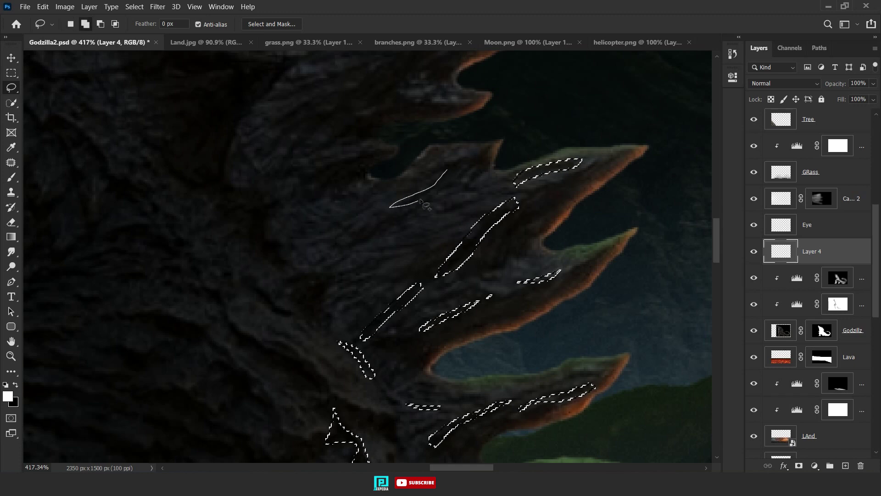
Add final streaks near the shoulder, neck and upper spines.
drag(295, 285, 255, 324)
drag(295, 210, 503, 174)
drag(429, 259, 477, 312)
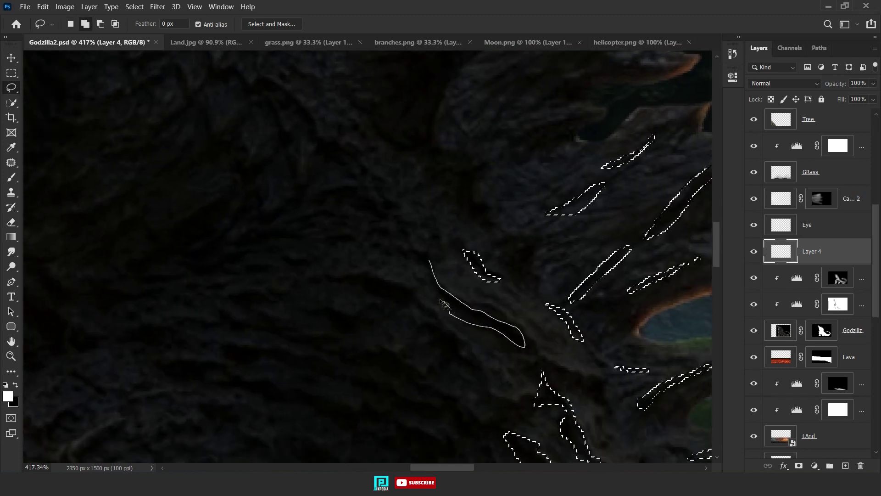
drag(426, 304, 415, 310)
drag(427, 349, 473, 370)
scroll(438, 347, up, 3)
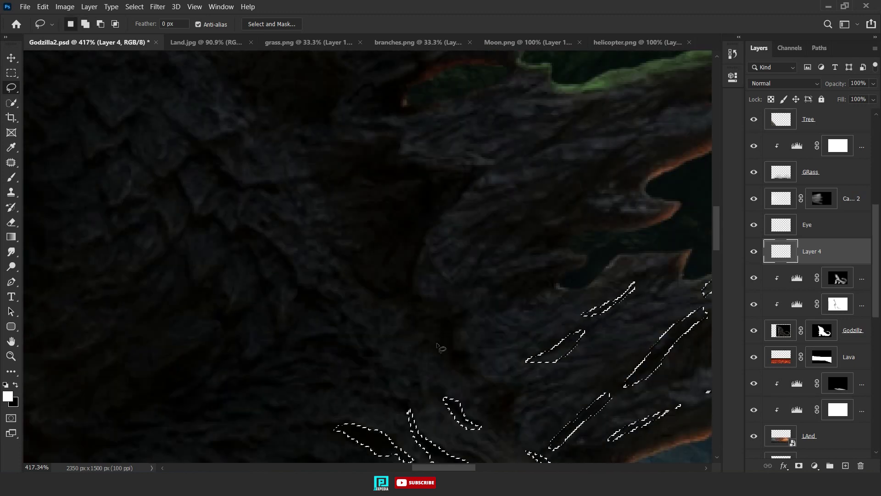
drag(412, 274, 411, 275)
scroll(456, 239, up, 2)
scroll(457, 239, right, 4)
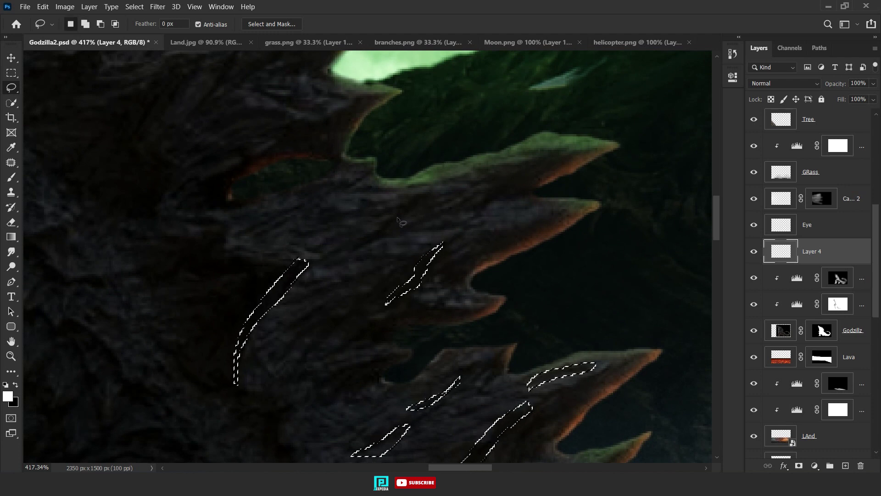
Lasso-select thin slivers along Godzilla's upper back spines, adding each to the selection.
drag(503, 236, 505, 239)
scroll(433, 269, left, 3)
scroll(433, 269, up, 1)
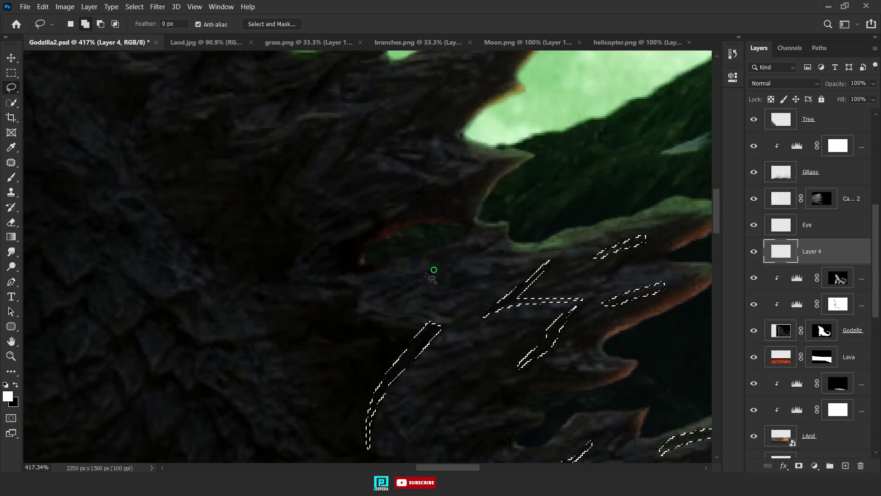
scroll(391, 251, up, 3)
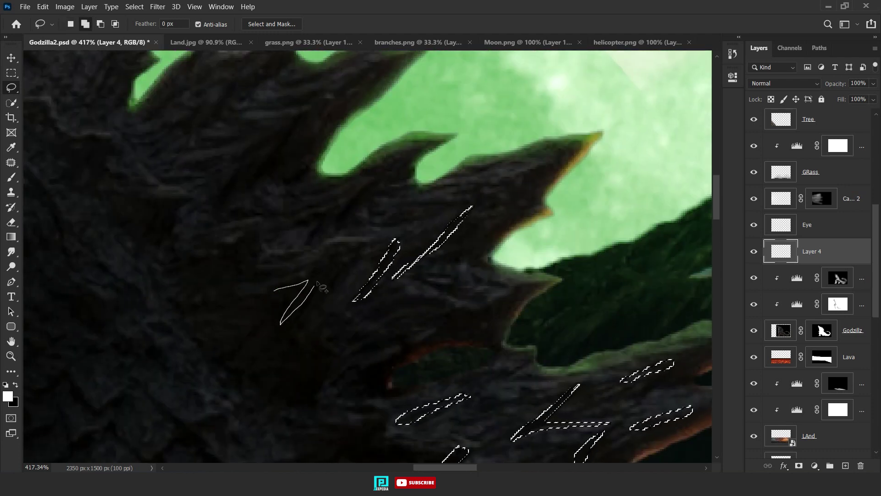
drag(503, 209, 494, 206)
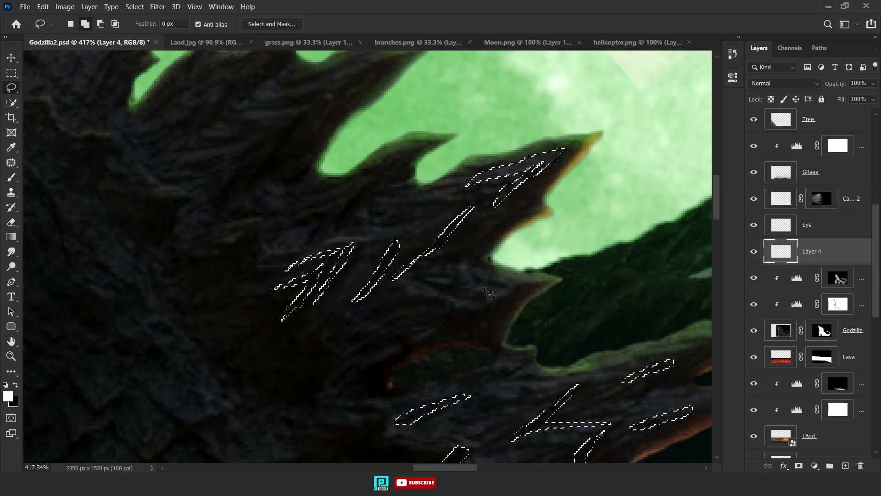
drag(487, 275, 495, 296)
scroll(469, 278, up, 1)
scroll(469, 278, left, 3)
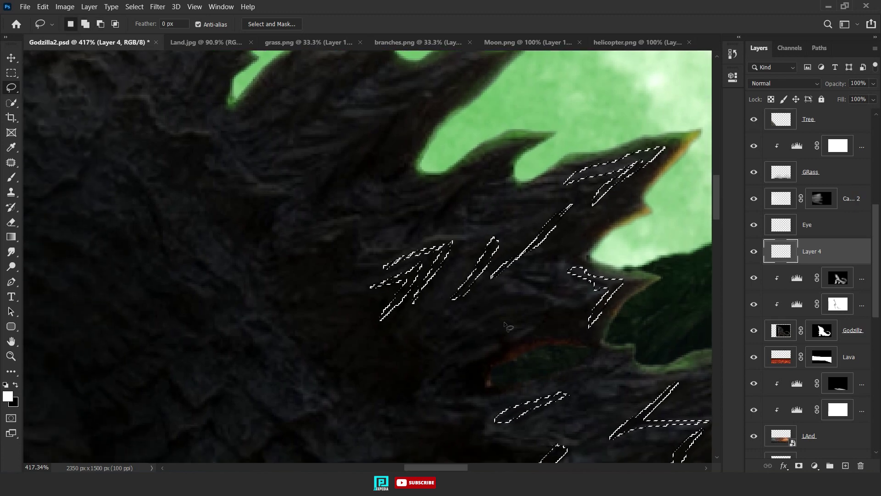
drag(475, 232, 436, 280)
scroll(406, 270, up, 2)
mouse_move(443, 194)
mouse_down()
mouse_move(369, 218)
mouse_move(339, 315)
mouse_up()
drag(276, 306, 296, 308)
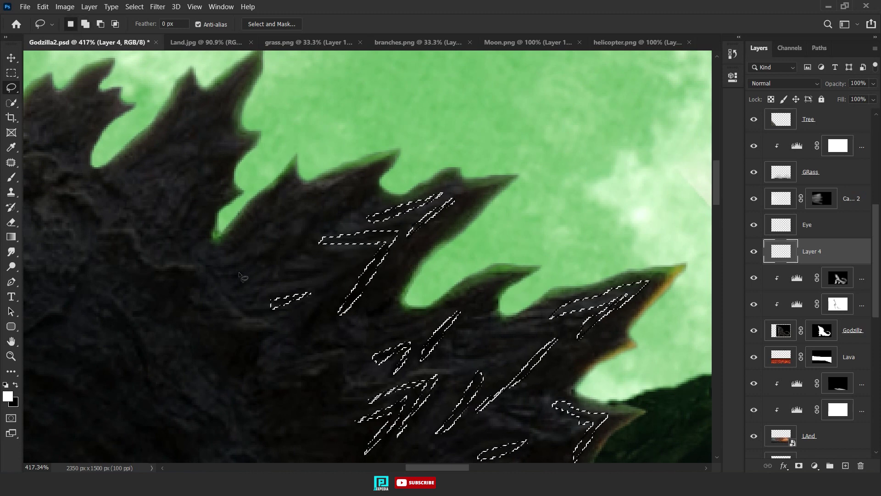
scroll(296, 309, up, 2)
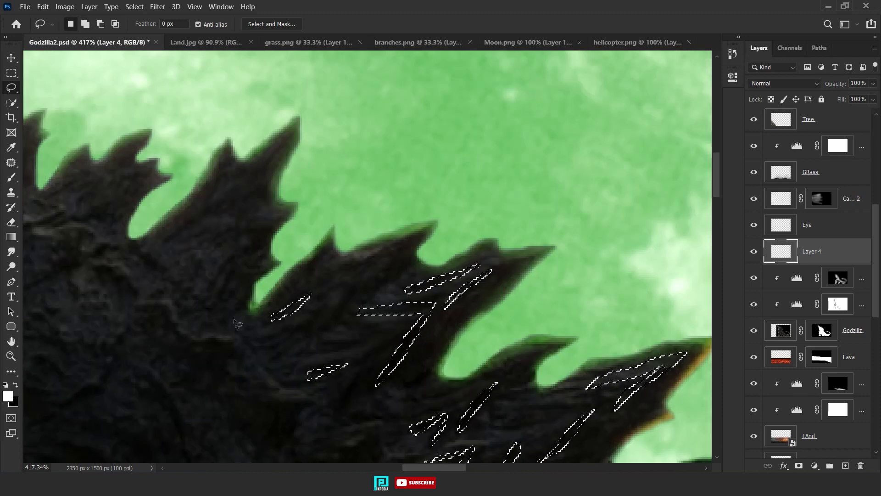
scroll(234, 321, up, 1)
scroll(234, 321, left, 2)
drag(222, 309, 236, 334)
drag(312, 248, 316, 237)
drag(301, 290, 282, 340)
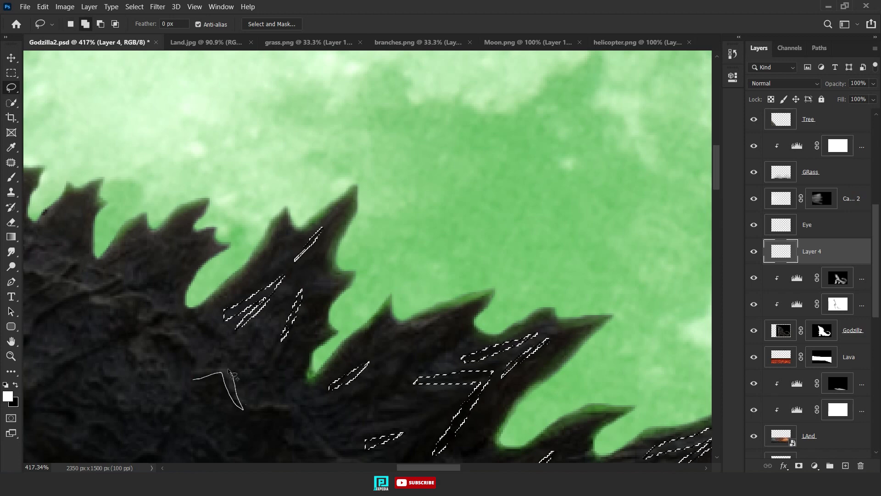
scroll(156, 384, left, 3)
scroll(156, 384, down, 1)
drag(232, 374, 158, 374)
scroll(275, 272, up, 2)
scroll(276, 271, left, 1)
mouse_move(295, 323)
mouse_down()
mouse_move(344, 315)
mouse_move(321, 360)
mouse_up()
scroll(321, 360, left, 2)
scroll(322, 360, down, 2)
drag(339, 300, 227, 374)
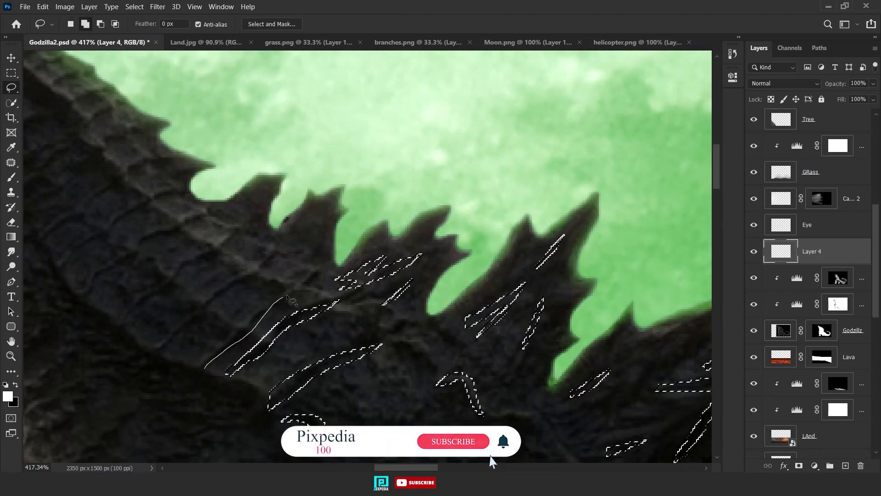
drag(324, 271, 217, 356)
drag(159, 350, 159, 348)
drag(131, 311, 160, 298)
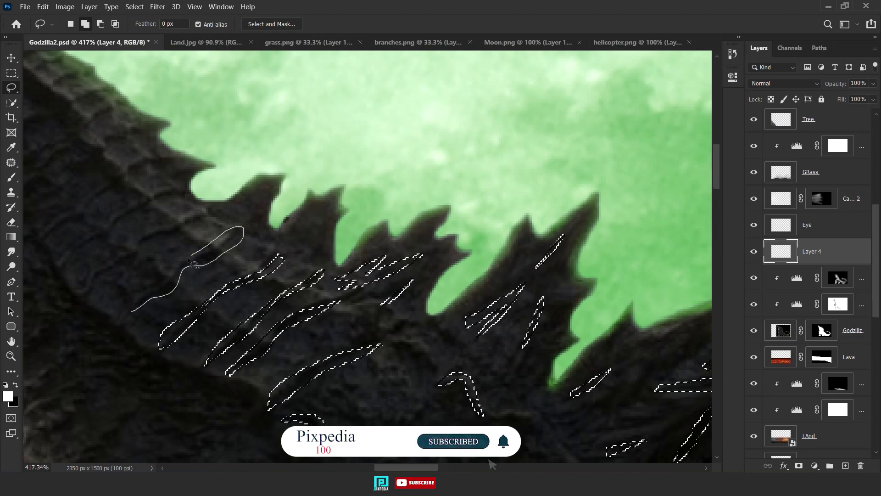
drag(192, 262, 137, 308)
Add more upper-spine slivers and curved mid-back ridges to the Lasso selection.
scroll(261, 122, down, 5)
scroll(261, 121, up, 4)
mouse_move(380, 143)
mouse_down()
mouse_move(399, 124)
mouse_move(395, 152)
mouse_up()
drag(347, 96, 341, 130)
drag(466, 233, 477, 250)
drag(424, 293, 436, 308)
mouse_move(468, 315)
mouse_down()
mouse_move(442, 349)
mouse_move(423, 353)
mouse_up()
drag(501, 330, 528, 390)
scroll(514, 358, down, 3)
drag(566, 225, 599, 248)
scroll(504, 235, right, 2)
mouse_move(454, 237)
mouse_down()
mouse_move(505, 219)
mouse_move(342, 272)
mouse_up()
scroll(459, 236, down, 2)
scroll(459, 236, left, 2)
drag(465, 278, 417, 272)
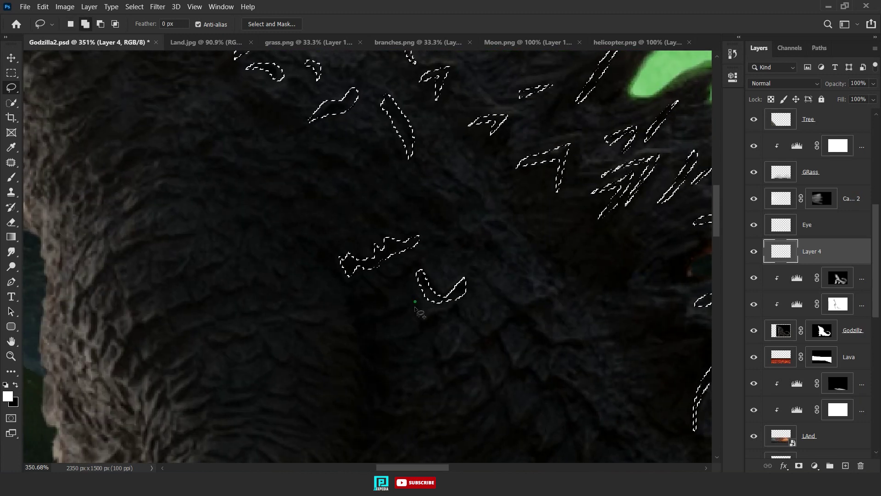
scroll(415, 310, down, 3)
scroll(416, 310, right, 2)
drag(387, 197, 321, 229)
drag(402, 243, 360, 269)
drag(396, 217, 429, 279)
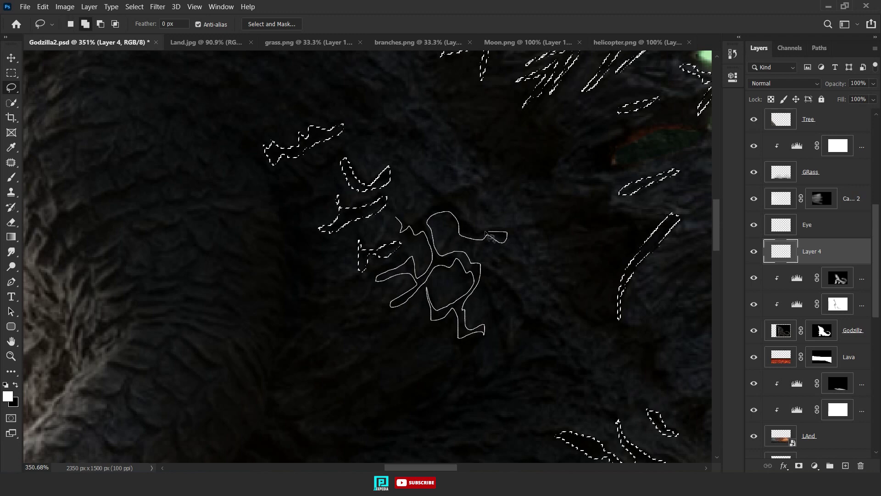
drag(416, 224, 415, 224)
scroll(415, 224, down, 3)
scroll(415, 224, right, 2)
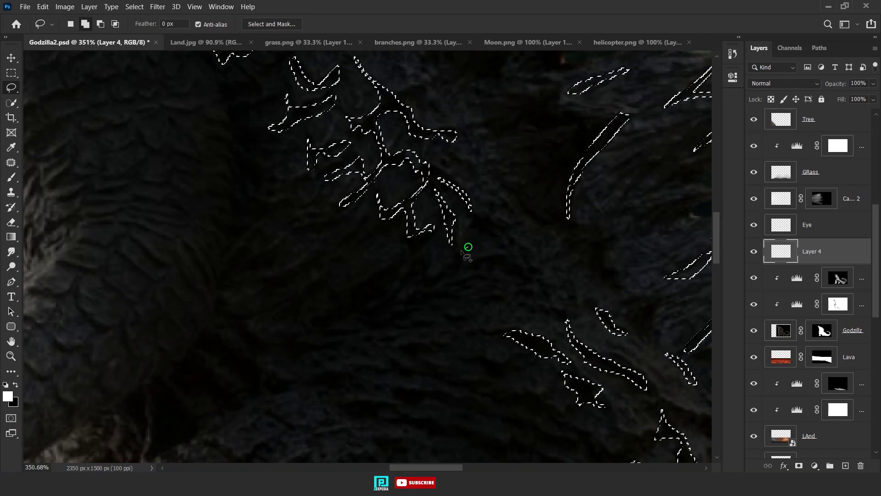
drag(473, 245, 363, 323)
drag(395, 261, 299, 298)
Extend the selection with ridge slivers down the lower back, hip and toward the tail.
scroll(367, 257, up, 3)
scroll(367, 258, left, 2)
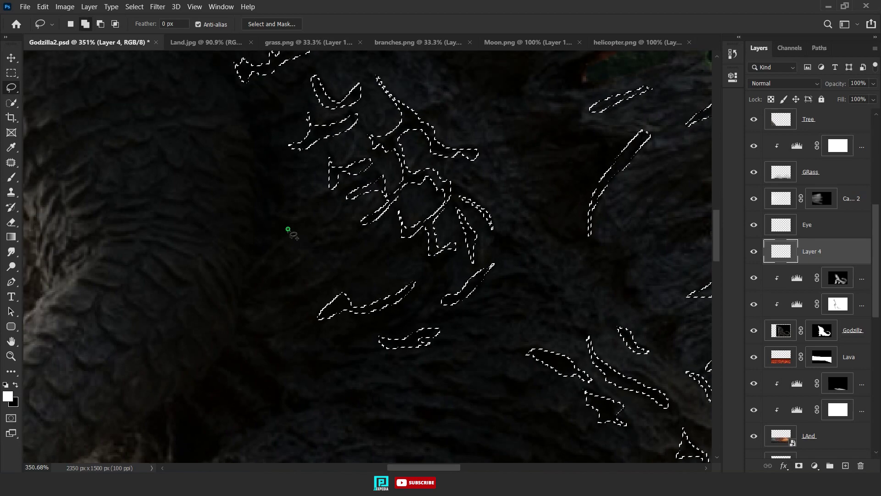
drag(330, 221, 290, 230)
drag(304, 250, 361, 246)
scroll(391, 285, down, 3)
scroll(390, 285, right, 2)
drag(337, 285, 388, 285)
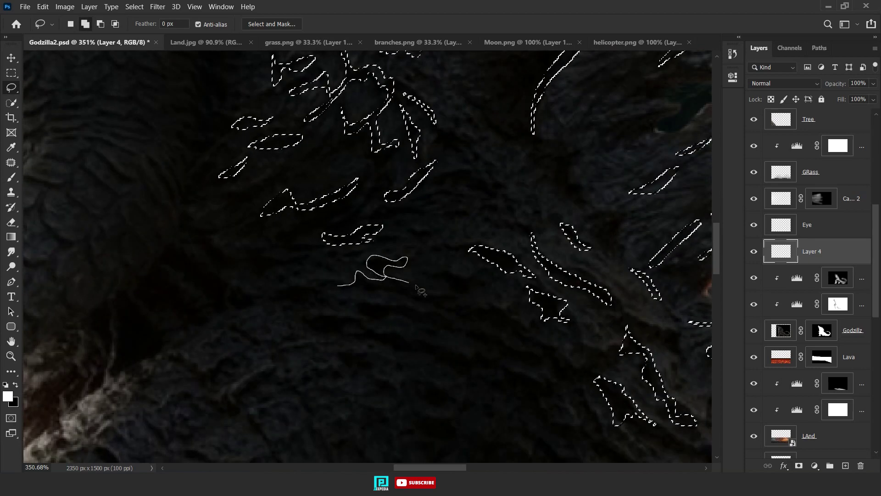
drag(523, 339, 531, 338)
scroll(528, 337, down, 3)
scroll(528, 338, right, 1)
drag(288, 253, 443, 291)
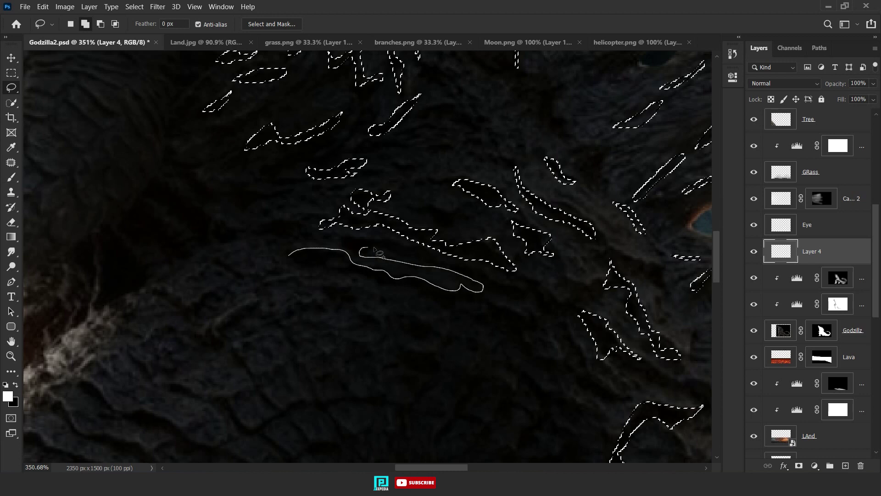
drag(296, 272, 289, 255)
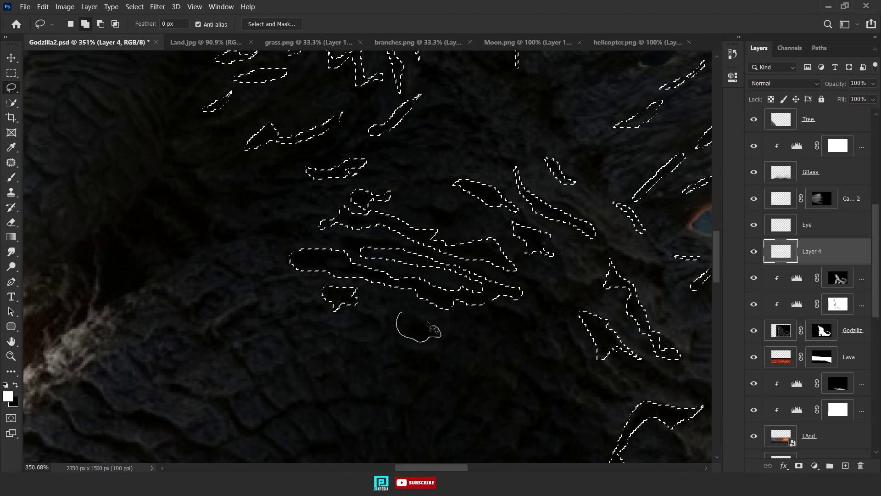
drag(404, 312, 403, 317)
scroll(528, 368, down, 3)
mouse_move(508, 336)
mouse_down()
mouse_move(523, 381)
mouse_move(533, 381)
mouse_up()
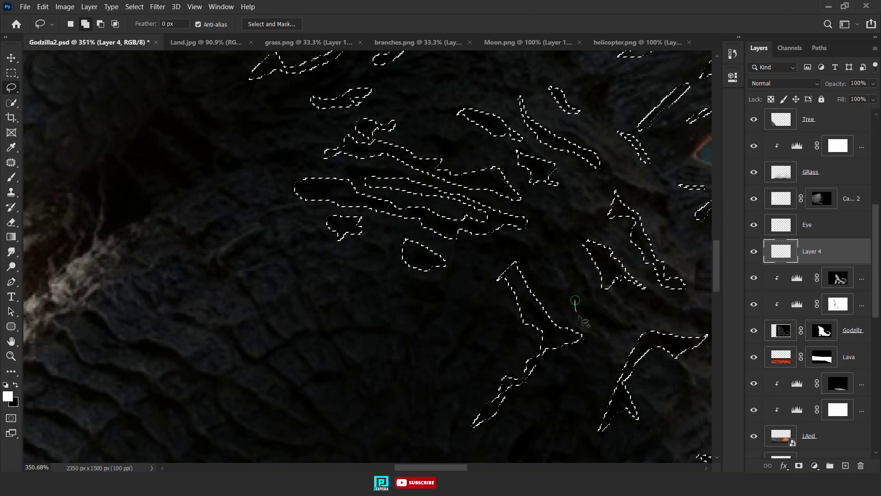
scroll(473, 203, down, 5)
scroll(473, 203, up, 4)
drag(452, 190, 455, 195)
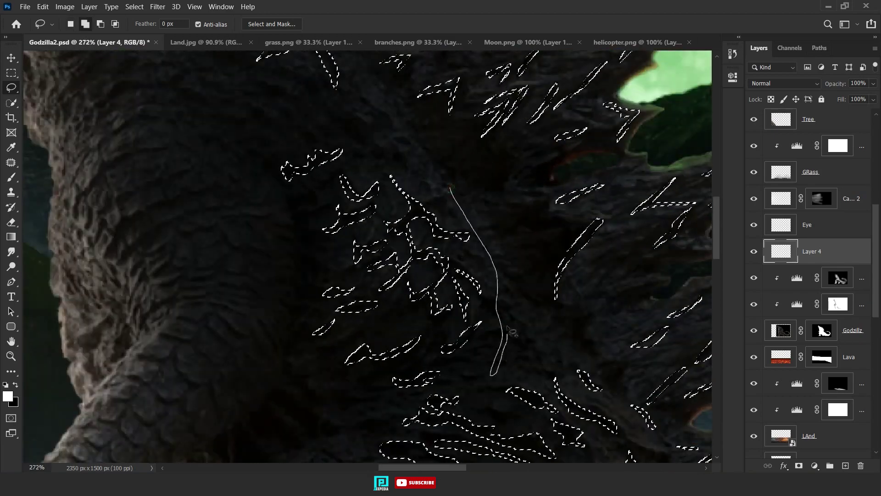
drag(536, 321, 532, 345)
drag(560, 330, 546, 357)
drag(555, 222, 525, 237)
drag(537, 248, 520, 263)
scroll(521, 262, down, 4)
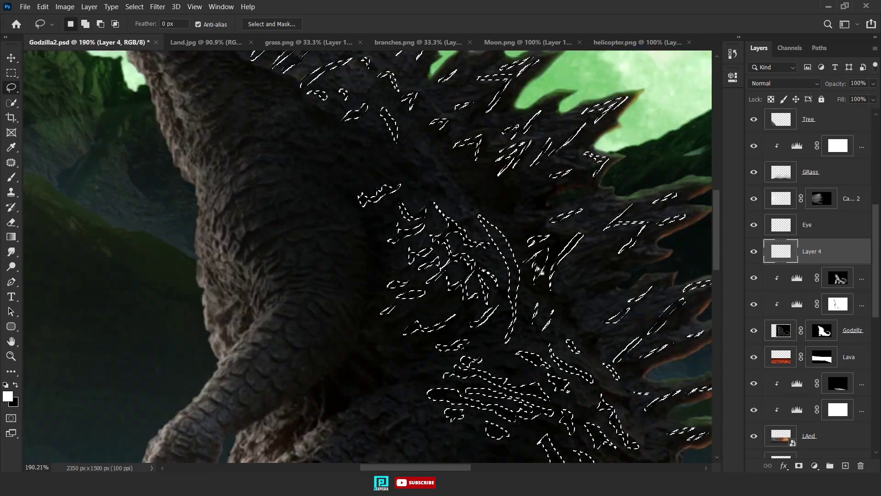
scroll(521, 262, down, 4)
Paint the selected slivers bright blue with a large brush, then deselect.
click(7, 395)
click(816, 159)
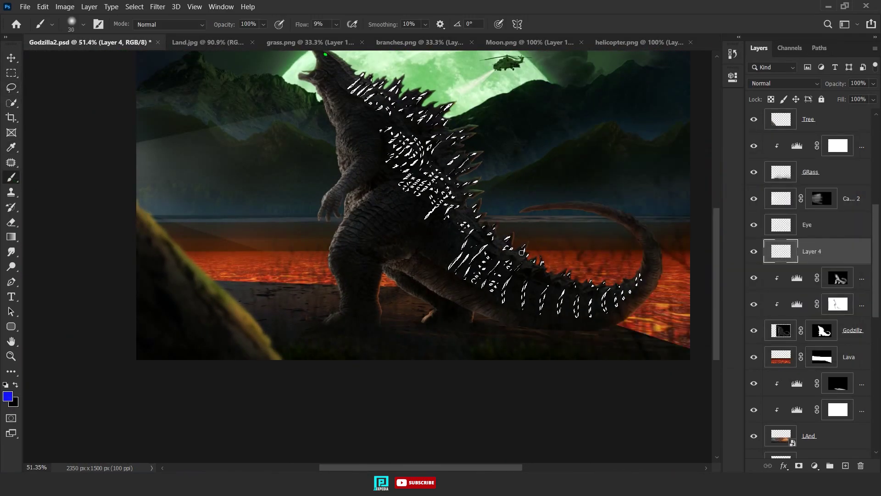
scroll(522, 252, down, 3)
key(shift+0)
drag(304, 157, 504, 299)
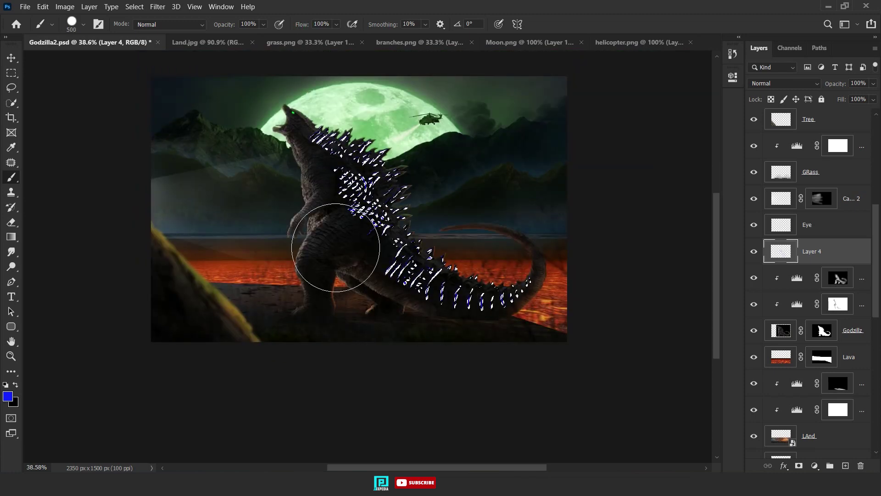
key(ctrl+d)
Set the streak layer's blend mode to Linear Dodge (Add).
key(v)
click(784, 83)
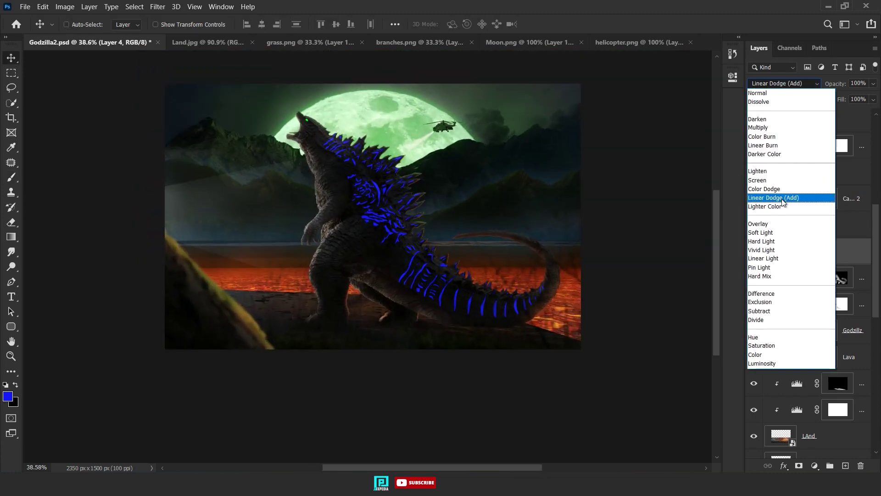
click(784, 198)
Add a Bevel & Emboss effect to the streak layer with increased depth.
double_click(849, 251)
drag(321, 207, 183, 185)
click(459, 88)
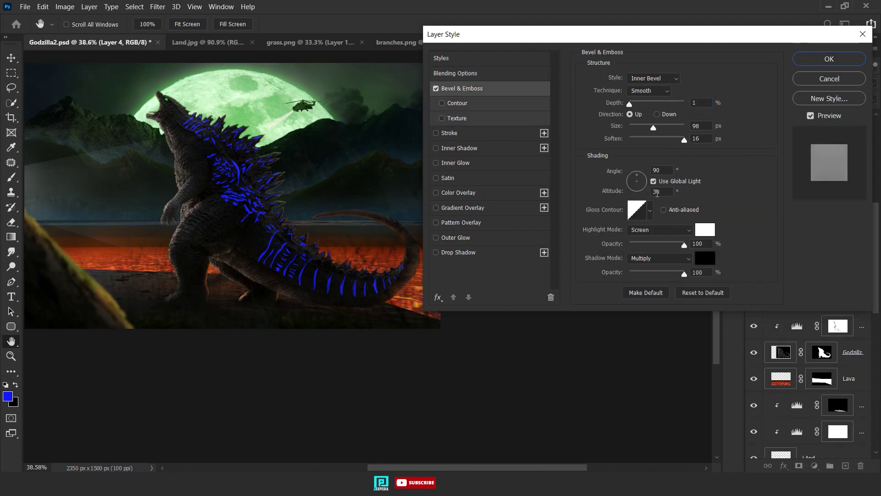
ctrl+click(303, 221)
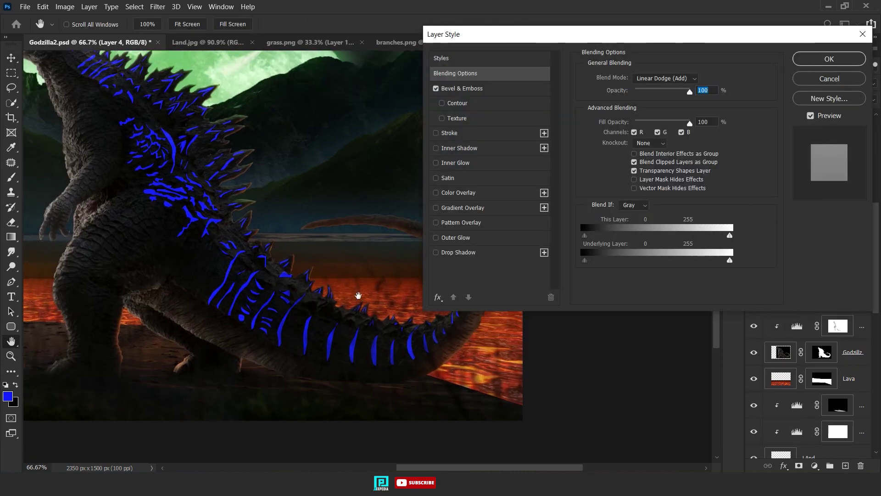
mouse_move(630, 103)
mouse_down()
mouse_move(650, 103)
mouse_move(661, 132)
mouse_up()
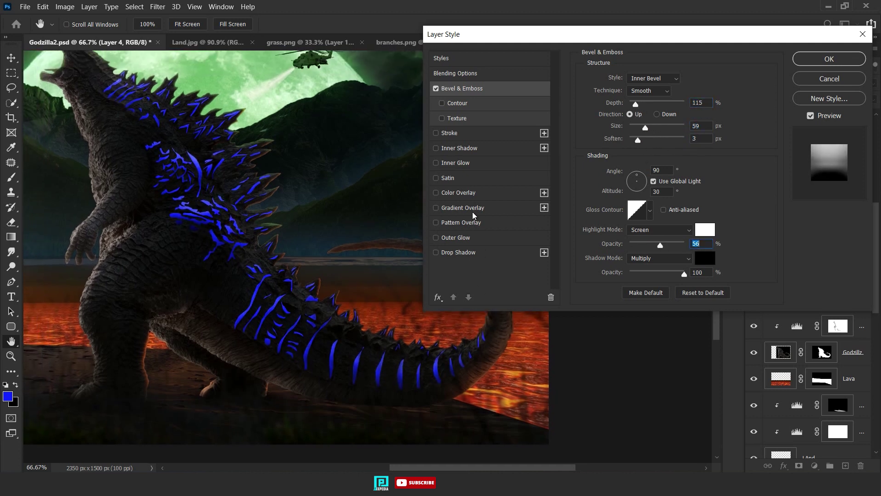
Add a white Color Overlay at nearly zero opacity.
click(699, 81)
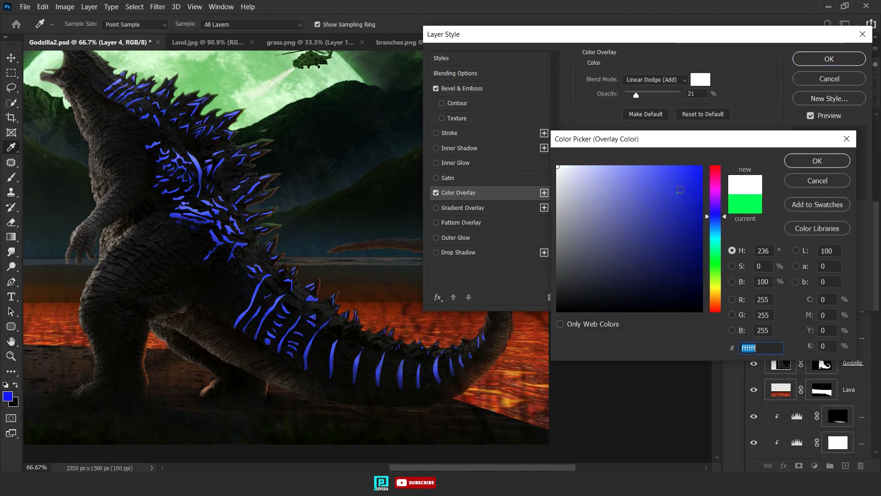
key(Return)
drag(636, 95, 628, 94)
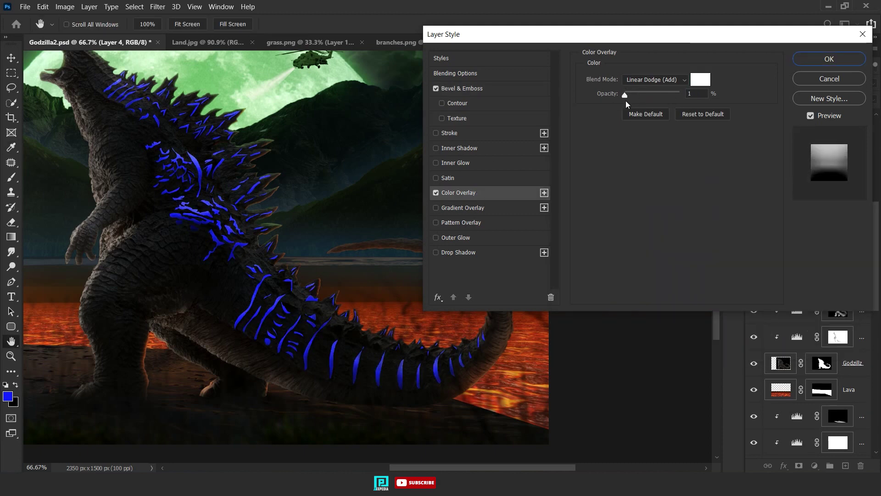
Add a blue Outer Glow to the streaks.
click(514, 242)
click(610, 119)
key(Return)
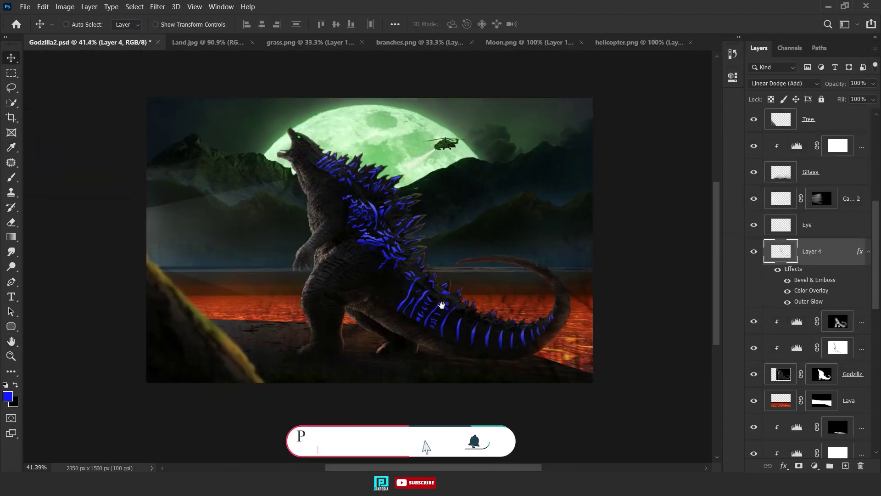
Add a solid colour fill layer and set a soft-edged brush at 33% flow.
click(815, 466)
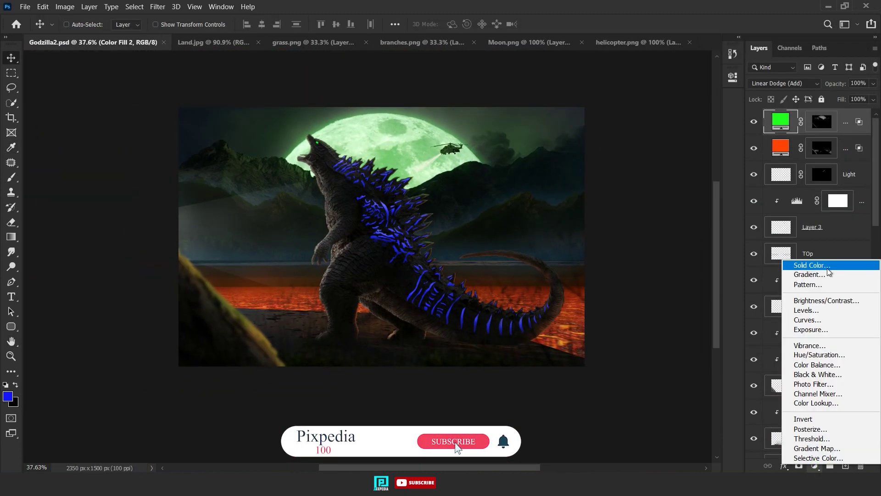
click(787, 262)
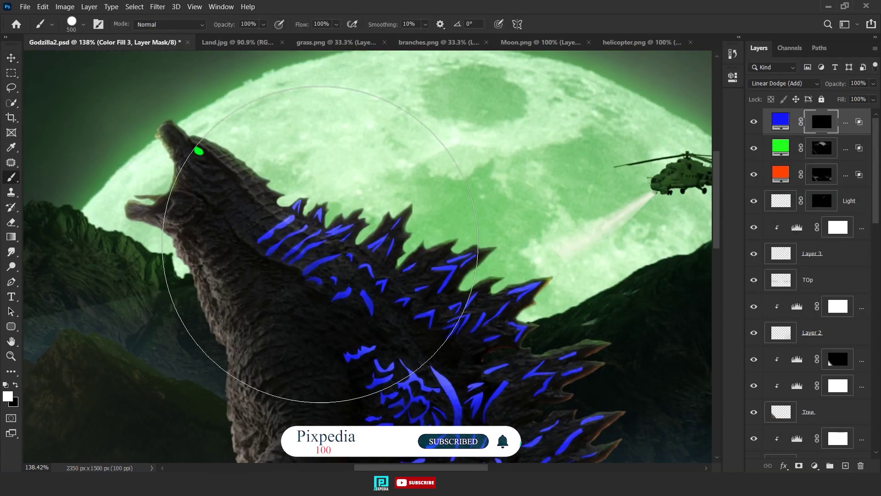
right_click(276, 235)
click(356, 289)
key(shift+3)
key(shift+3)
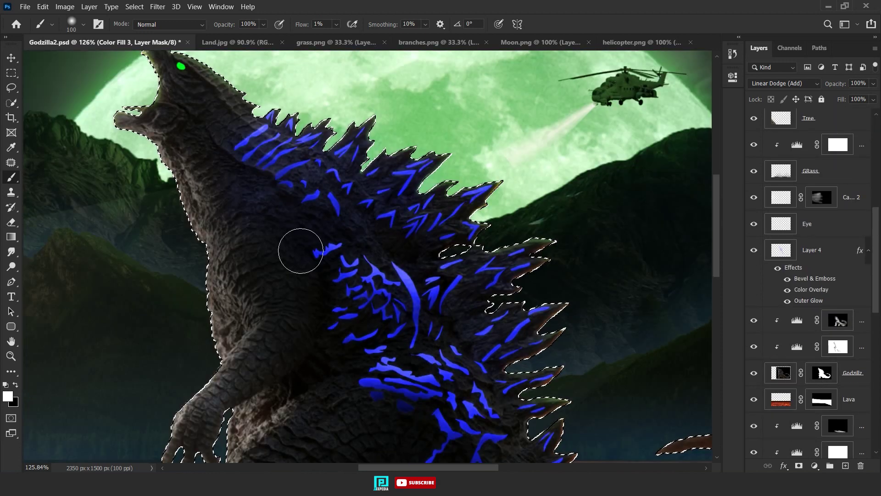
Enlarge the brush for the tail spines and shrink it for the upper body, then switch to the Move tool.
scroll(300, 251, down, 5)
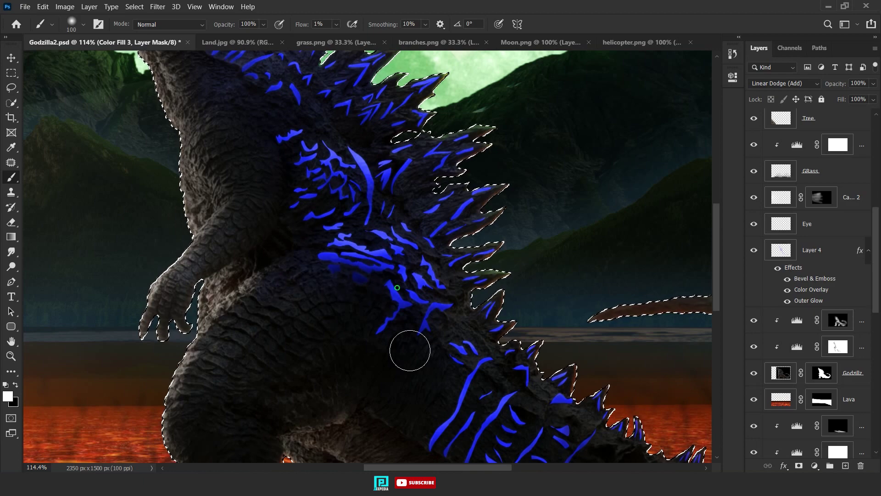
scroll(481, 203, down, 3)
scroll(387, 298, right, 3)
scroll(388, 299, down, 3)
scroll(387, 299, right, 3)
key(bracketright)
key(bracketright)
key(bracketright)
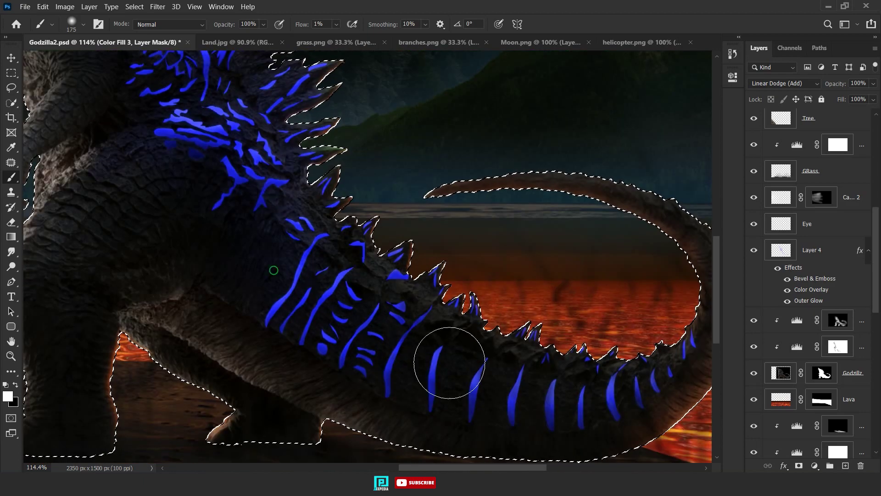
scroll(382, 283, right, 3)
scroll(413, 276, left, 5)
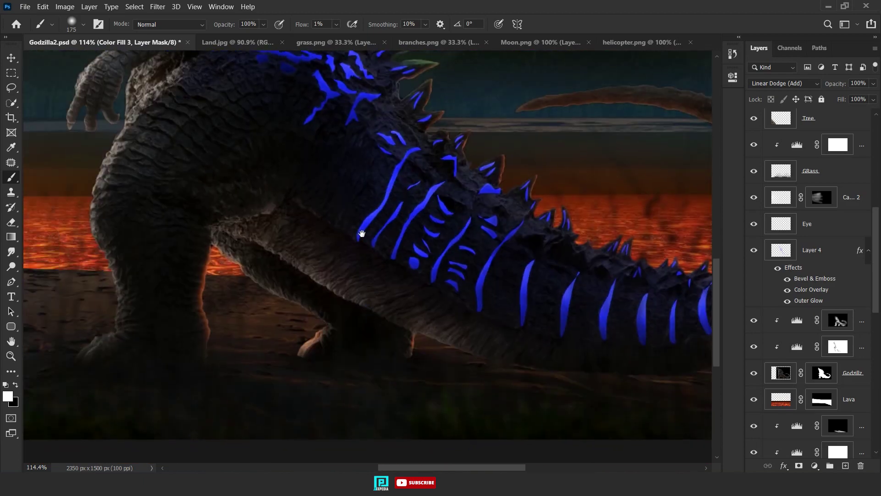
scroll(600, 336, left, 2)
scroll(600, 336, up, 5)
key(bracketleft)
key(bracketleft)
key(bracketleft)
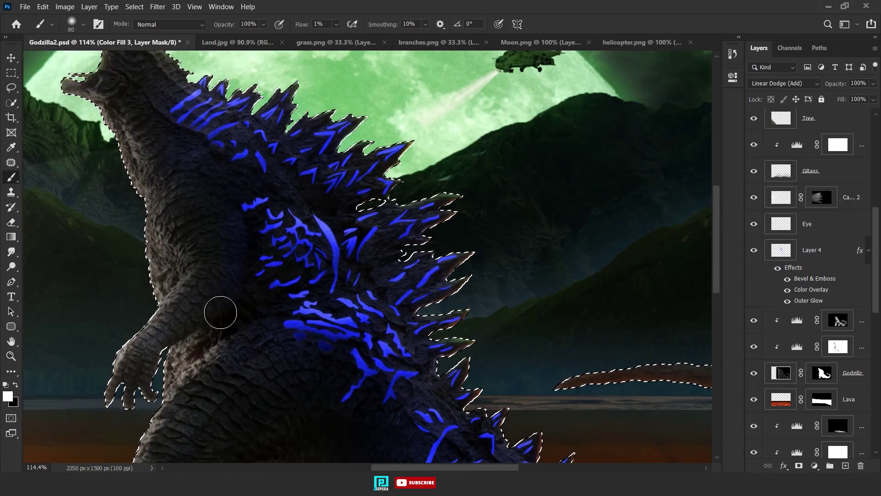
scroll(196, 152, down, 3)
scroll(331, 286, down, 3)
scroll(374, 295, down, 3)
key(v)
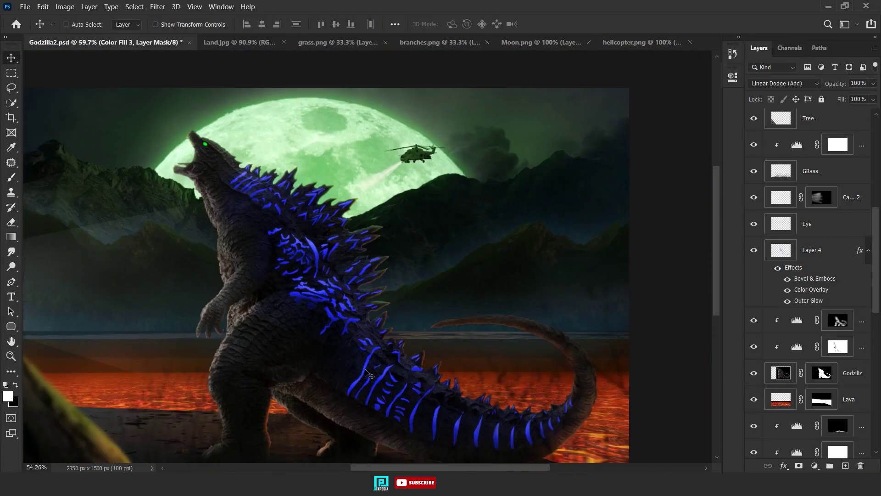
scroll(437, 304, down, 1)
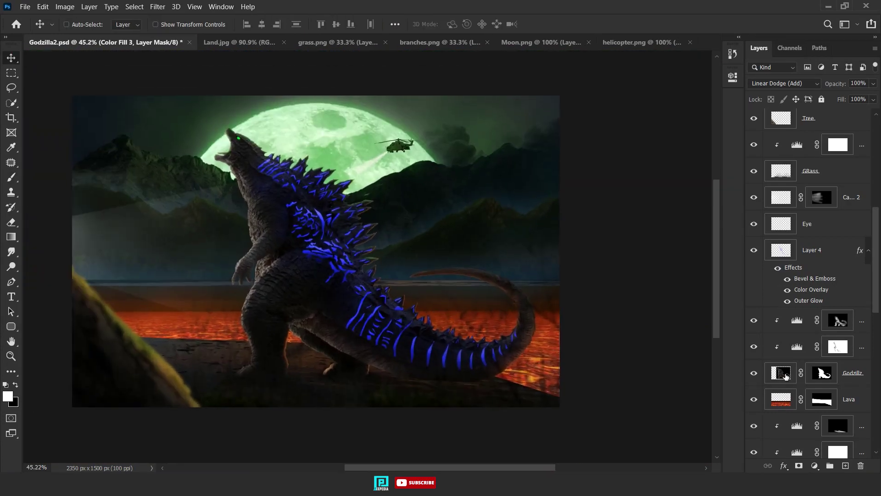
scroll(786, 377, up, 1)
Start renaming Layer 4, cancel, and return to the Godzilla composite document.
double_click(814, 277)
key(Escape)
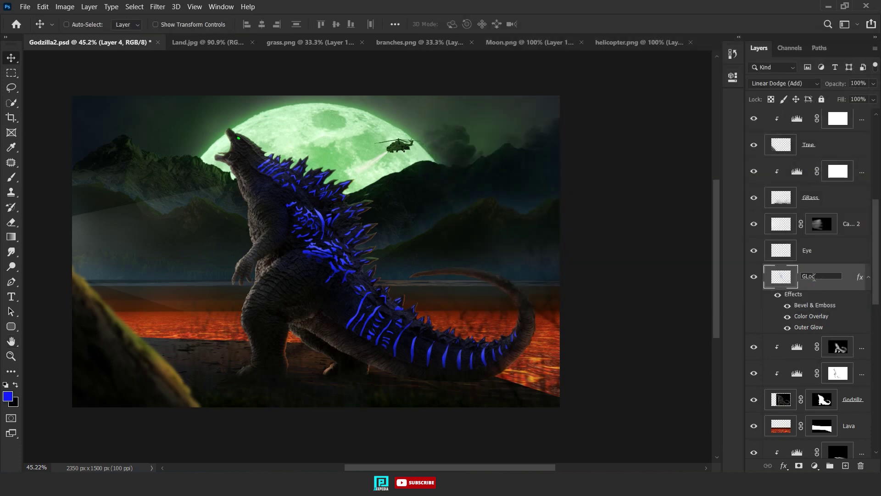
scroll(381, 275, up, 2)
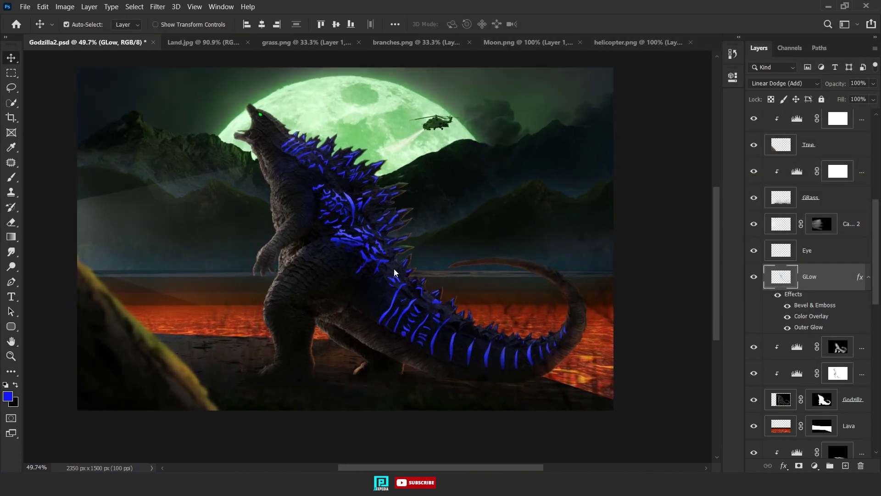
click(64, 42)
Paste the tree stump into Godzilla2.psd, then shrink it onto the lava shore beside the tail.
scroll(817, 230, up, 10)
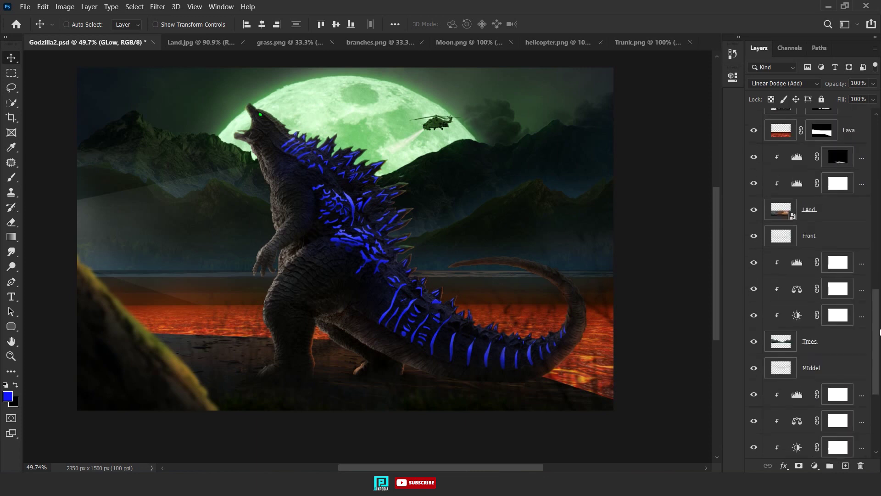
click(838, 157)
click(830, 132)
key(ctrl+v)
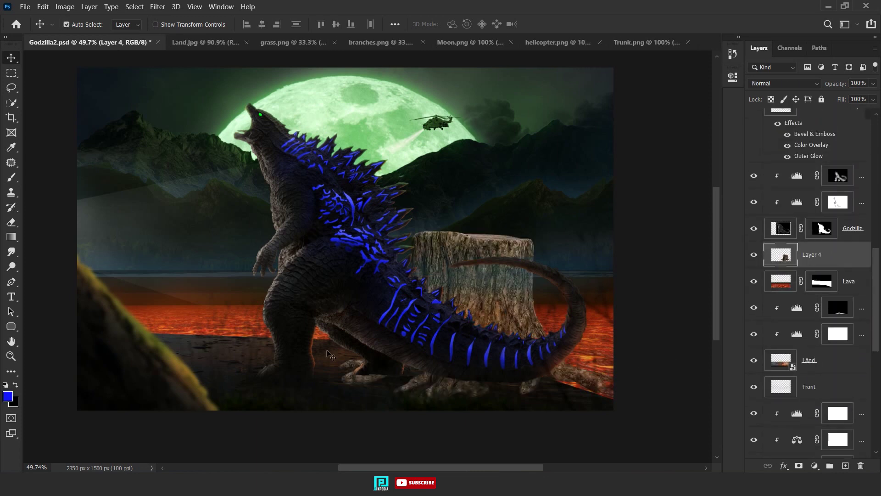
key(ctrl+t)
drag(472, 252, 245, 275)
drag(202, 322, 521, 388)
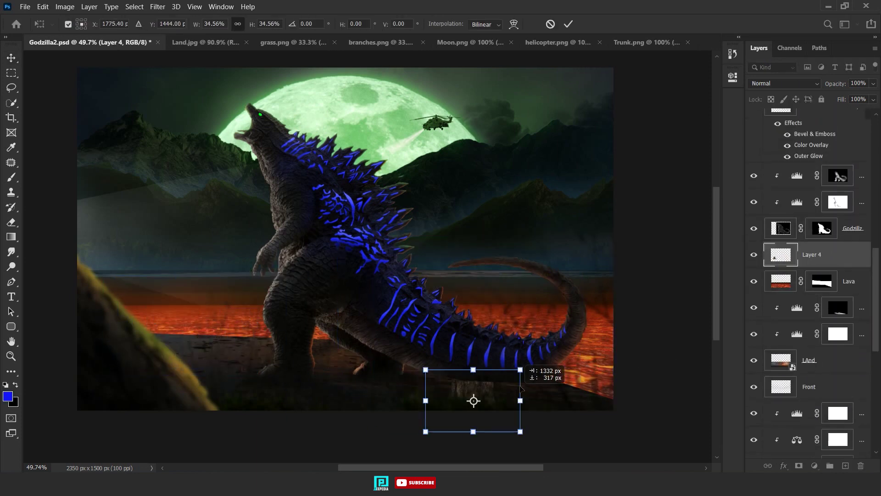
scroll(541, 340, up, 5)
drag(392, 285, 542, 303)
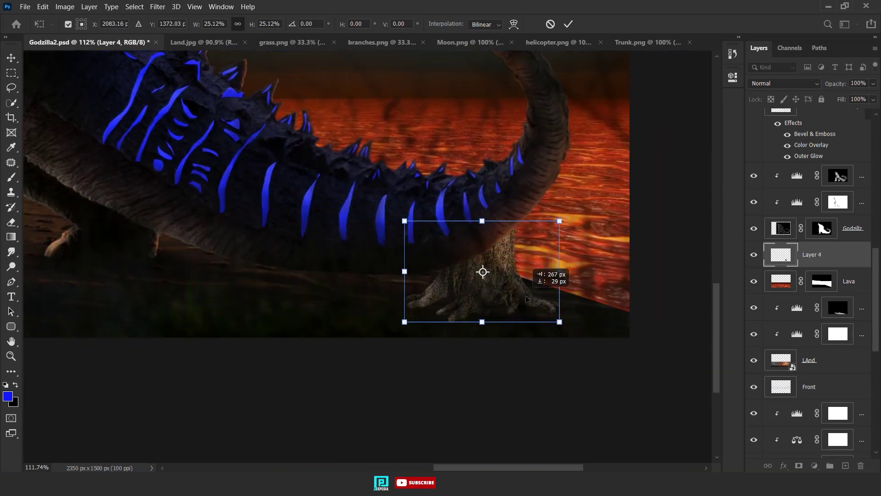
key(Return)
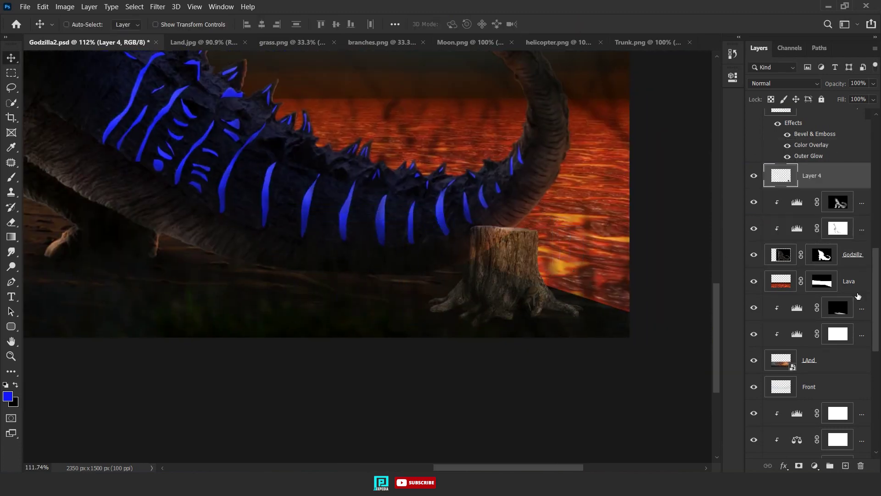
Move the stump layer to the top of the stack and scale it down slightly.
drag(834, 156, 817, 114)
key(ctrl+t)
scroll(569, 315, down, 3)
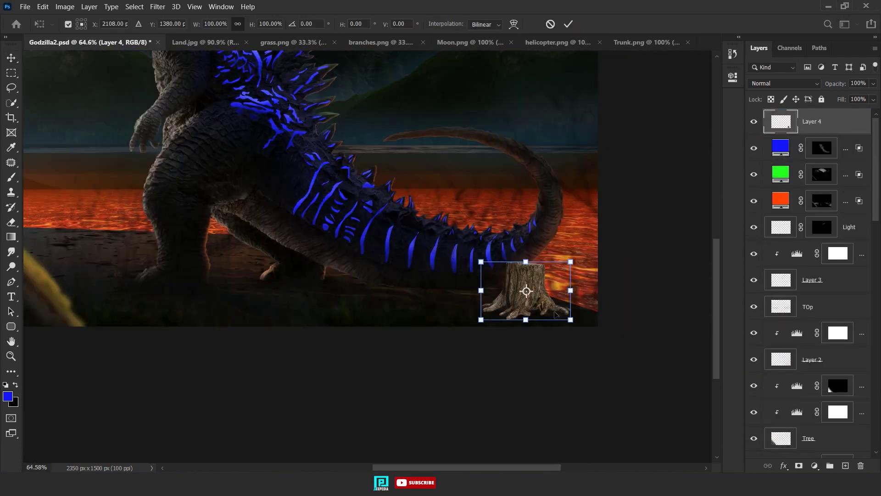
scroll(569, 316, up, 5)
drag(601, 335, 594, 290)
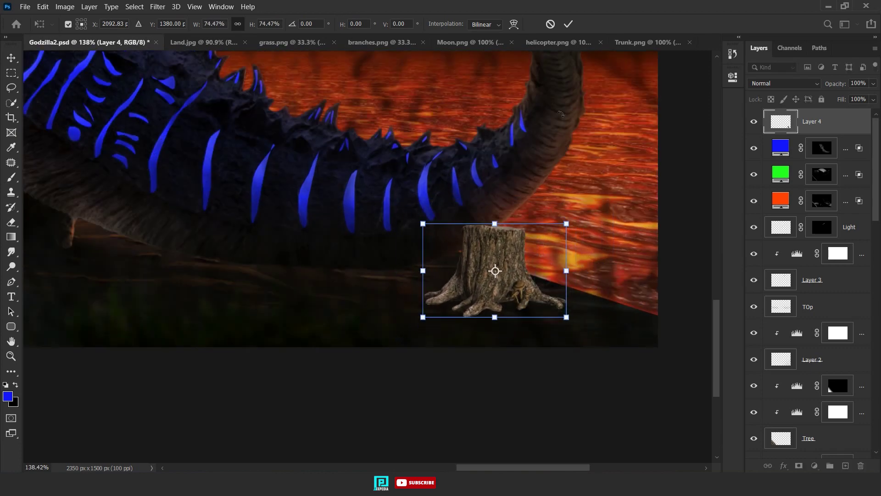
key(Return)
click(815, 465)
Add a Levels adjustment clipped to the stump, lowering its output whites to darken it.
click(789, 305)
key(ctrl+alt+g)
drag(706, 227, 643, 227)
click(797, 121)
Add a second clipped Levels adjustment to darken the stump further, with its mask inverted.
click(705, 73)
click(815, 465)
click(790, 311)
key(ctrl+alt+g)
click(704, 73)
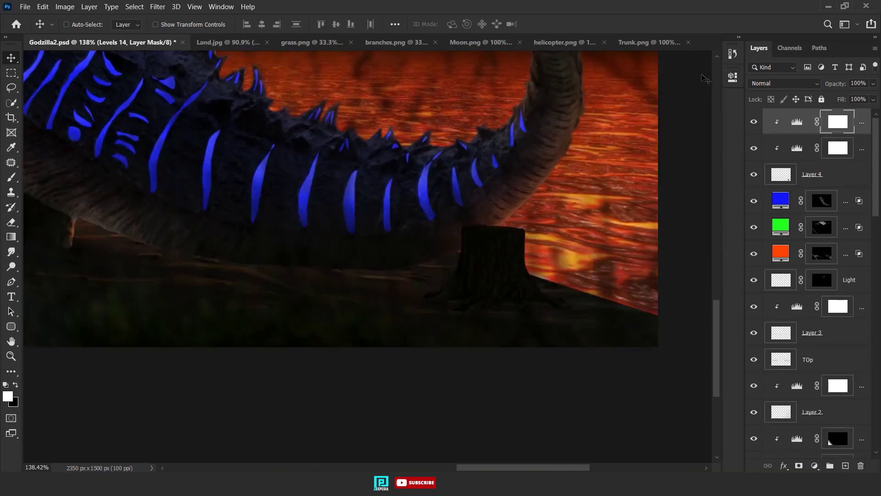
key(ctrl+i)
Size a brush for painting the extra darkening around the stump's base.
key(b)
scroll(498, 273, up, 3)
scroll(498, 273, up, 3)
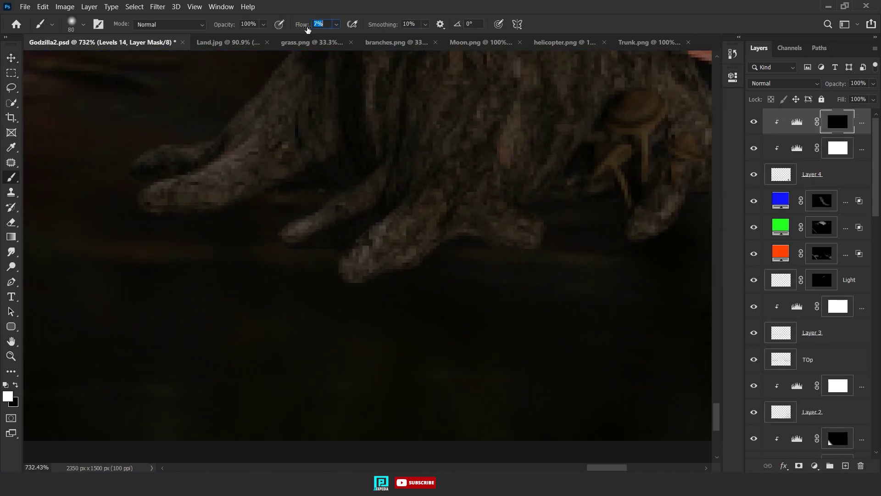
key(bracketleft)
scroll(441, 272, up, 2)
scroll(407, 311, right, 5)
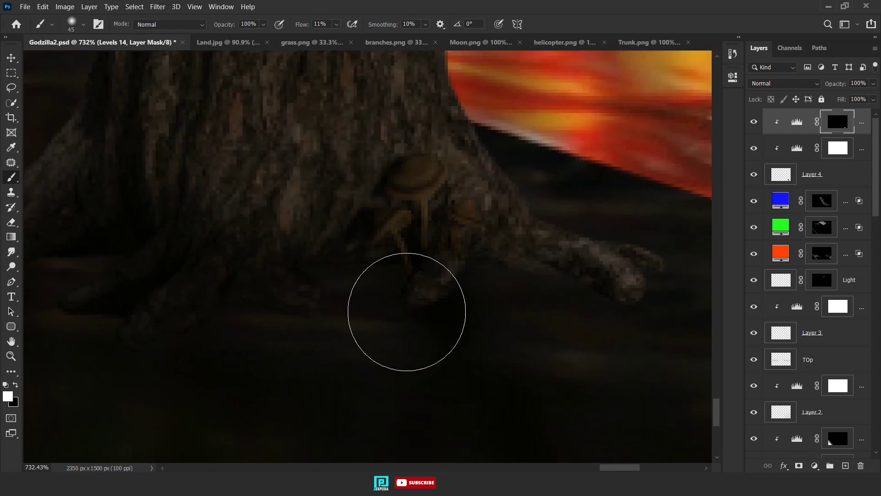
scroll(484, 232, down, 3)
key(bracketright)
key(bracketright)
key(bracketright)
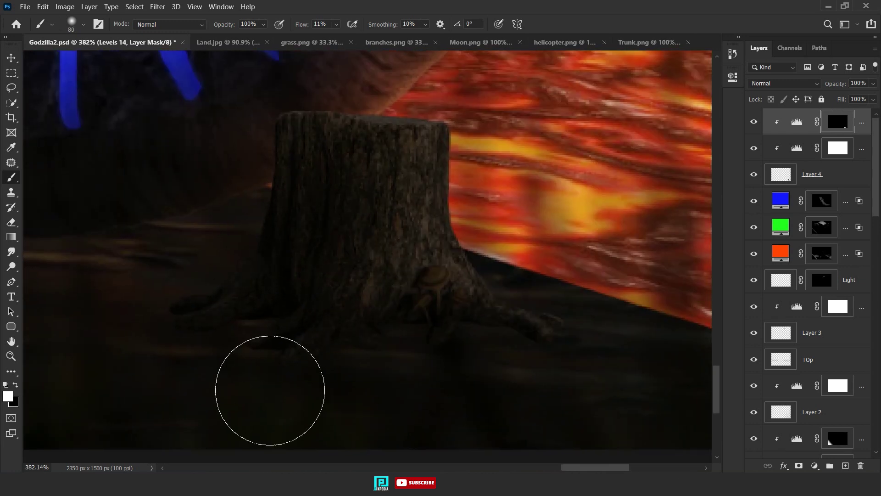
Create a Shad layer and paint a dark flat-brush shadow beneath the stump.
click(829, 197)
key(ctrl+shift+alt+n)
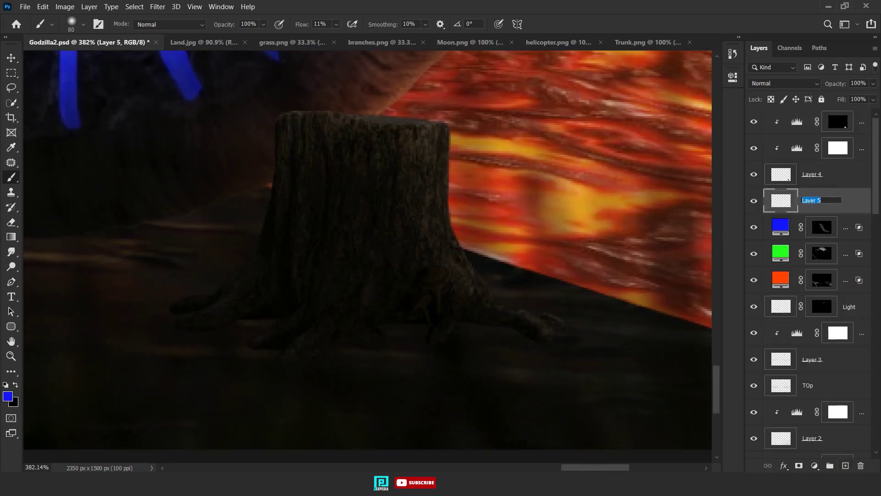
scroll(354, 328, up, 2)
right_click(366, 223)
double_click(460, 404)
drag(193, 222, 273, 225)
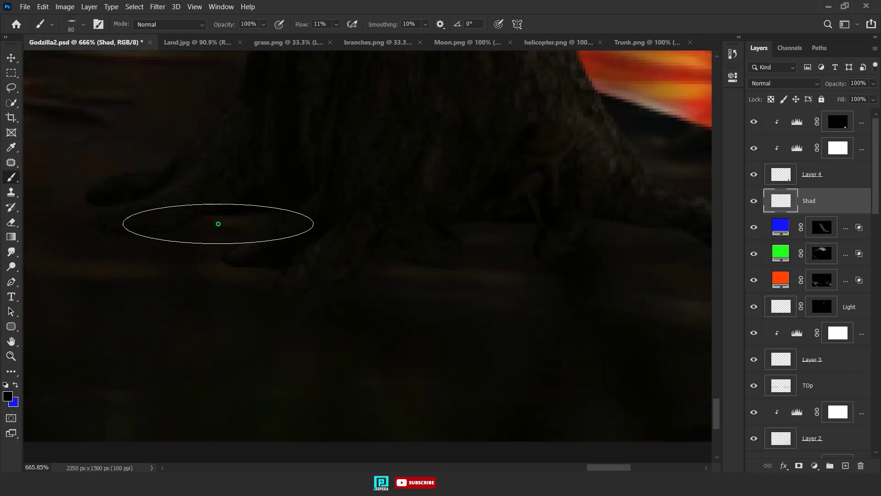
scroll(425, 238, down, 2)
scroll(378, 252, down, 1)
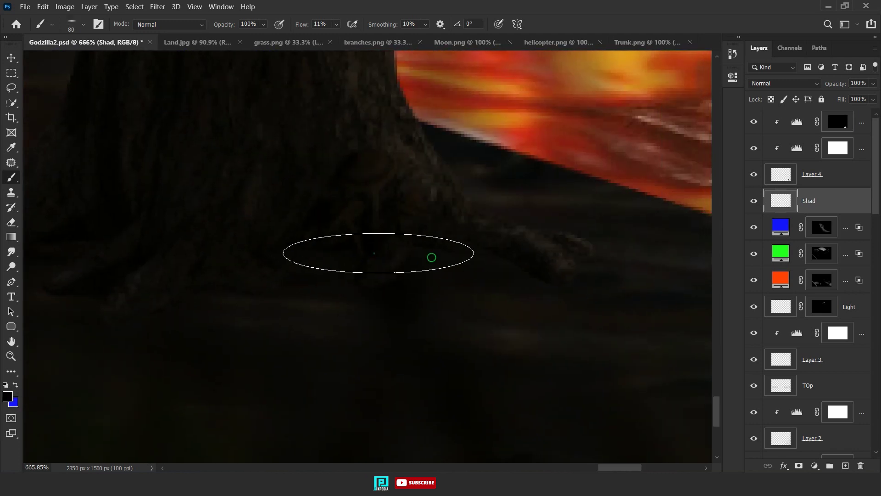
scroll(243, 268, down, 2)
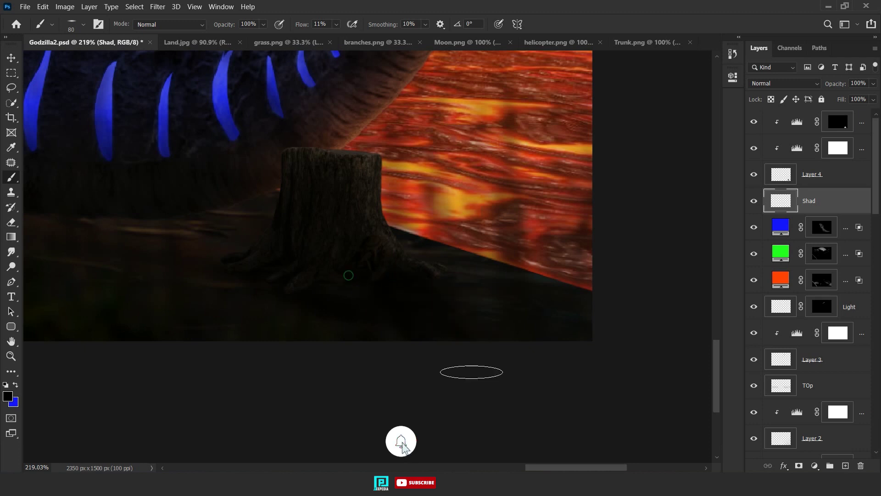
scroll(381, 297, up, 4)
Soften the shadow's edges with a 20 px, 0% hardness eraser.
key(e)
right_click(329, 272)
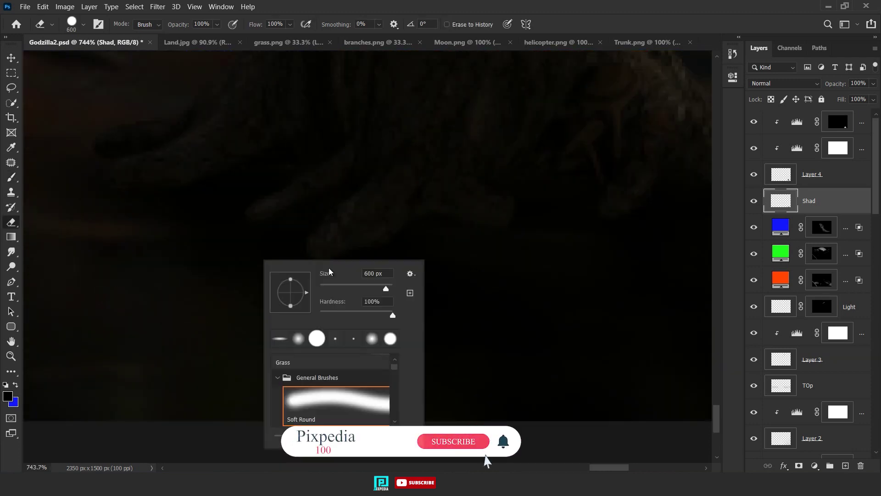
key(Return)
key(Return)
right_click(326, 268)
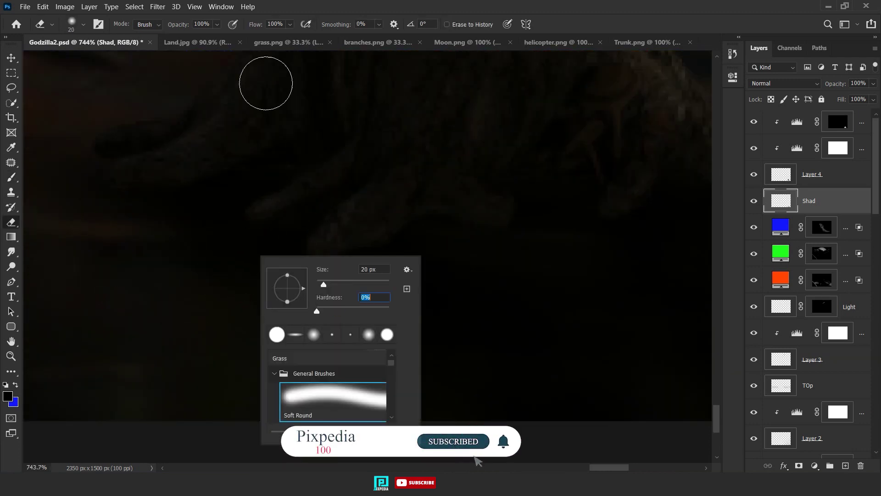
text(20)
key(Return)
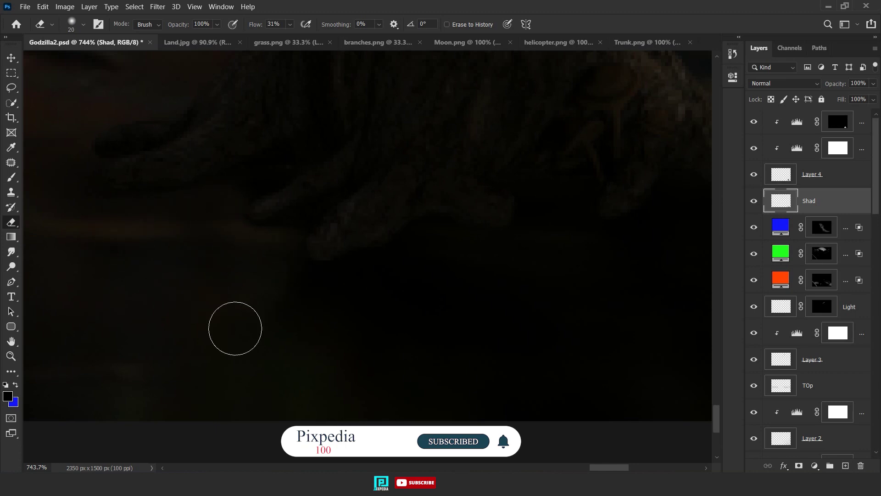
scroll(317, 315, down, 3)
scroll(364, 349, down, 1)
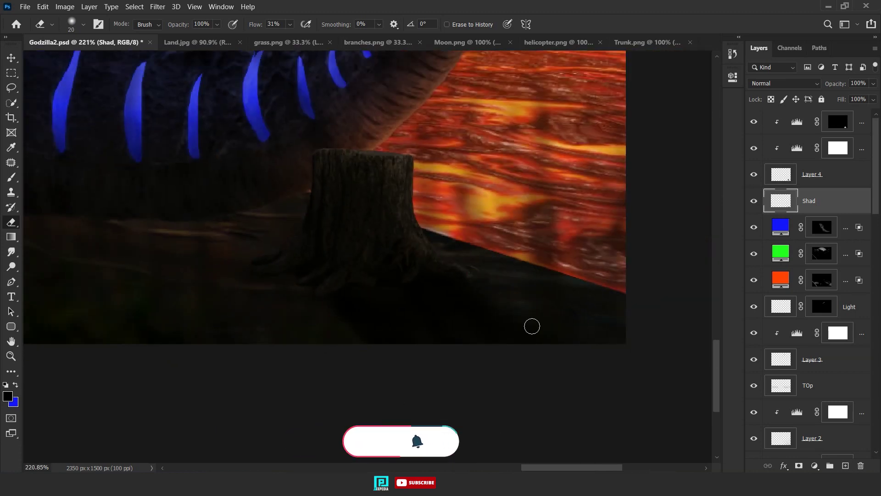
scroll(415, 358, down, 6)
scroll(414, 358, up, 5)
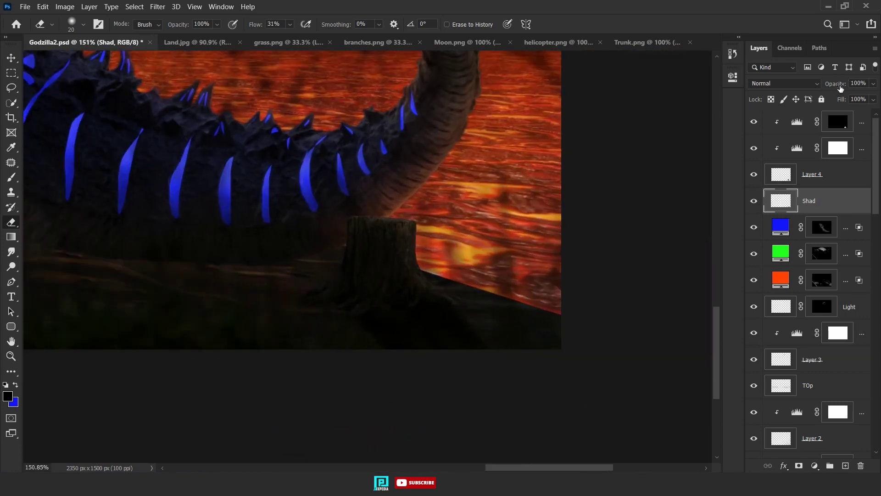
scroll(432, 345, down, 1)
Ready white paint and a soft round brush on the first trunk Levels mask.
click(838, 148)
key(d)
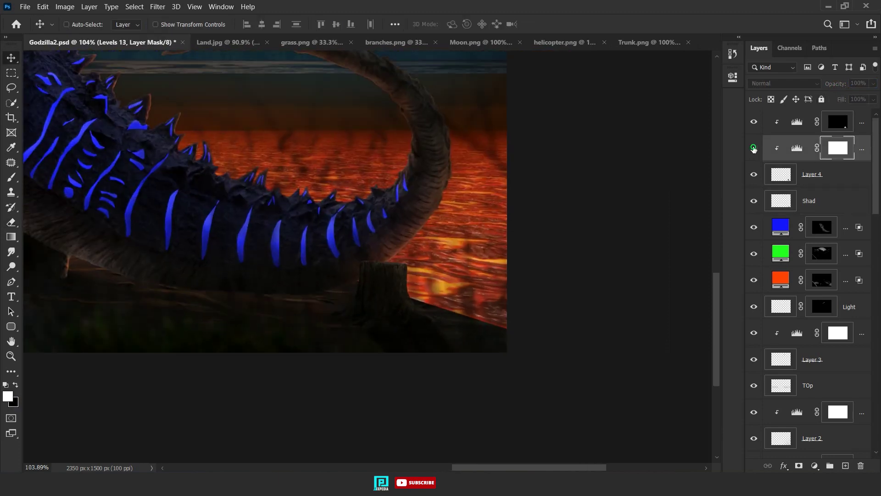
scroll(413, 264, up, 2)
scroll(413, 264, up, 3)
key(b)
scroll(256, 267, up, 1)
right_click(459, 287)
double_click(470, 364)
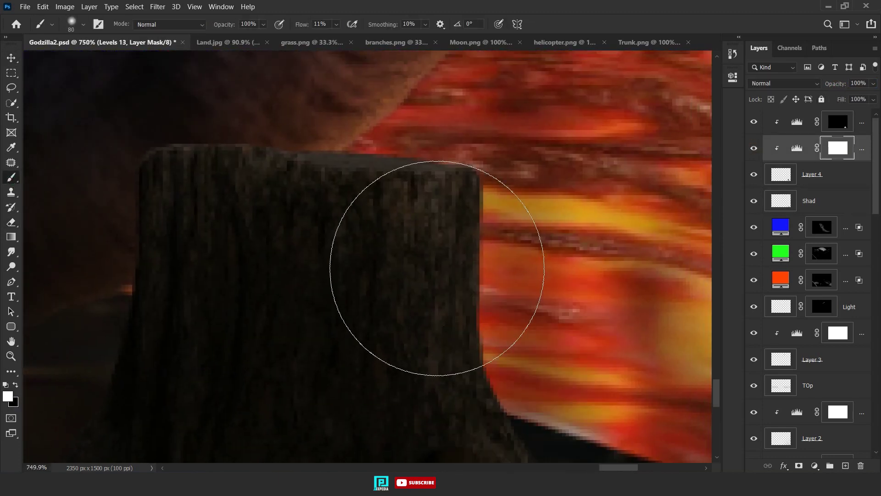
scroll(505, 390, down, 3)
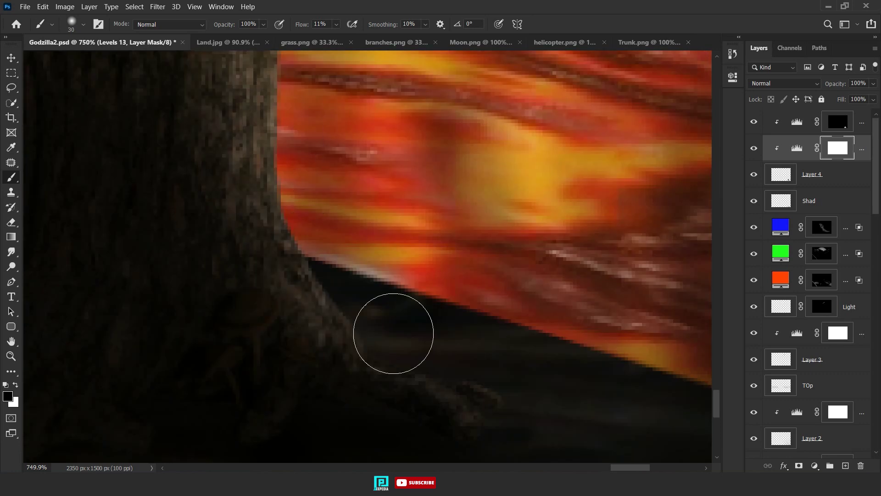
scroll(414, 294, up, 5)
Add a new empty layer and set a deep red foreground colour.
click(7, 396)
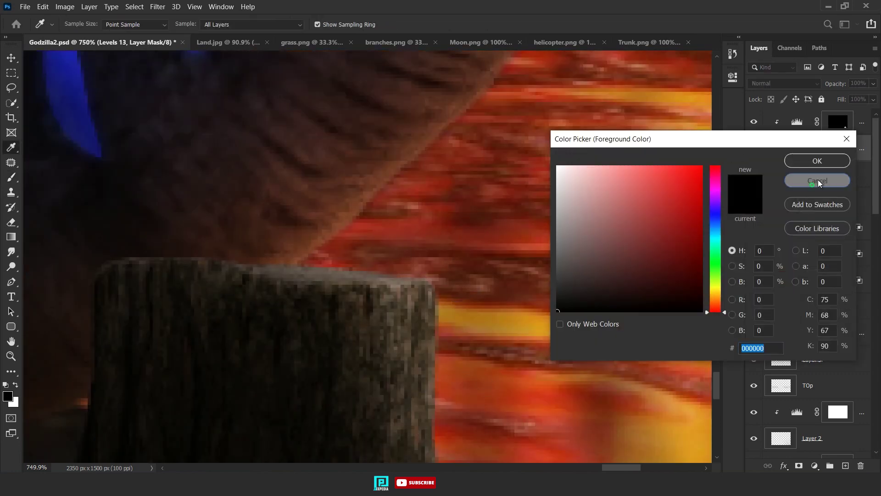
click(817, 181)
key(ctrl+shift+alt+n)
click(7, 396)
click(524, 229)
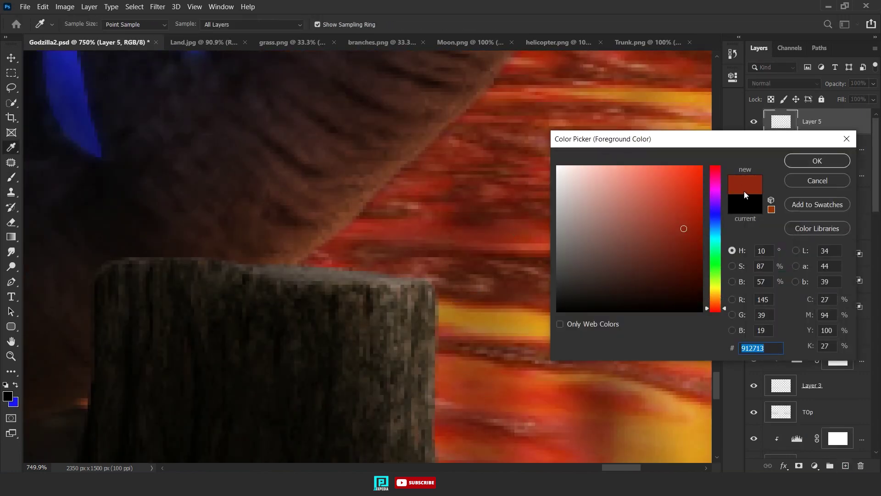
click(817, 160)
scroll(401, 349, up, 1)
scroll(485, 295, down, 2)
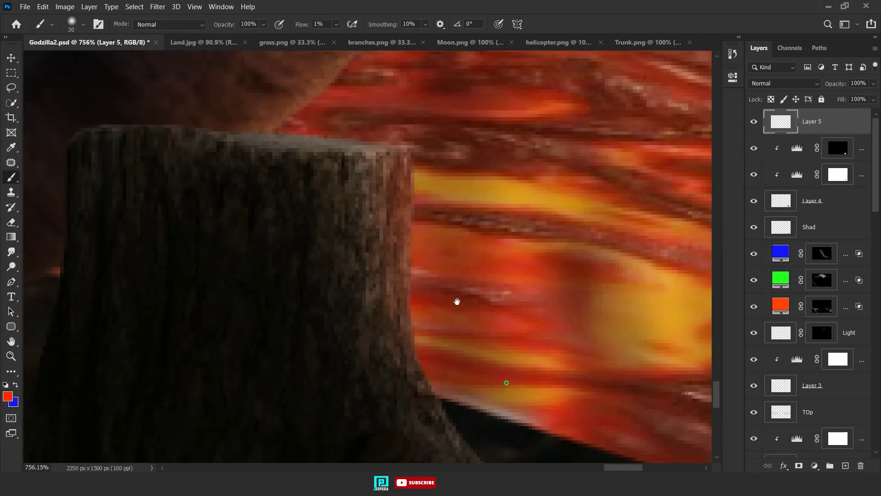
scroll(504, 368, down, 2)
scroll(374, 289, up, 5)
scroll(458, 360, down, 1)
scroll(458, 359, down, 1)
Deselect and rename the stump layer to Trunk.
key(ctrl+d)
key(v)
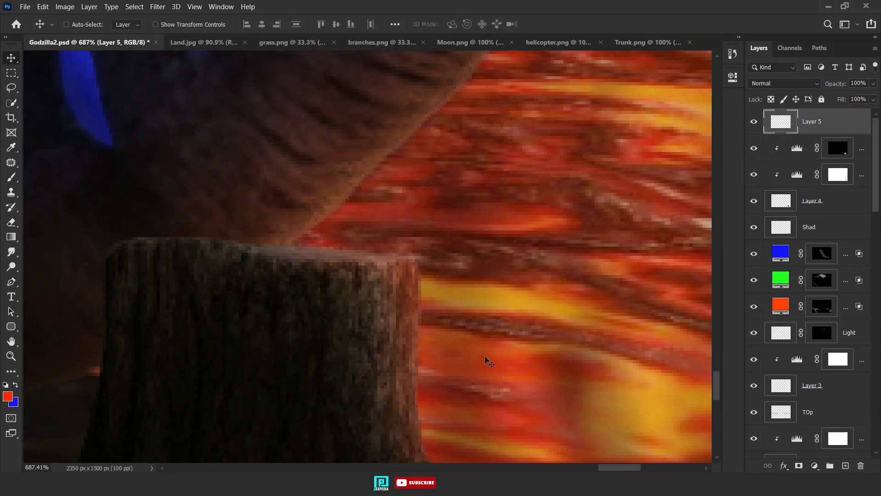
double_click(812, 201)
text(k)
key(Return)
scroll(466, 295, down, 5)
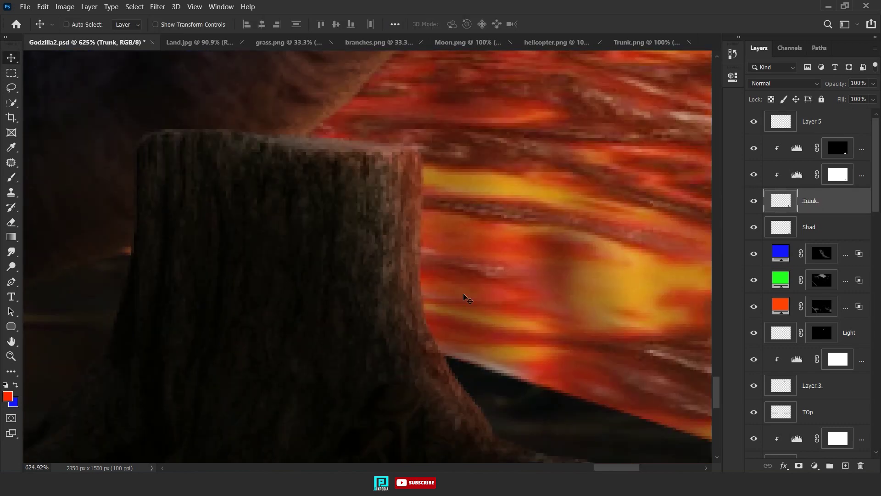
scroll(509, 329, down, 8)
scroll(510, 328, down, 6)
scroll(271, 252, down, 3)
scroll(271, 252, up, 1)
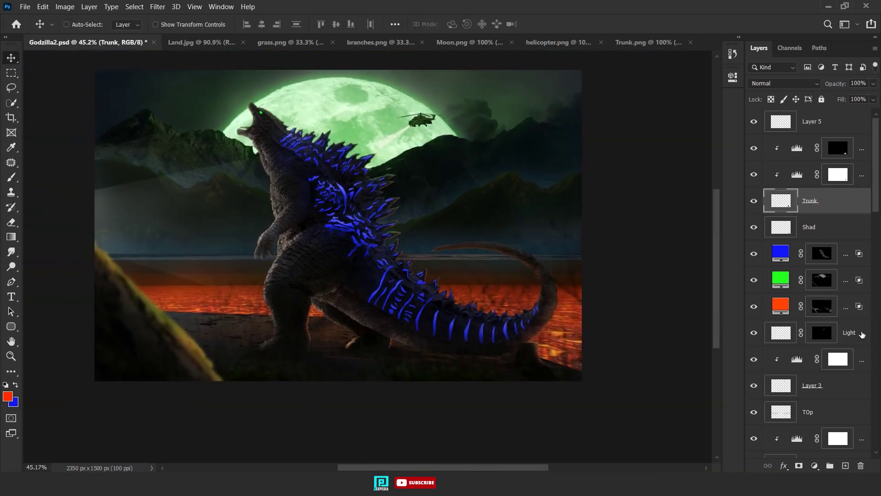
Select the orange fill's mask with the brush, then select the empty Layer 5.
click(821, 306)
scroll(807, 275, down, 3)
key(b)
scroll(543, 324, up, 2)
scroll(543, 325, up, 4)
scroll(470, 209, up, 3)
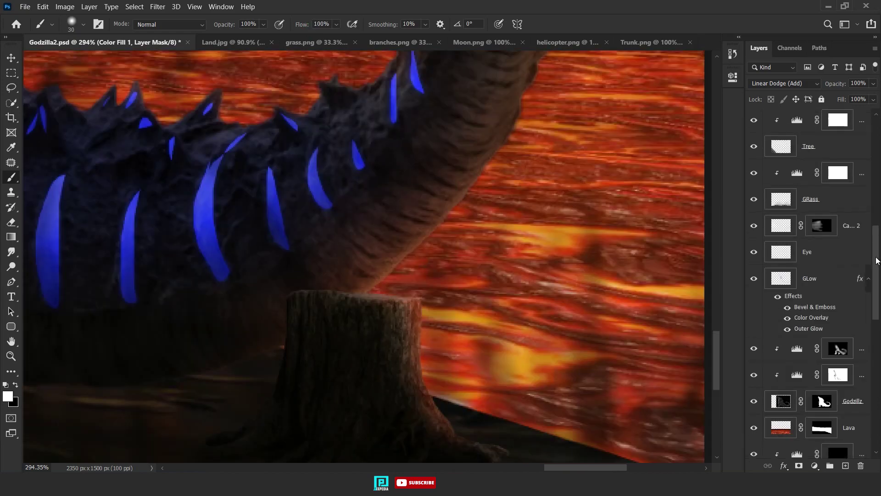
scroll(443, 232, down, 3)
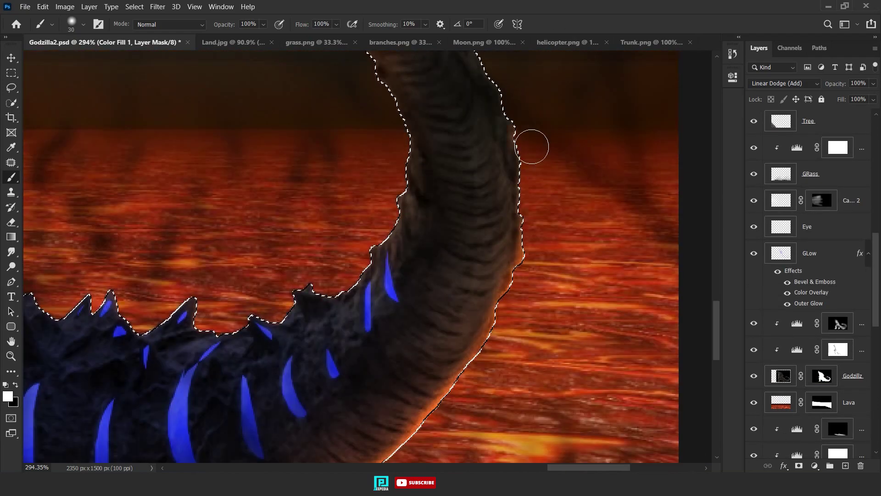
scroll(531, 143, up, 1)
scroll(515, 275, down, 1)
scroll(823, 191, up, 5)
click(812, 121)
Paint an orange glow along the stump's right edge within its loaded outline, then deselect.
ctrl+click(781, 201)
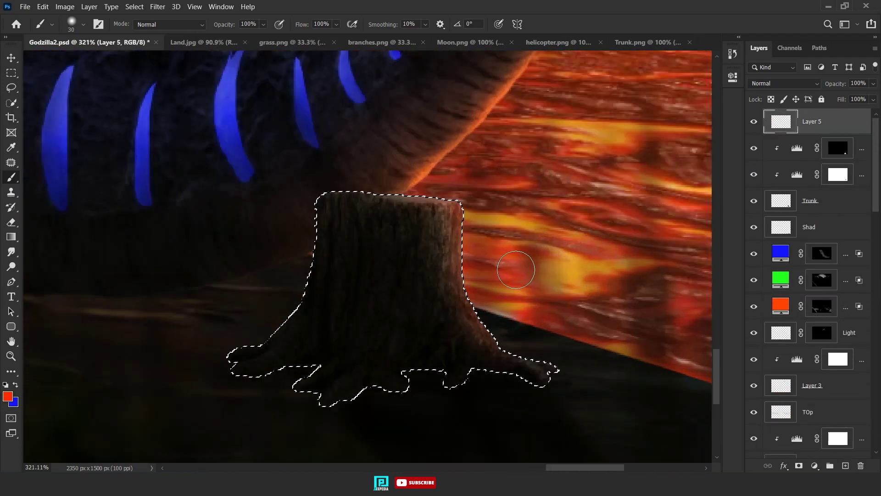
scroll(515, 266, up, 5)
right_click(454, 202)
key(Escape)
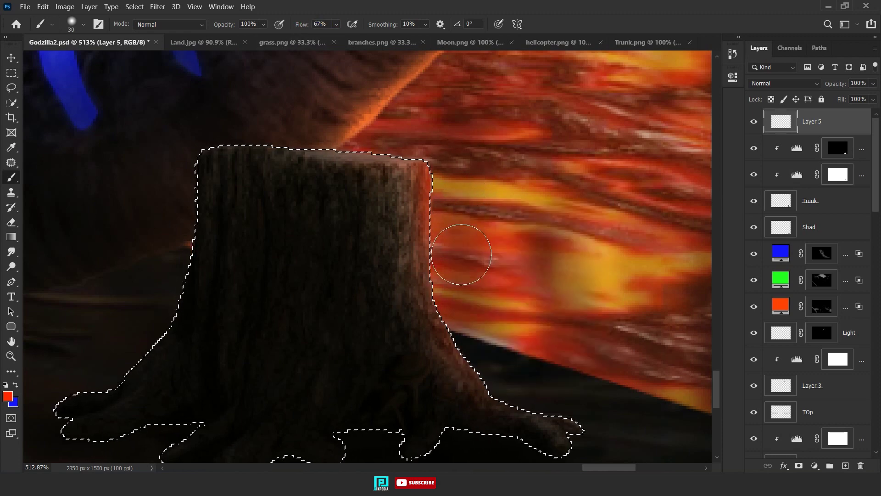
drag(459, 256, 502, 360)
key(ctrl+d)
key(v)
scroll(538, 257, down, 6)
scroll(538, 257, down, 3)
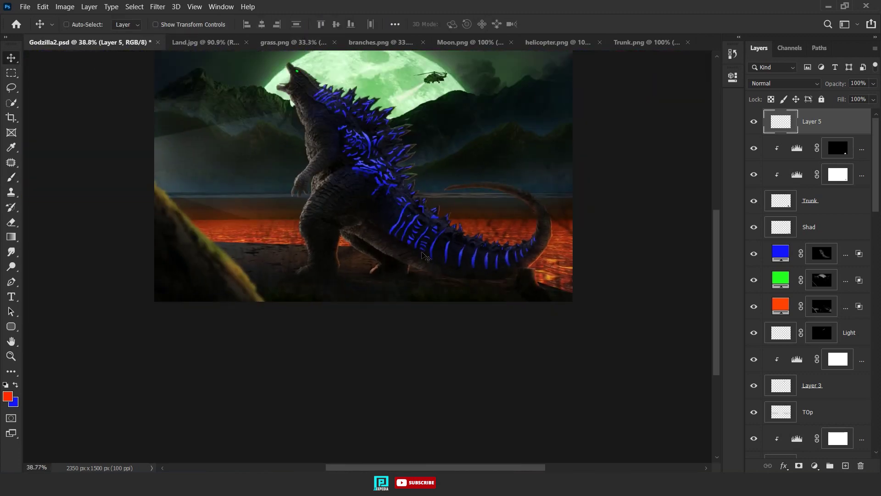
Add another empty layer and set the foreground colour to dark navy #0a1f35.
click(846, 465)
key(b)
scroll(469, 298, down, 2)
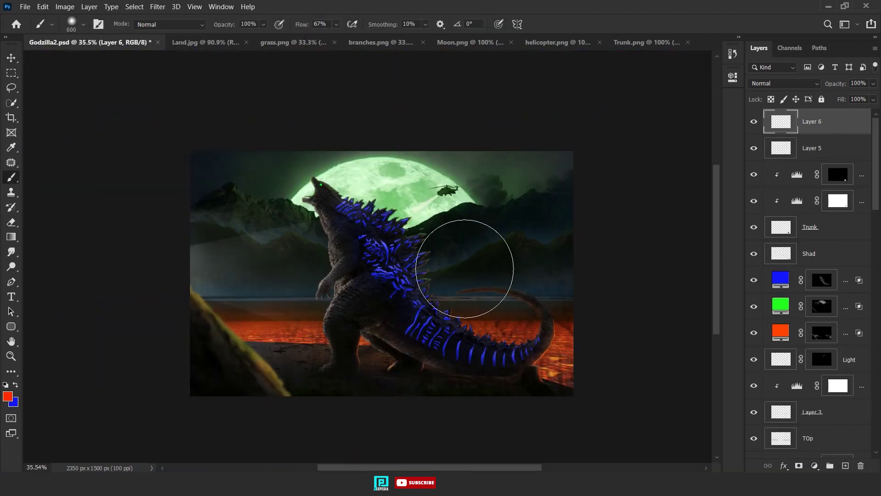
scroll(464, 268, down, 2)
click(7, 396)
click(716, 227)
click(674, 281)
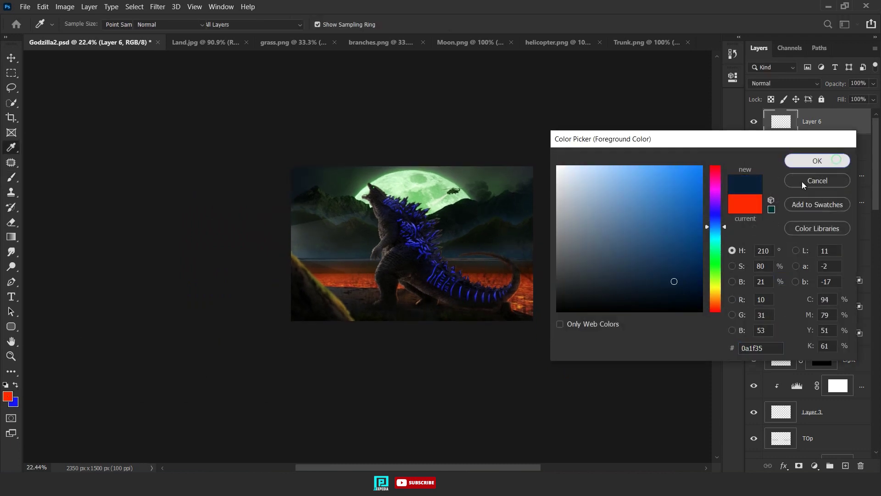
click(834, 160)
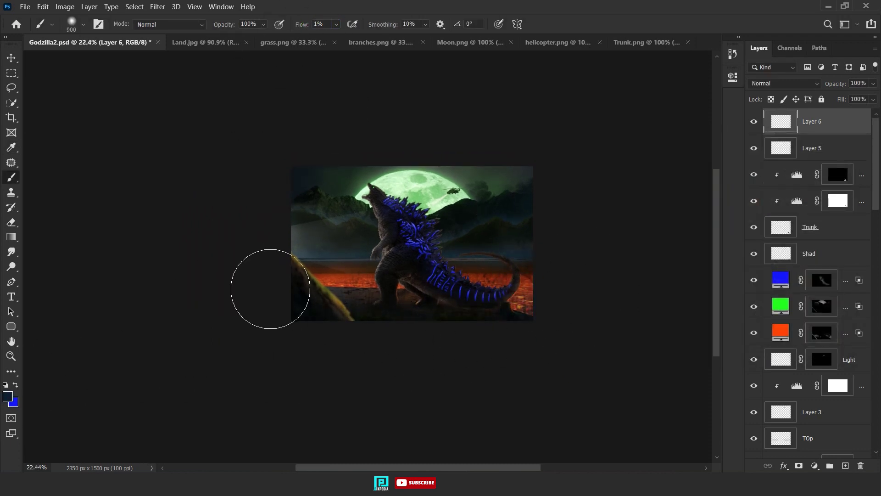
Open tree_corner.png as its own document.
key(v)
scroll(386, 294, up, 2)
key(ctrl+o)
Paste the tree foliage into the composite, flipped horizontally and rotated into the top-right corner.
key(Return)
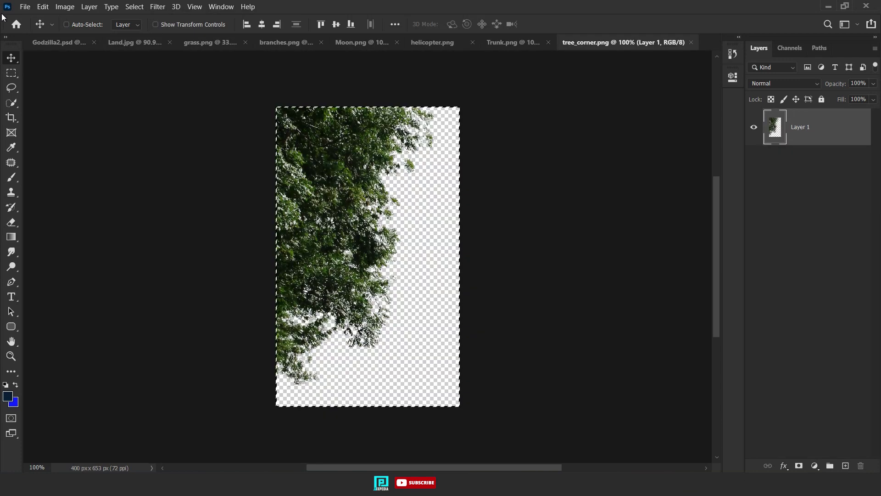
key(ctrl+Tab)
key(ctrl+v)
key(ctrl+t)
right_click(419, 253)
click(441, 445)
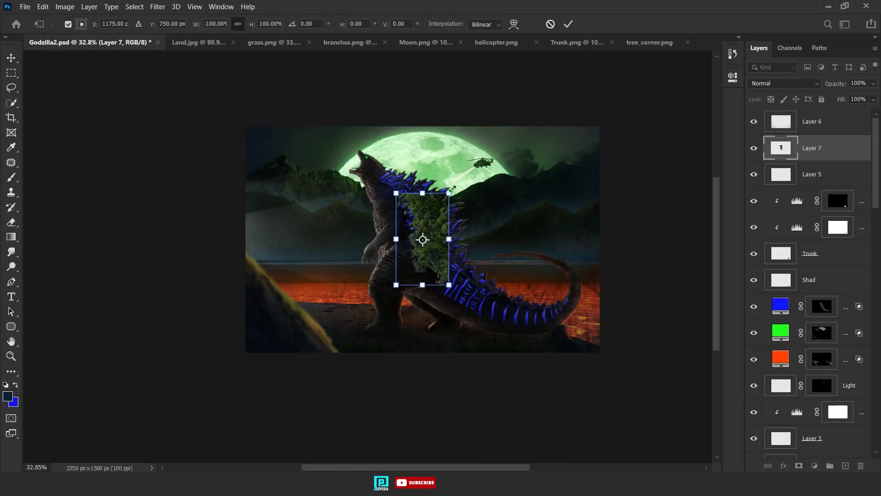
drag(443, 221, 590, 167)
drag(613, 121, 651, 206)
drag(574, 174, 606, 138)
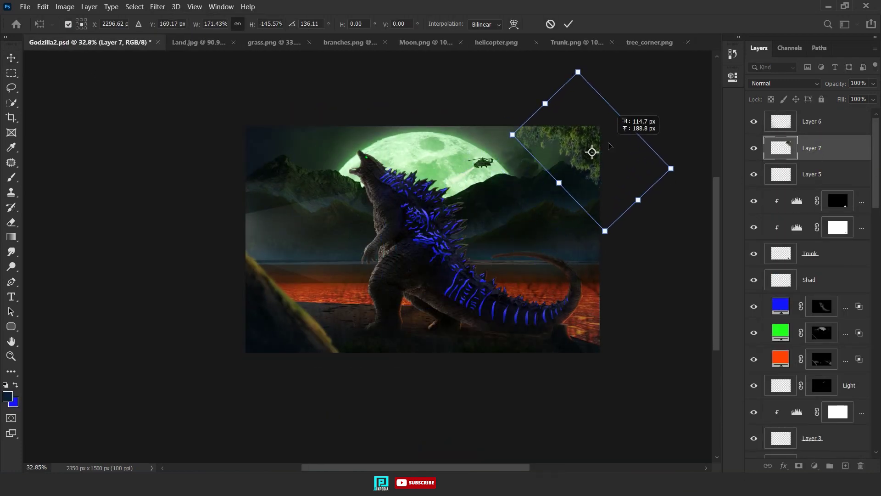
drag(600, 236, 602, 251)
click(568, 23)
Name the tree layer Tree and soften it with a Gaussian Blur.
double_click(809, 147)
text(Tree)
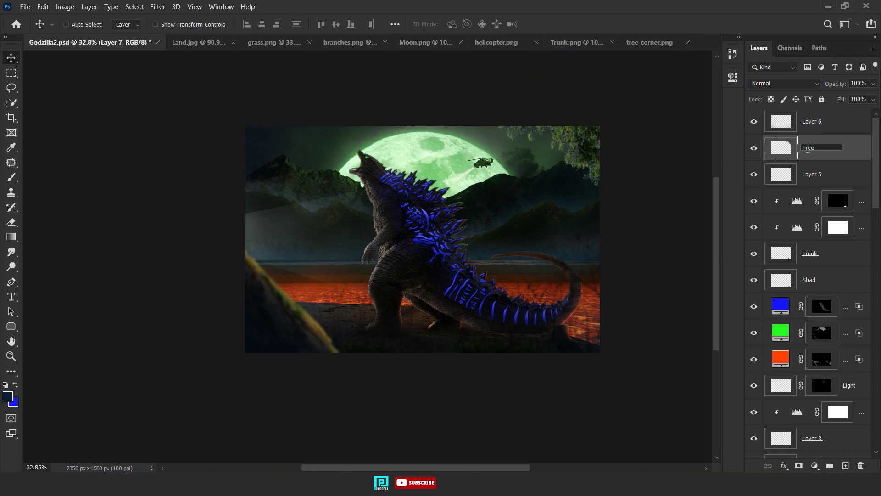
click(157, 7)
click(503, 237)
click(157, 7)
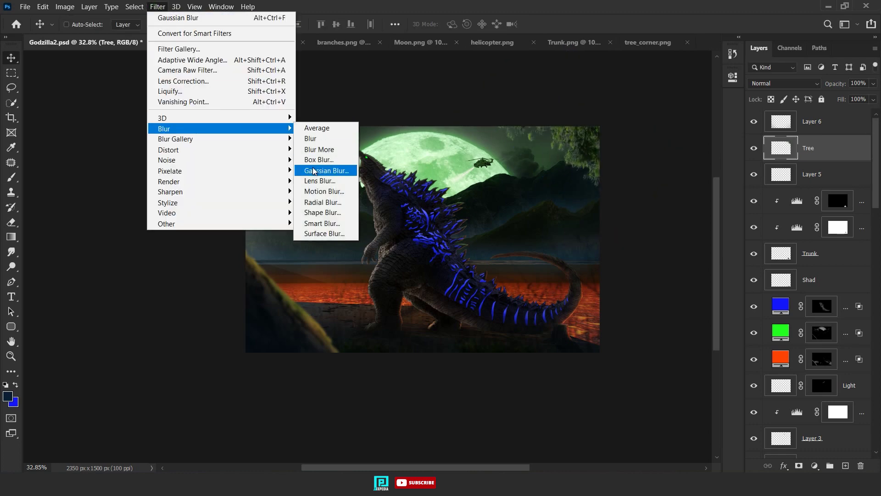
click(330, 171)
click(698, 142)
Darken the tree with a clipped Levels adjustment at output 77, masking it off the nearby clouds.
click(814, 465)
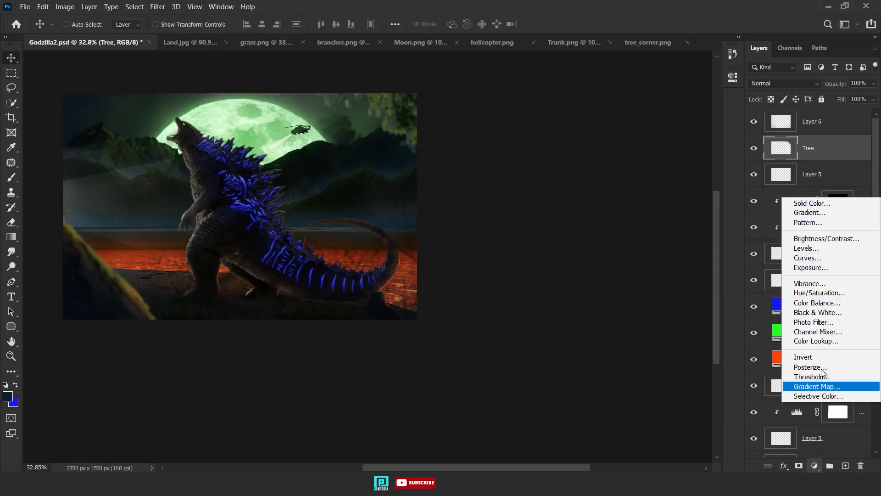
click(762, 305)
drag(706, 227, 645, 227)
click(635, 268)
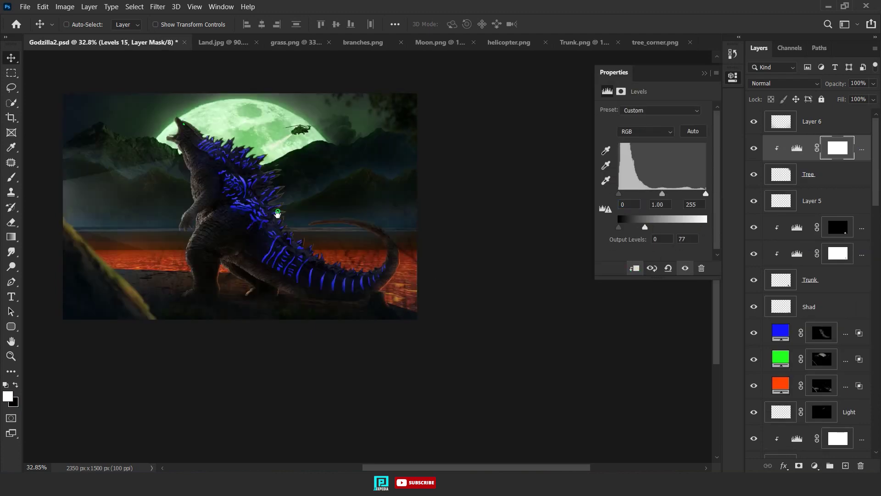
click(733, 77)
scroll(322, 230, up, 3)
key(b)
scroll(482, 344, up, 2)
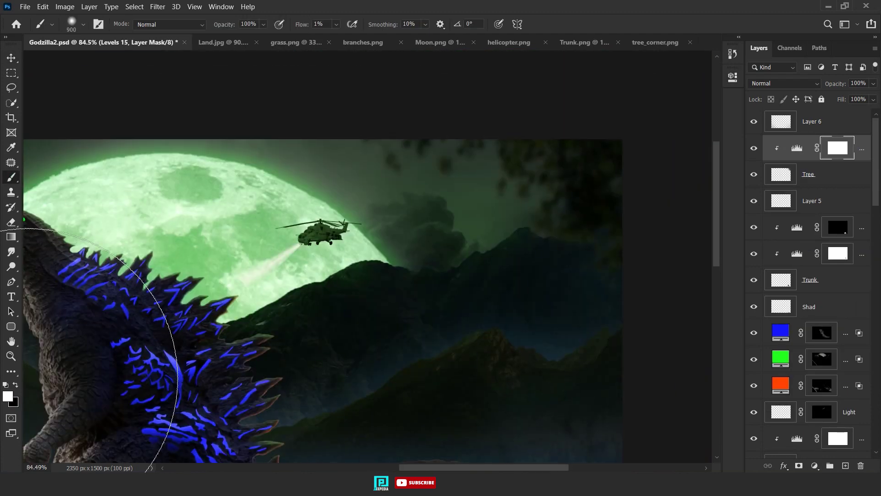
key(b)
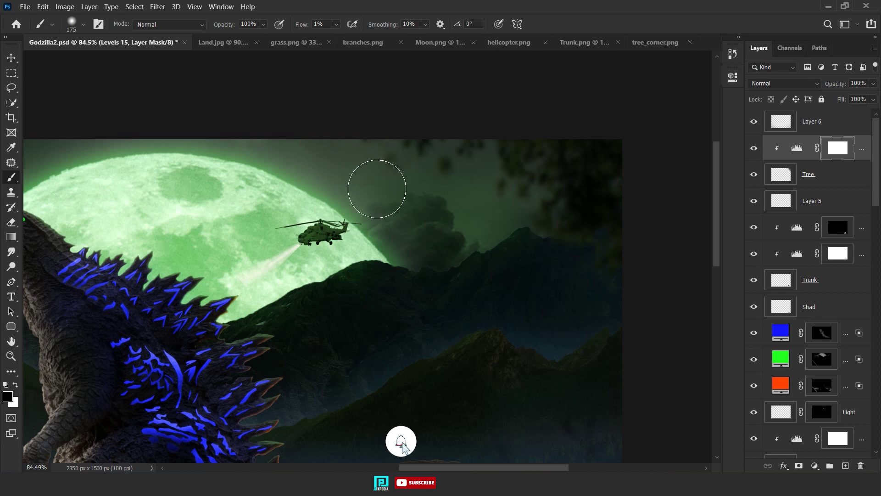
drag(402, 179, 465, 186)
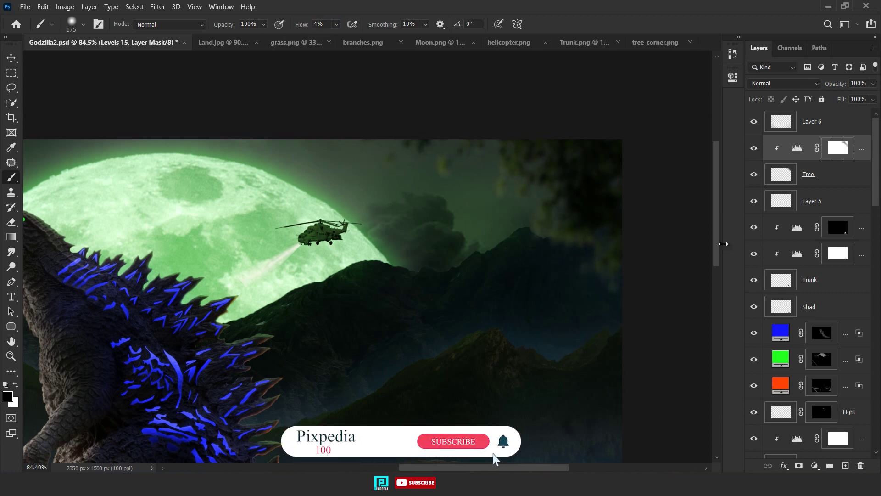
Move Tree and its Levels layer beneath the orange fill layer.
shift+click(807, 174)
drag(817, 147, 817, 351)
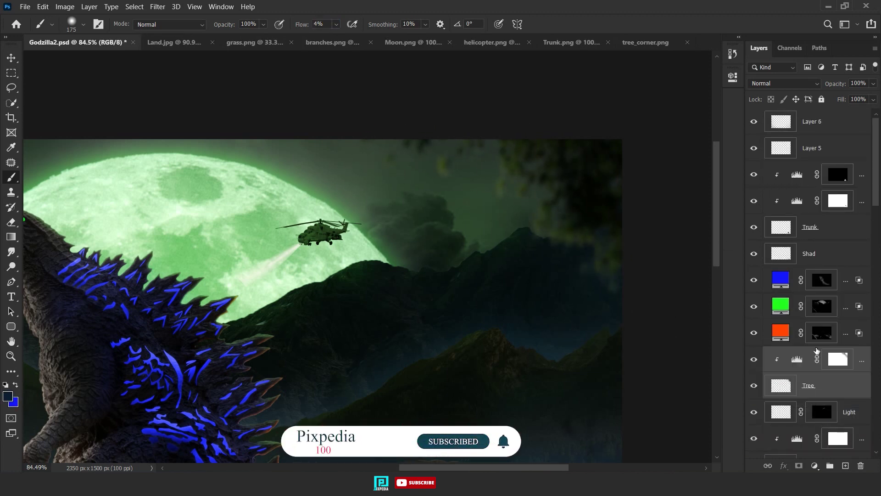
click(822, 333)
ctrl+click(822, 332)
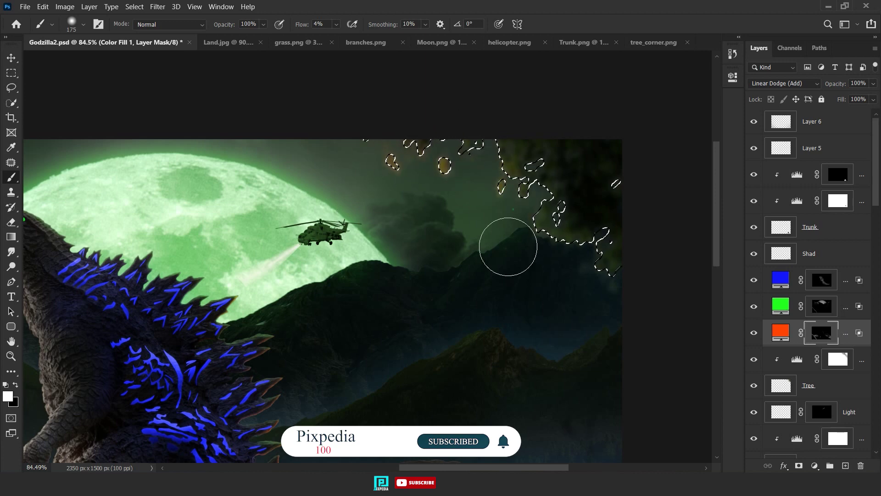
key(ctrl+d)
key(v)
scroll(451, 400, down, 5)
scroll(450, 400, down, 3)
scroll(404, 436, up, 3)
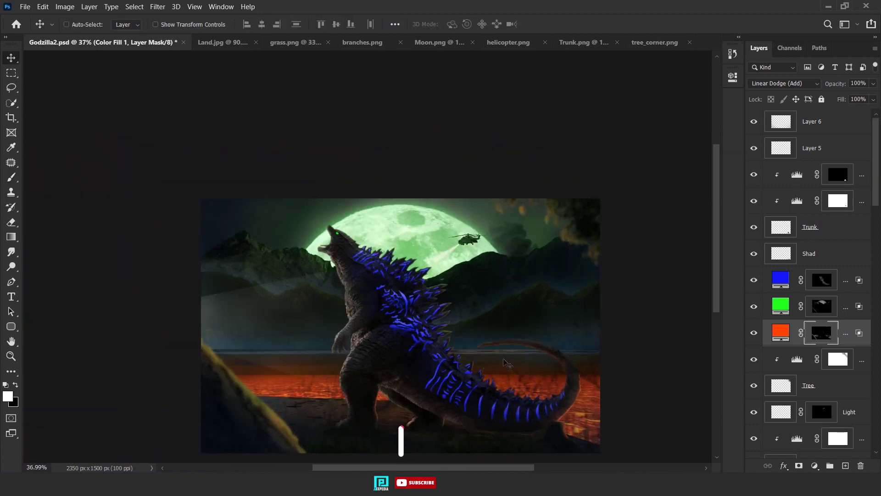
drag(466, 322, 470, 294)
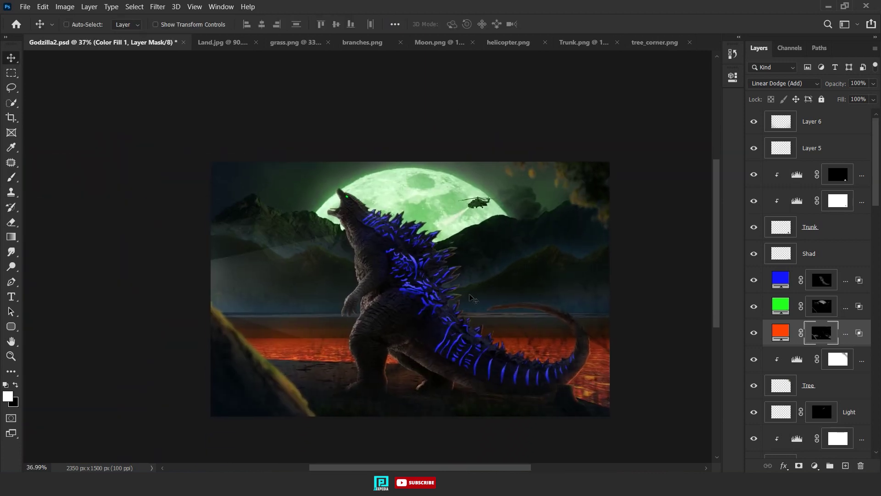
Paste the Partical particle image into the composite, scaled and placed over the shore.
scroll(877, 155, up, 5)
key(ctrl+o)
double_click(558, 157)
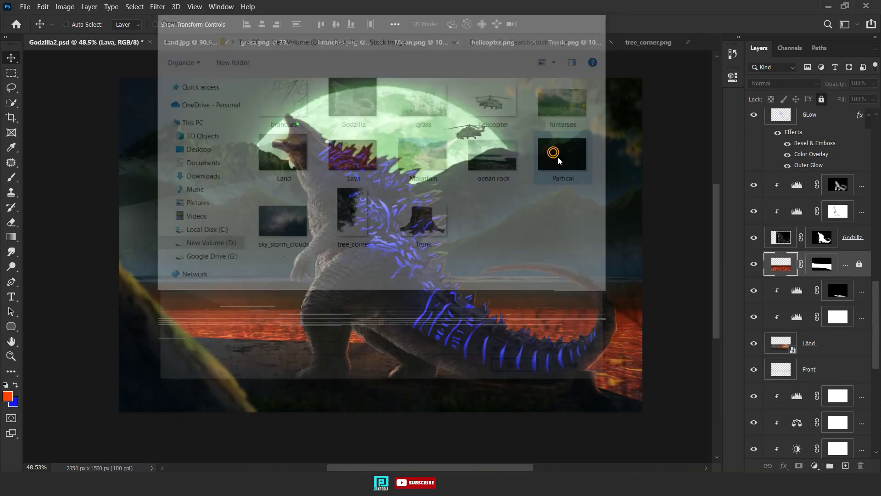
key(ctrl+a)
key(ctrl+Tab)
key(ctrl+v)
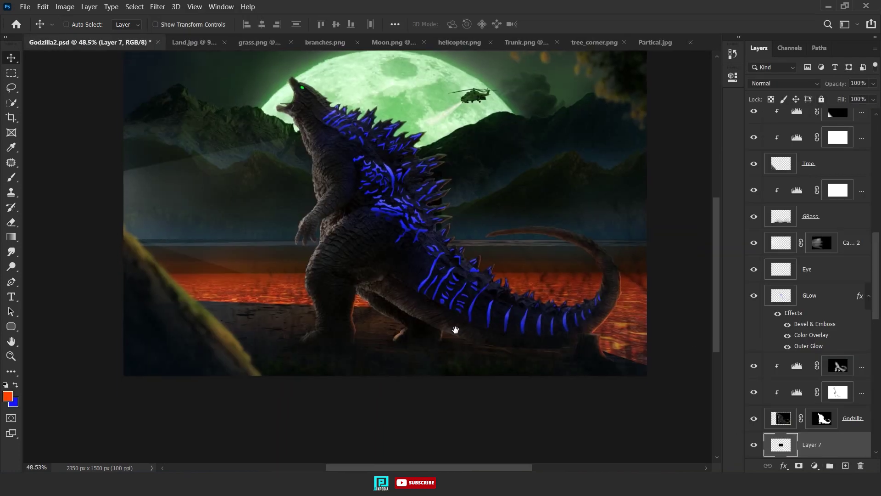
key(ctrl+t)
drag(483, 270, 521, 300)
mouse_move(383, 207)
mouse_down()
mouse_move(363, 243)
mouse_move(192, 255)
mouse_up()
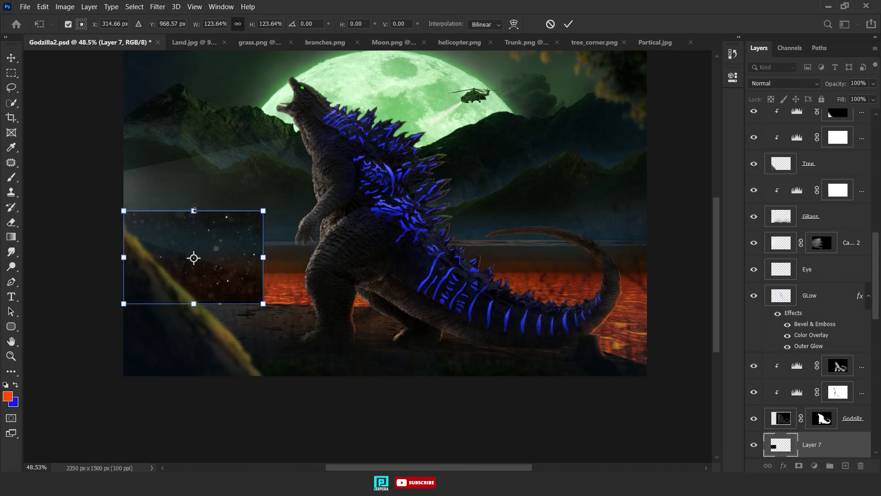
key(Return)
Add rotated lava patch copies along the tail and merge them into one layer.
drag(353, 266, 475, 279)
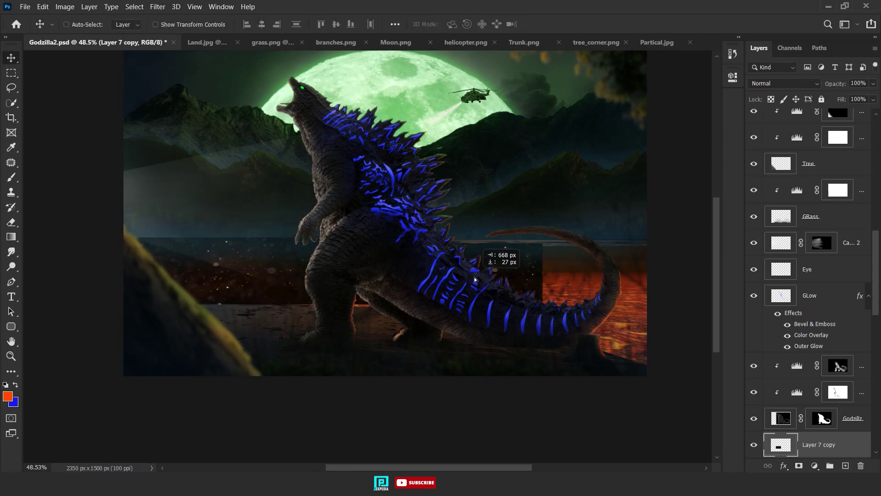
key(ctrl+t)
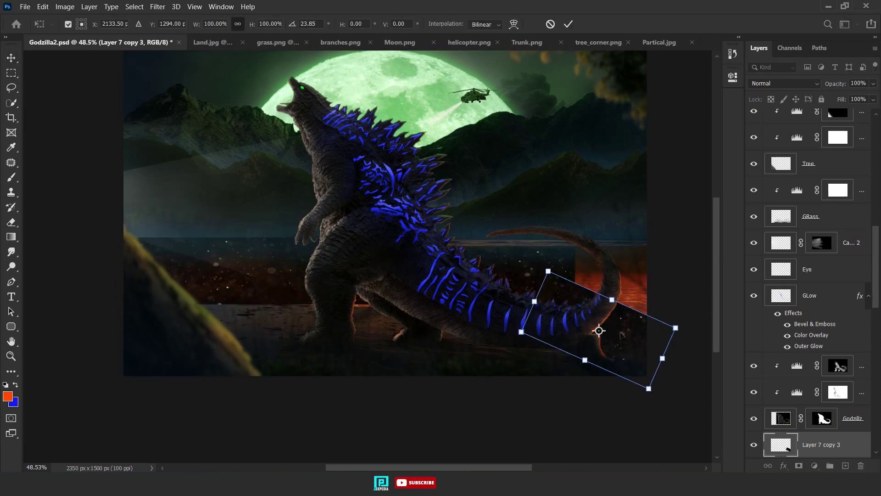
drag(596, 338, 605, 311)
key(Return)
drag(610, 275, 624, 267)
shift+click(817, 392)
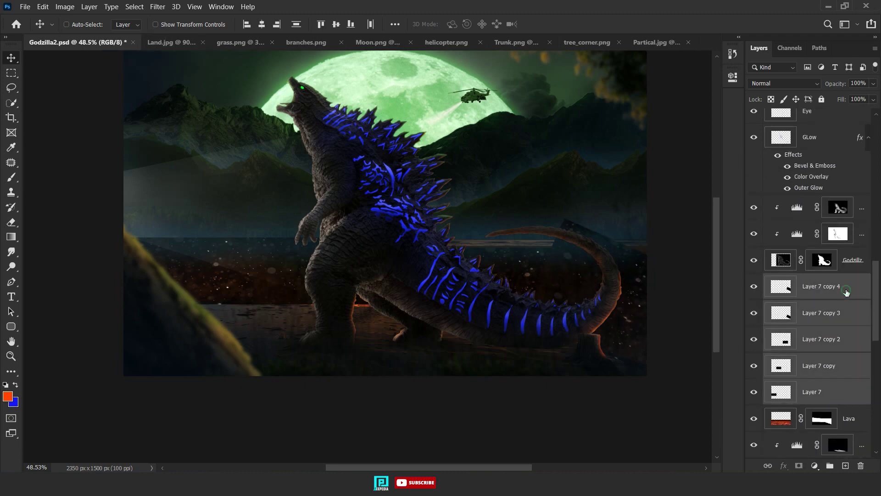
key(ctrl+e)
Set the merged lava to Screen and paint its mask to reveal lava near the tail.
click(784, 83)
click(777, 173)
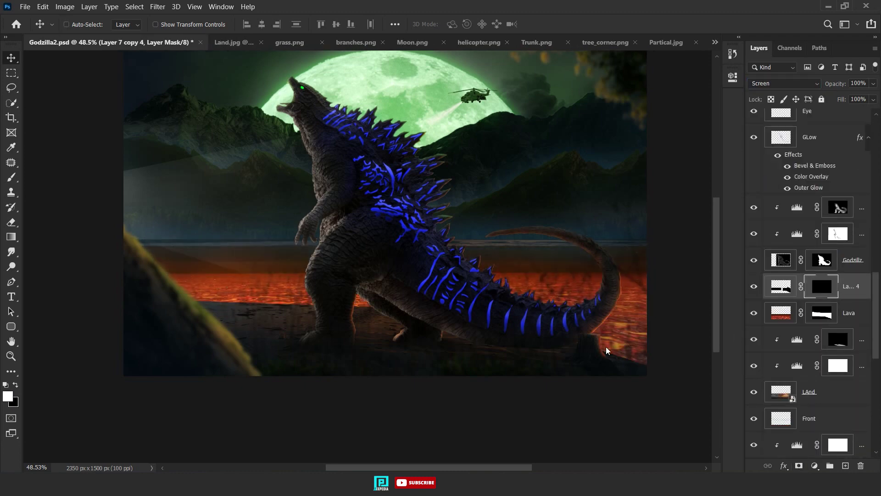
scroll(606, 351, up, 3)
key(b)
scroll(508, 270, up, 2)
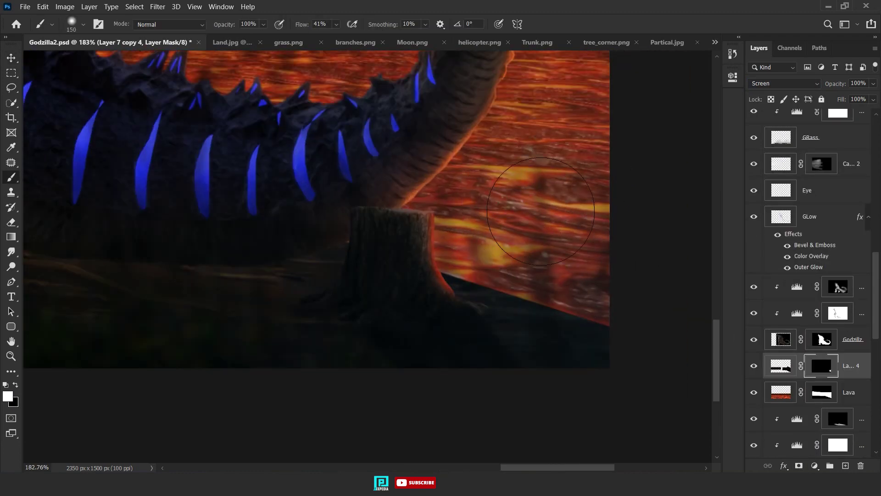
scroll(541, 211, up, 3)
drag(436, 302, 604, 393)
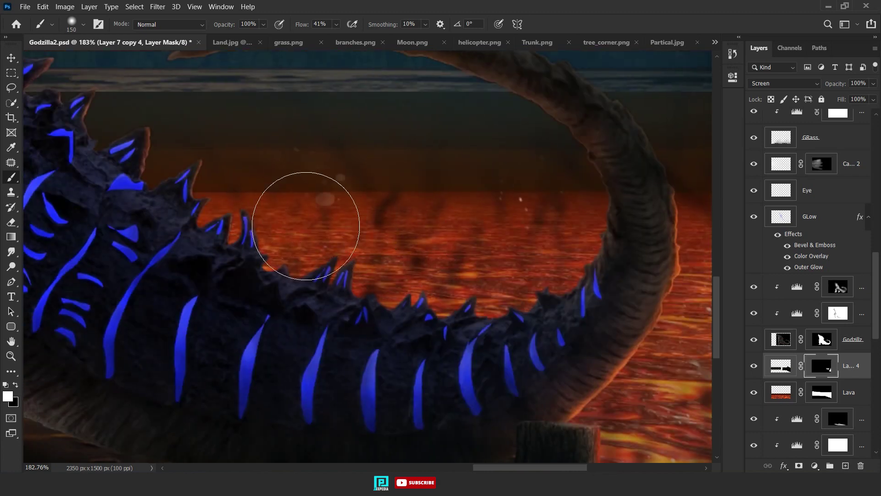
scroll(317, 243, left, 7)
scroll(356, 285, left, 8)
scroll(491, 246, down, 1)
scroll(465, 320, up, 2)
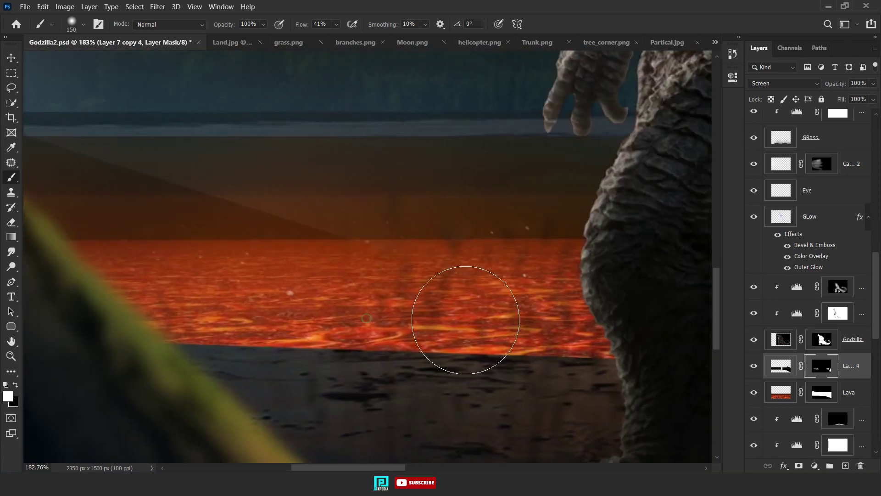
scroll(466, 320, down, 2)
Add a Hue/Saturation adjustment layer above the lava.
key(v)
click(815, 465)
click(803, 267)
Turn on Colorize, raise saturation slightly, and clip the Hue/Saturation to the lava.
click(660, 214)
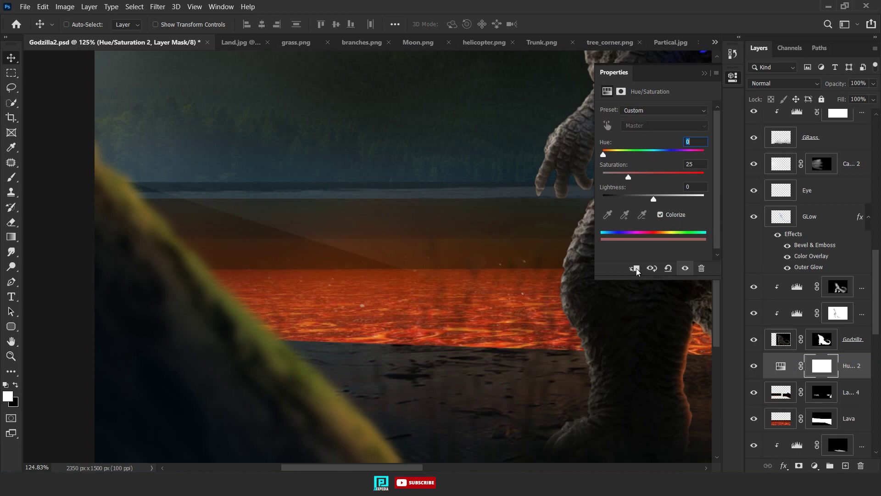
click(635, 269)
click(629, 176)
click(704, 73)
key(ctrl+0)
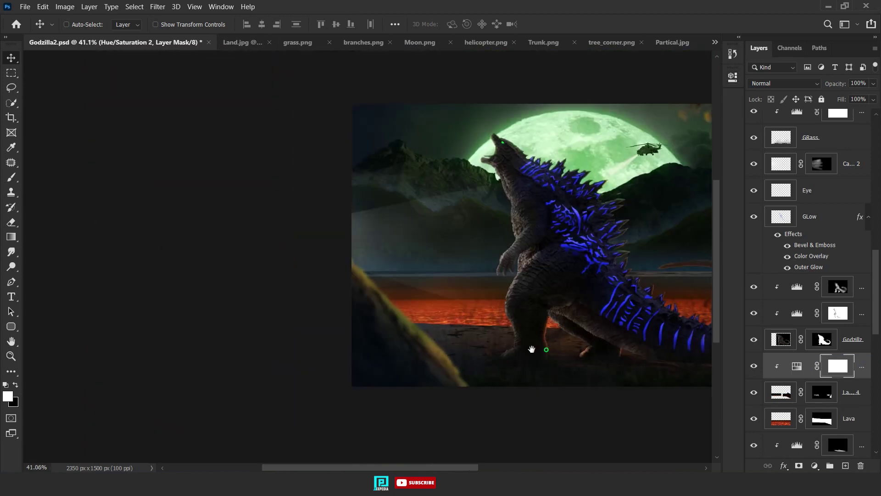
Select the lava copies with their tints and group them together.
click(791, 398)
scroll(348, 350, up, 2)
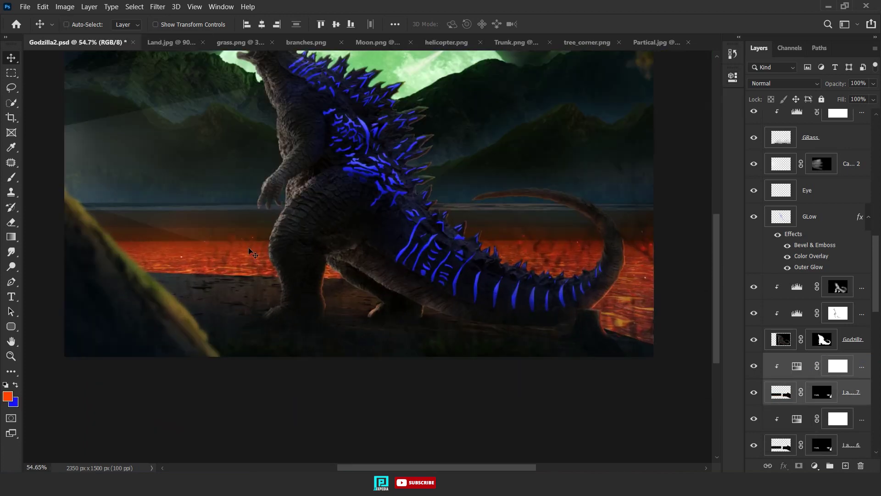
click(821, 397)
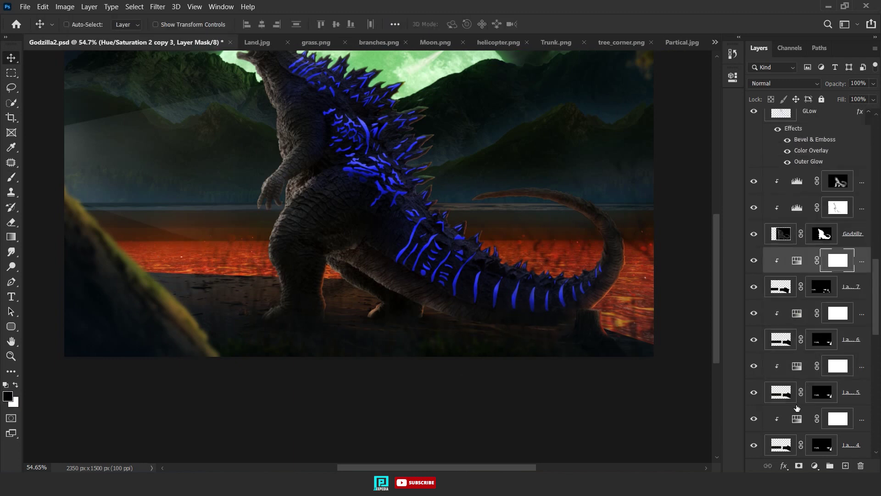
key(ctrl+g)
Name the lava group Flame, group the remaining layers as Second Stage, and add a new layer.
double_click(794, 200)
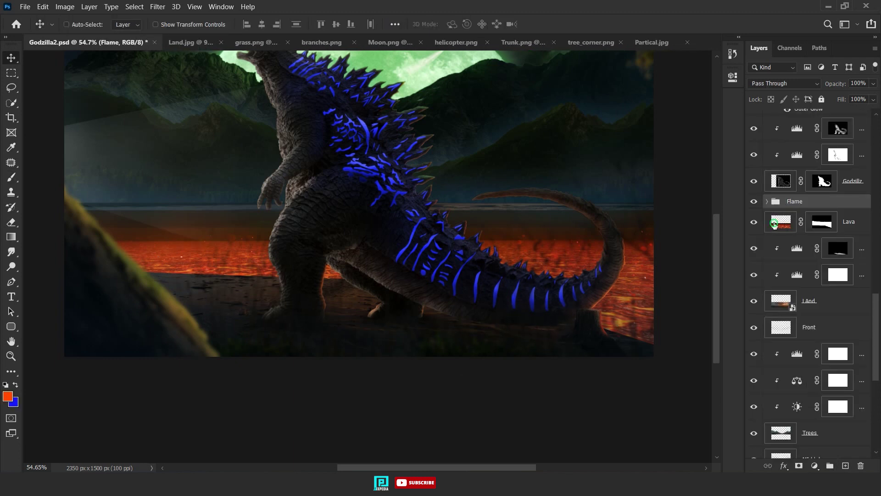
drag(774, 223, 830, 465)
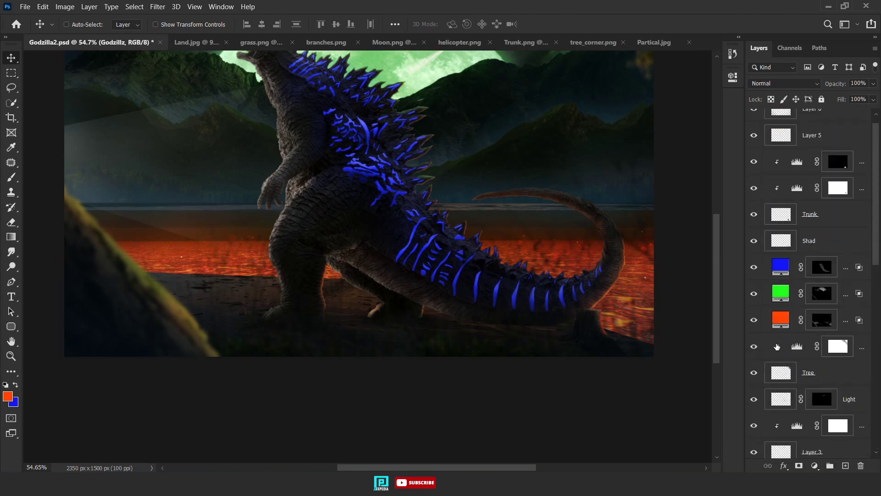
scroll(822, 130, up, 3)
click(801, 115)
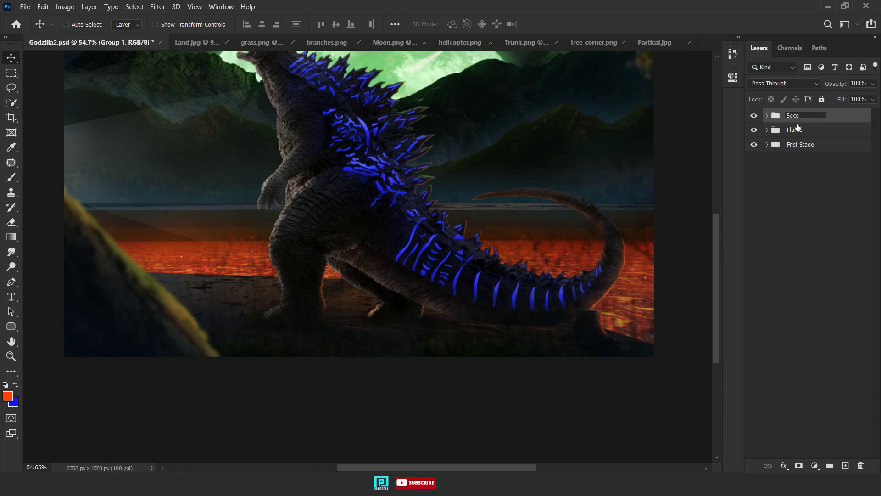
scroll(687, 239, down, 2)
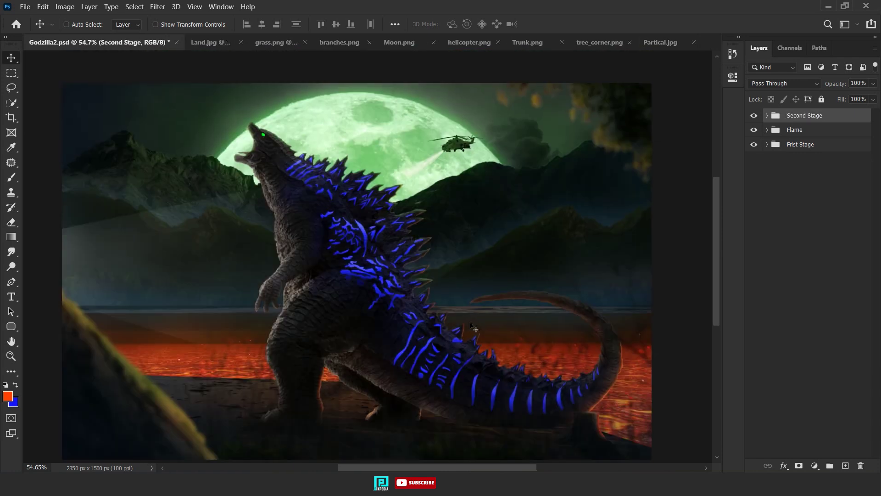
click(847, 467)
Move Layer 6 above the Second Stage group and rename it F g.
click(767, 142)
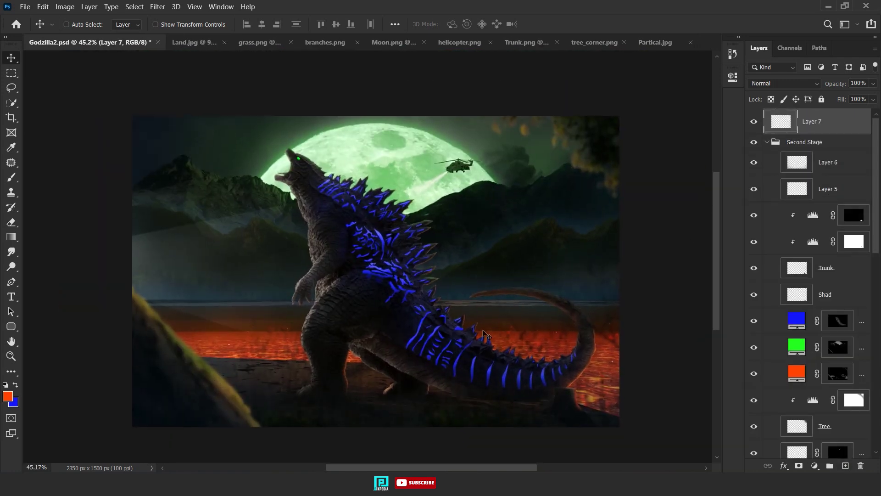
double_click(834, 161)
drag(857, 138, 854, 136)
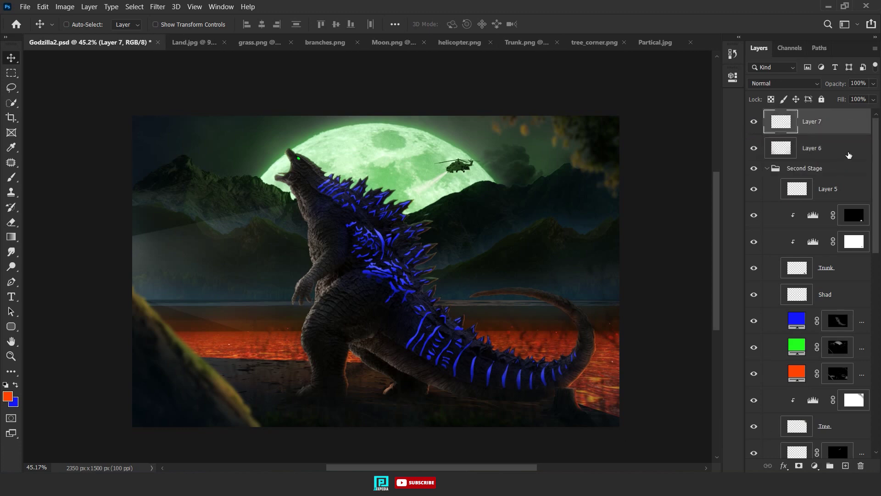
double_click(812, 147)
text(F g)
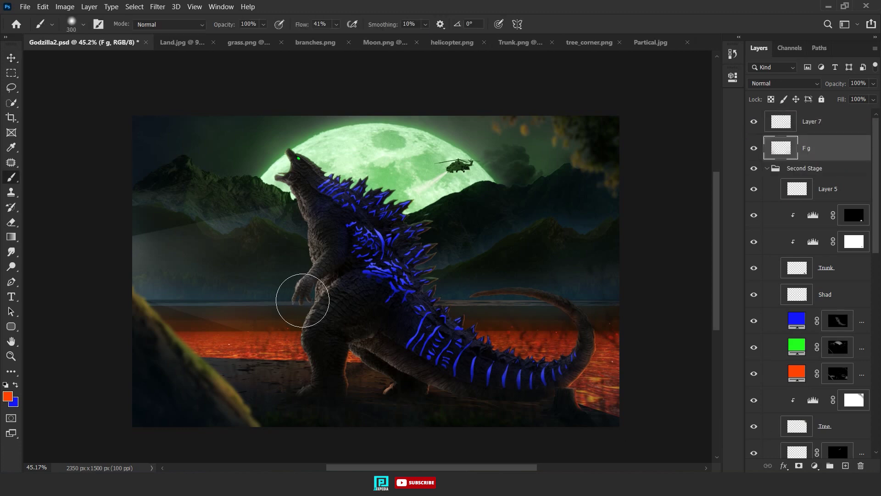
Set the foreground colour to black and brush faint dark shading across the scene.
scroll(302, 300, down, 2)
click(7, 396)
click(639, 299)
click(815, 159)
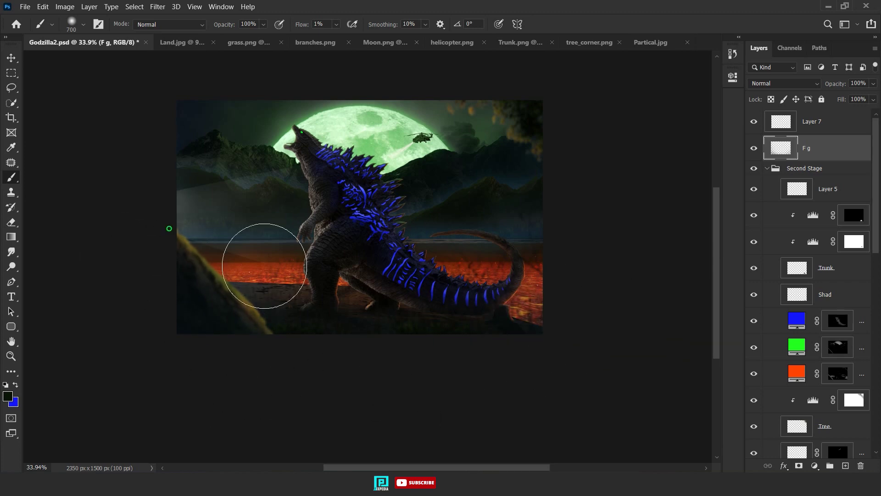
scroll(228, 287, up, 3)
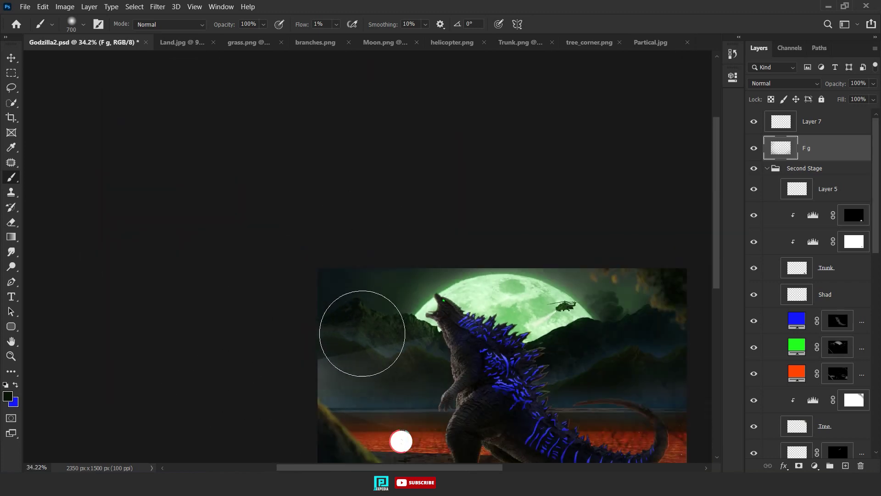
scroll(482, 329, down, 3)
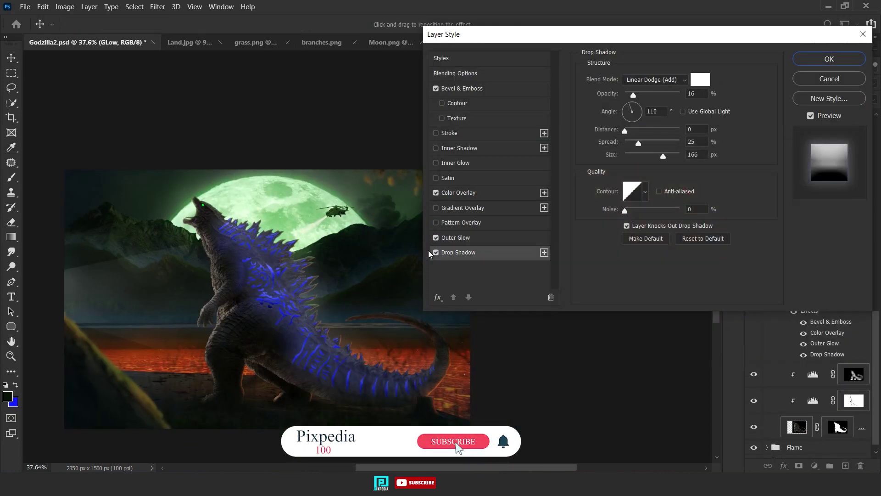
click(456, 237)
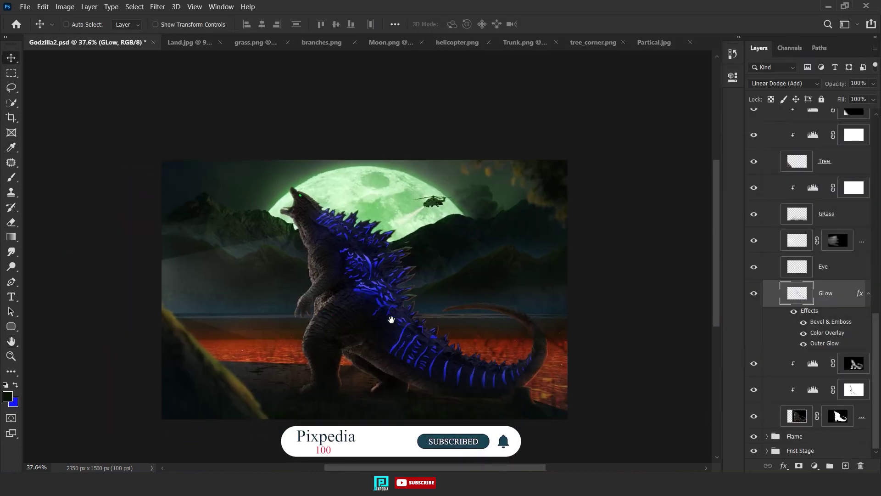
Copy the orange-red fill to the top with Linear Dodge (Add) blending and a Blend If setting.
scroll(808, 275, up, 5)
click(820, 123)
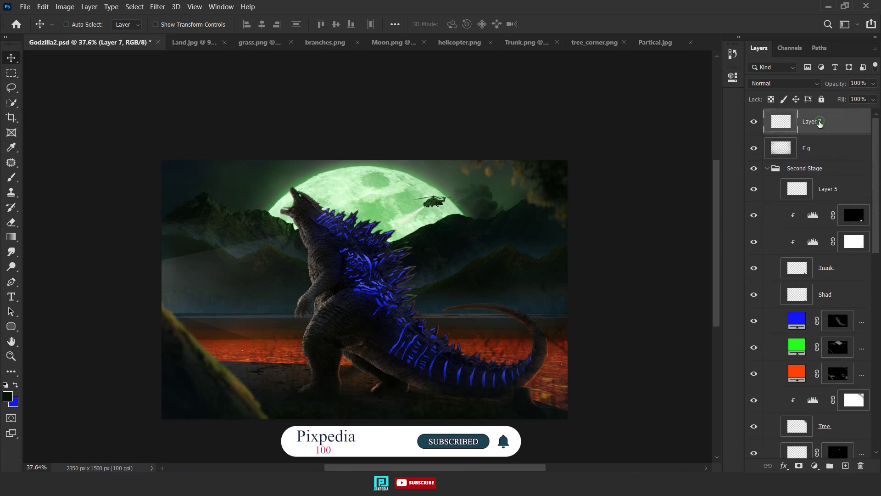
click(10, 182)
drag(808, 373, 817, 269)
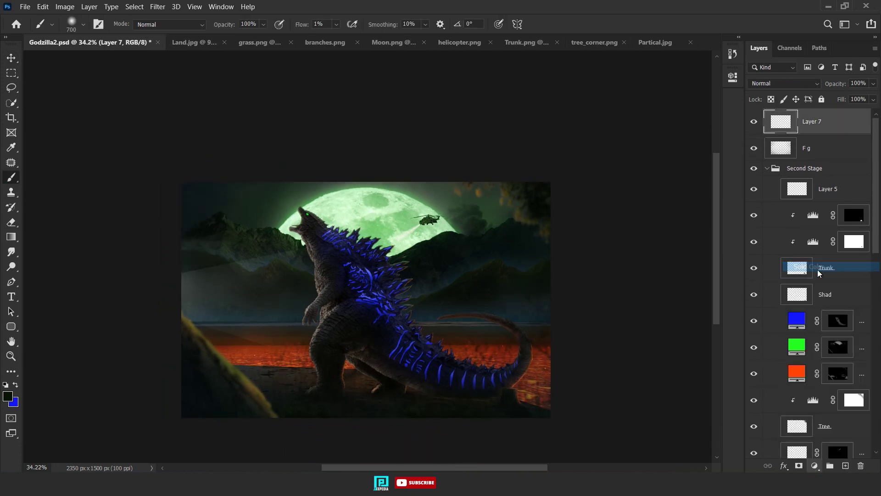
click(815, 159)
click(785, 83)
click(790, 197)
double_click(835, 118)
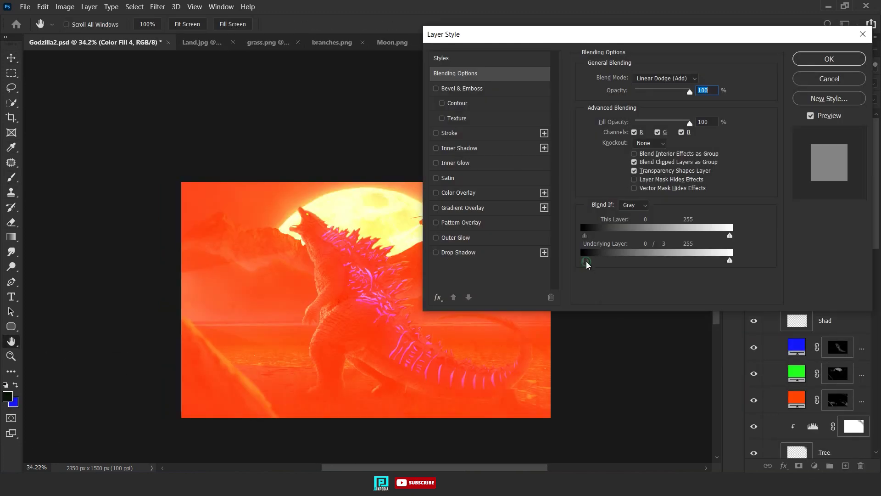
click(829, 59)
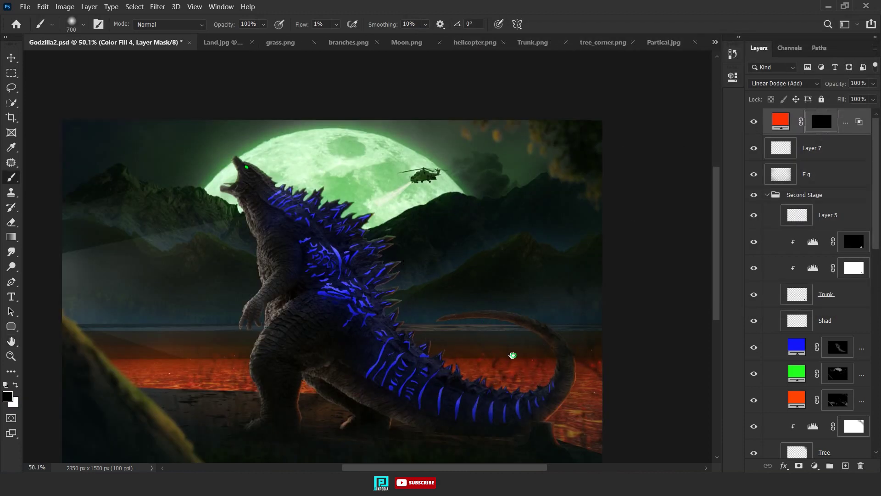
Paint the red-orange glow onto the lava around Godzilla's legs and tail with a larger brush.
scroll(512, 355, up, 3)
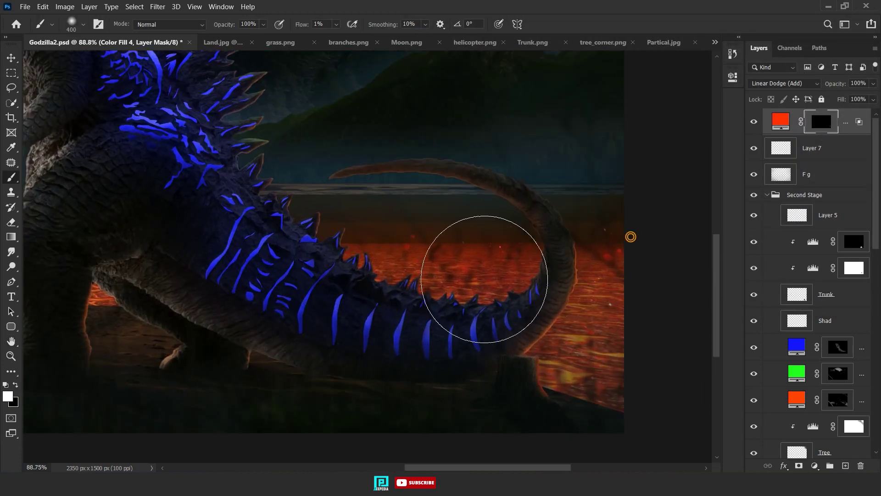
drag(509, 257, 674, 303)
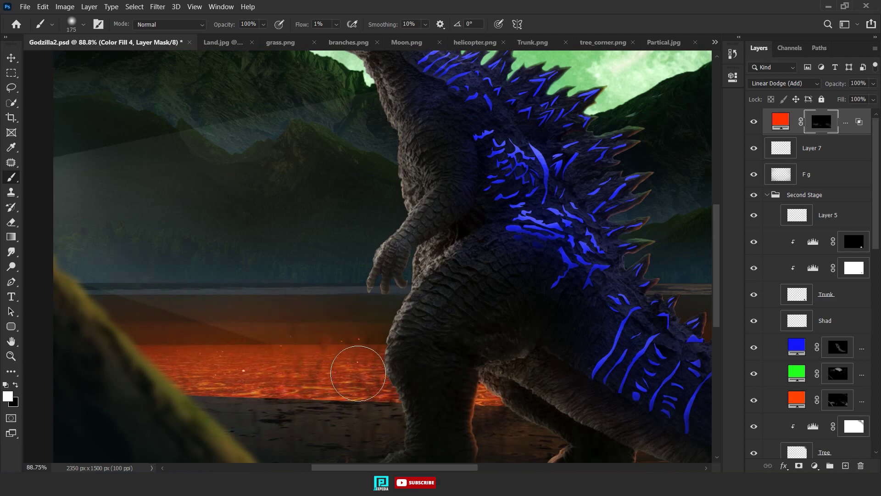
scroll(358, 373, down, 3)
scroll(309, 322, up, 2)
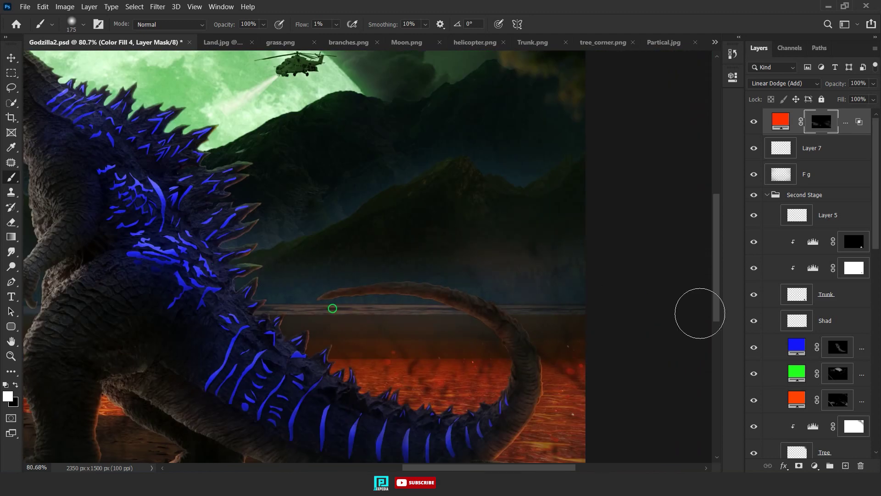
scroll(333, 308, down, 4)
key(bracketright)
key(bracketright)
key(bracketright)
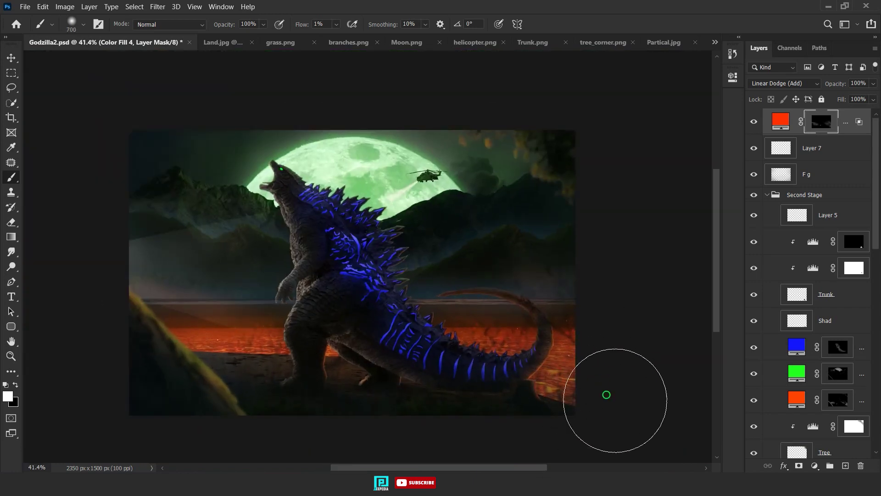
scroll(541, 419, up, 1)
scroll(468, 318, up, 2)
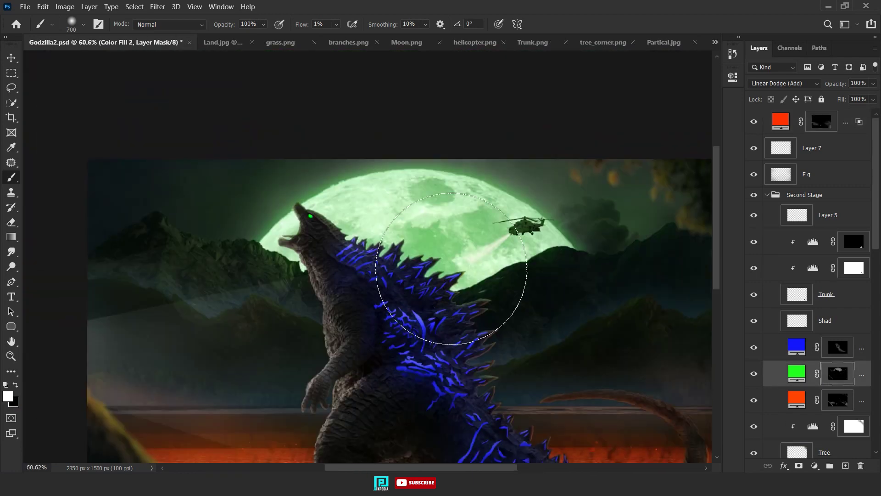
Switch to the Move tool and select the F g layer.
key(v)
scroll(513, 366, down, 3)
scroll(514, 366, up, 2)
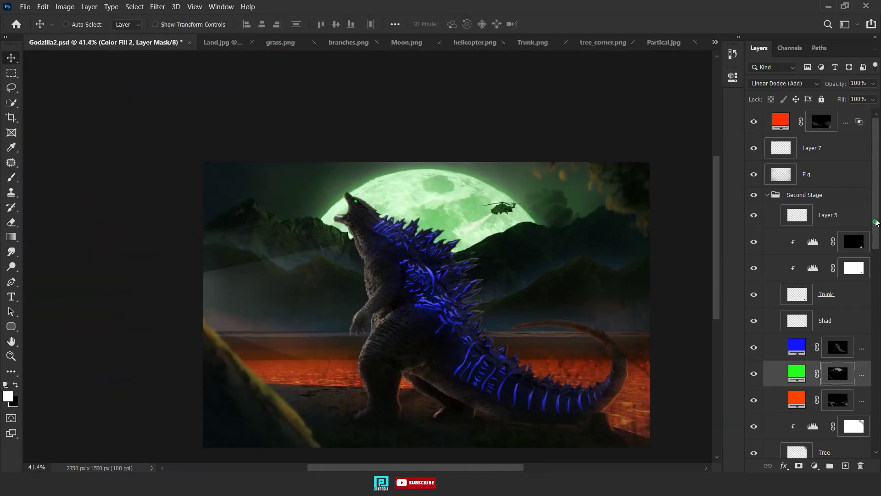
click(826, 122)
click(832, 147)
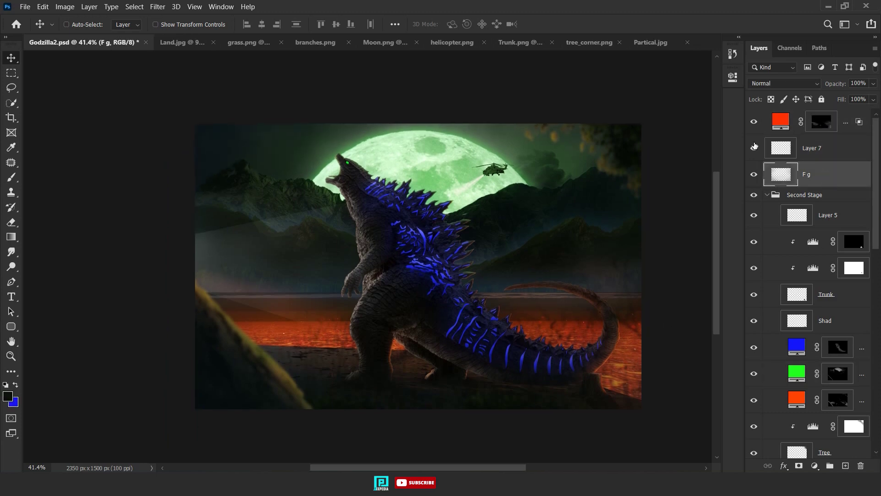
Move Layer 7 to the top of the stack and set the foreground colour to dark teal #091513.
click(812, 148)
drag(812, 148, 812, 117)
click(7, 396)
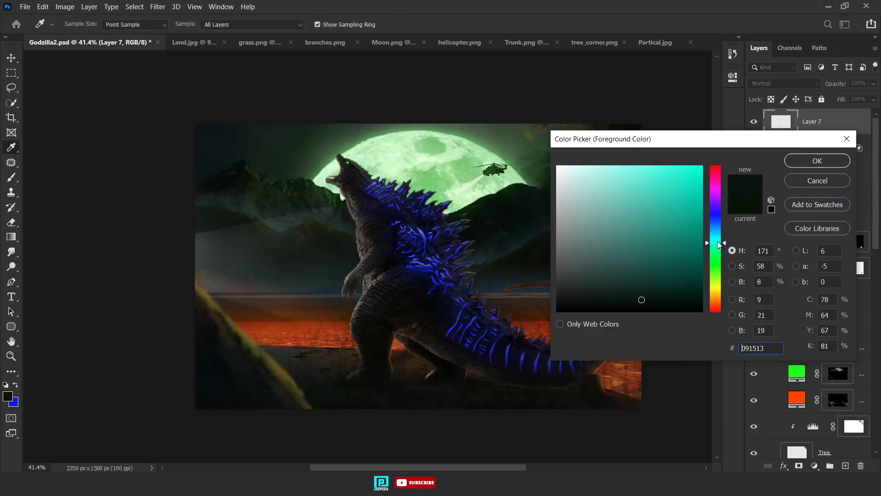
click(681, 279)
click(817, 161)
Darken the image edges with a soft 300 px brush at 1% flow.
key(b)
scroll(561, 396, down, 2)
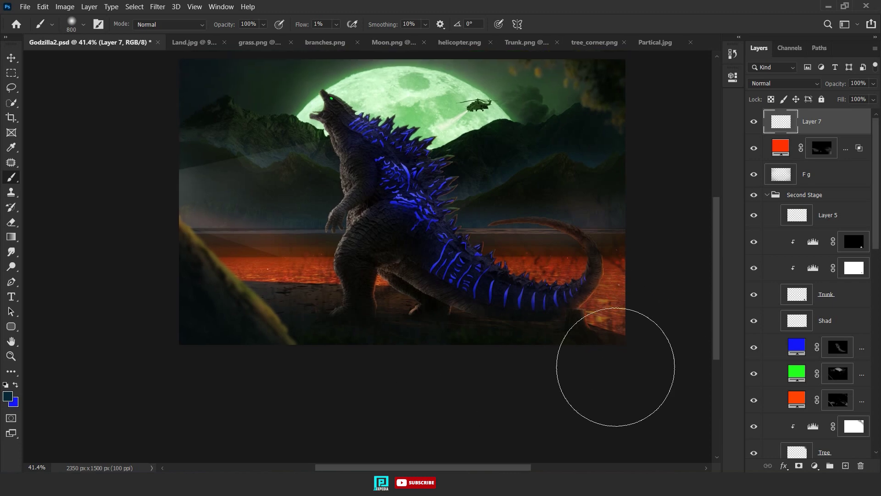
scroll(315, 351, up, 3)
scroll(387, 409, up, 2)
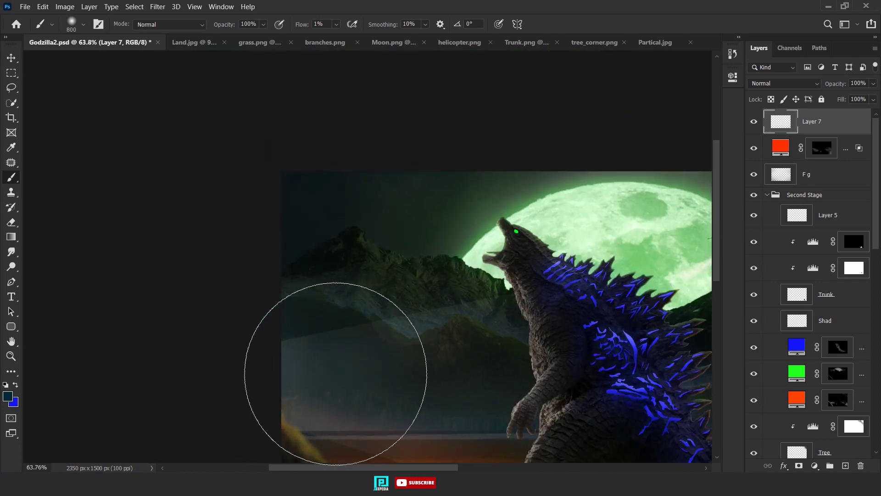
key(bracketleft)
key(bracketleft)
key(bracketleft)
key(bracketleft)
key(bracketleft)
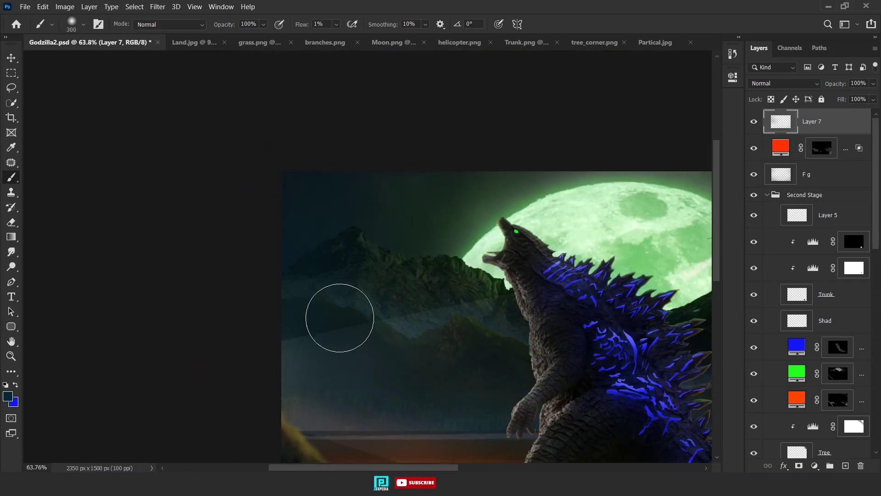
scroll(339, 318, right, 8)
scroll(320, 224, down, 1)
scroll(266, 275, left, 3)
scroll(266, 276, up, 1)
scroll(237, 328, left, 2)
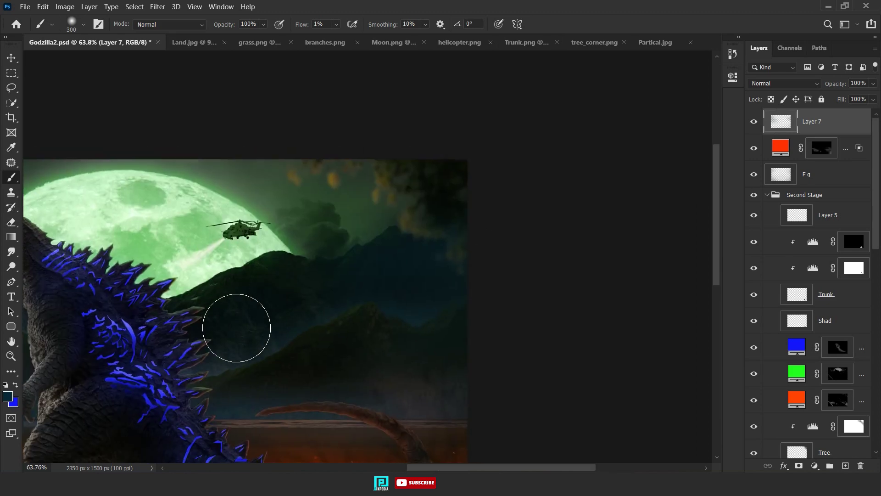
scroll(395, 414, down, 3)
scroll(275, 413, down, 2)
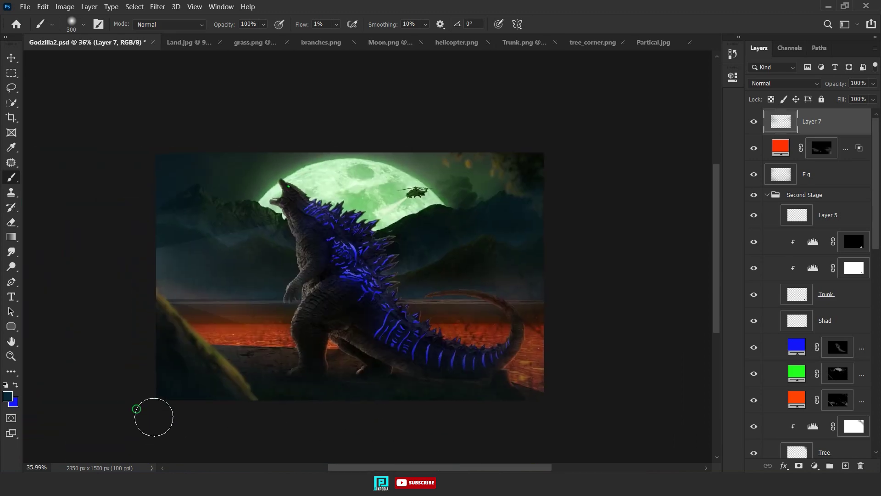
scroll(324, 370, up, 2)
scroll(462, 402, down, 2)
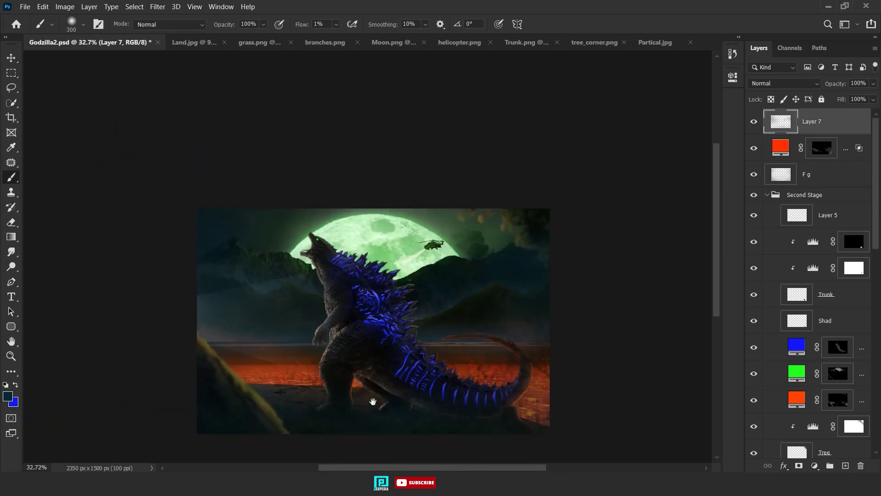
scroll(220, 413, up, 3)
Reset the colours to default black and white and stamp the visible layers into Layer 8.
key(alt+bracketleft)
key(d)
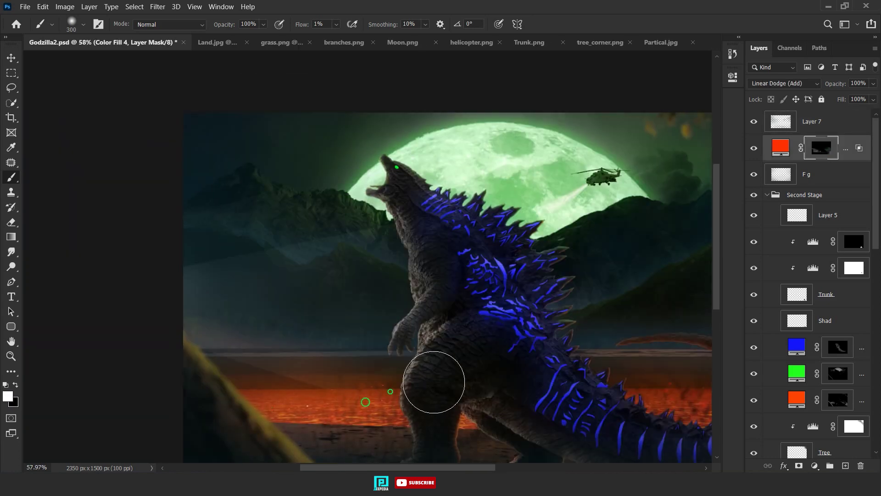
key(v)
scroll(433, 380, down, 3)
scroll(454, 339, up, 3)
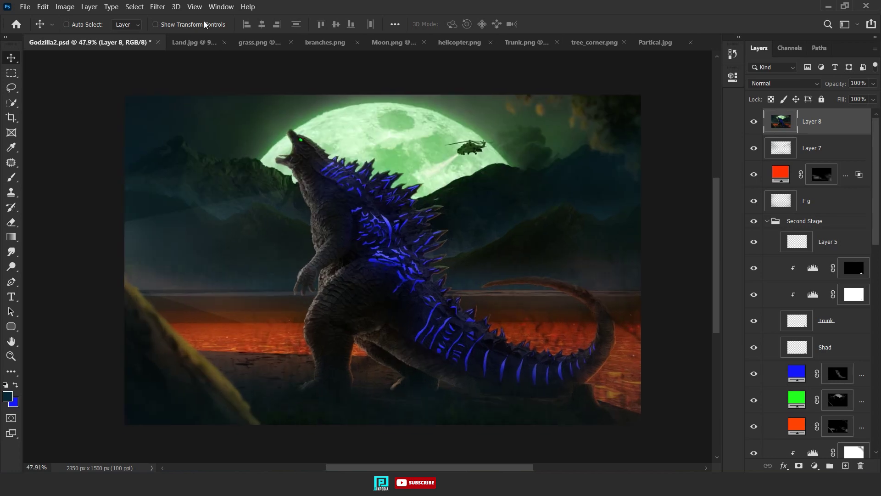
In Camera Raw, warm the white balance slightly, raise exposure to +0.25, boost contrast and lower blacks.
click(156, 6)
click(183, 70)
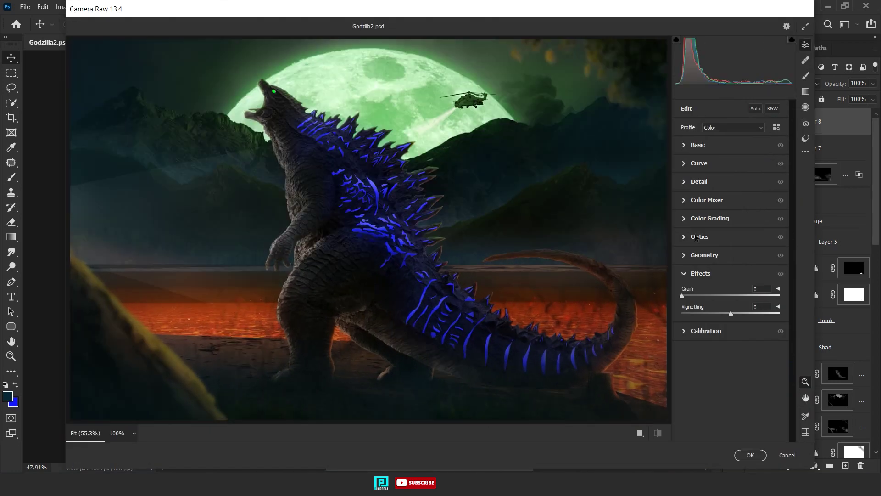
click(697, 145)
drag(730, 182, 734, 186)
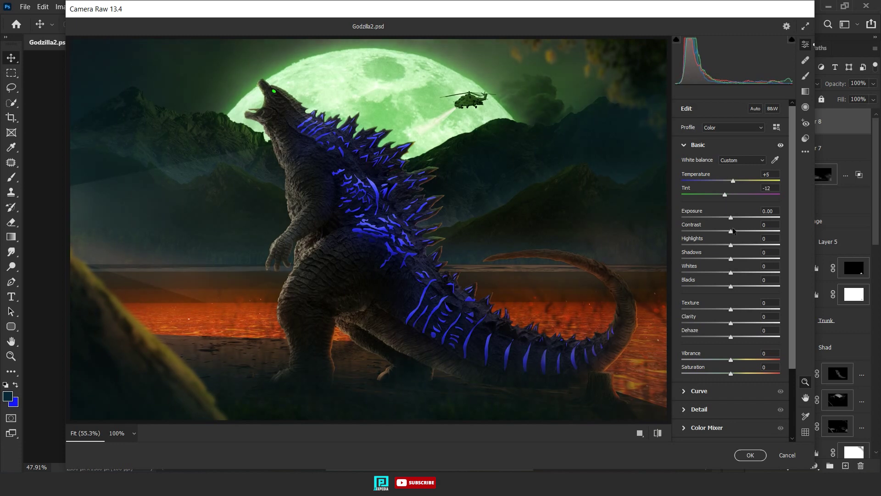
drag(731, 217, 733, 217)
mouse_move(731, 230)
mouse_down()
mouse_move(746, 231)
mouse_move(722, 259)
mouse_up()
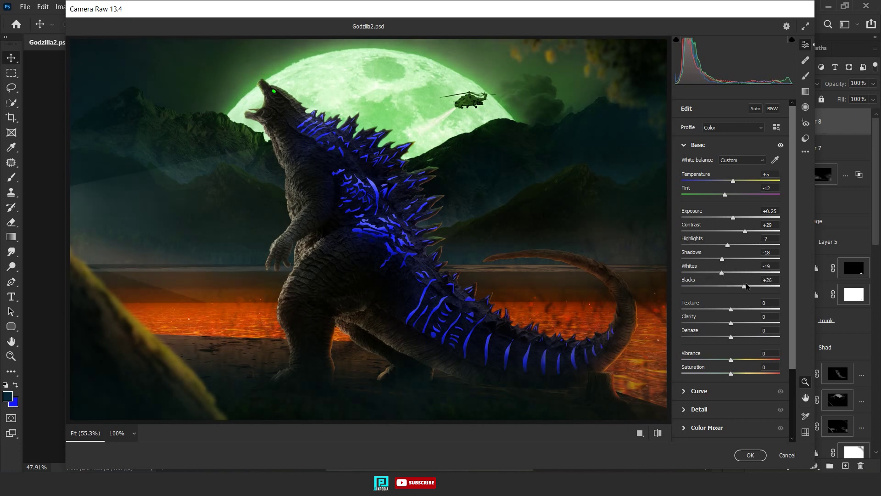
drag(747, 287, 731, 288)
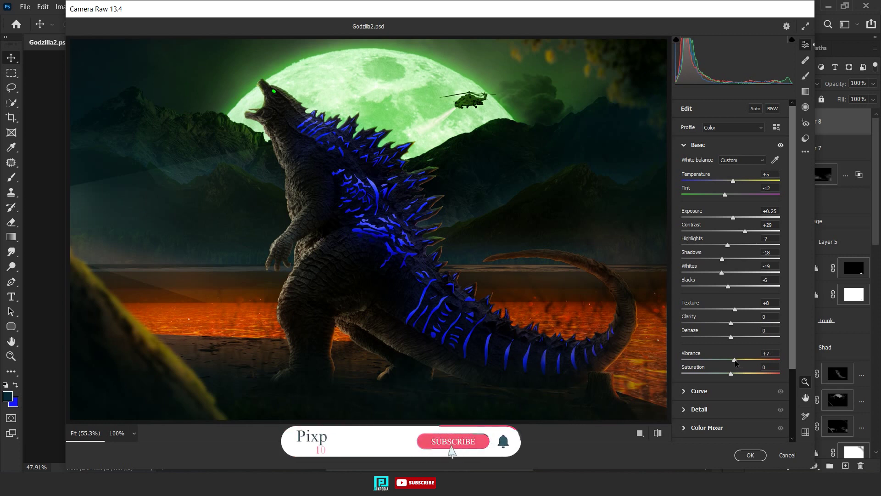
Lower sharpening to 21, brighten the orange luminance and add a gentle dark vignette.
scroll(728, 361, down, 2)
click(684, 363)
drag(712, 205, 695, 204)
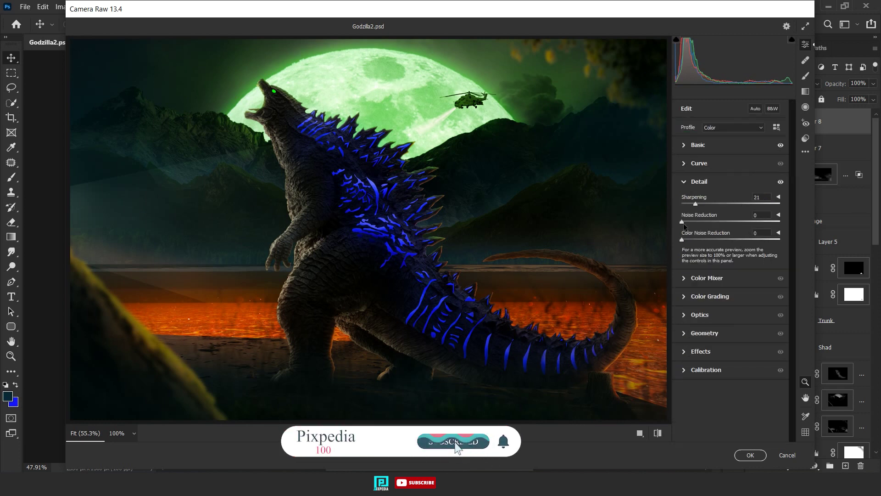
click(707, 278)
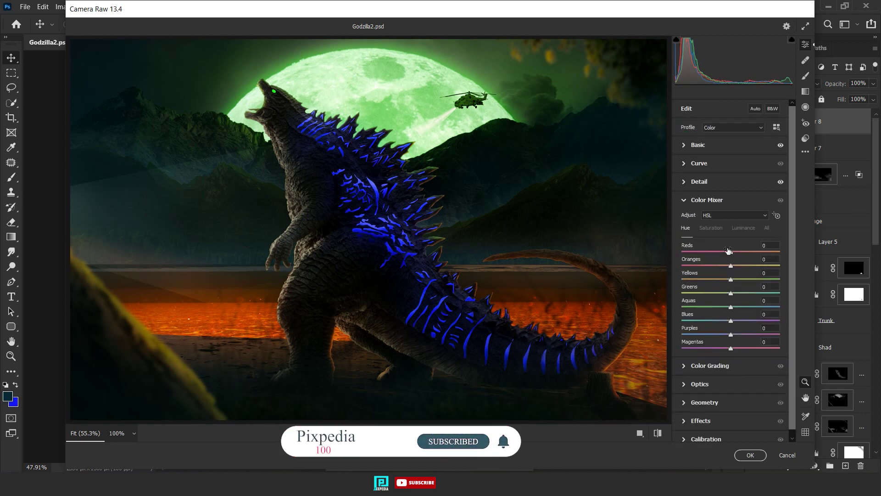
drag(730, 265, 738, 267)
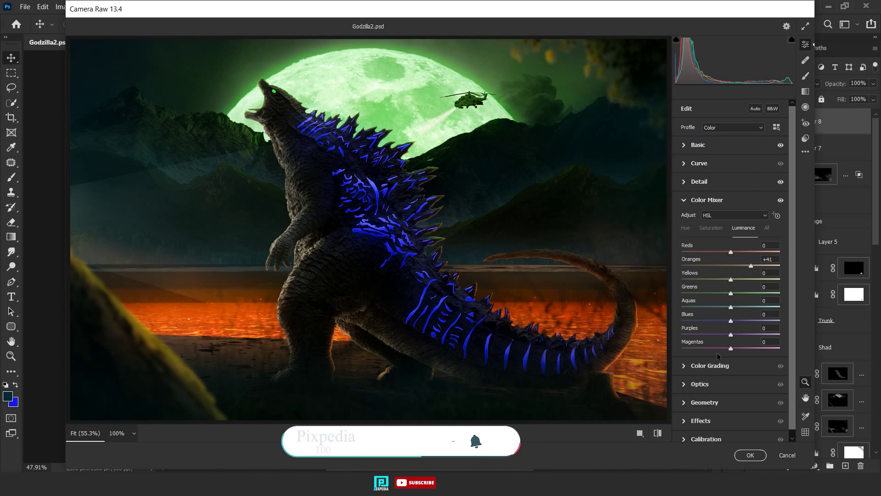
click(701, 421)
drag(730, 313, 725, 316)
Slightly increase green saturation and apply the Camera Raw edits.
click(698, 144)
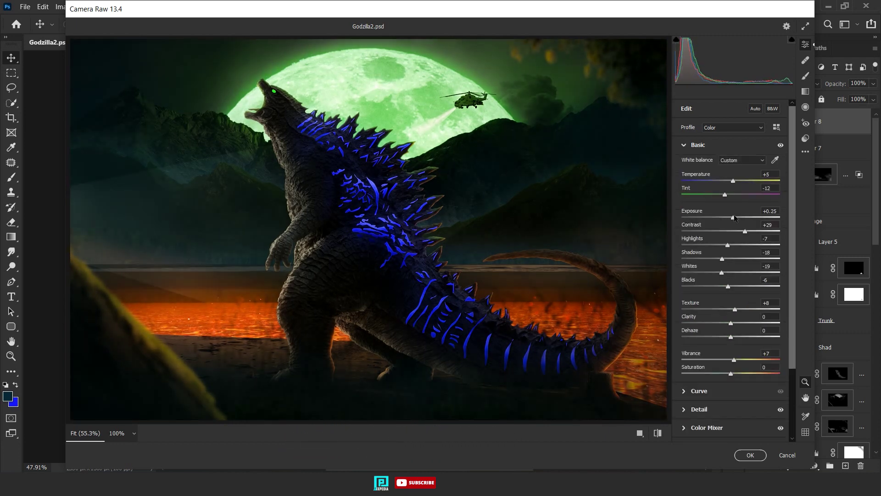
scroll(716, 321, down, 2)
click(682, 378)
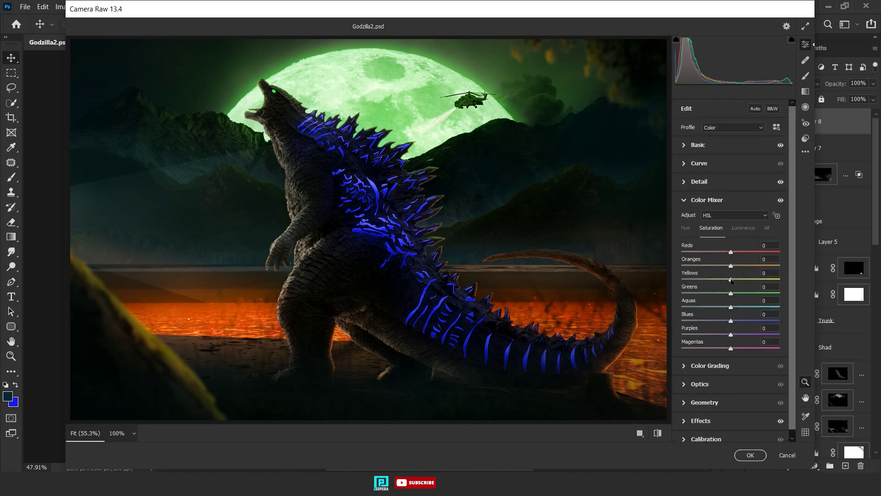
drag(732, 297, 739, 296)
click(750, 455)
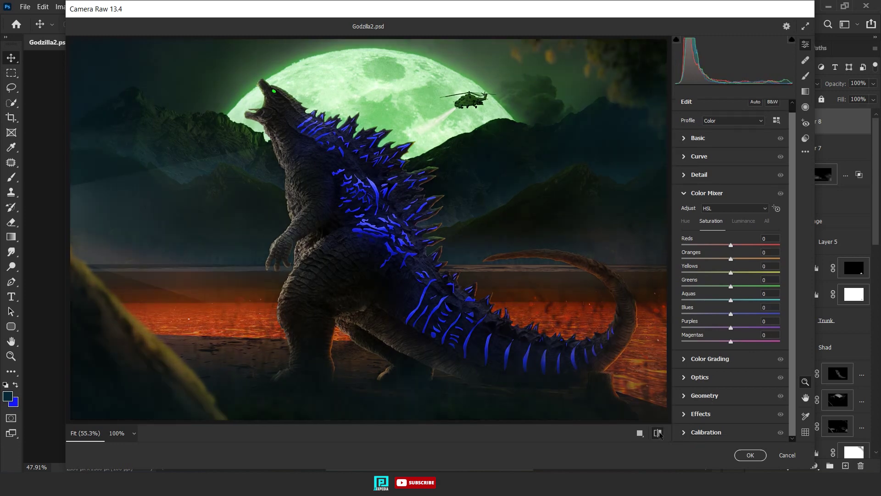
scroll(521, 319, up, 1)
scroll(530, 305, up, 1)
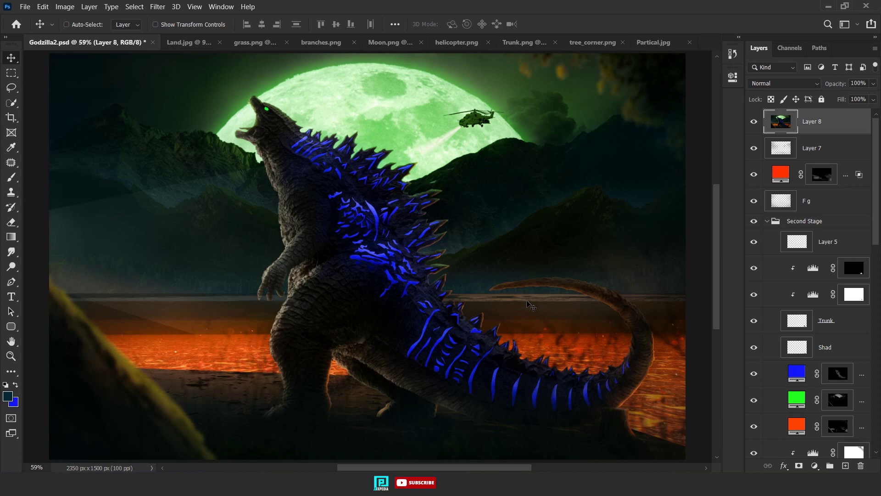
With the Blur tool at 34% strength, soften the edges around Godzilla's legs and the lava beach.
scroll(529, 305, up, 1)
key(r)
scroll(635, 379, up, 2)
scroll(583, 287, up, 3)
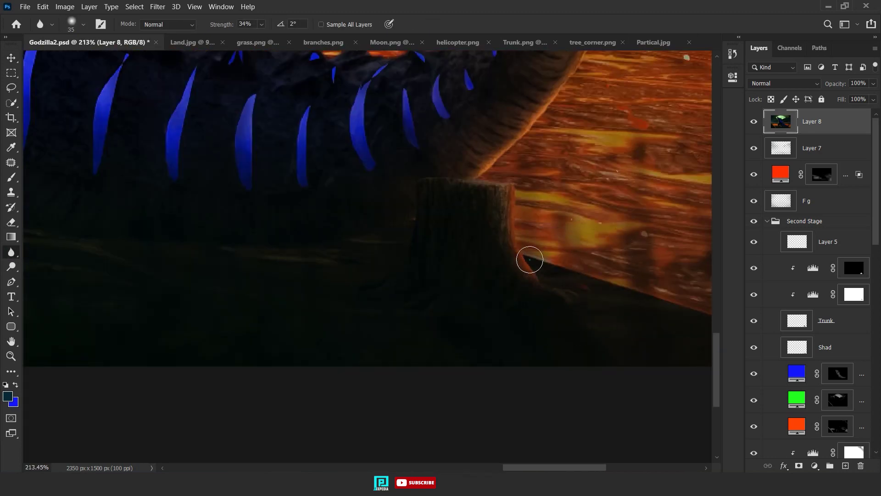
scroll(678, 326, down, 3)
scroll(506, 258, up, 1)
scroll(532, 346, up, 1)
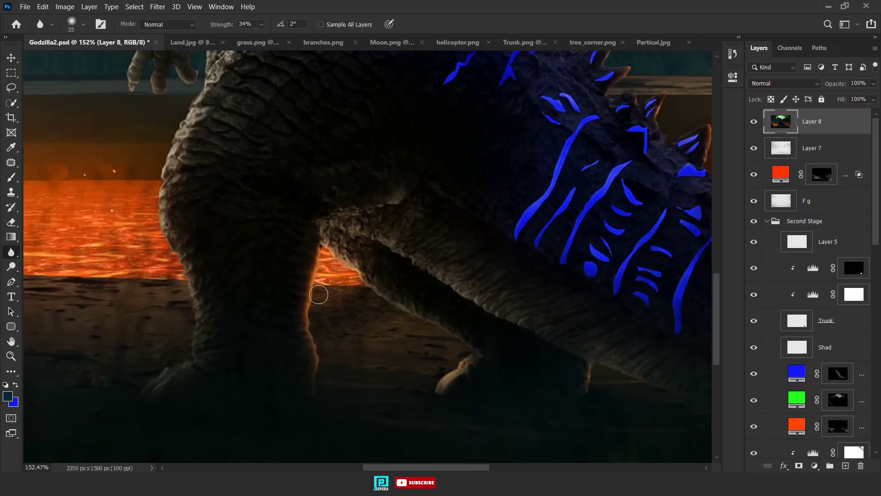
drag(190, 300, 185, 332)
scroll(259, 294, down, 1)
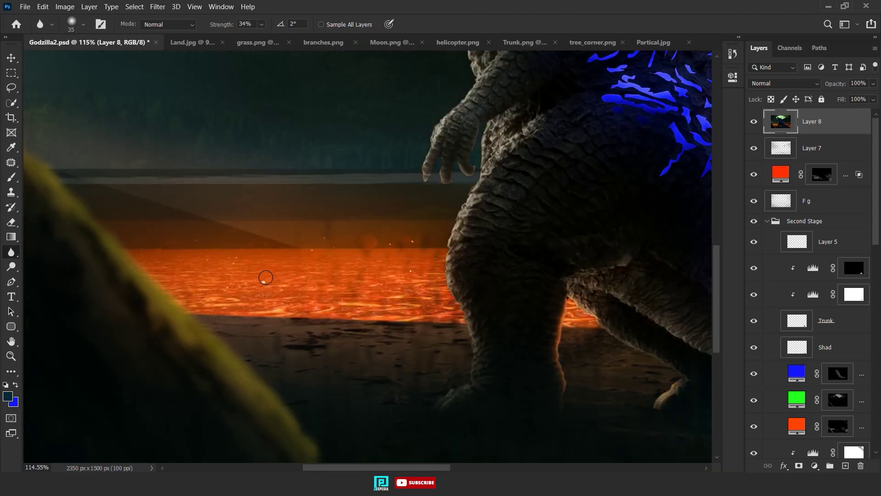
Blur the harsh edges around Godzilla's head, spines, the helicopter and the tail over the lava.
drag(388, 182, 399, 273)
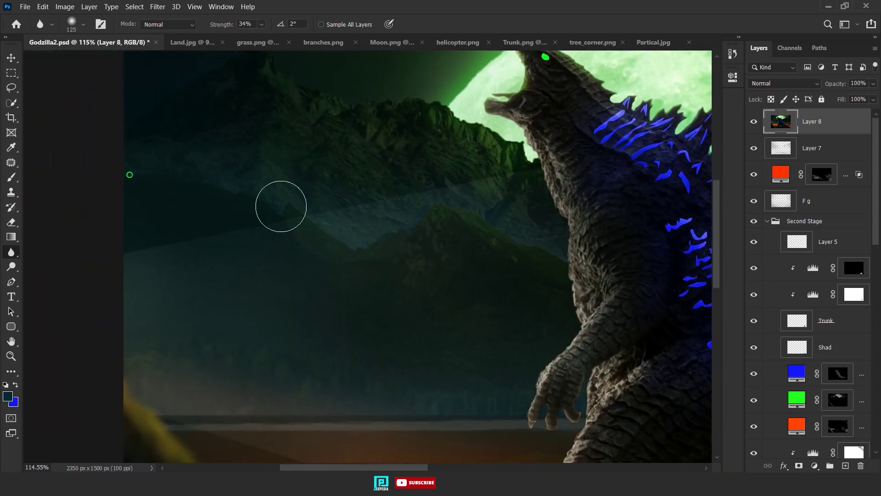
drag(212, 171, 233, 266)
scroll(556, 357, right, 10)
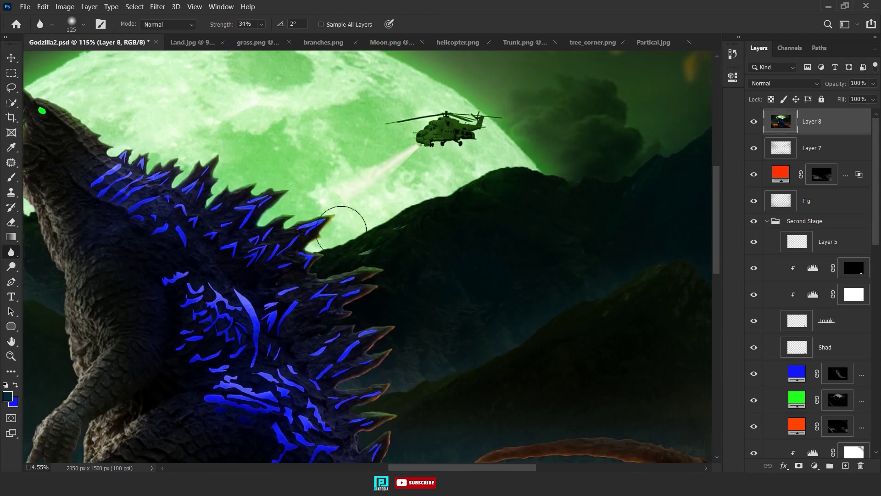
scroll(335, 216, right, 3)
scroll(624, 216, down, 3)
scroll(460, 262, right, 2)
scroll(485, 290, down, 2)
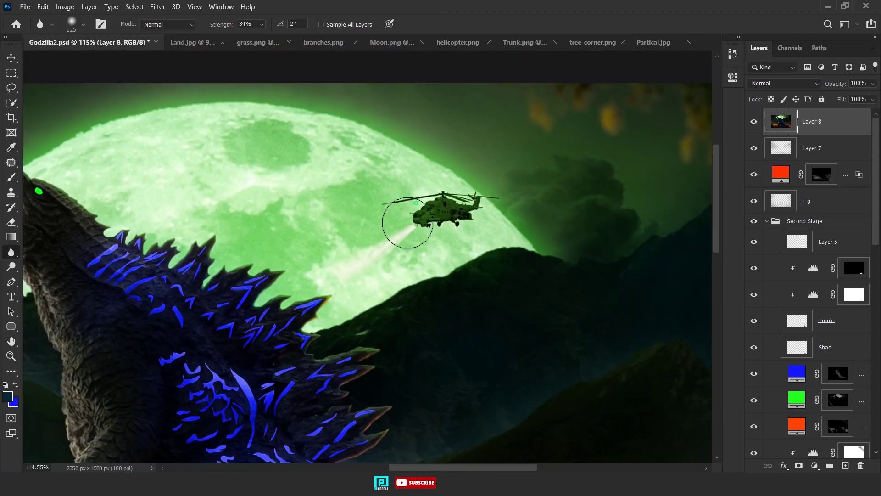
scroll(525, 325, down, 5)
drag(399, 232, 450, 336)
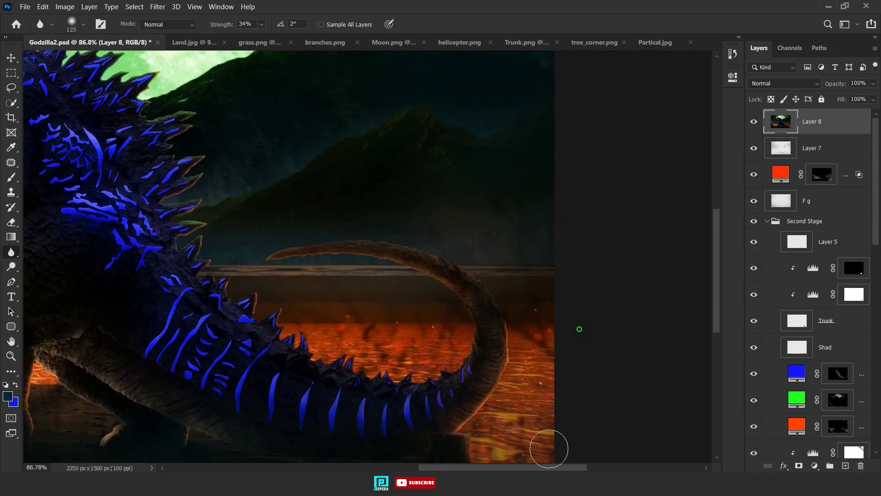
scroll(551, 358, down, 5)
key(v)
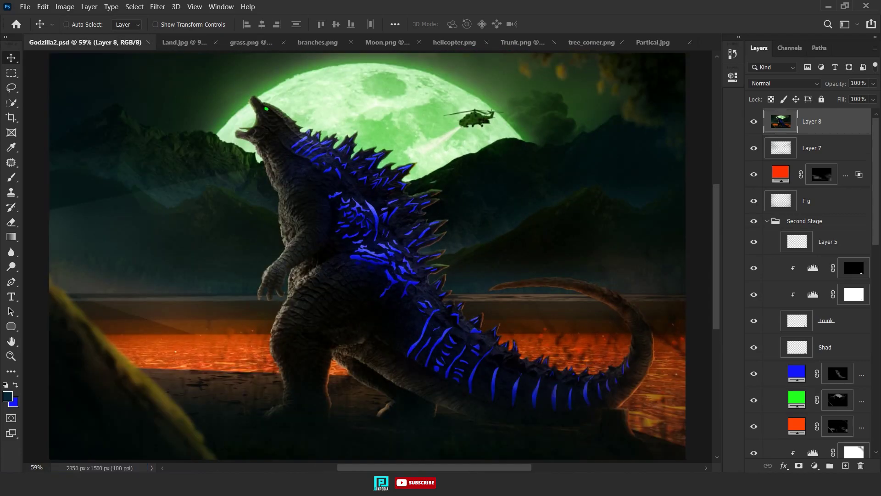